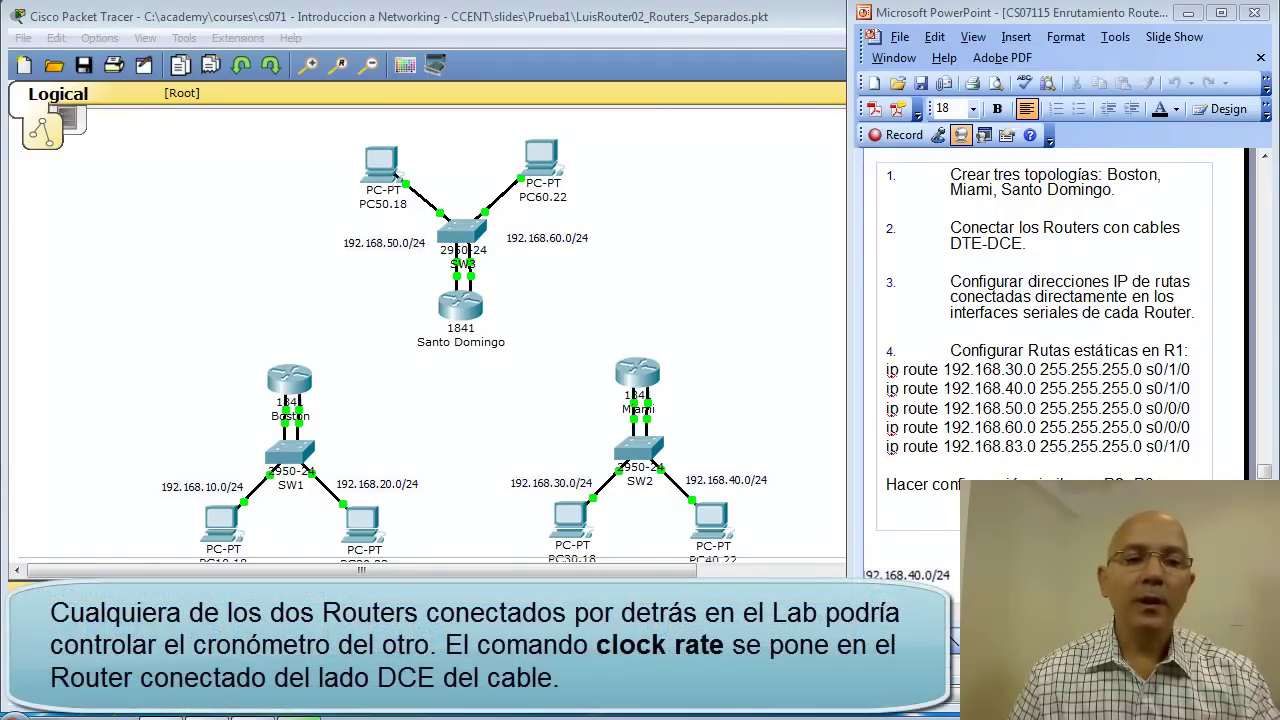
Power off the Boston router, install a WIC-1T serial module in each of its two slots, and power it back on.
left_click(287, 388)
left_click(287, 388)
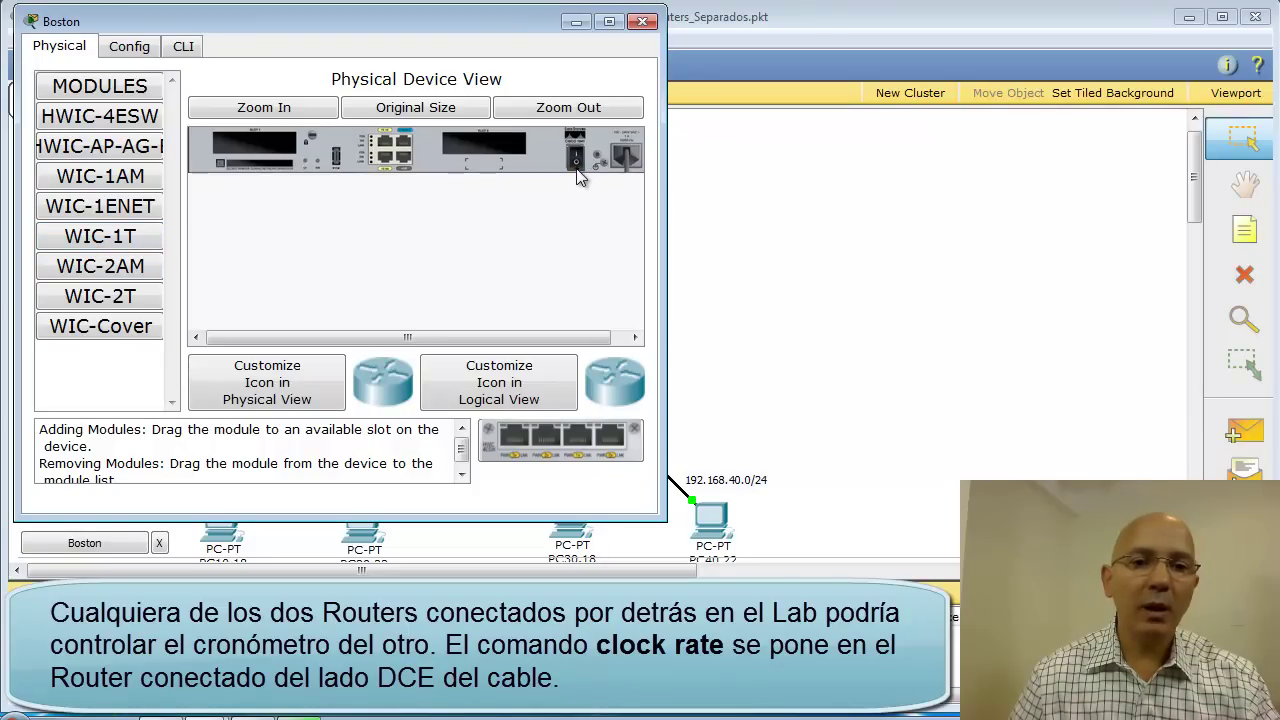
left_click_drag(90, 237, 480, 145)
left_click_drag(113, 246, 255, 152)
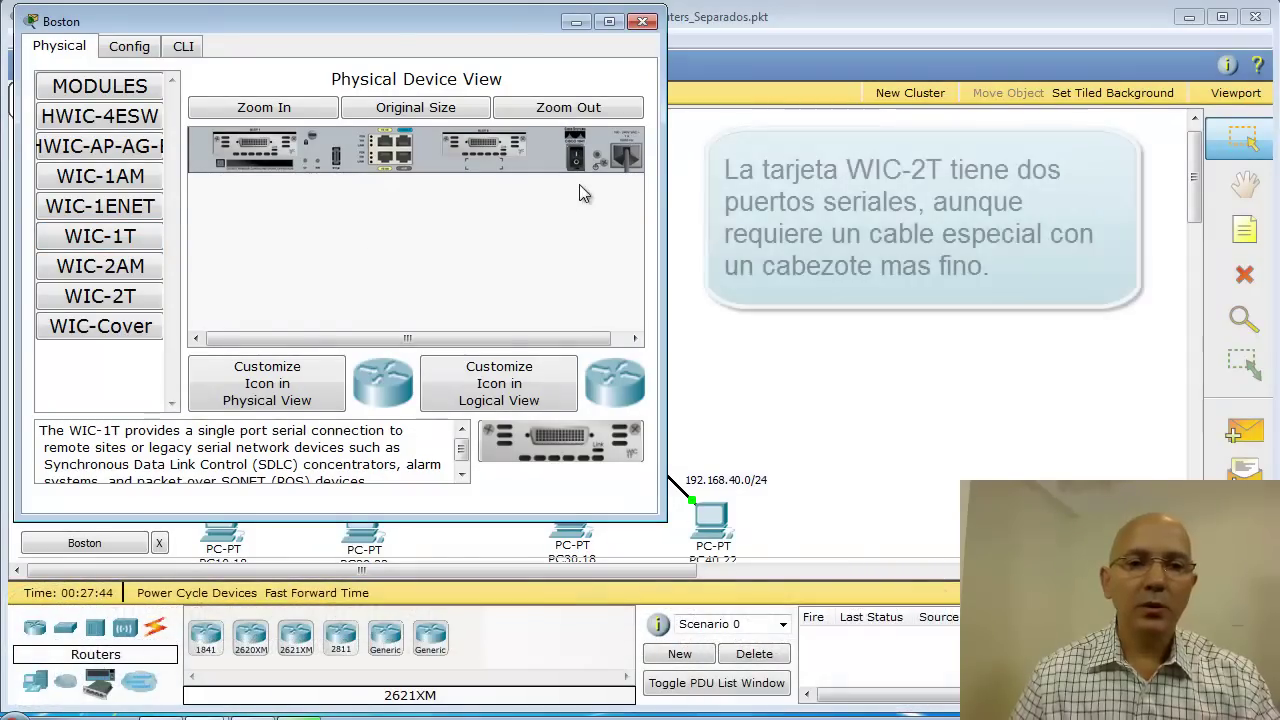
left_click(643, 21)
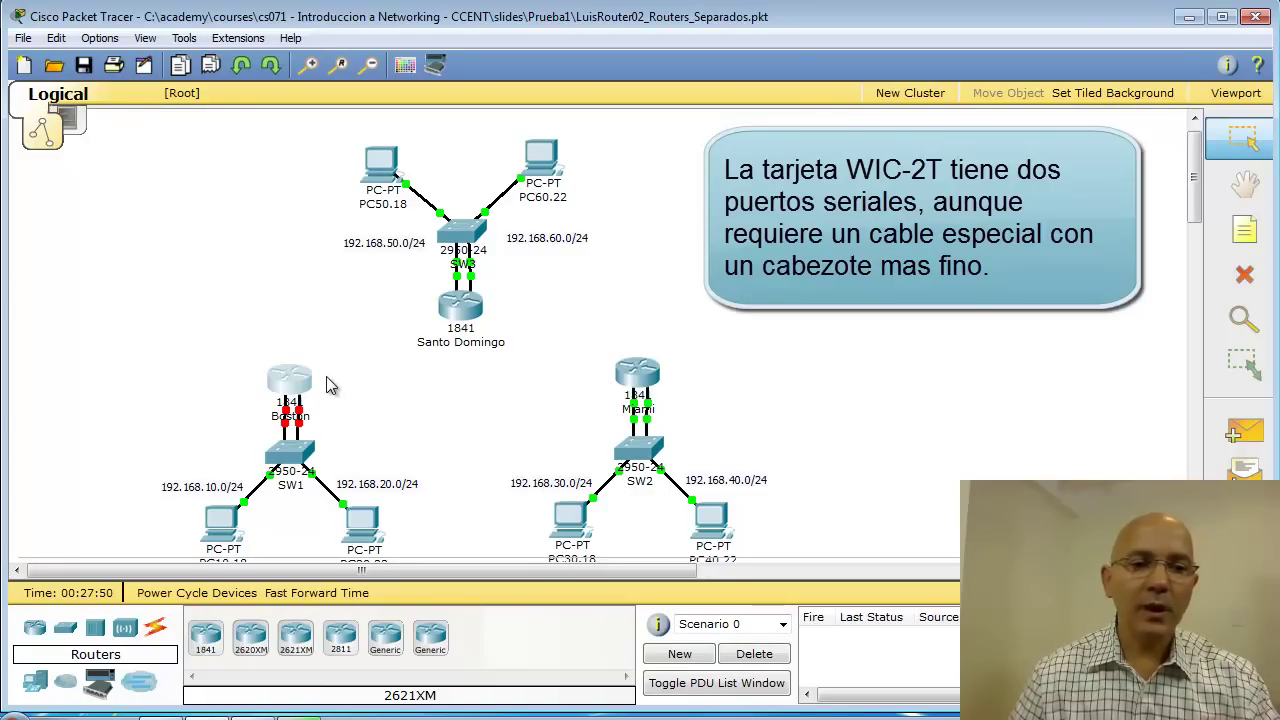
Fit the Miami router with a WIC-1T module in both empty slots, switching it off for the installation and back on.
left_click(646, 382)
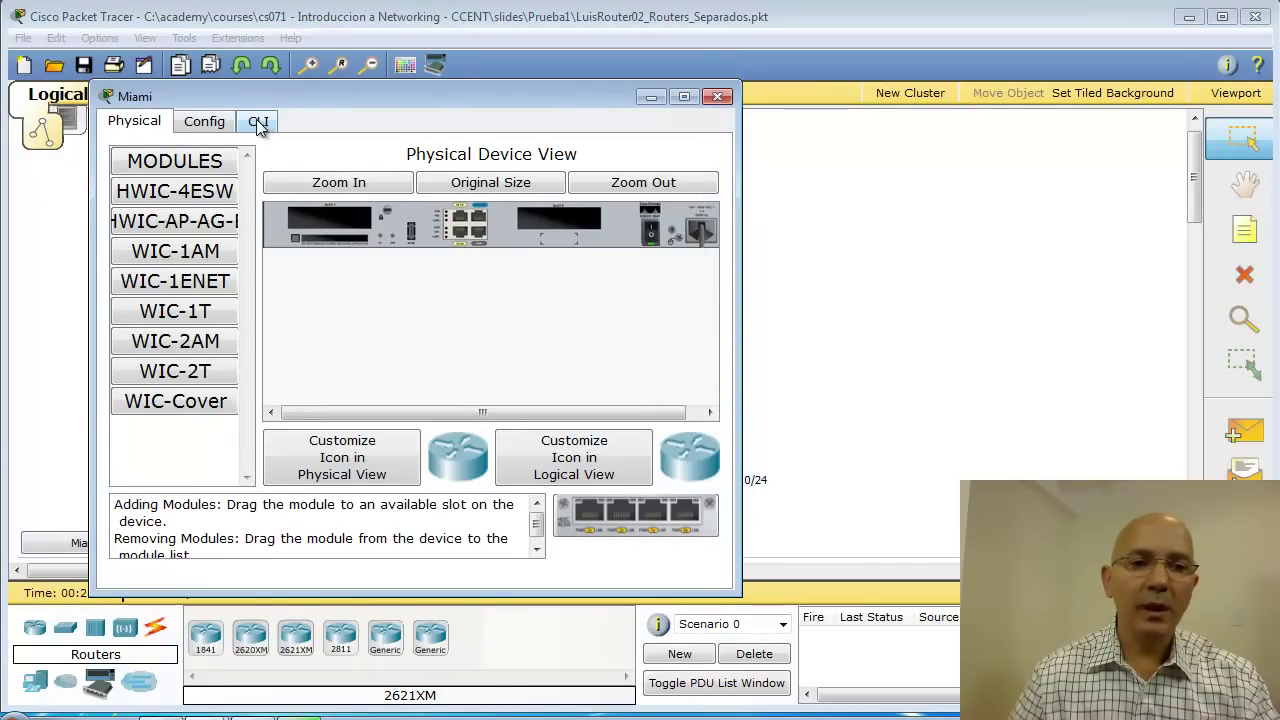
left_click(651, 232)
left_click_drag(185, 314, 558, 224)
left_click_drag(172, 314, 352, 230)
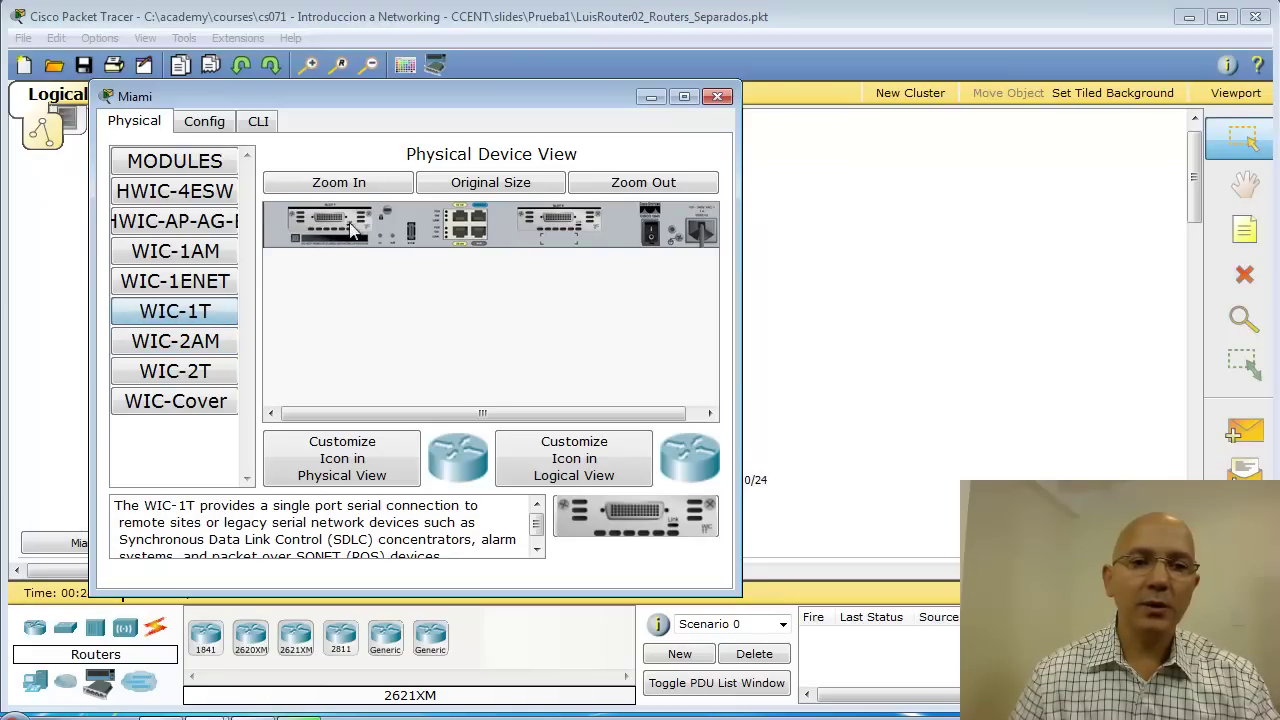
left_click(651, 230)
left_click(718, 97)
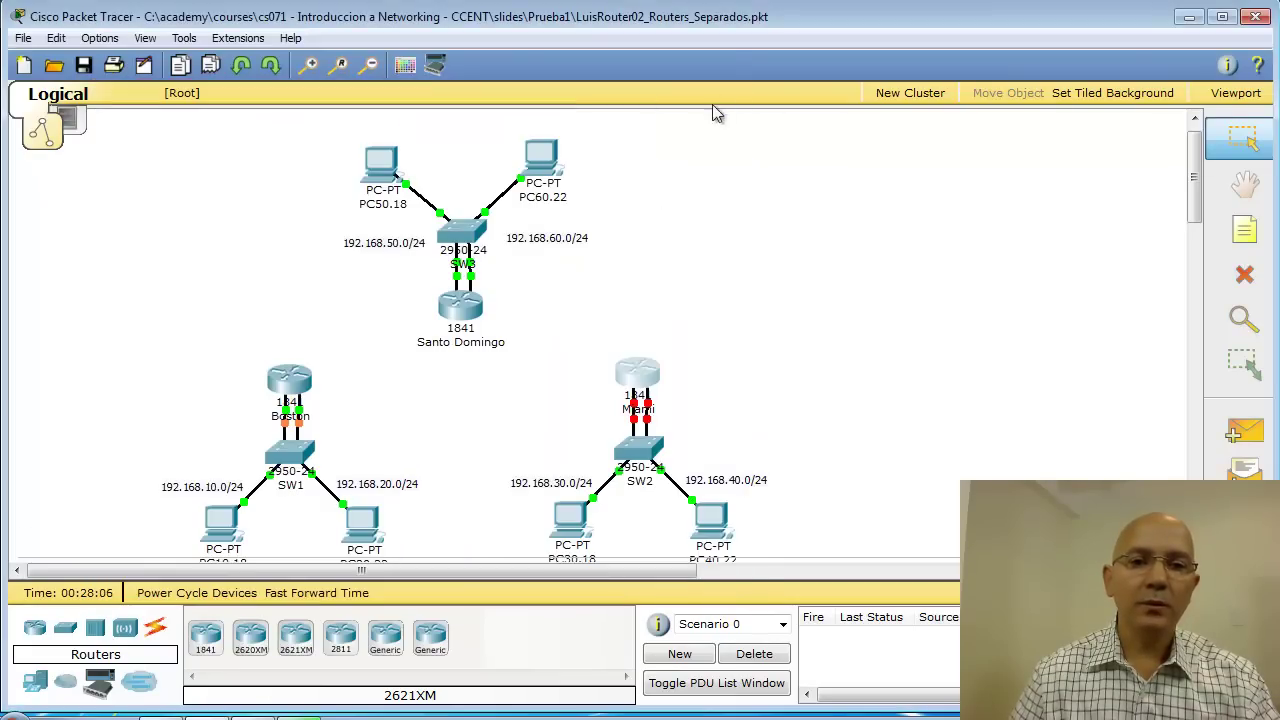
Install WIC-1T modules in both slots of the Santo Domingo router while it is switched off, and restore its power.
left_click(466, 318)
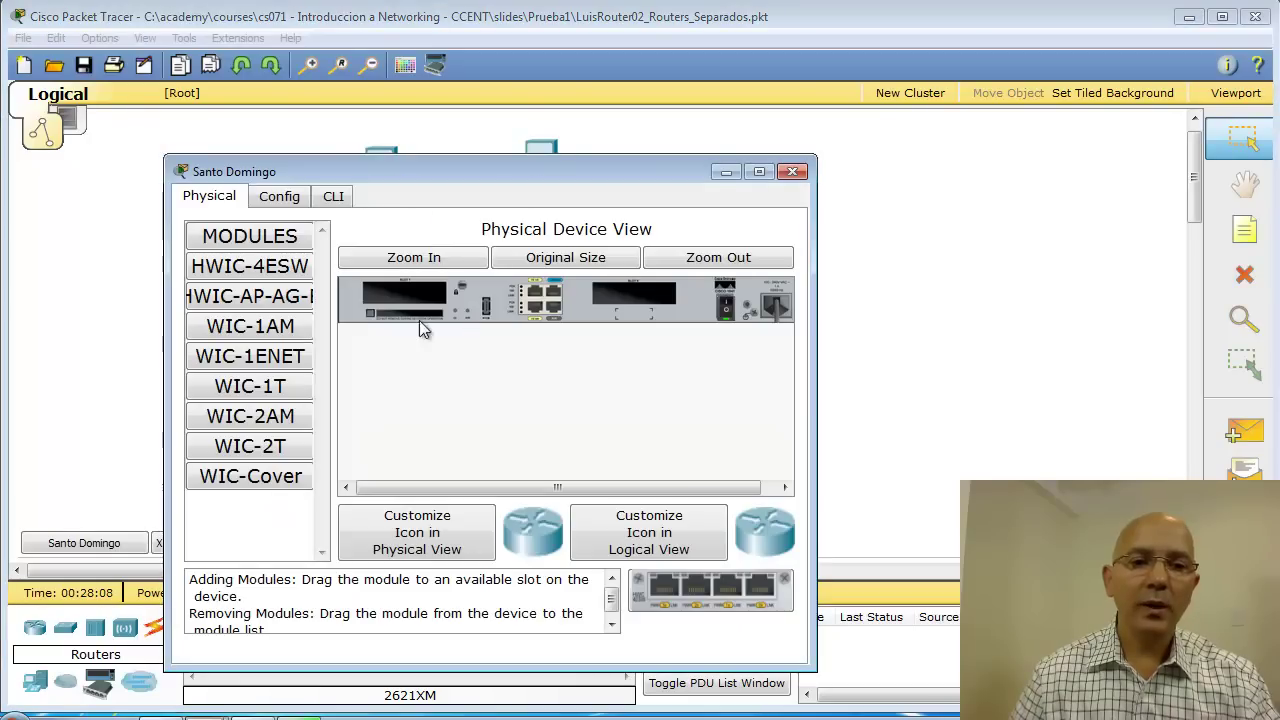
left_click(723, 315)
left_click_drag(247, 388, 641, 291)
left_click_drag(242, 390, 403, 297)
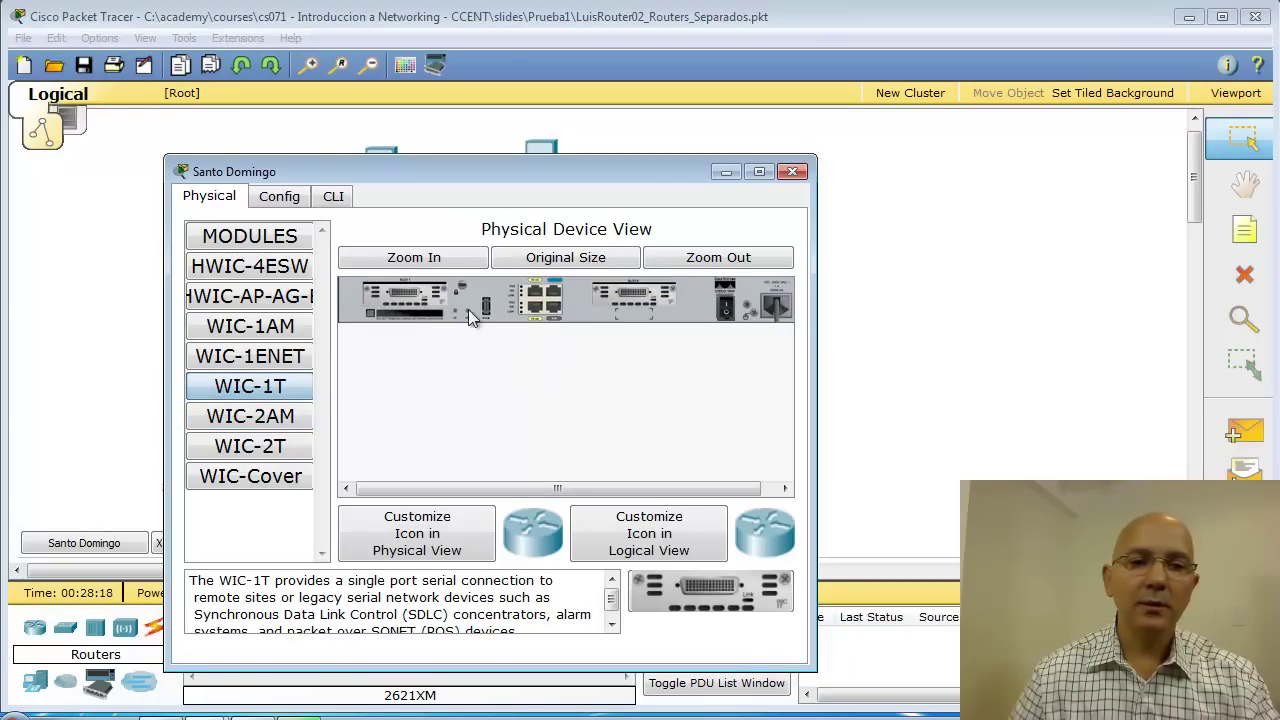
left_click(792, 172)
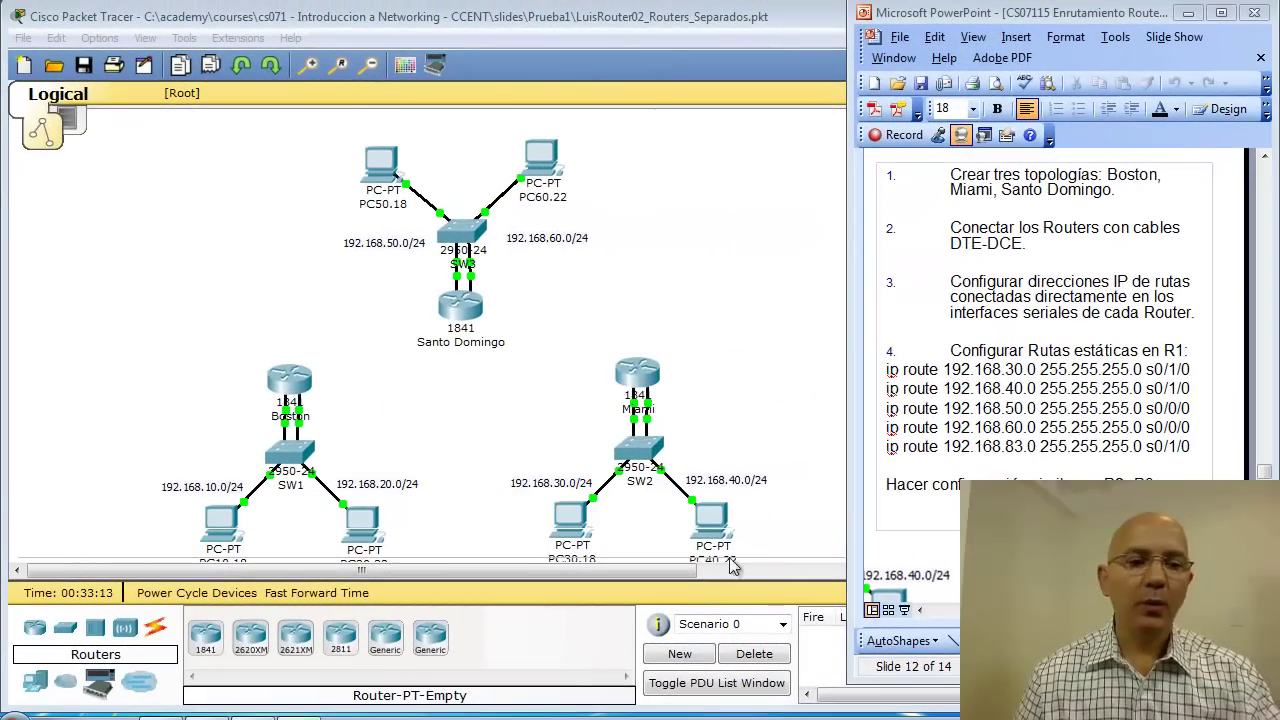
Connect Boston's Serial0/0/0 to Santo Domingo's Serial0/0/0 with a Serial DCE cable, starting from the Boston router.
left_click(159, 634)
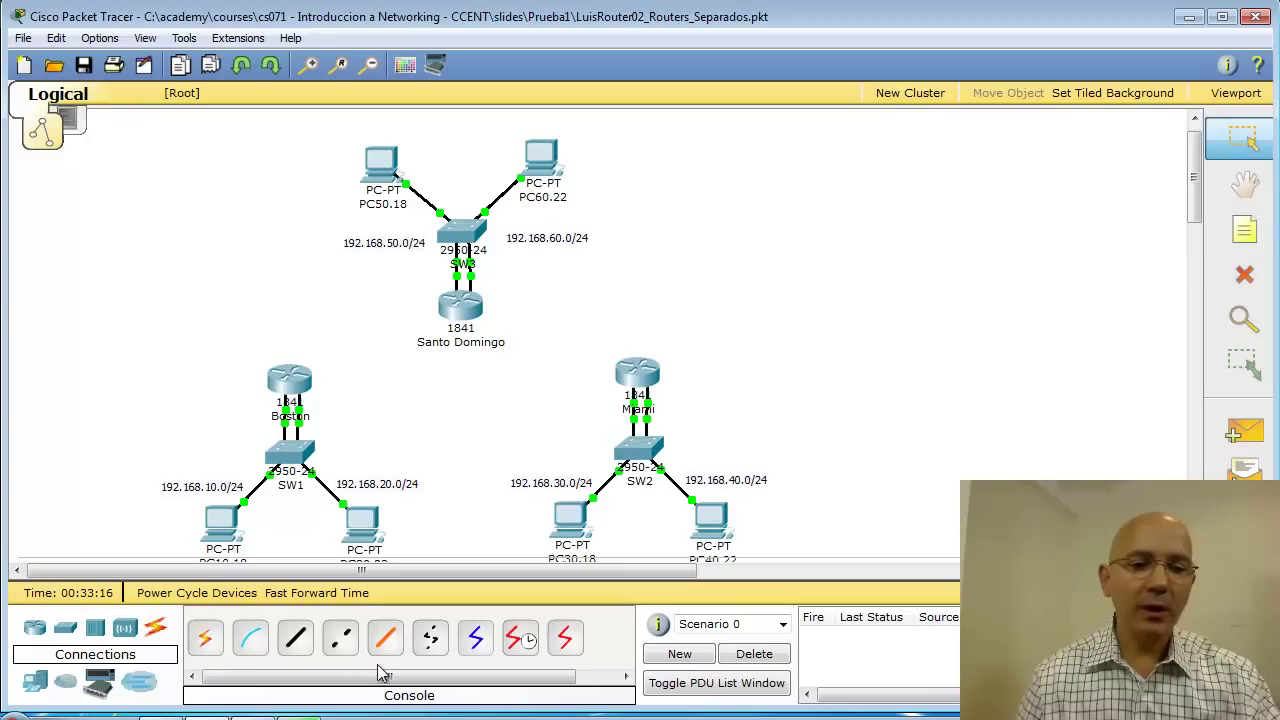
left_click(519, 640)
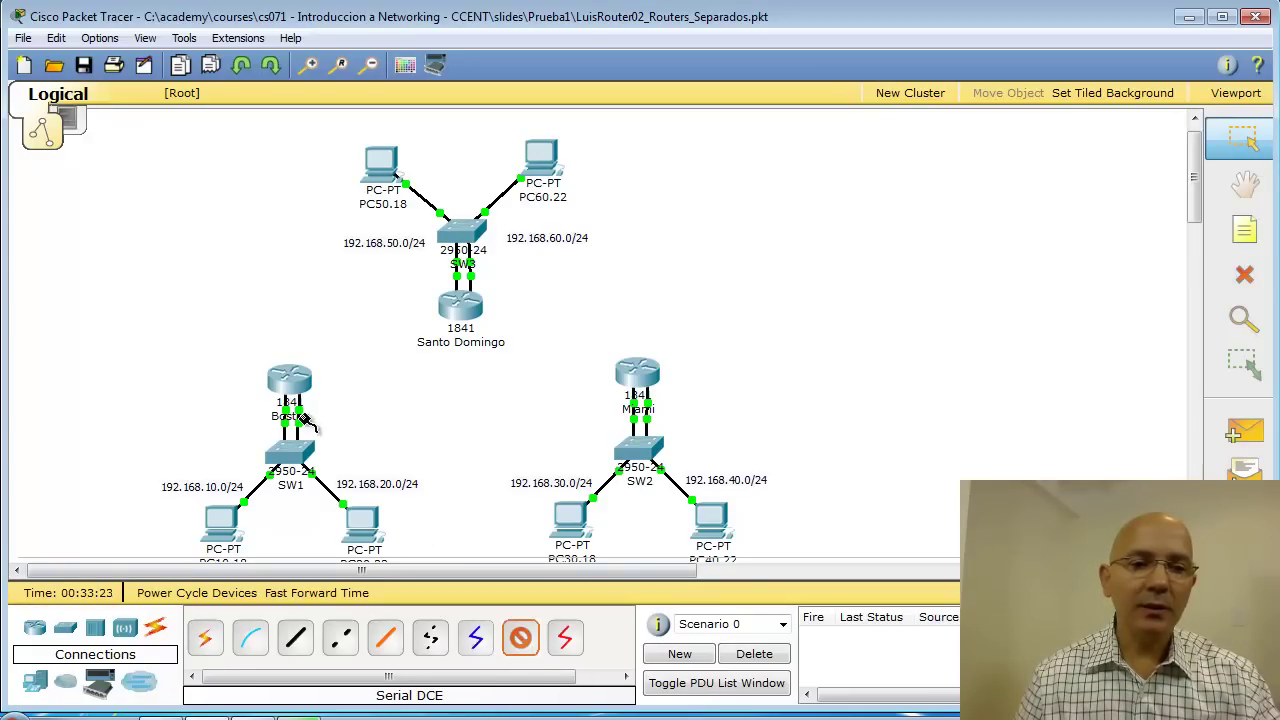
left_click(290, 380)
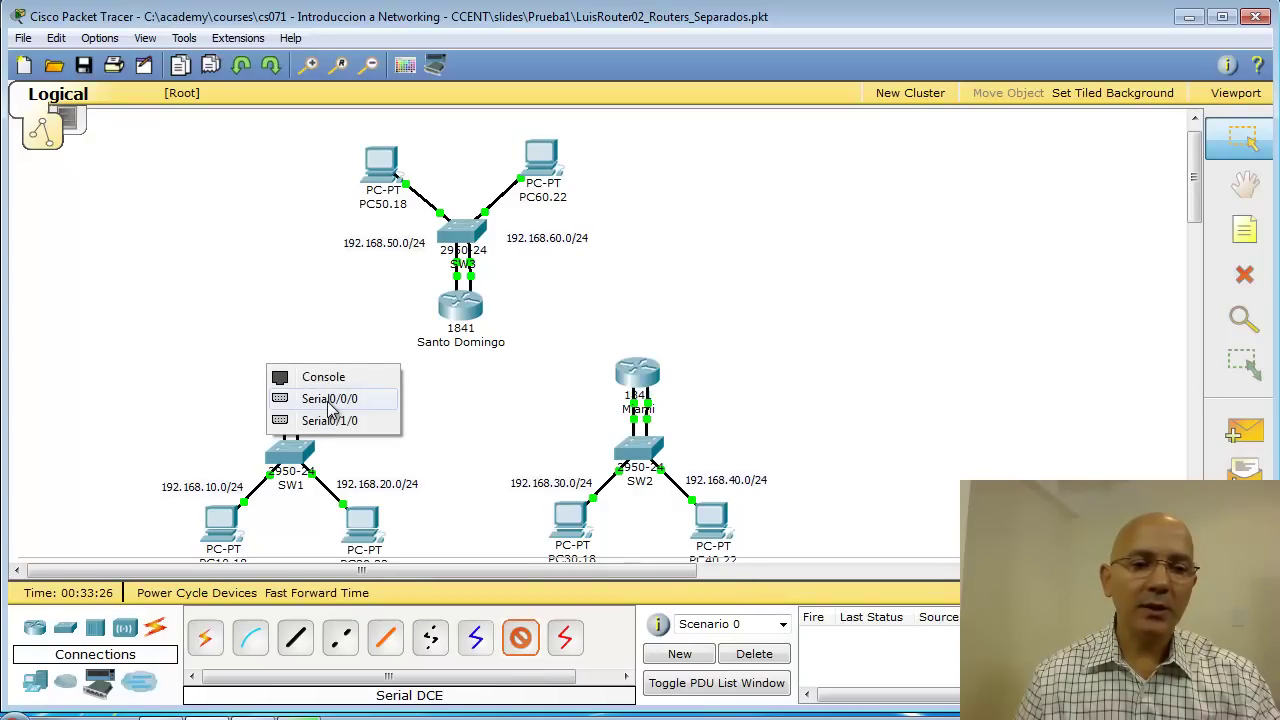
left_click(329, 400)
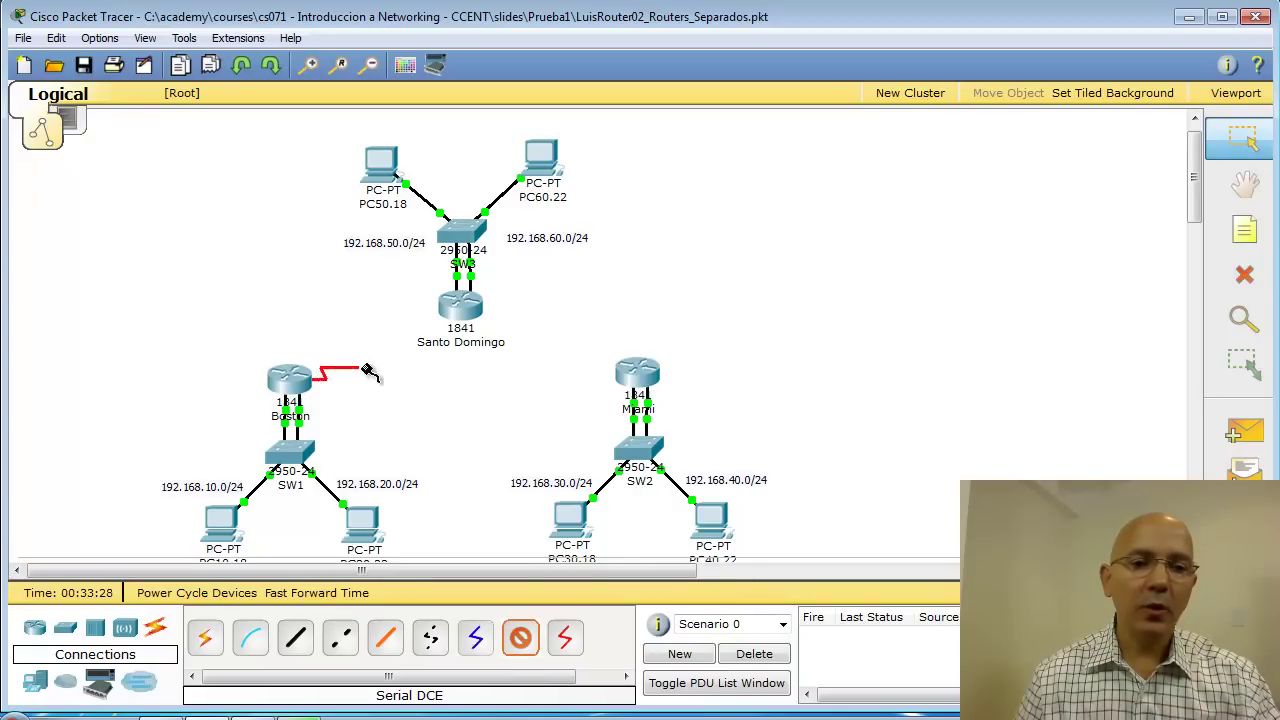
left_click(453, 311)
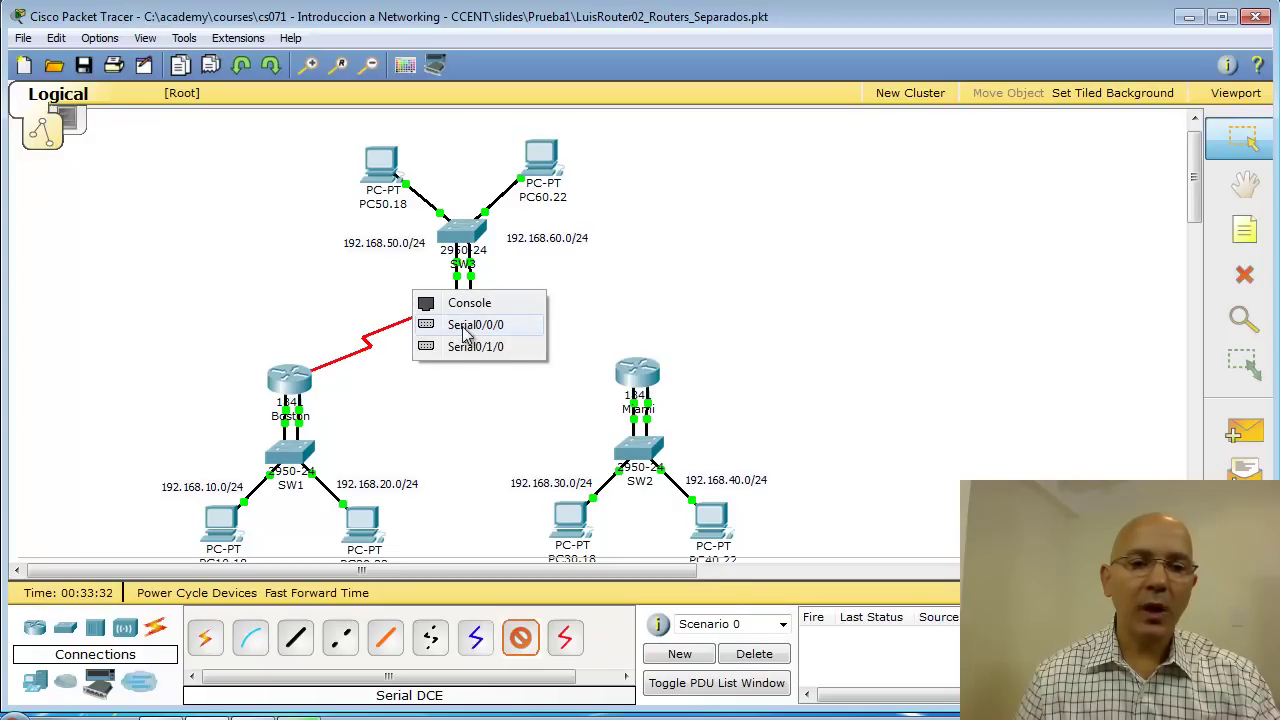
left_click(464, 327)
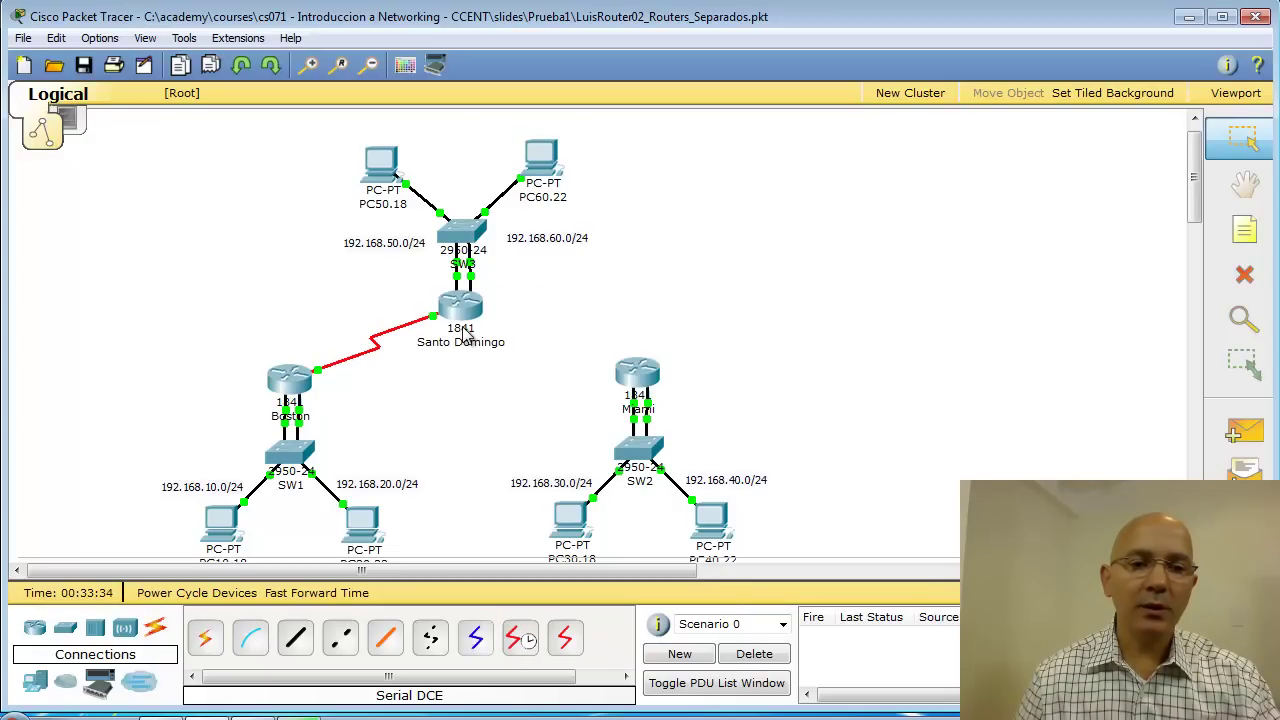
Run a Serial DCE cable from Boston's Serial0/1/0 to Miami's Serial0/0/0.
left_click(521, 640)
left_click(305, 388)
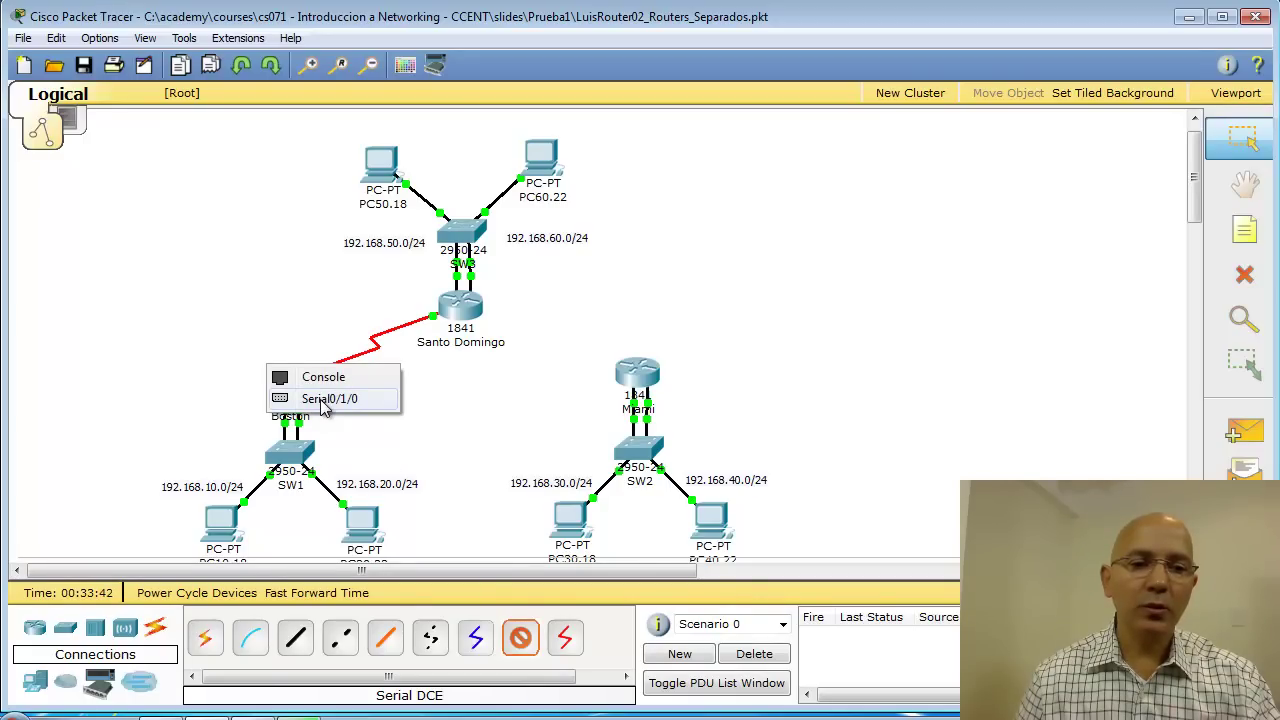
left_click(322, 400)
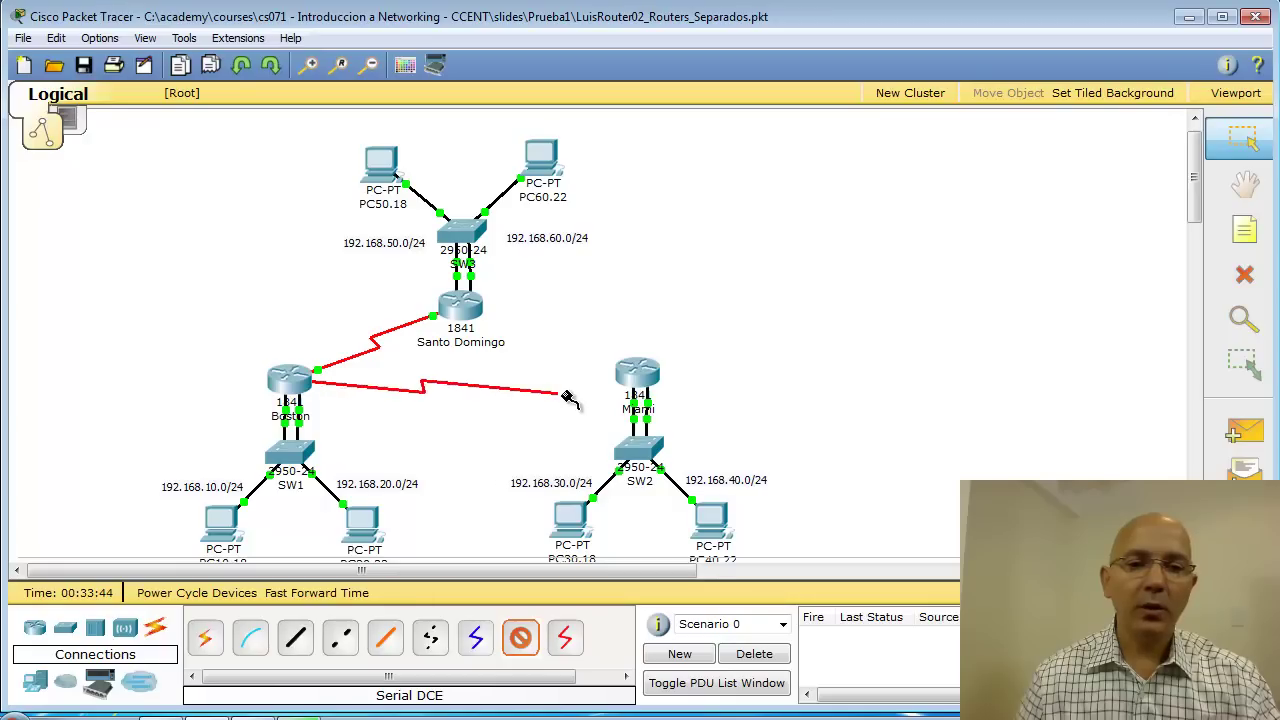
left_click(628, 378)
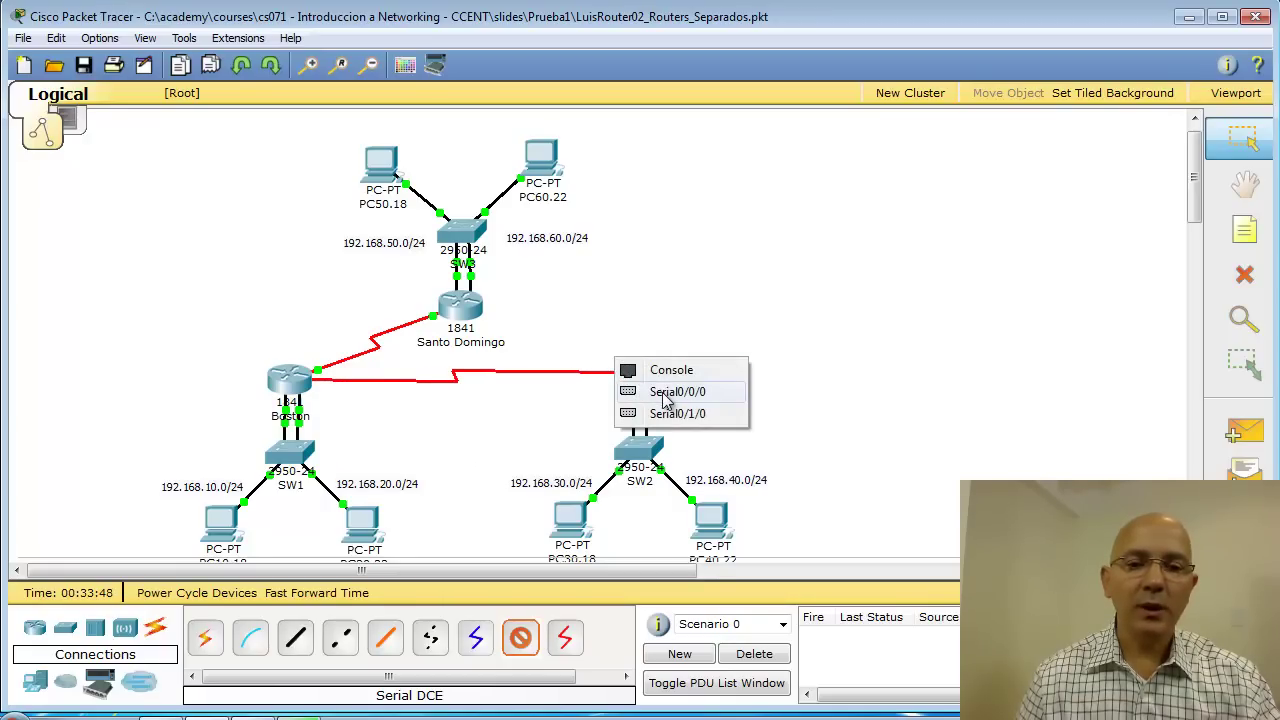
left_click(665, 392)
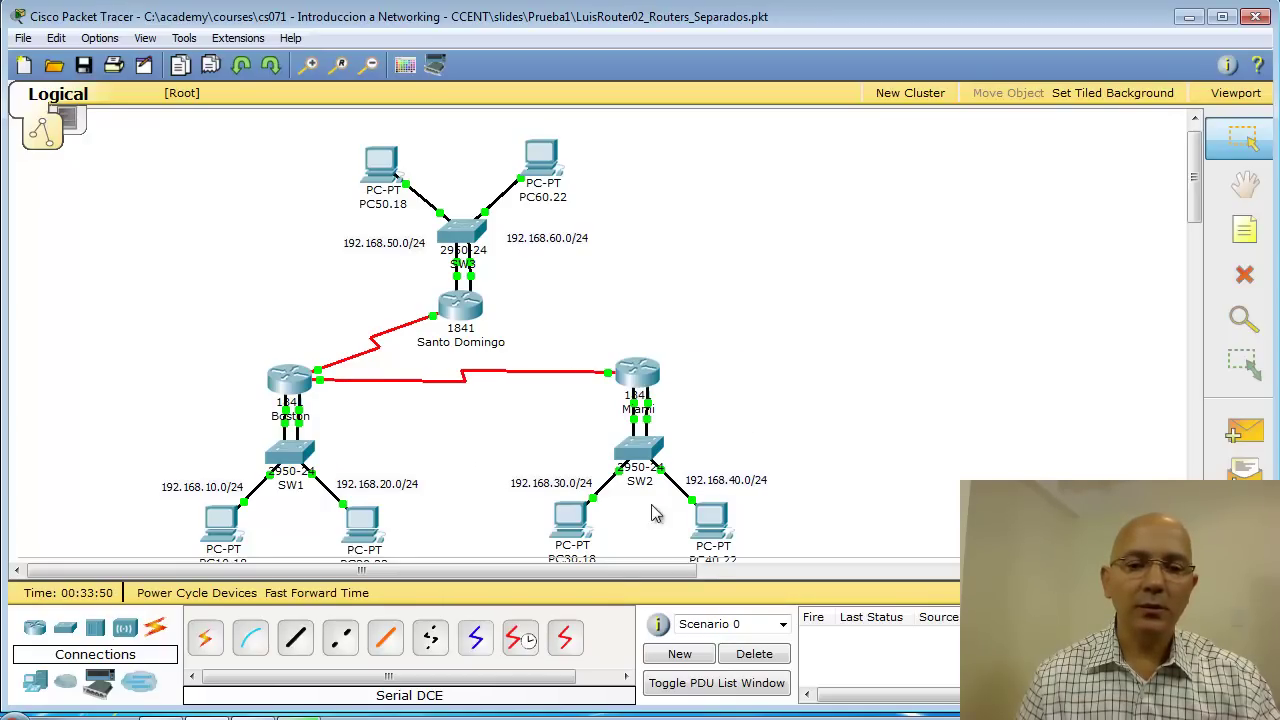
Link Miami's Serial0/1/0 to Santo Domingo's Serial0/1/0 with a Serial DCE cable, starting from the Miami router.
left_click(520, 638)
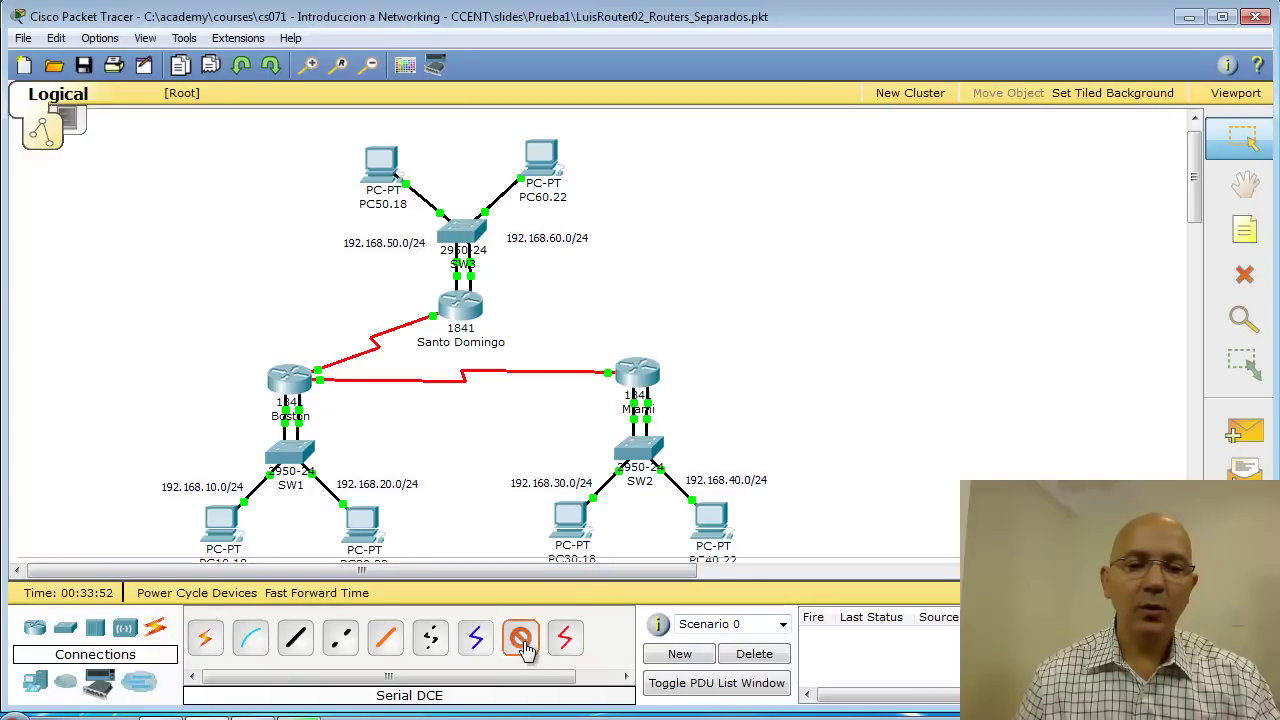
left_click(637, 378)
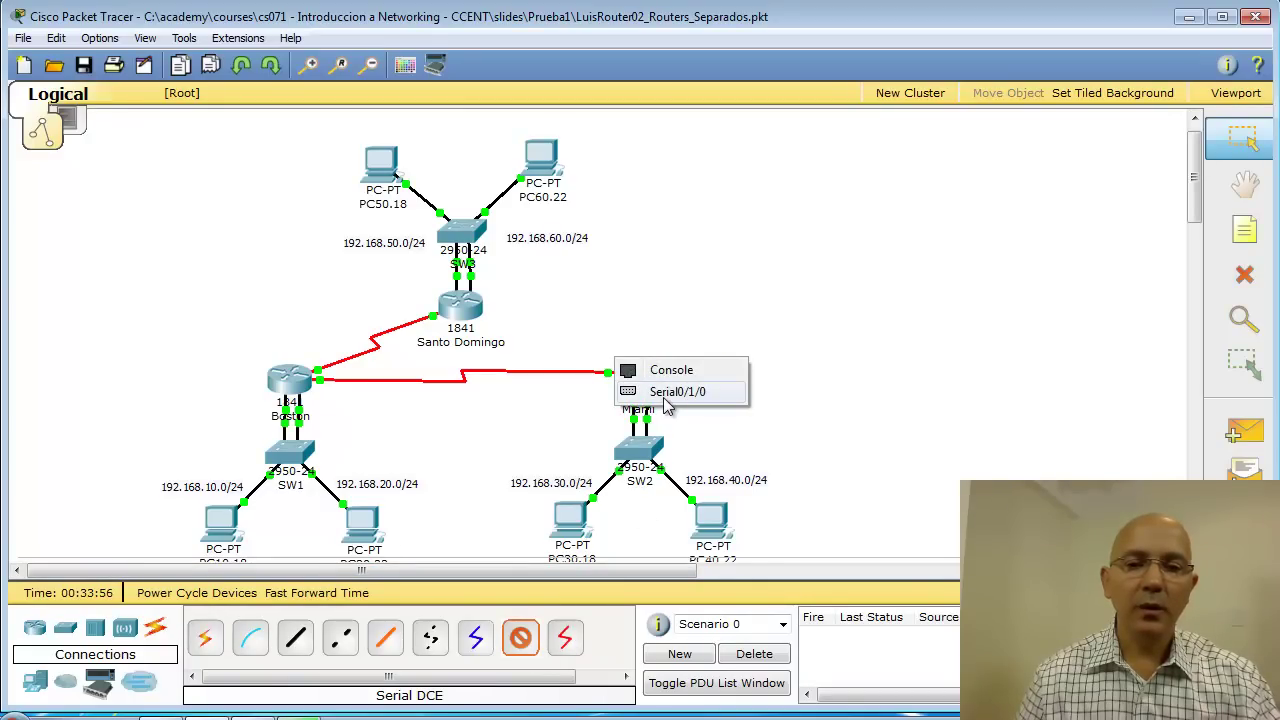
left_click(666, 394)
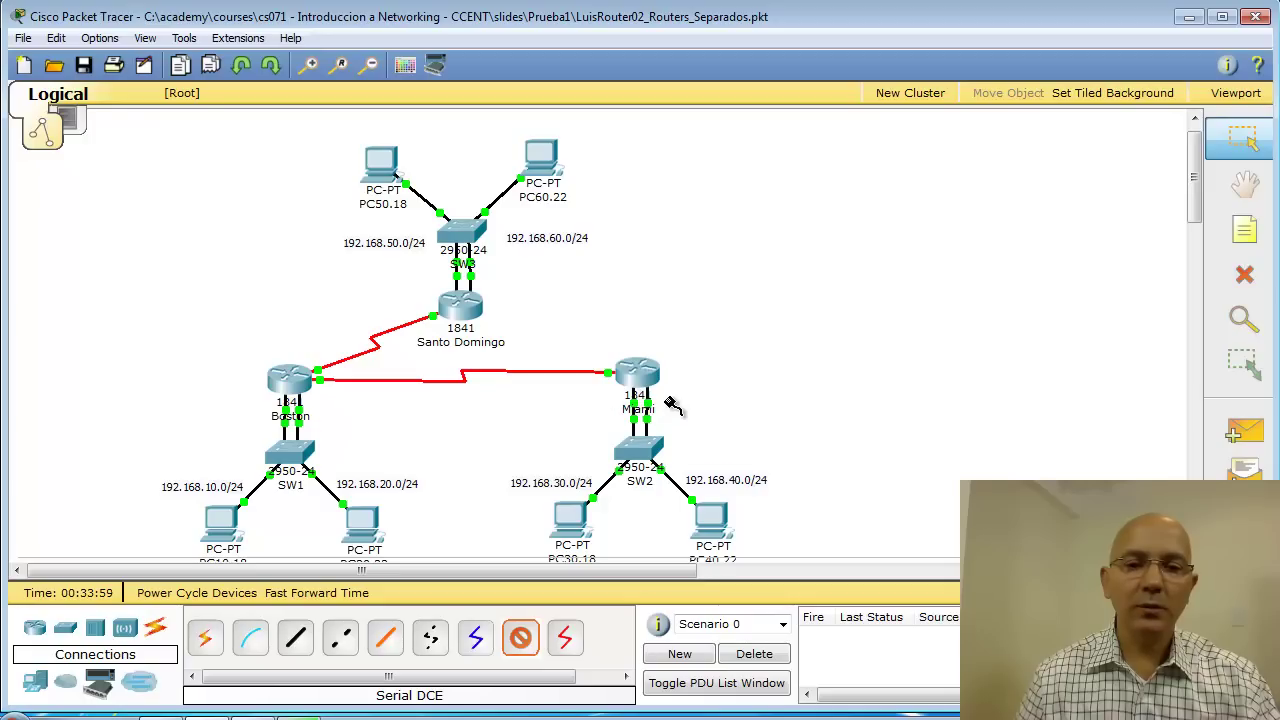
left_click(468, 310)
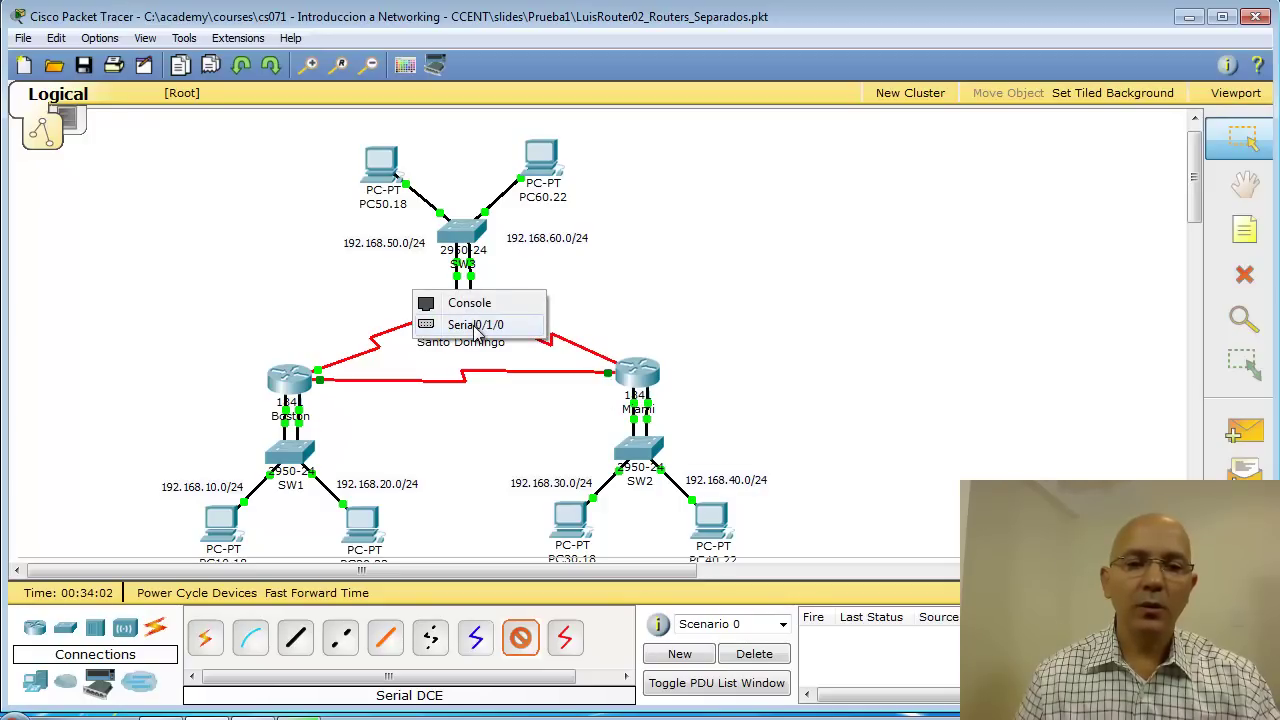
left_click(481, 325)
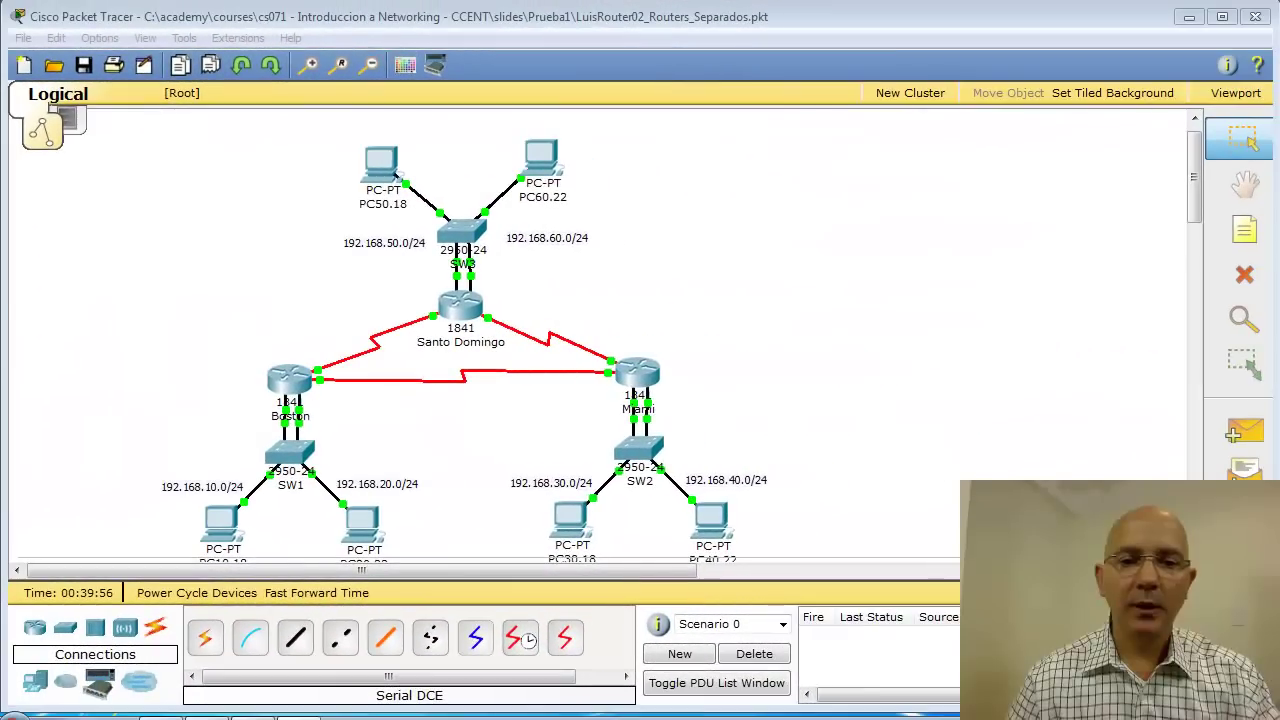
Place a text note reading s0/0/0 just above the Boston router, at its link to Santo Domingo.
left_click(1245, 233)
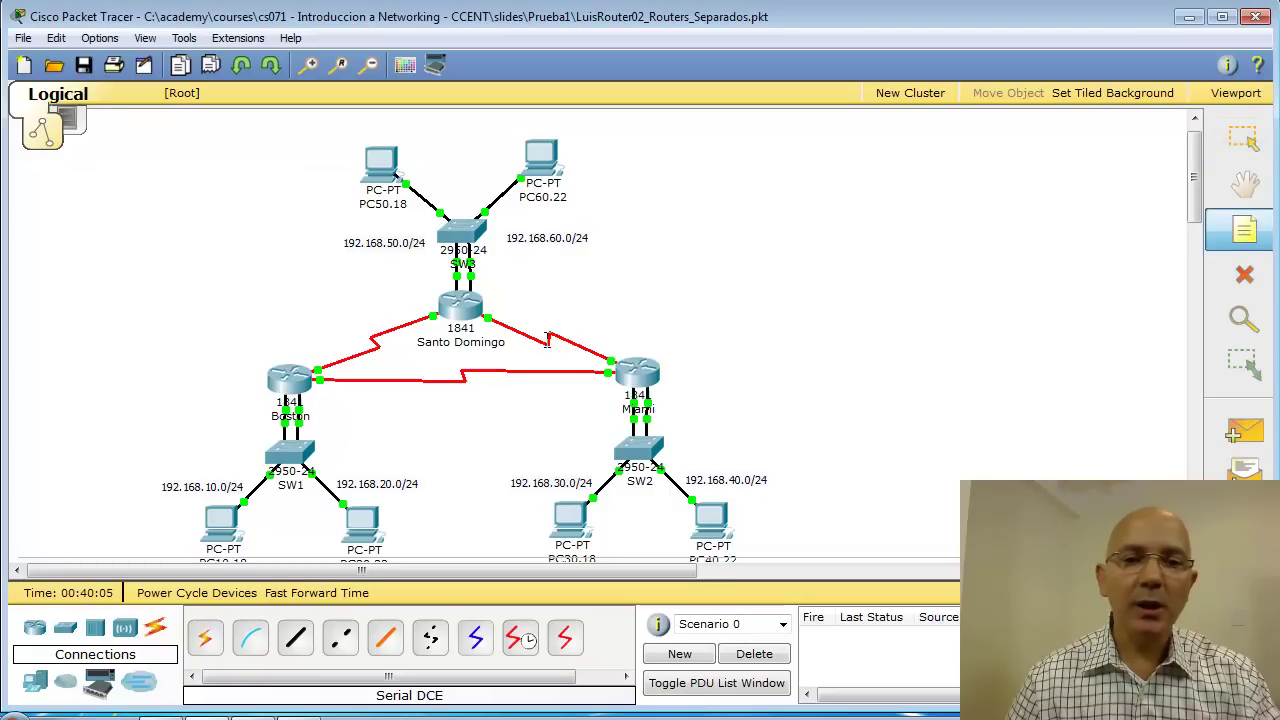
left_click(297, 348)
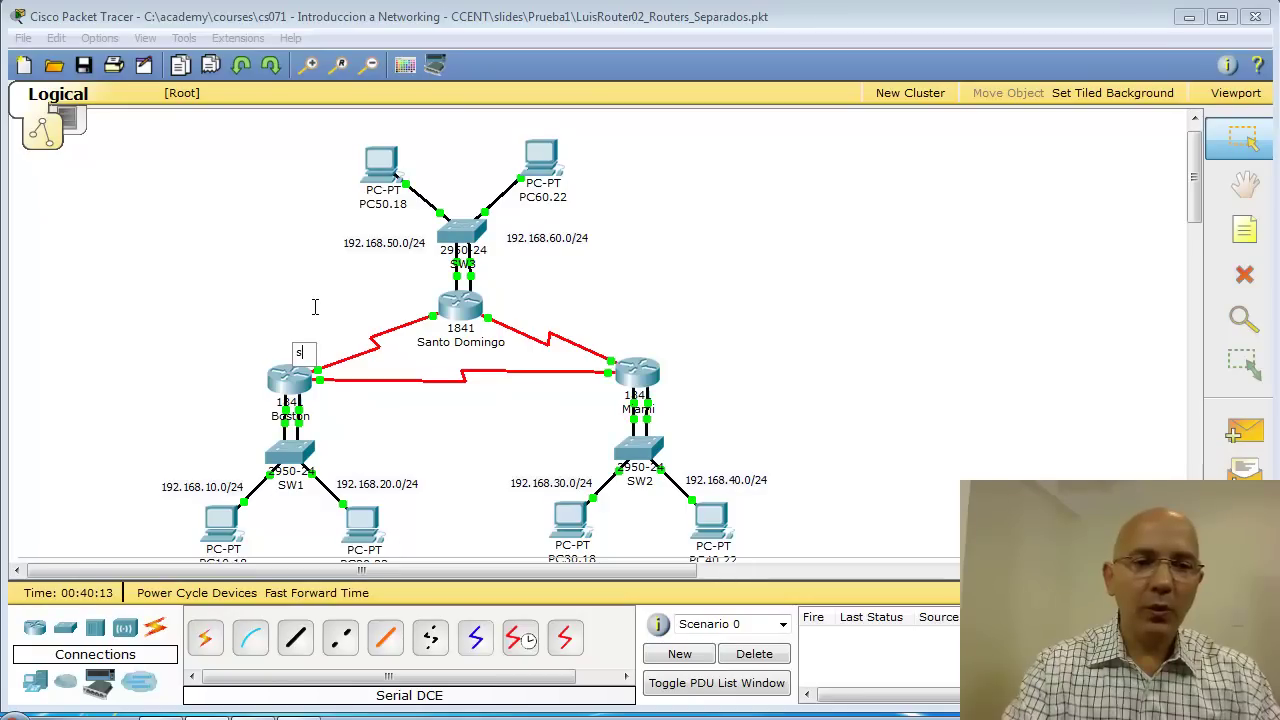
type("0/0")
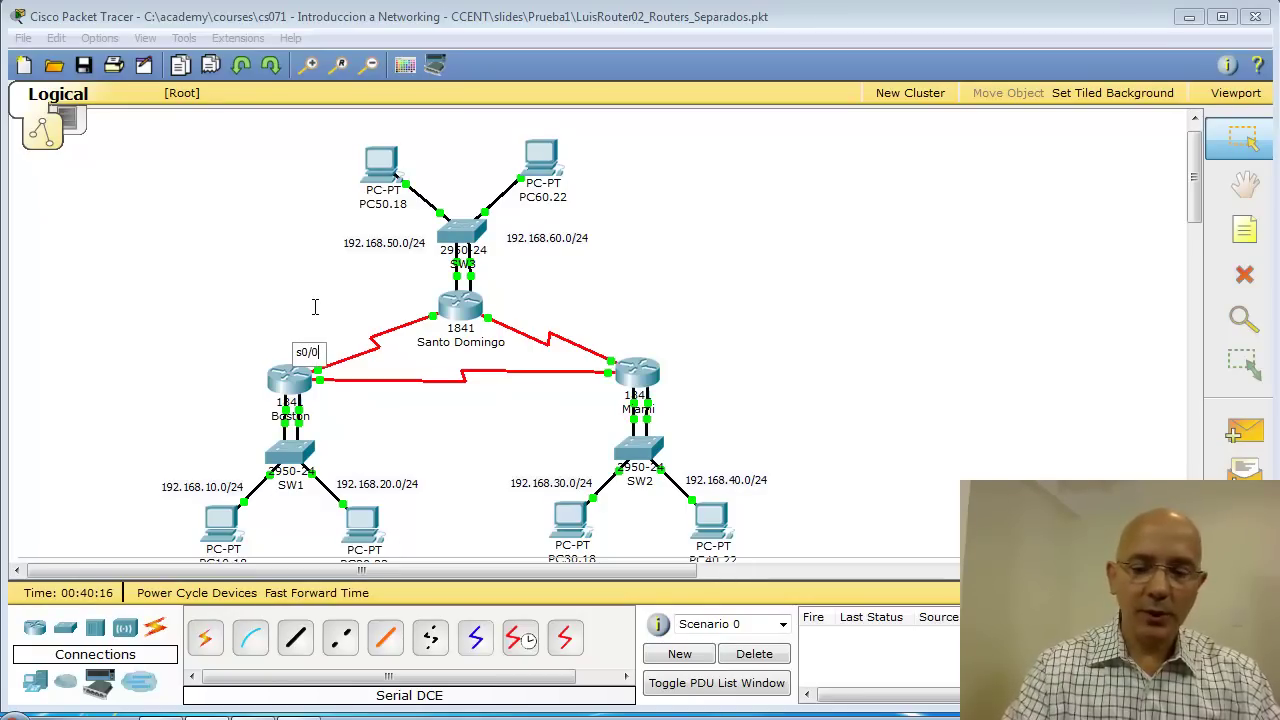
type("/0")
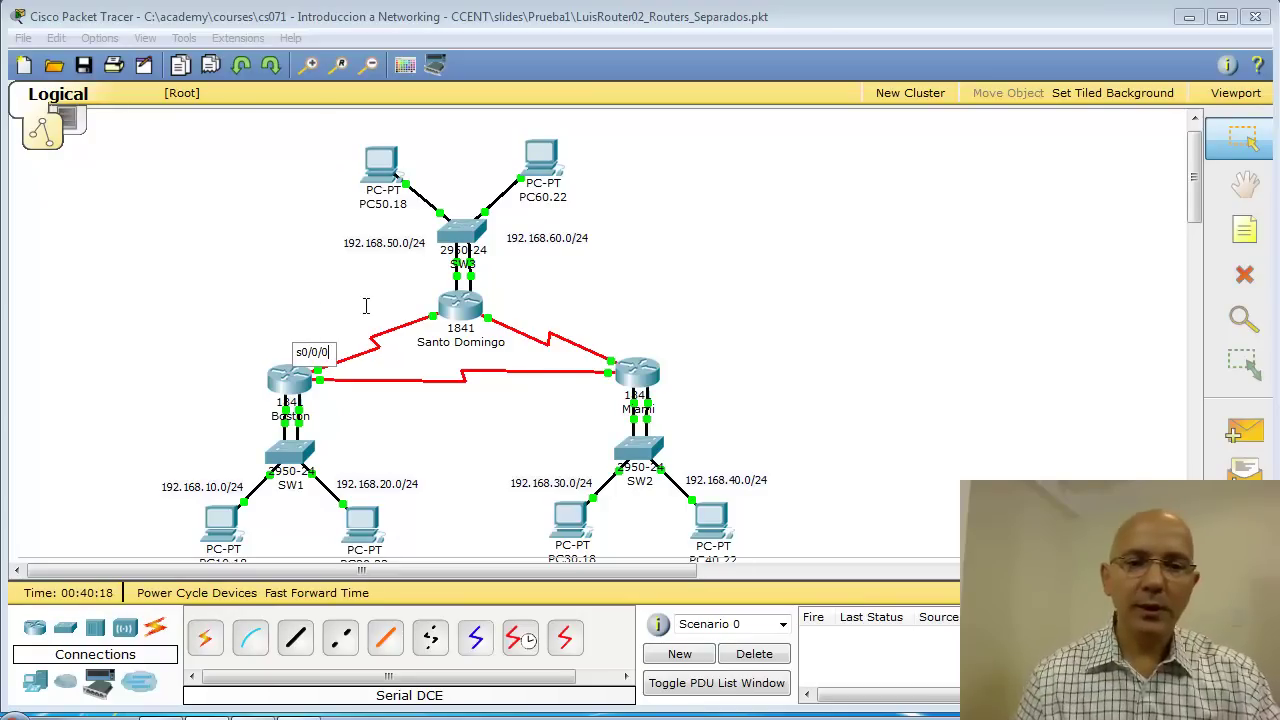
Label Santo Domingo's end of the serial link to Boston with the note s0/0/0.
left_click(1244, 230)
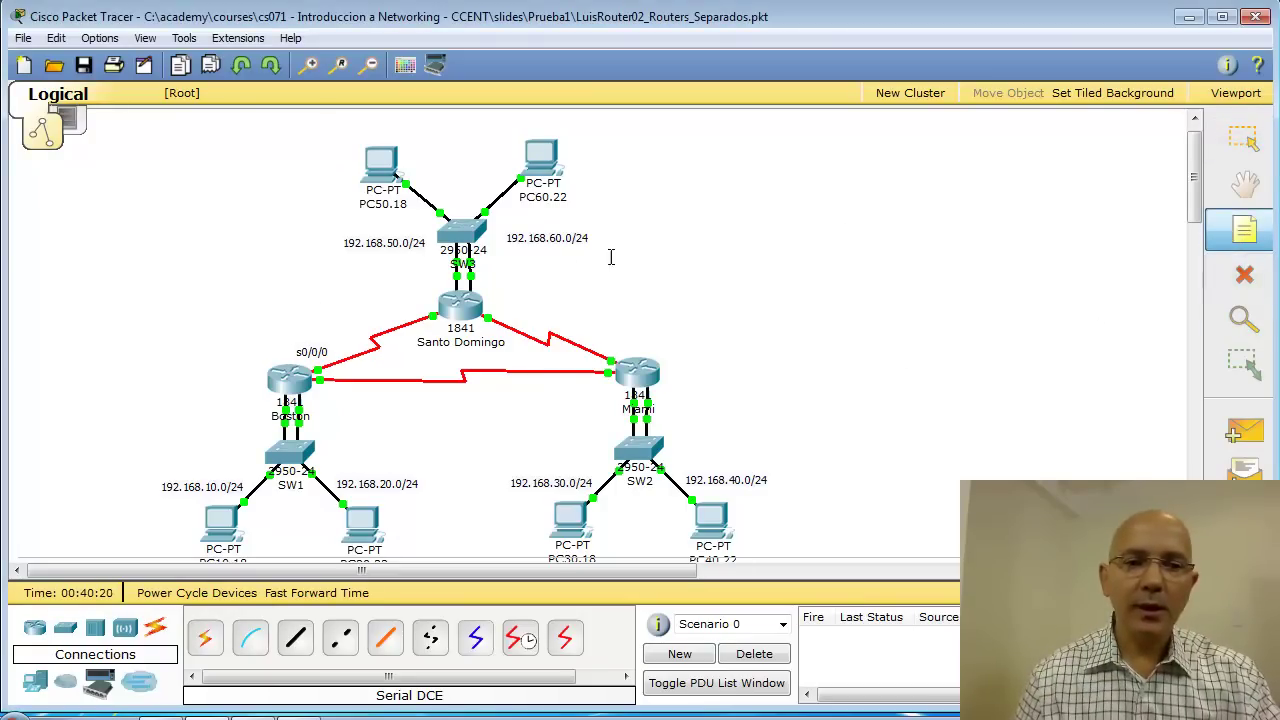
left_click(397, 292)
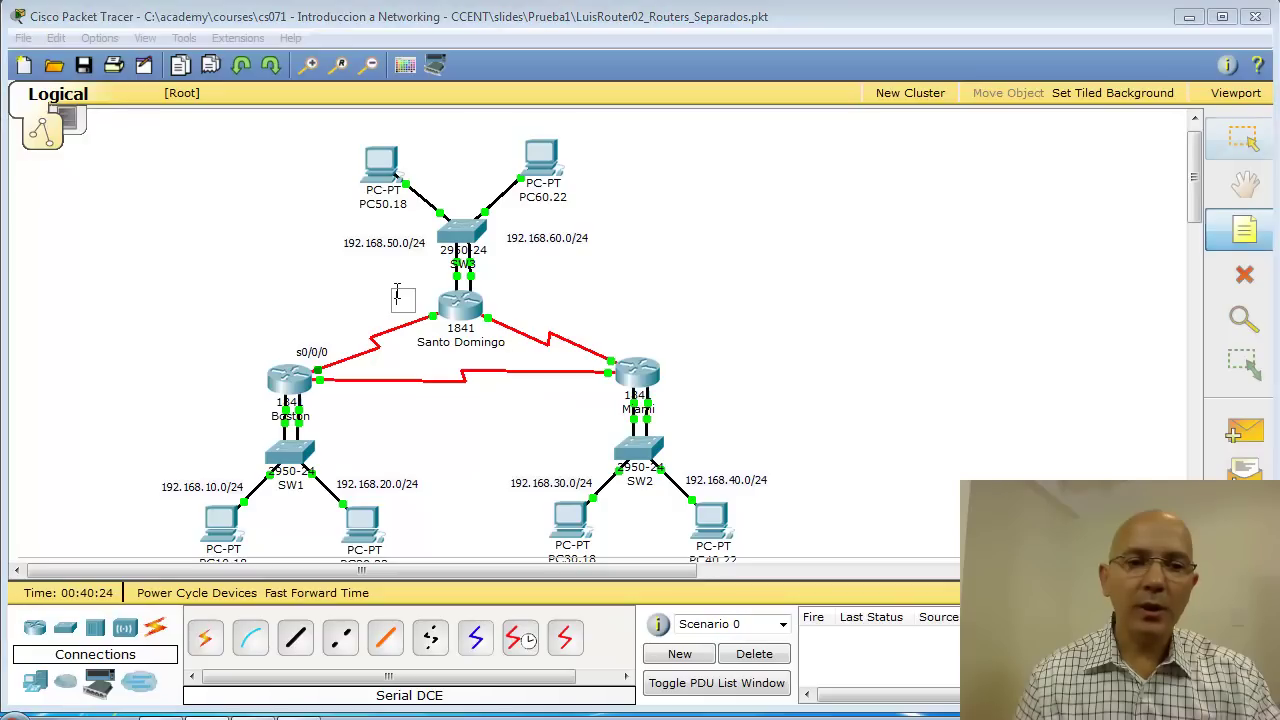
type("s")
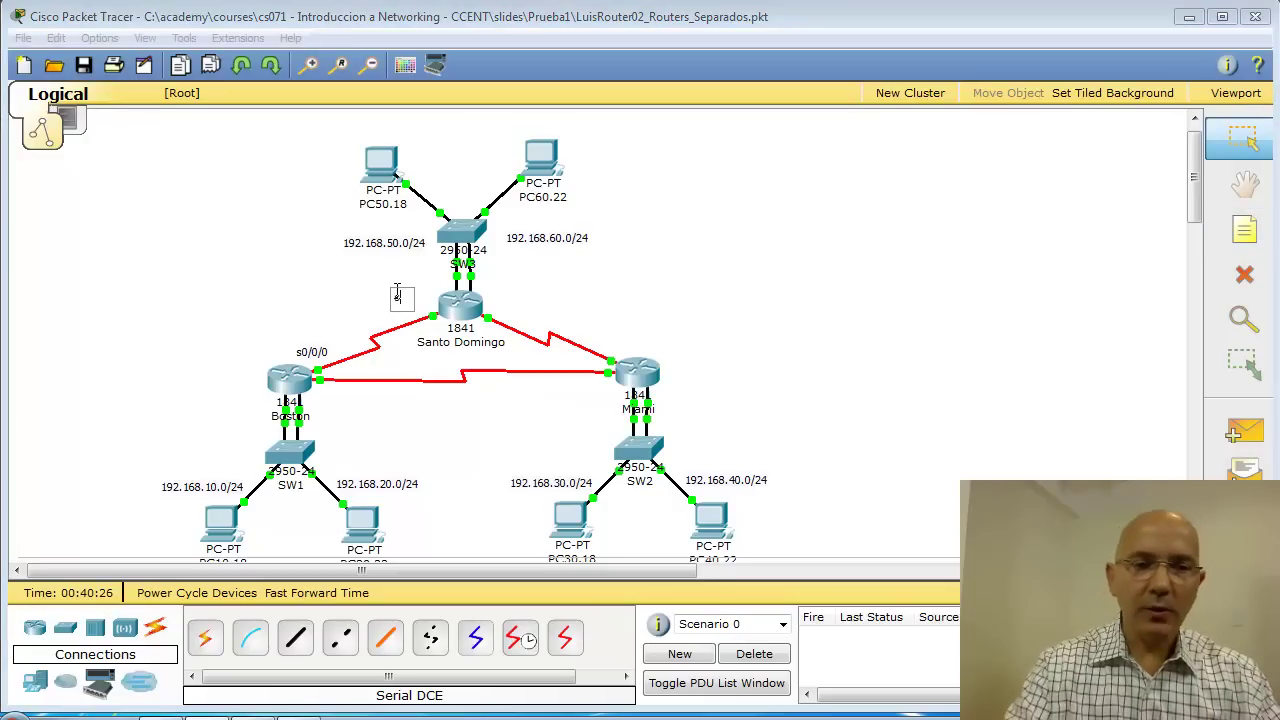
type("0/0/0")
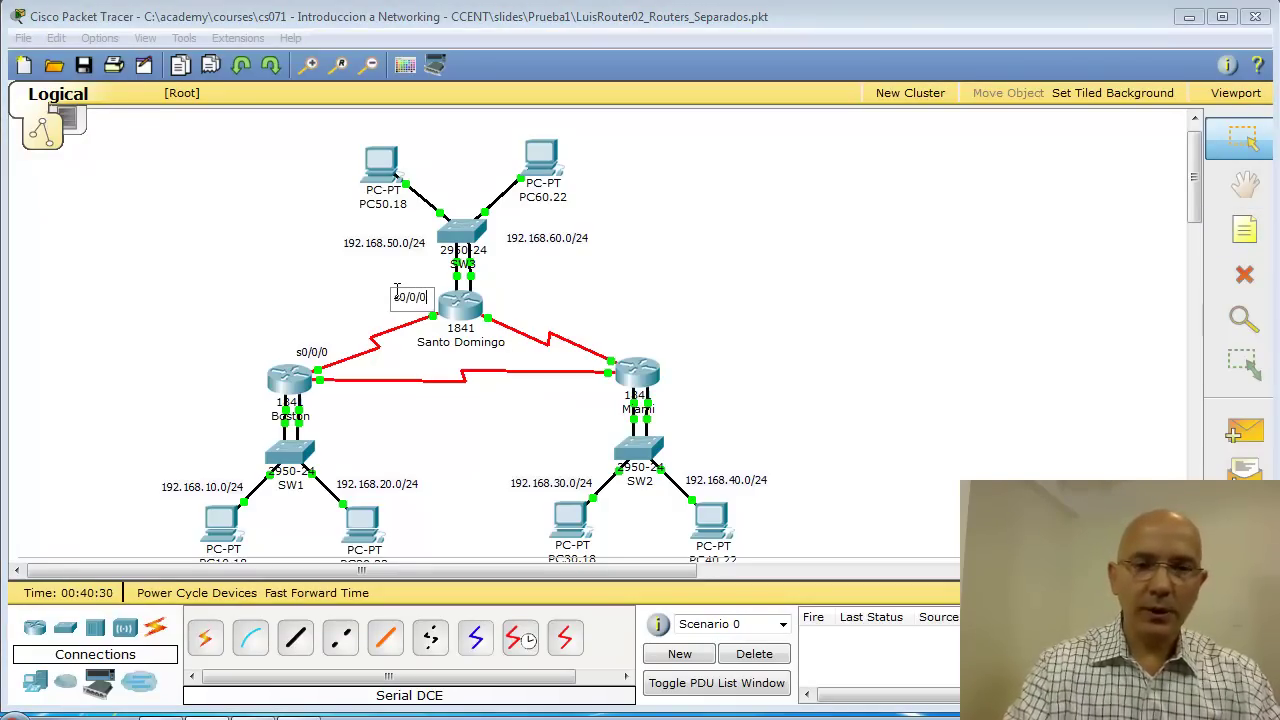
Label Miami's end of the serial link to Boston with the note s0/0/0, just below the cable.
left_click(1244, 230)
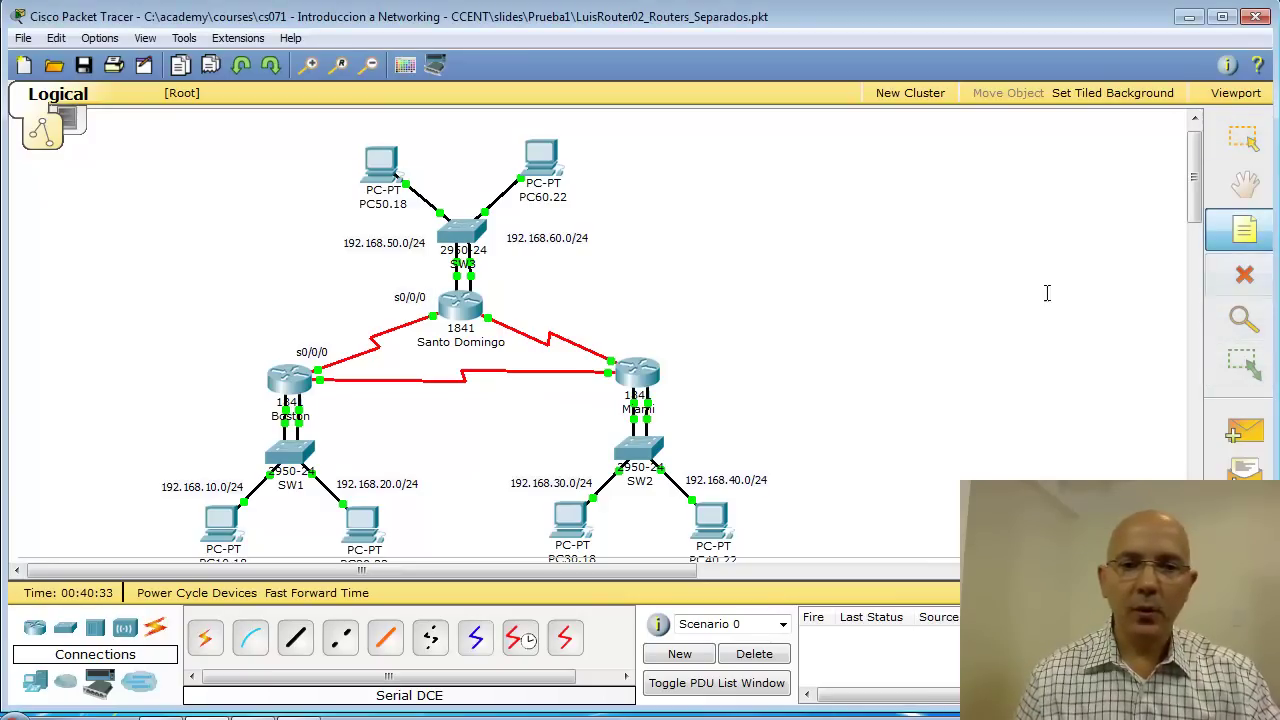
left_click(558, 385)
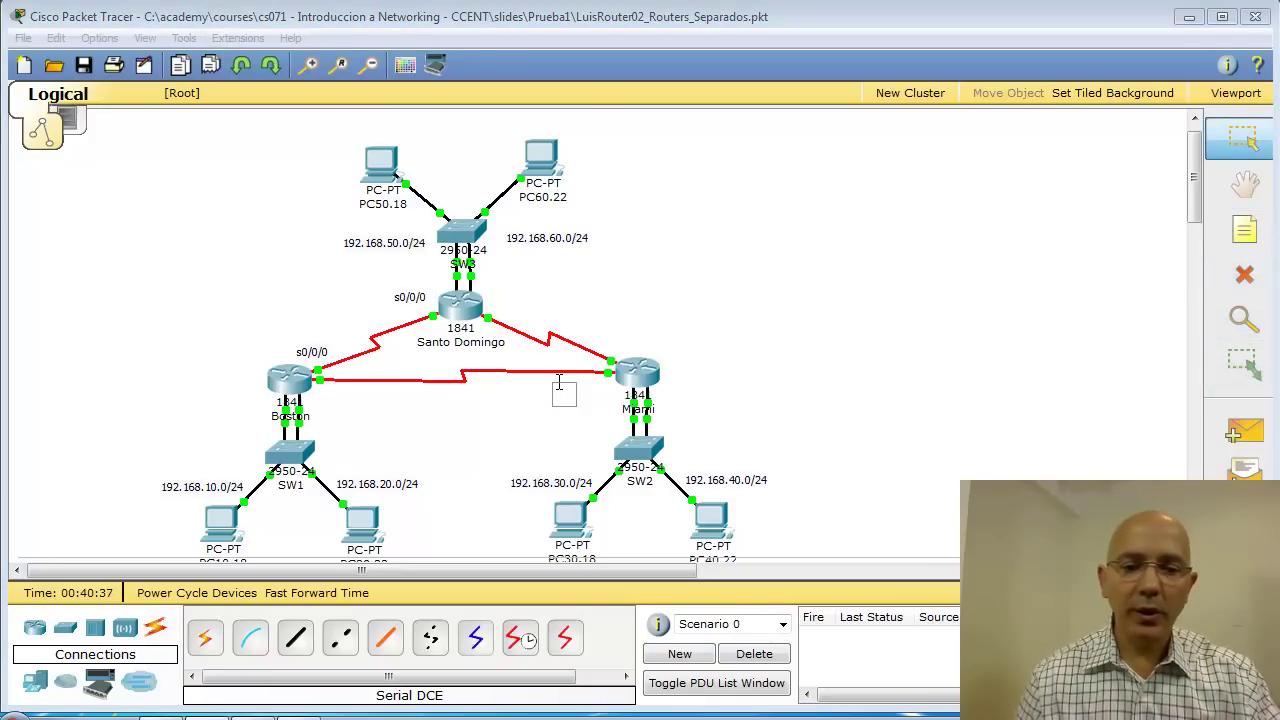
key("Escape")
type("s0/0/")
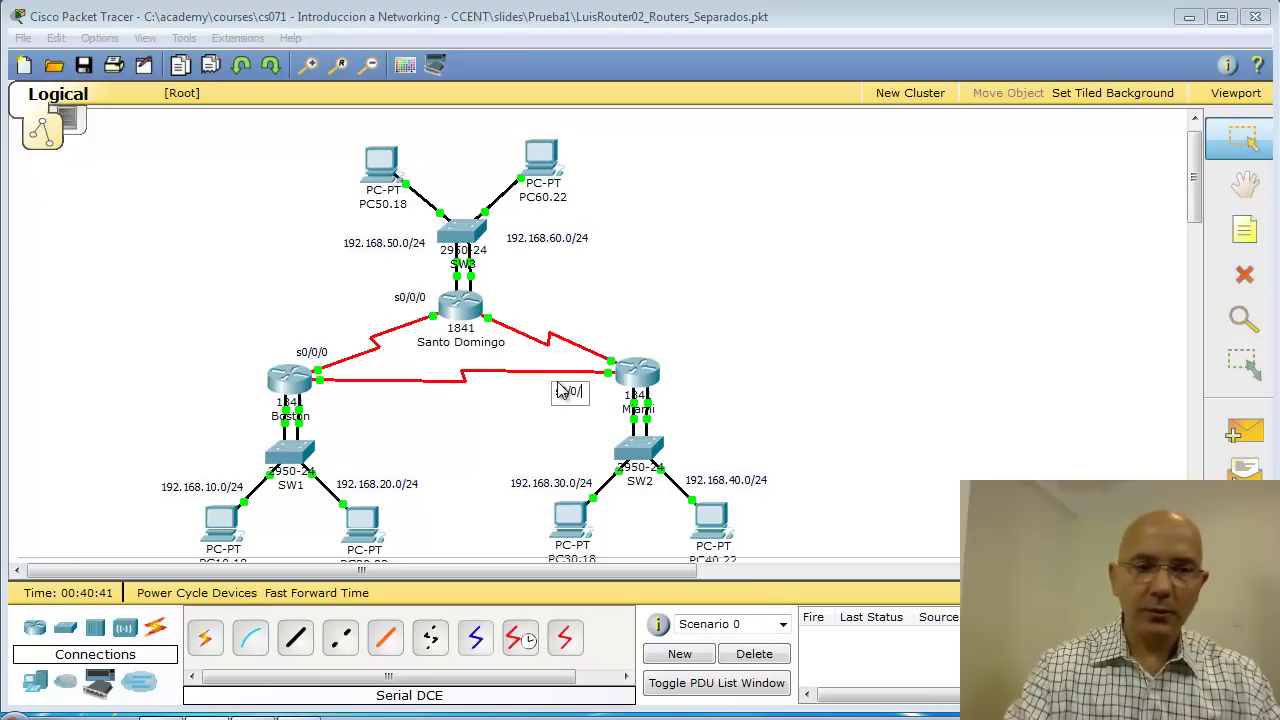
type("0")
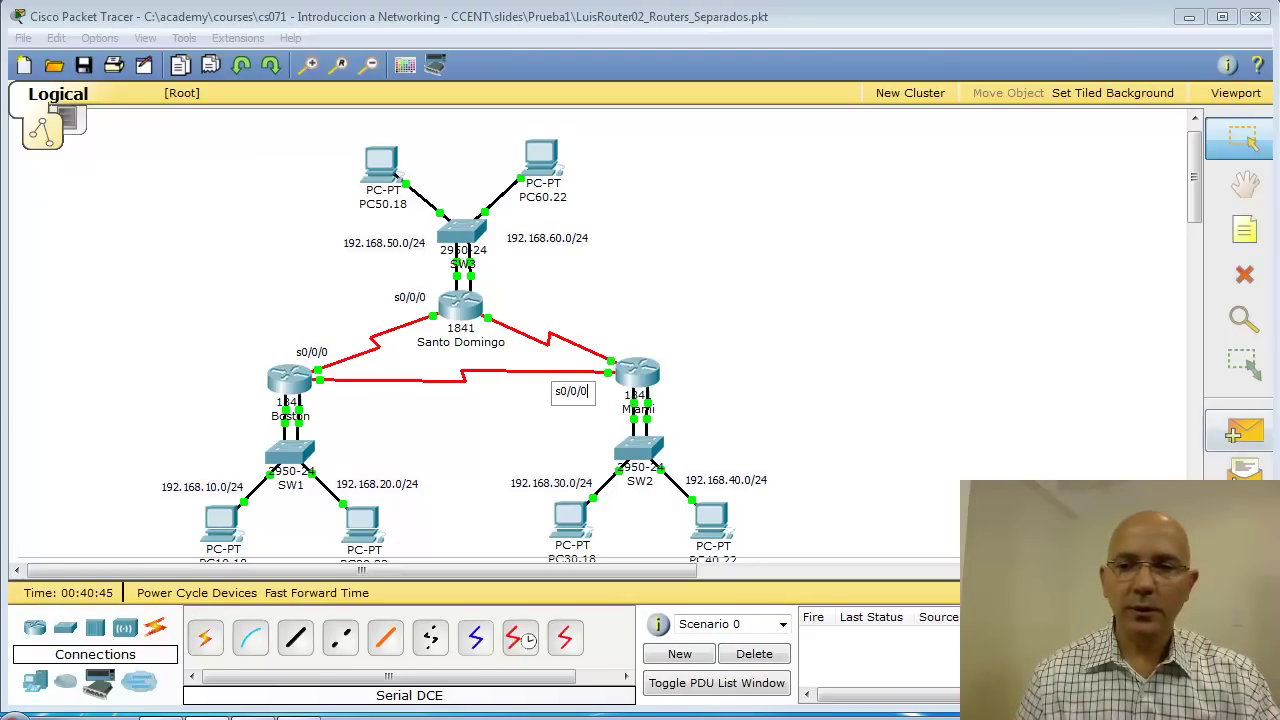
Add the note s0/1/0 below Boston's end of the serial link to Miami.
left_click(1245, 233)
left_click(323, 395)
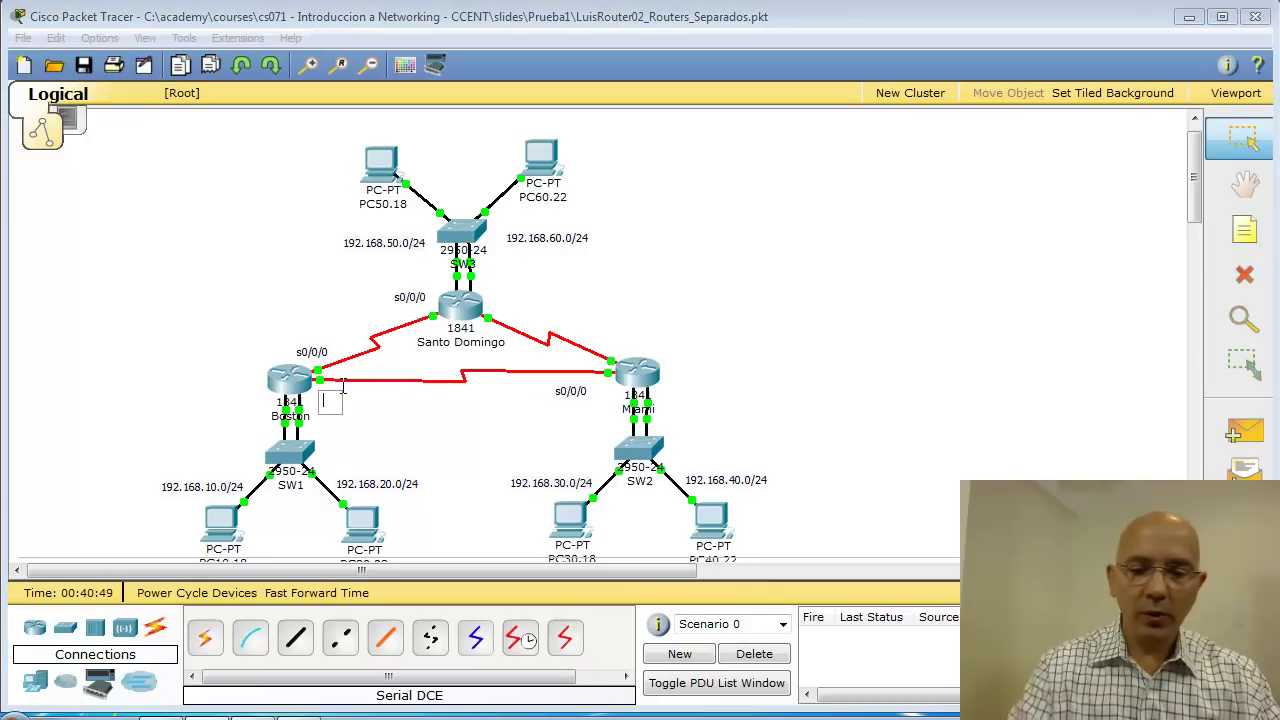
type("s0/1/0")
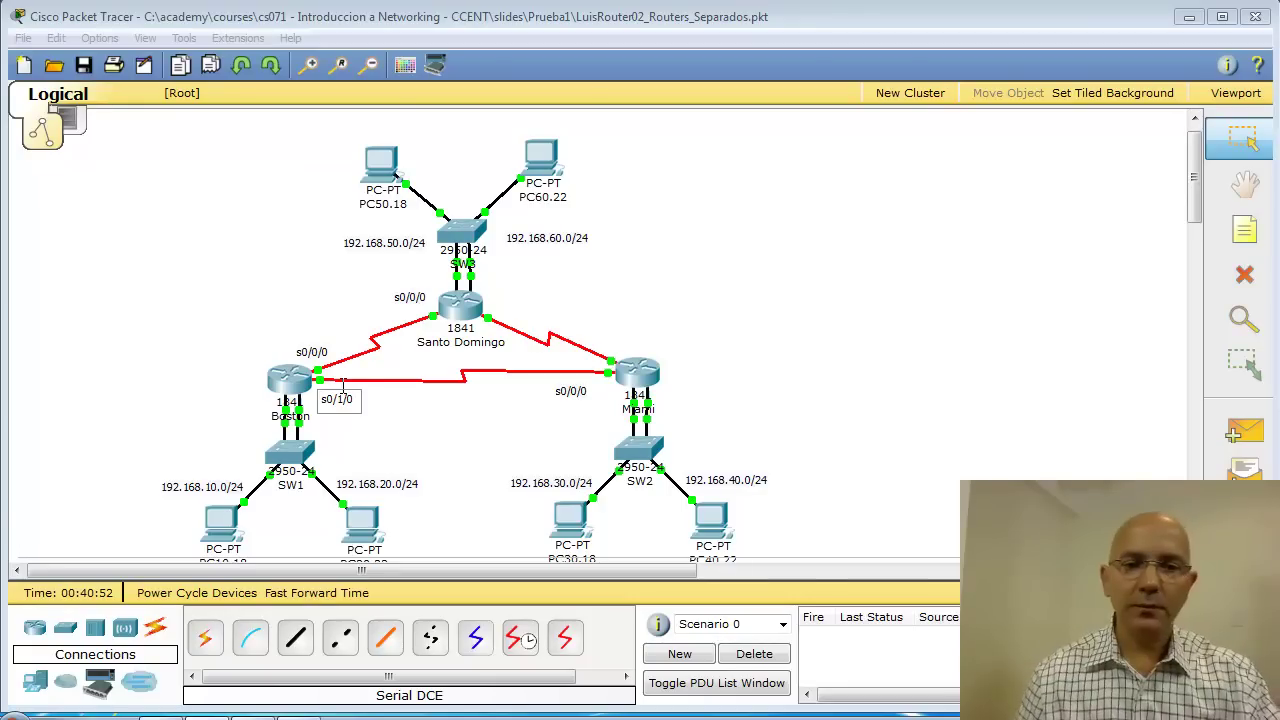
left_click(594, 318)
Label Miami's end of the serial link to Santo Domingo with the note s0/1/0, just above the cable.
left_click(1244, 230)
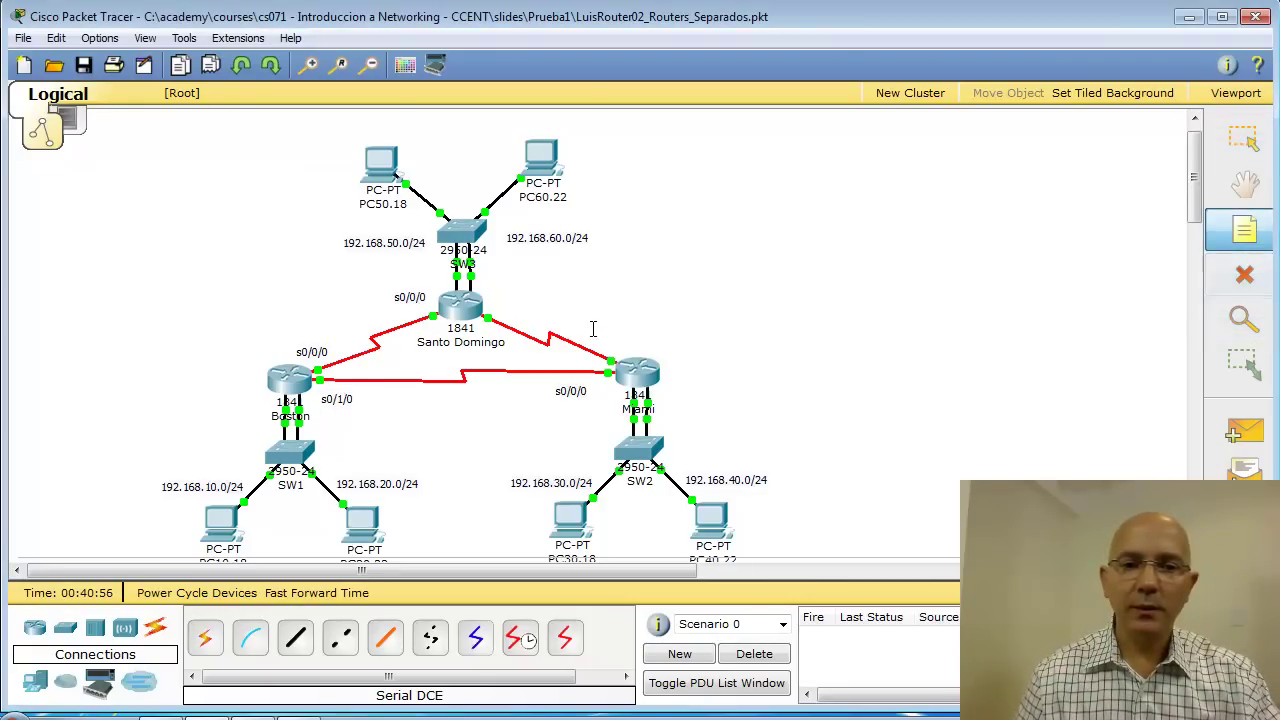
left_click(584, 328)
type("s0/")
key("BackSpace")
key("BackSpace")
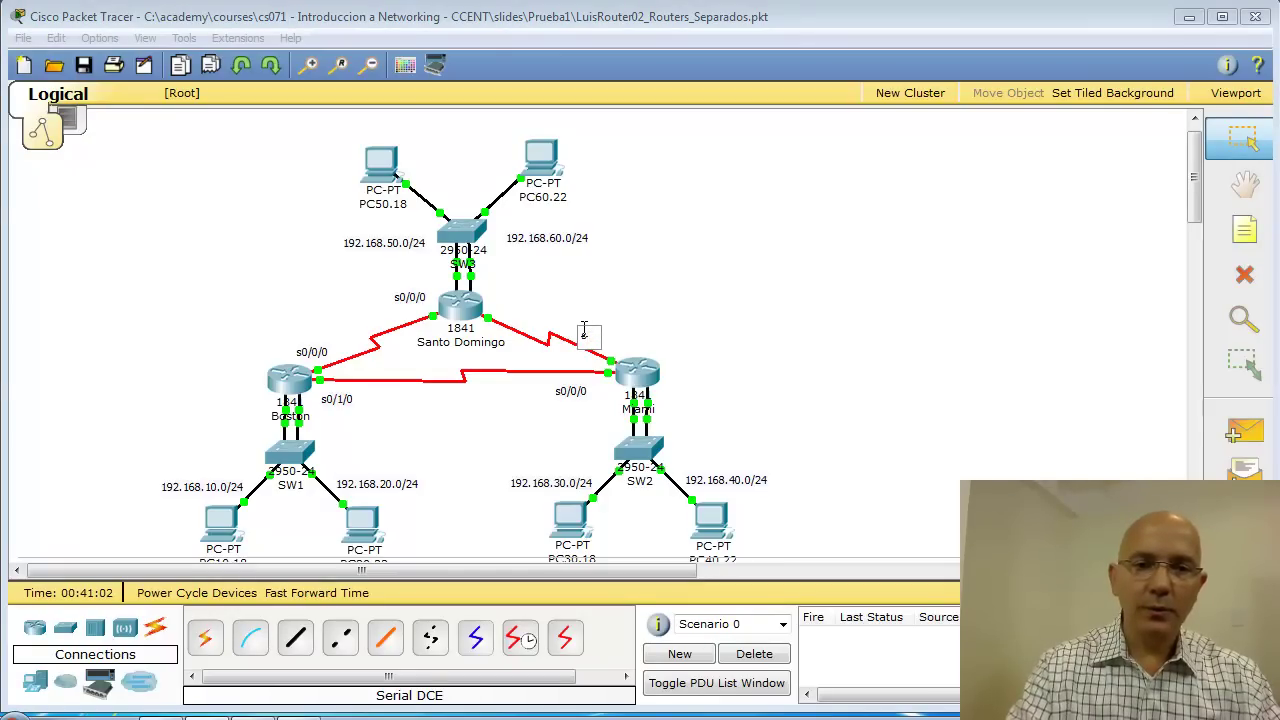
type("0/1/0")
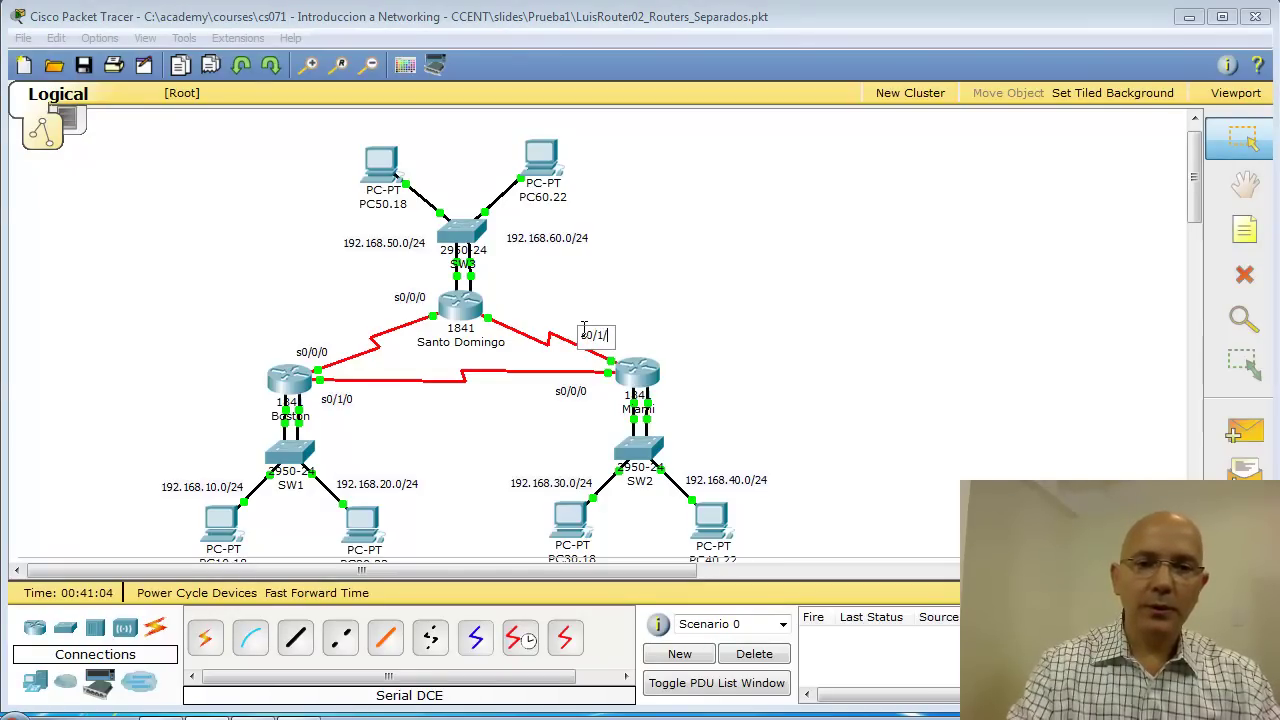
left_click(739, 290)
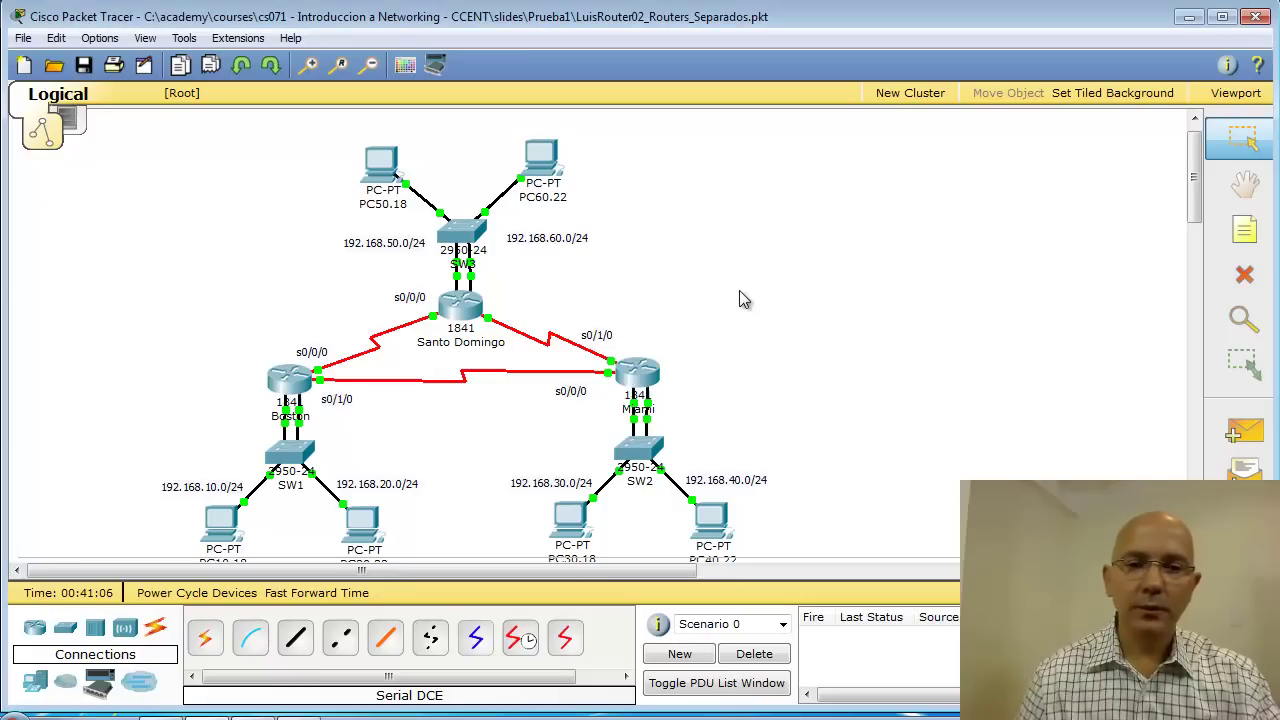
Place a note reading s0/1/0 beside the Santo Domingo router, at its serial link to Miami.
left_click(1244, 230)
left_click(494, 298)
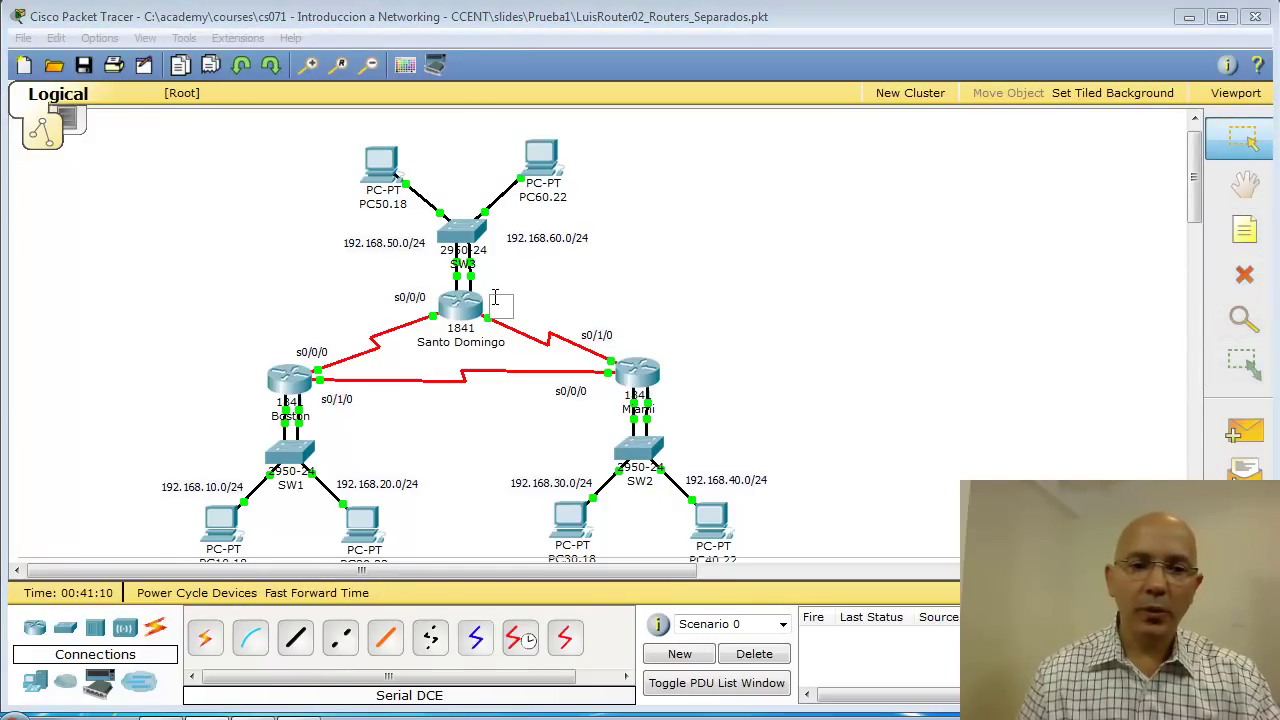
type("s0/1/")
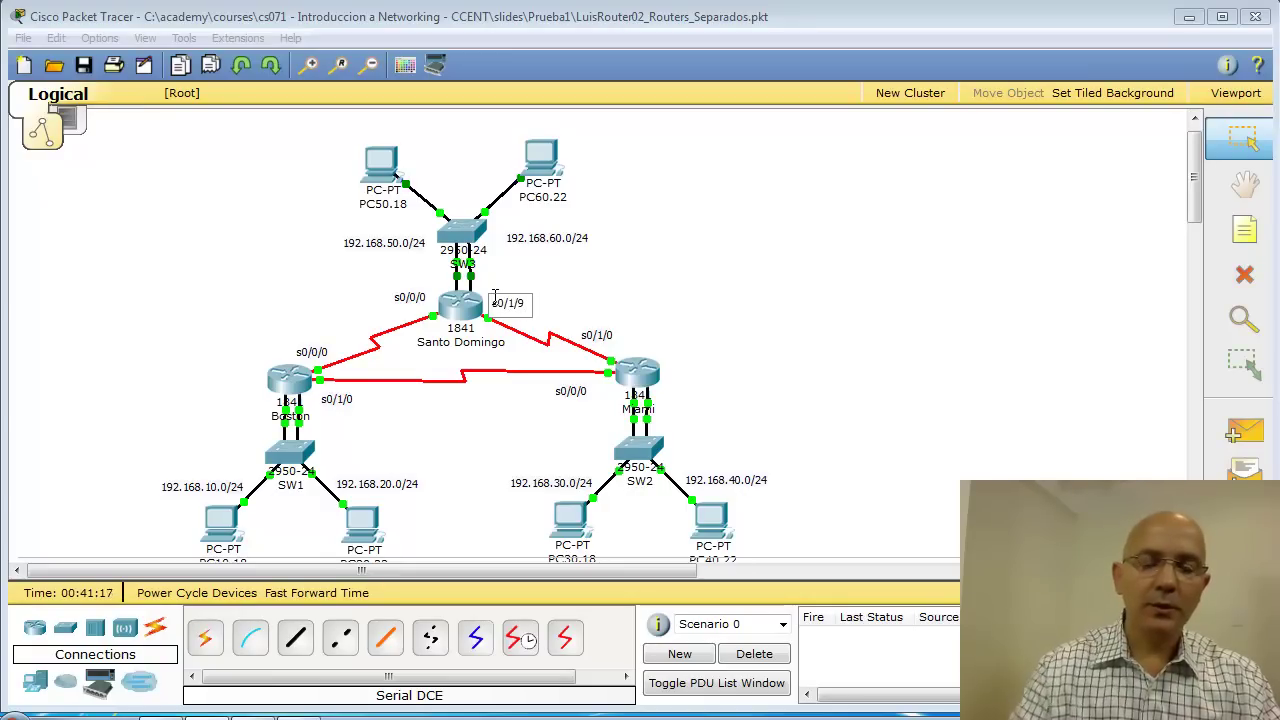
type("0")
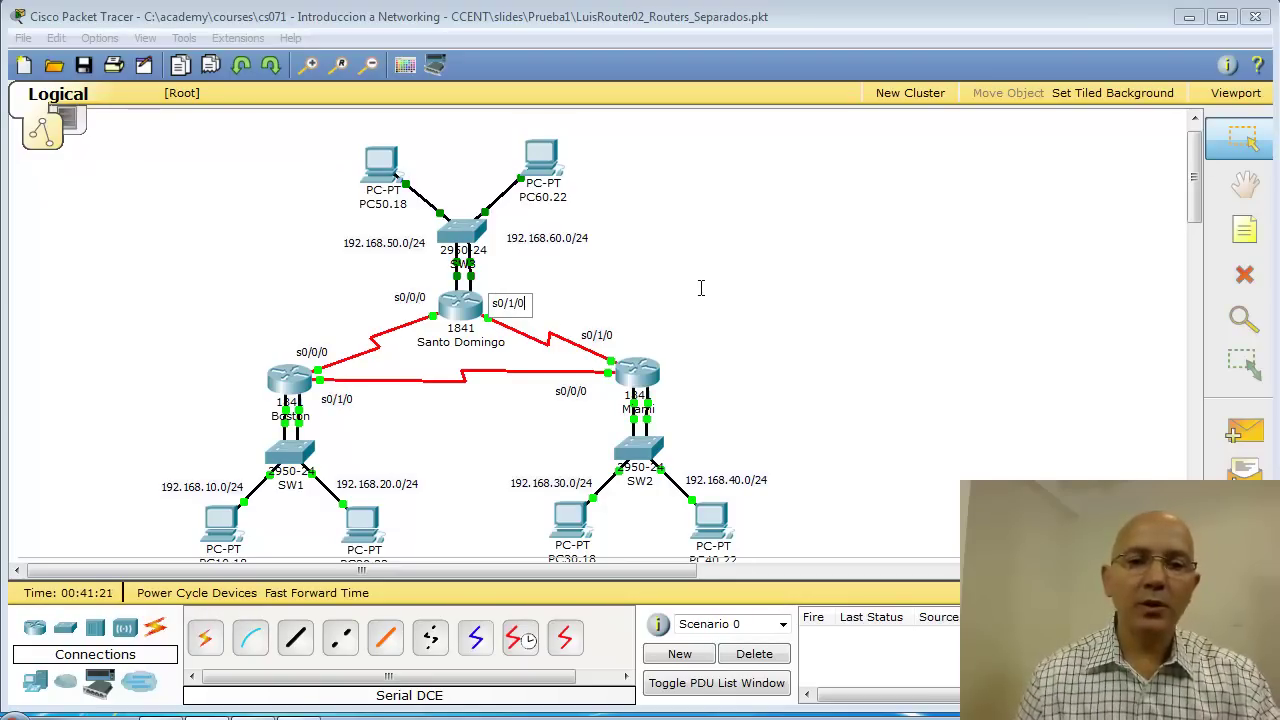
left_click(700, 288)
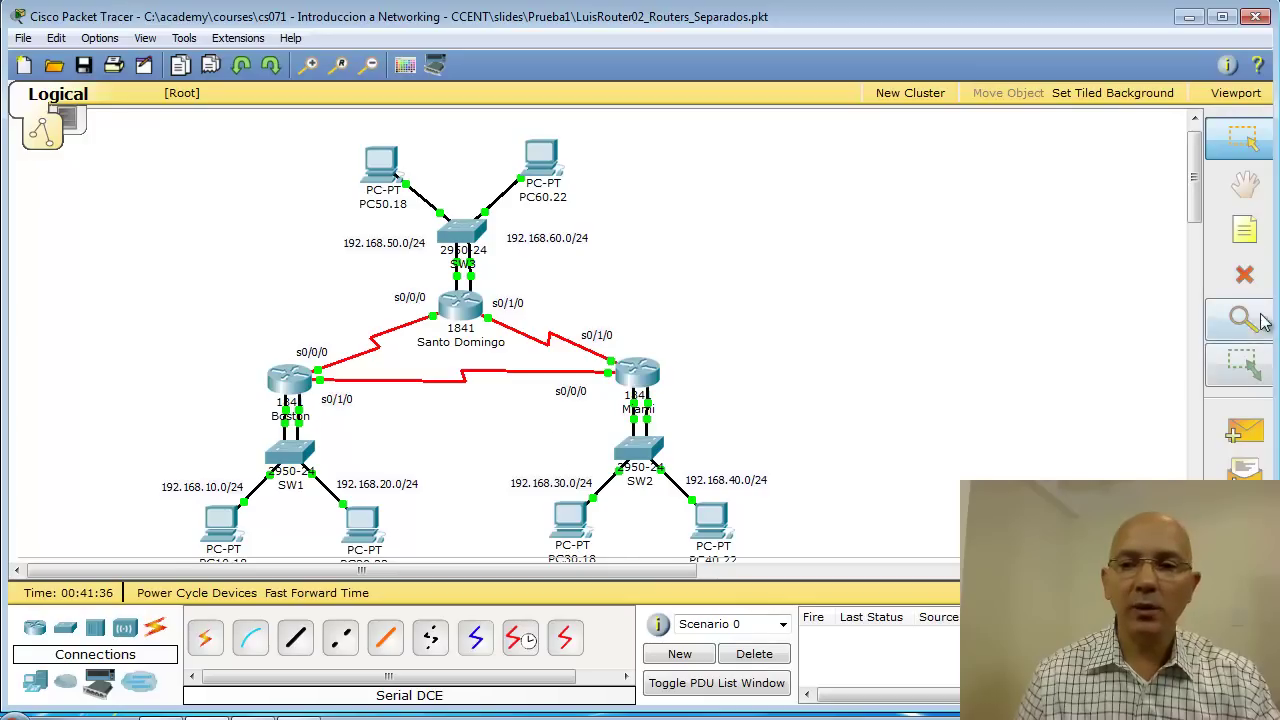
Annotate the serial link between Boston and Santo Domingo with the network address 192.168.81.0.
left_click(1244, 230)
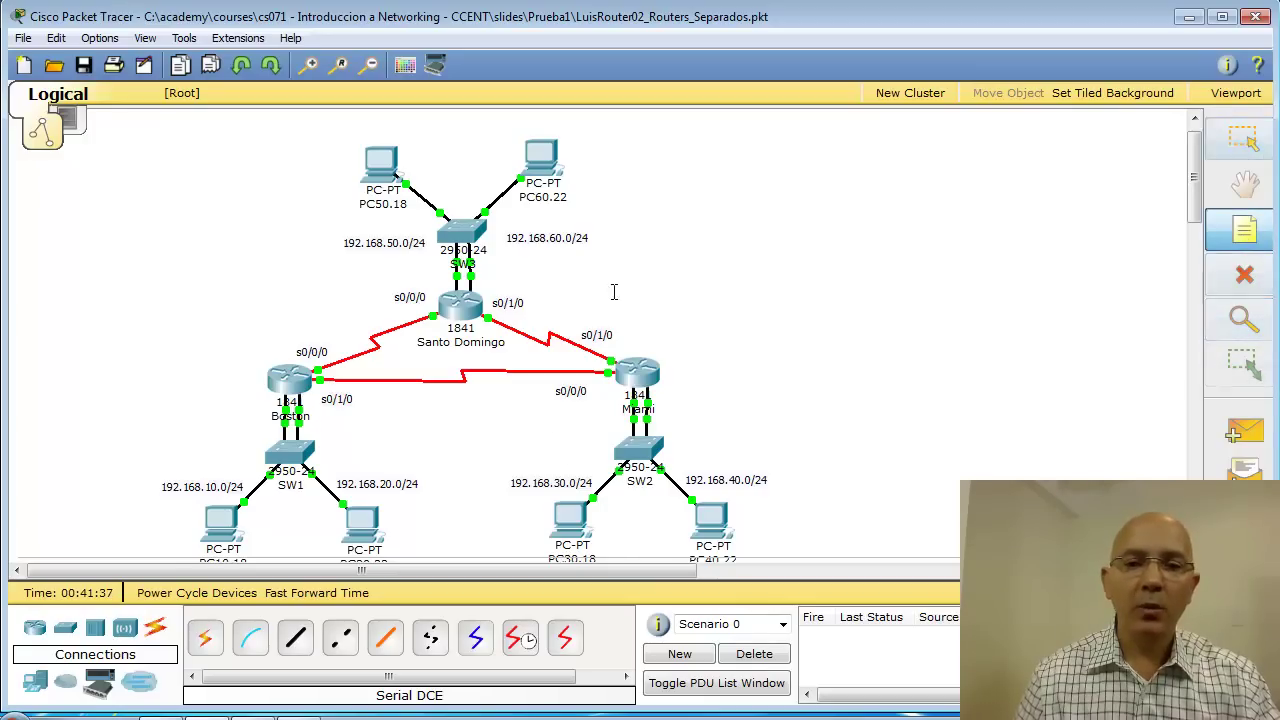
left_click(319, 312)
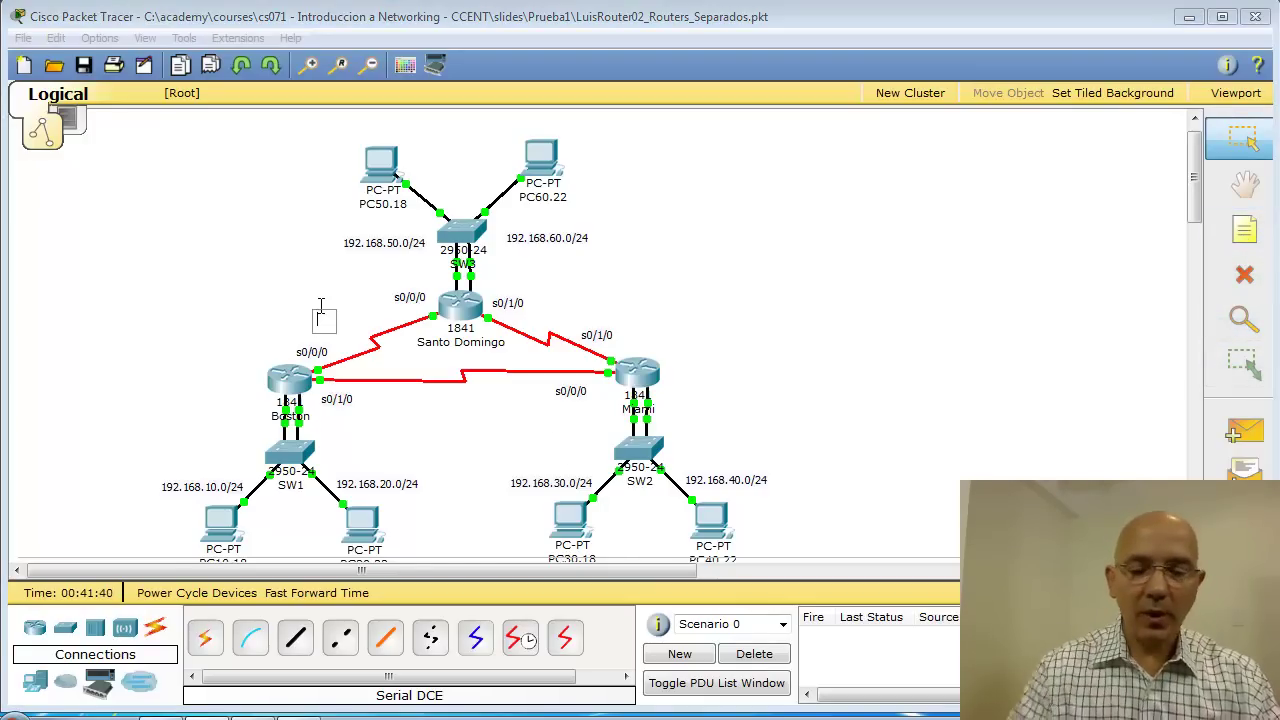
type("192.")
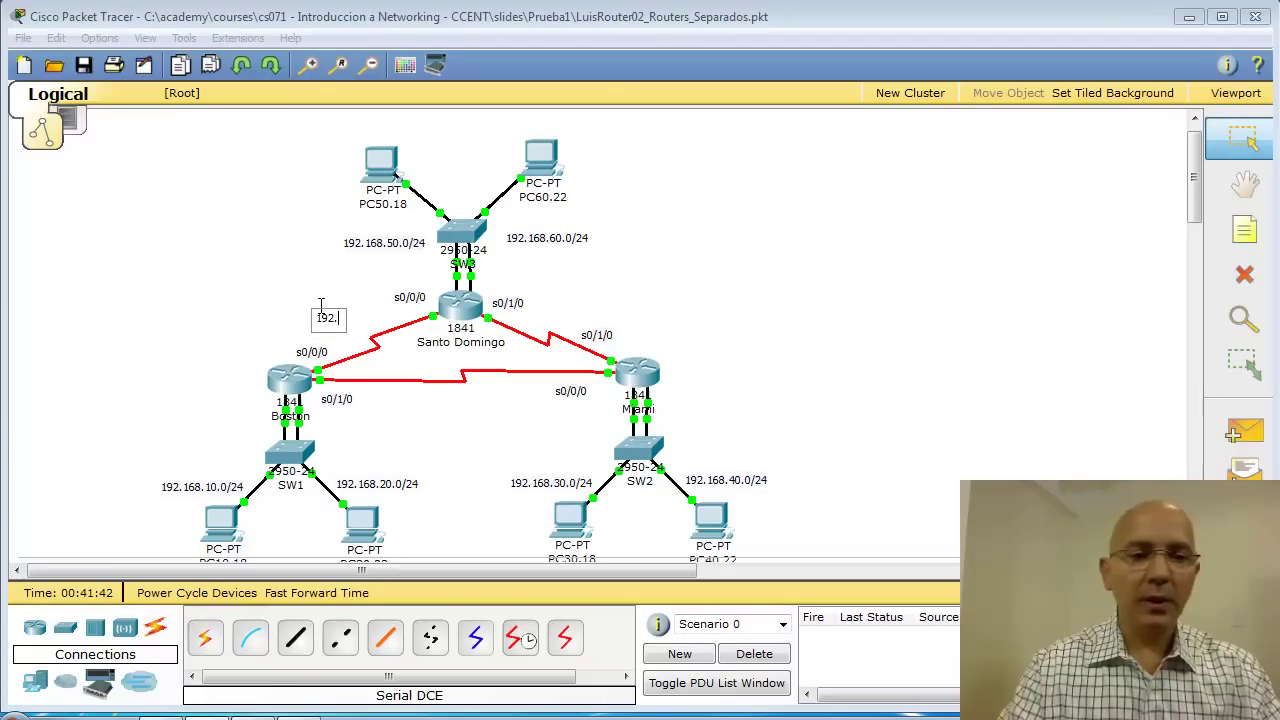
type("168")
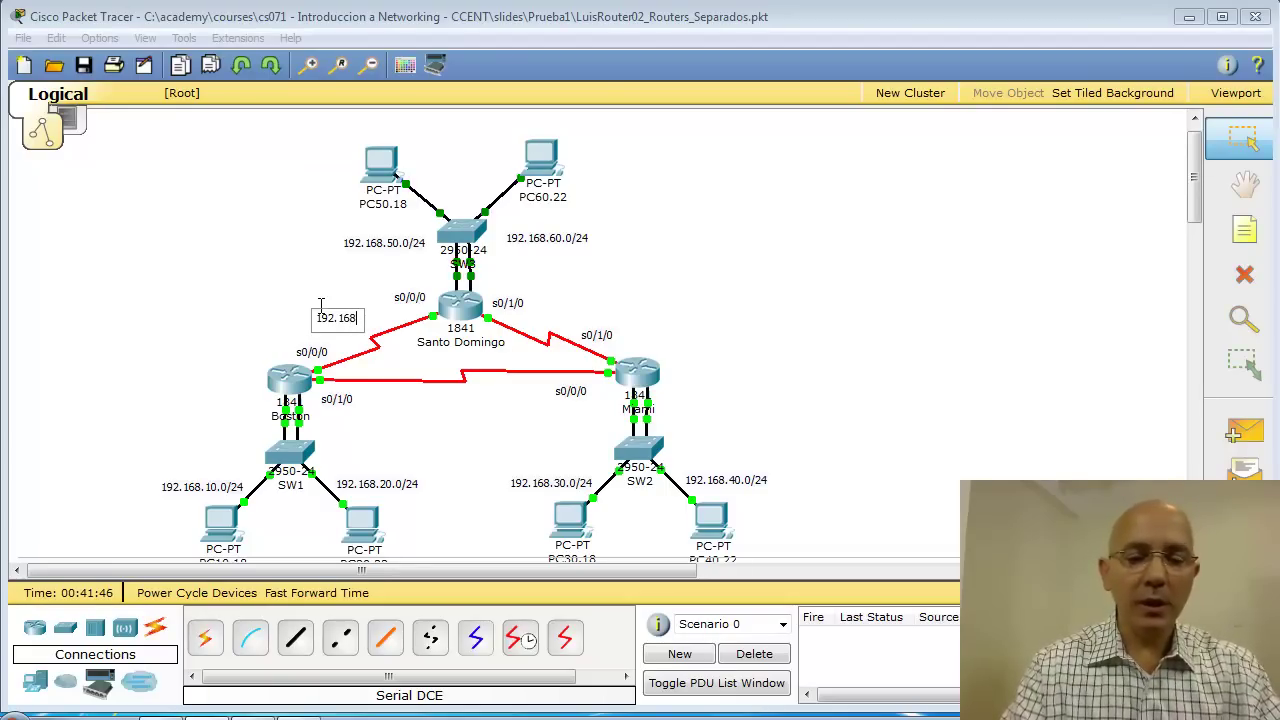
type(".")
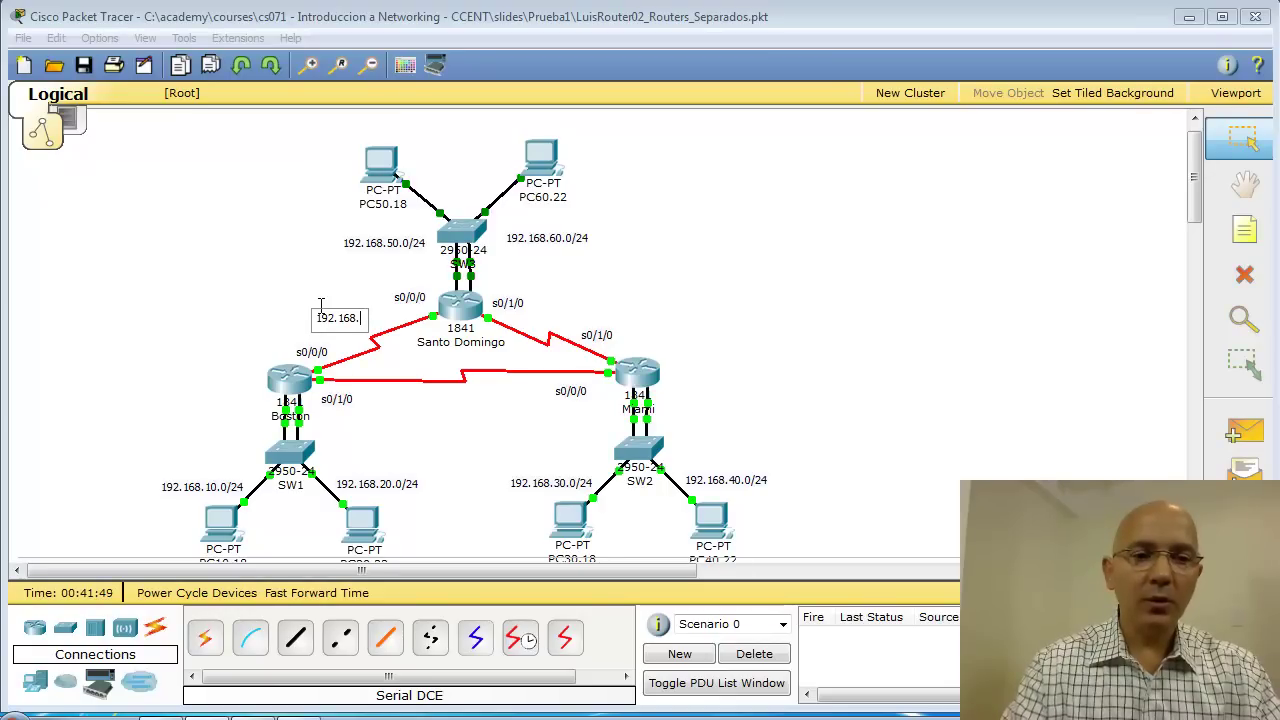
type("81.")
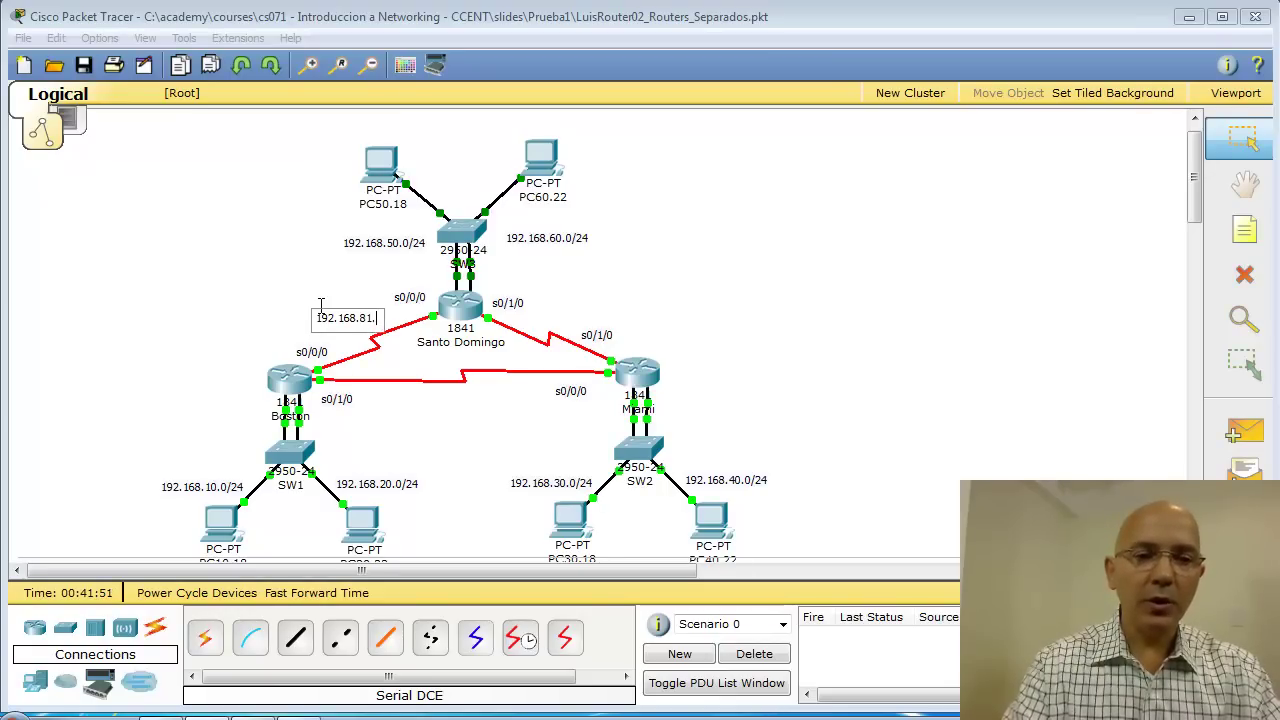
type("9")
key("BackSpace")
type("0")
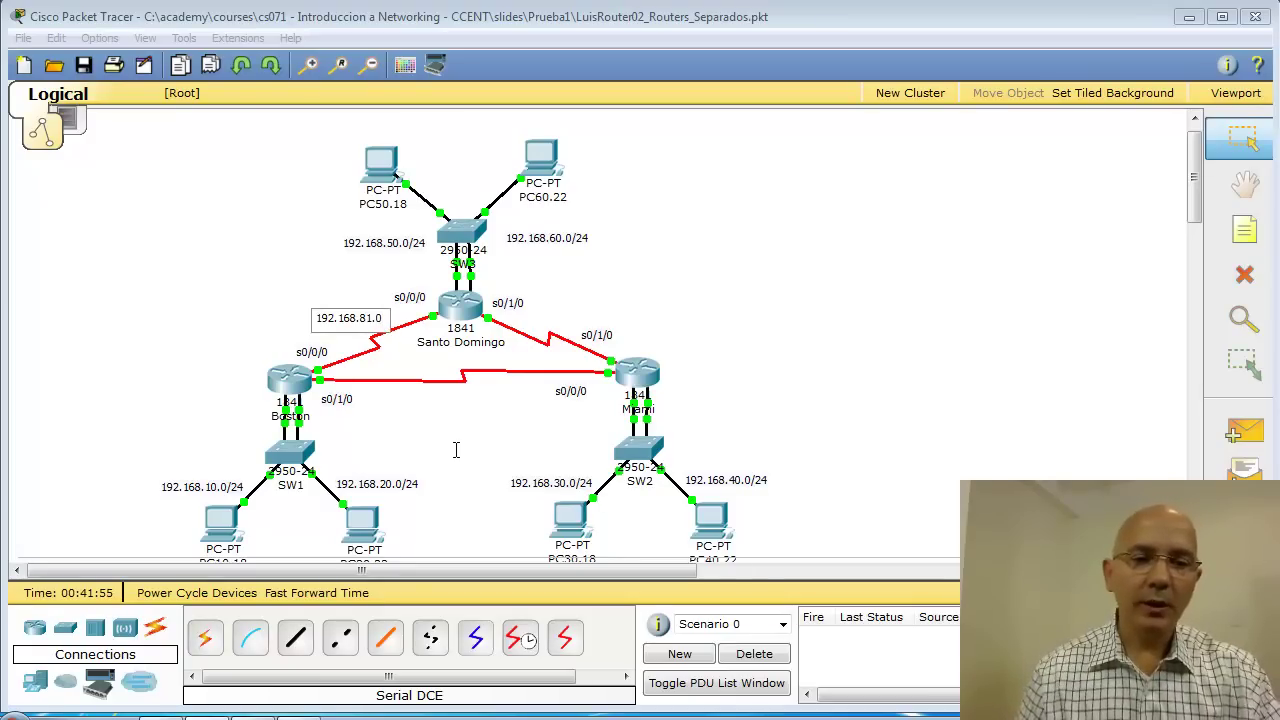
left_click(455, 453)
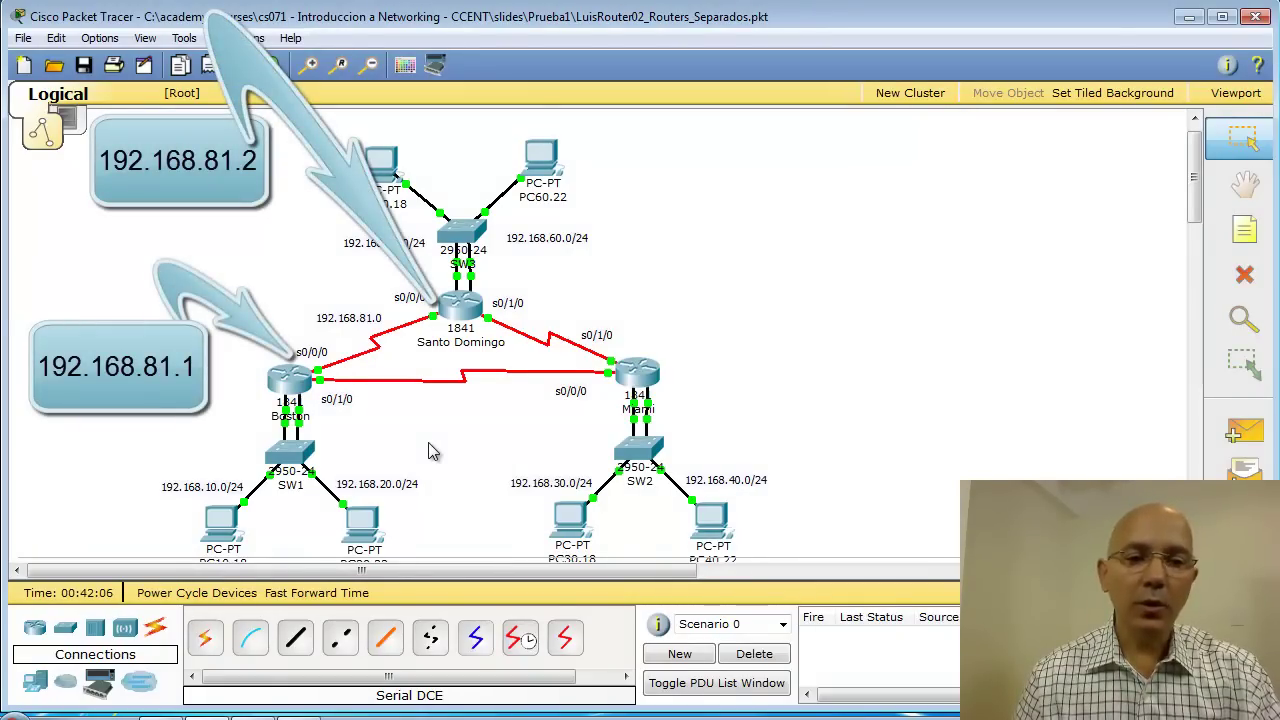
Add the network address note 192.168.82.0 below the middle of the Boston–Miami serial link.
left_click(430, 398)
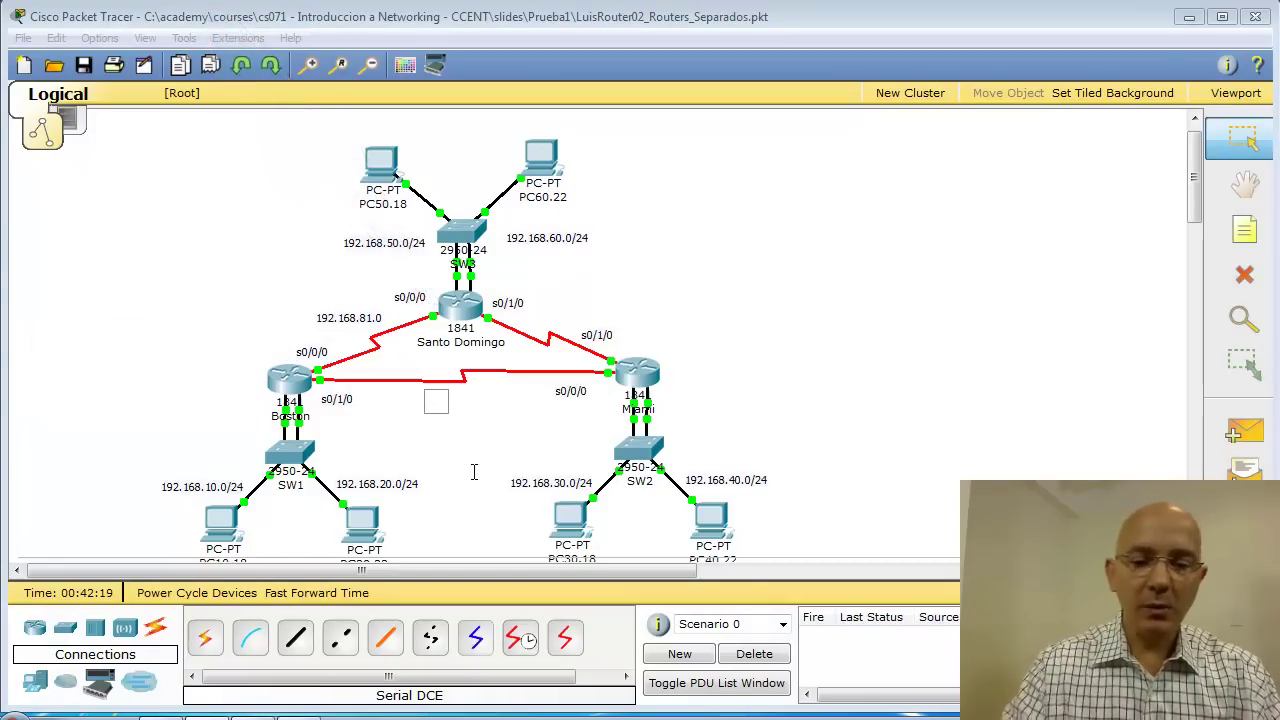
type("192.1")
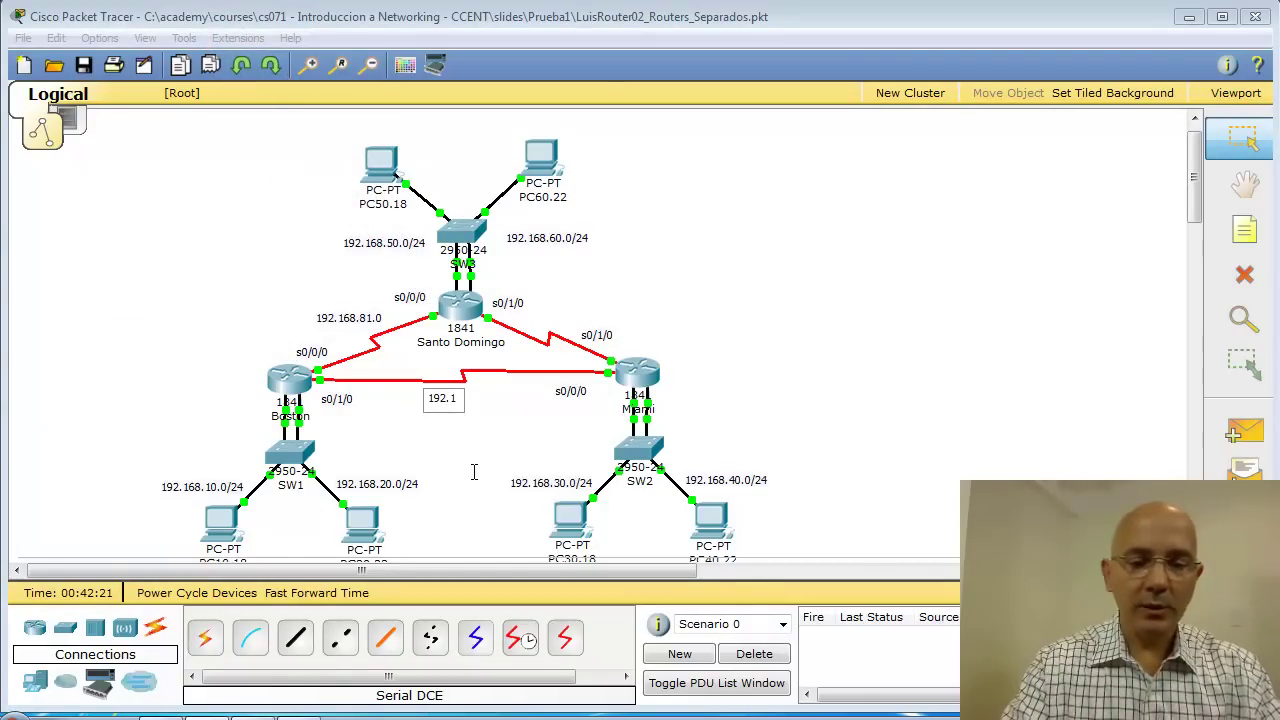
type("68.82.")
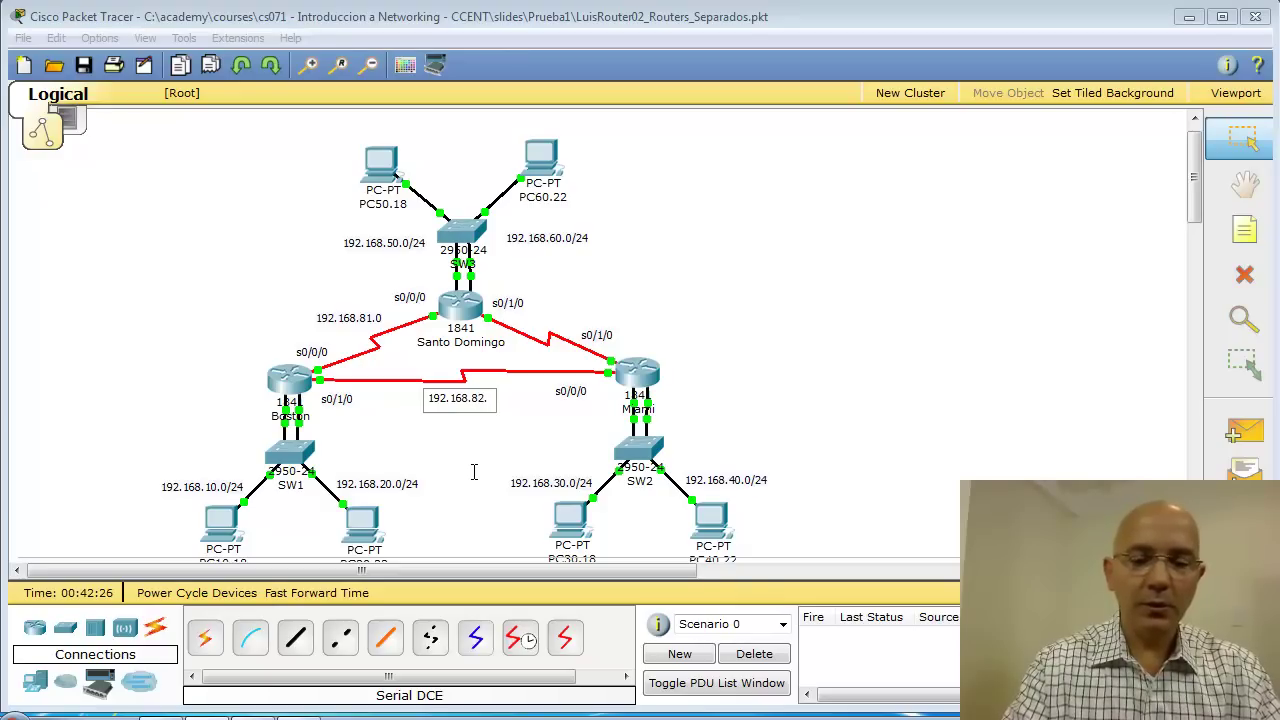
type("0")
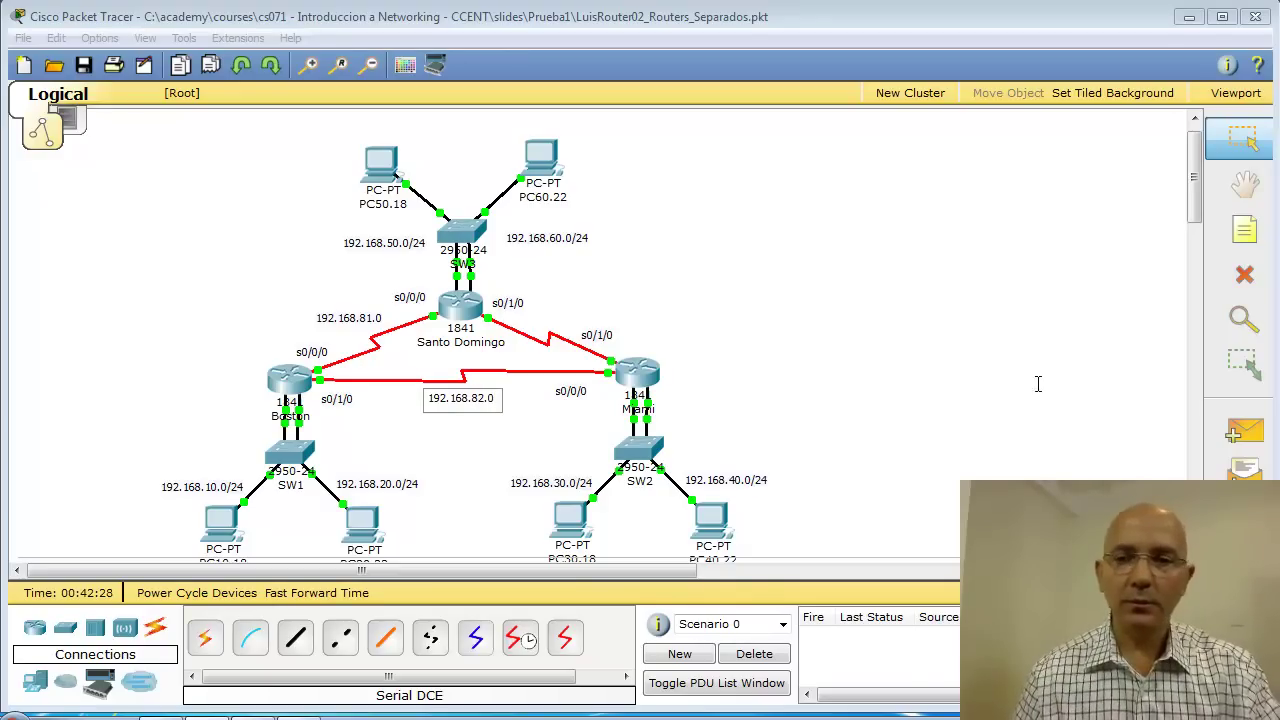
Mark the Santo Domingo–Miami serial link with a note giving its network address, 192.168.83.0.
left_click(1244, 230)
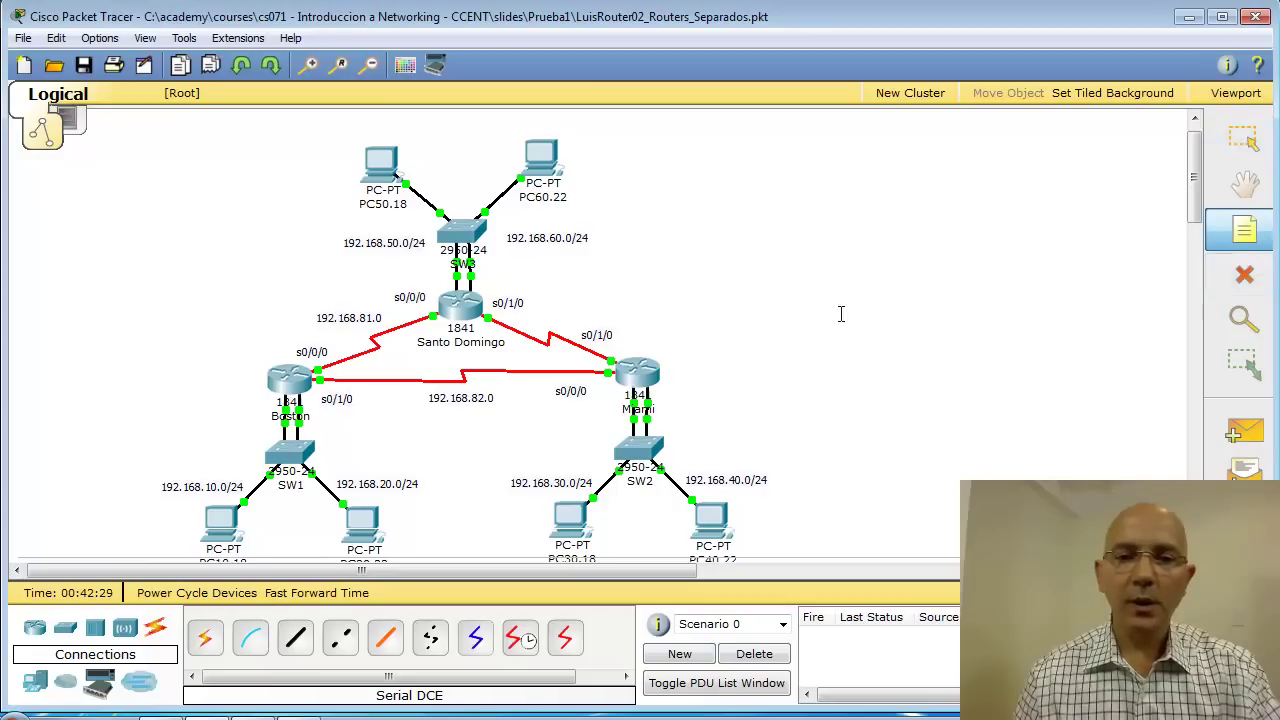
left_click(548, 307)
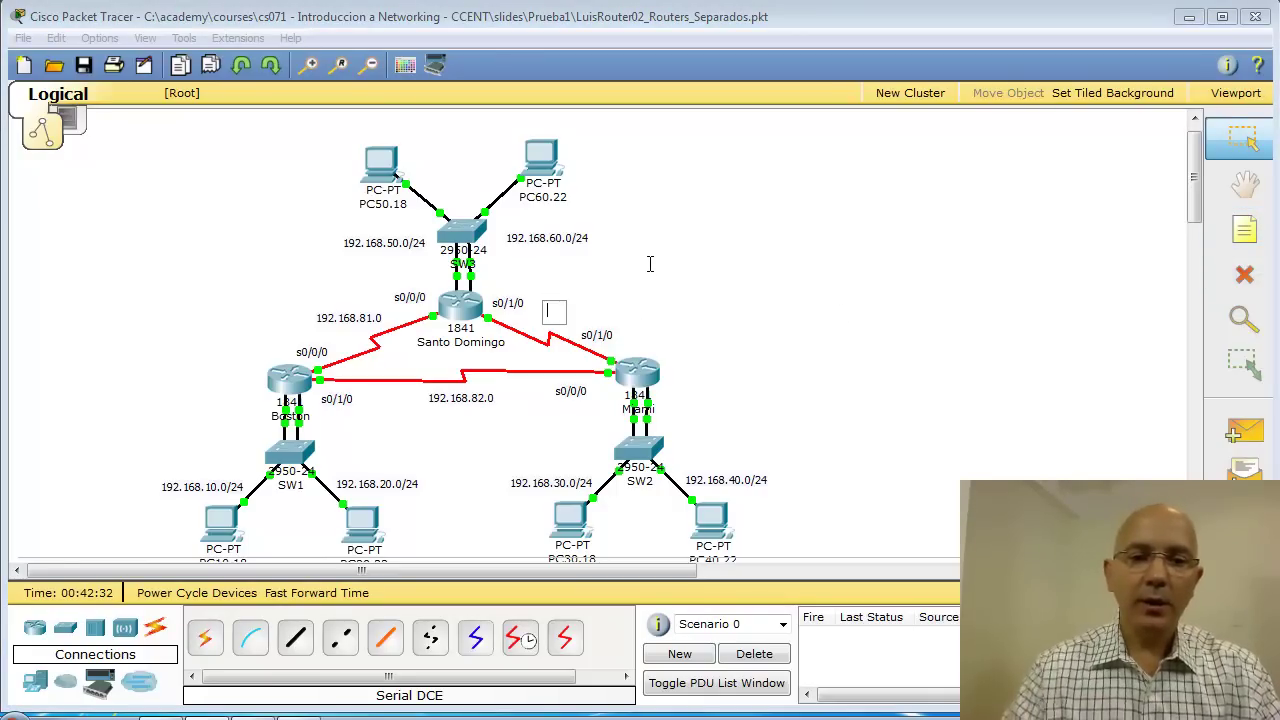
type("192.168.83")
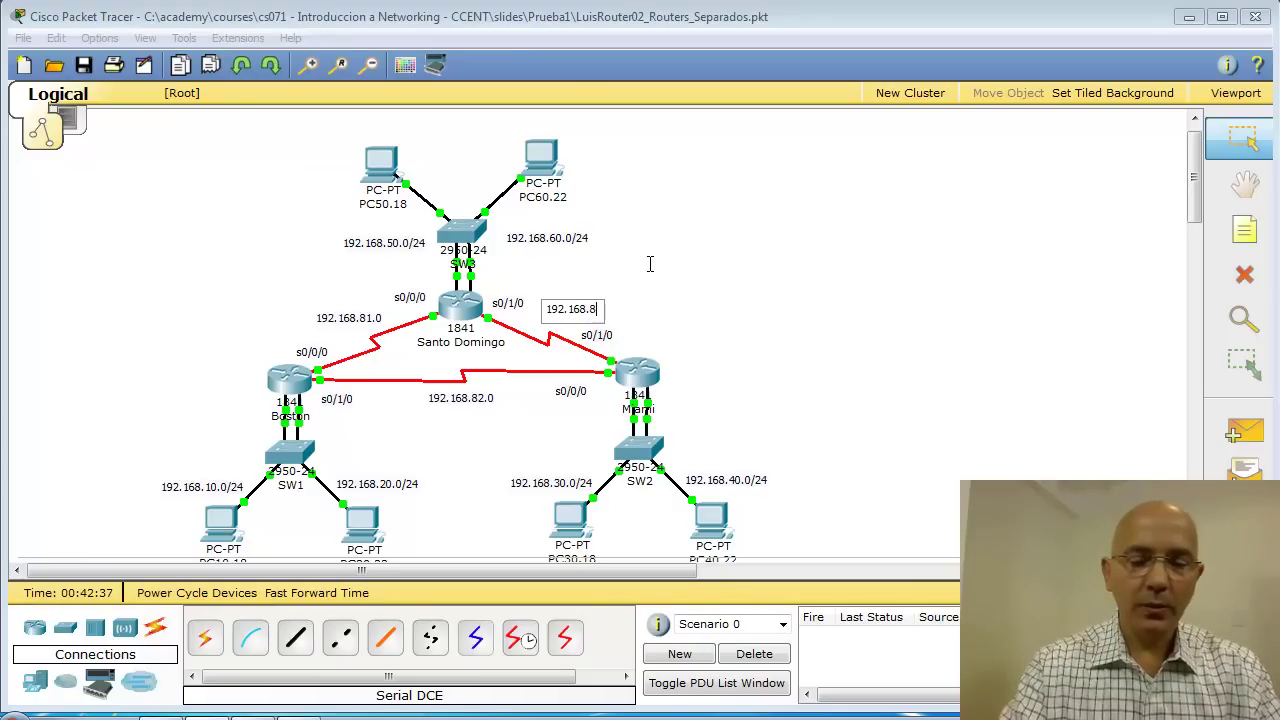
type(".")
type("0")
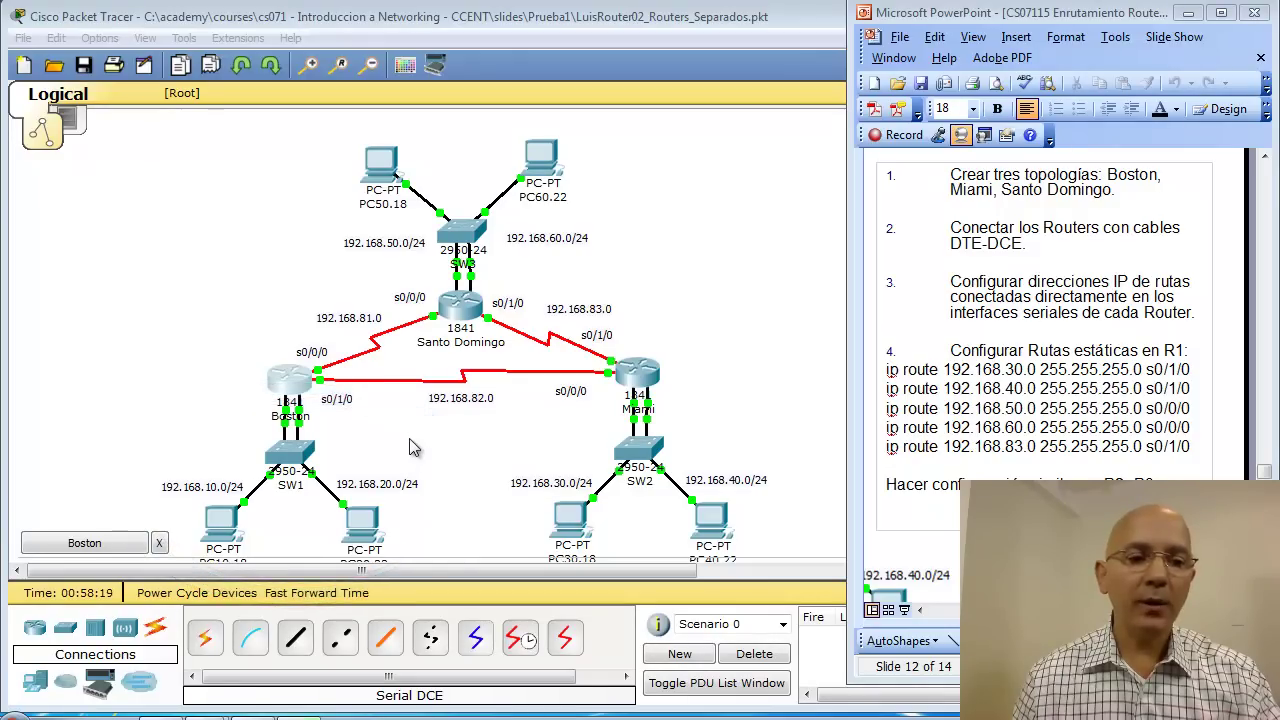
Display Boston's routing table with show ip route, widen its command-line window to read the routes, and put the window away.
left_click(84, 543)
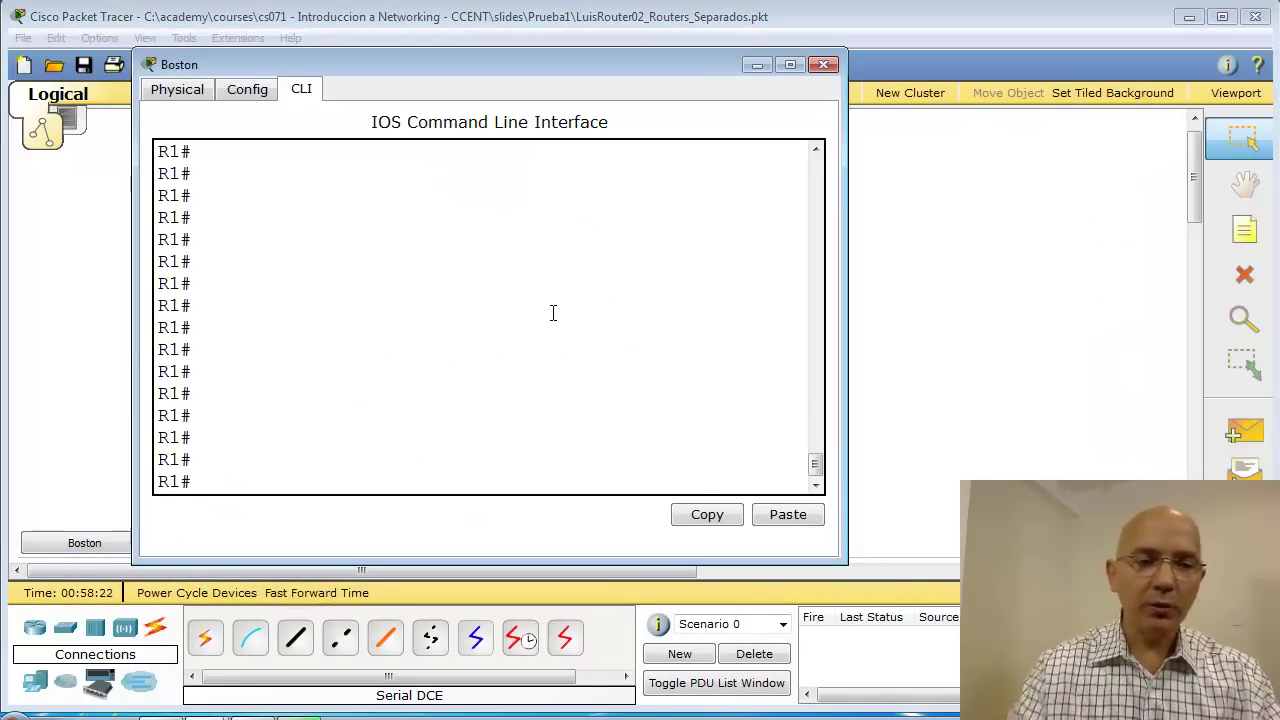
type("show ip route")
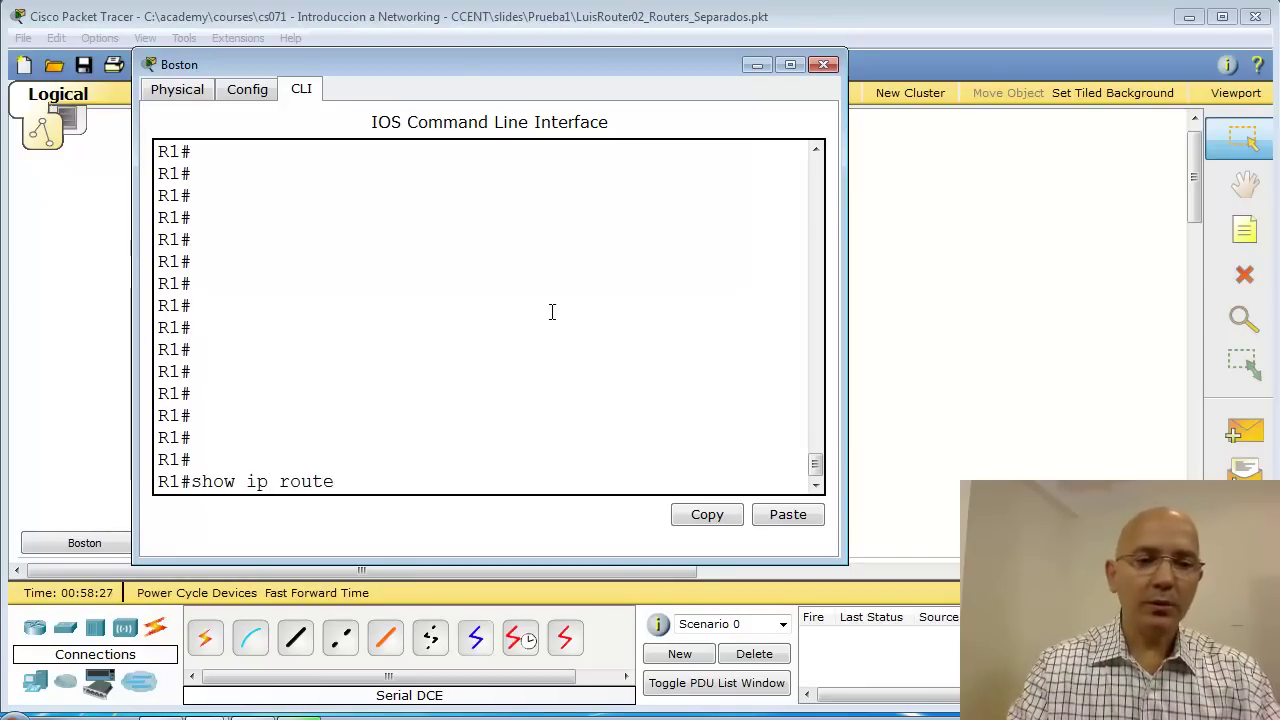
key("Return")
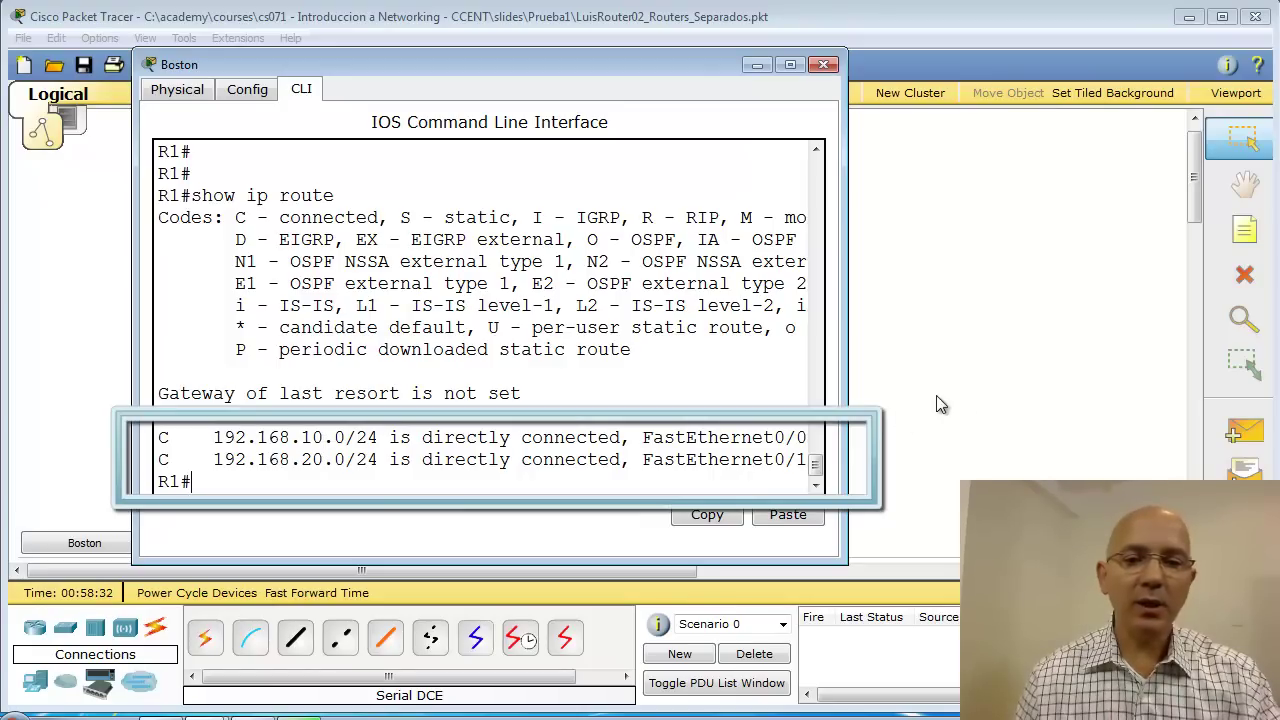
left_click_drag(846, 430, 944, 426)
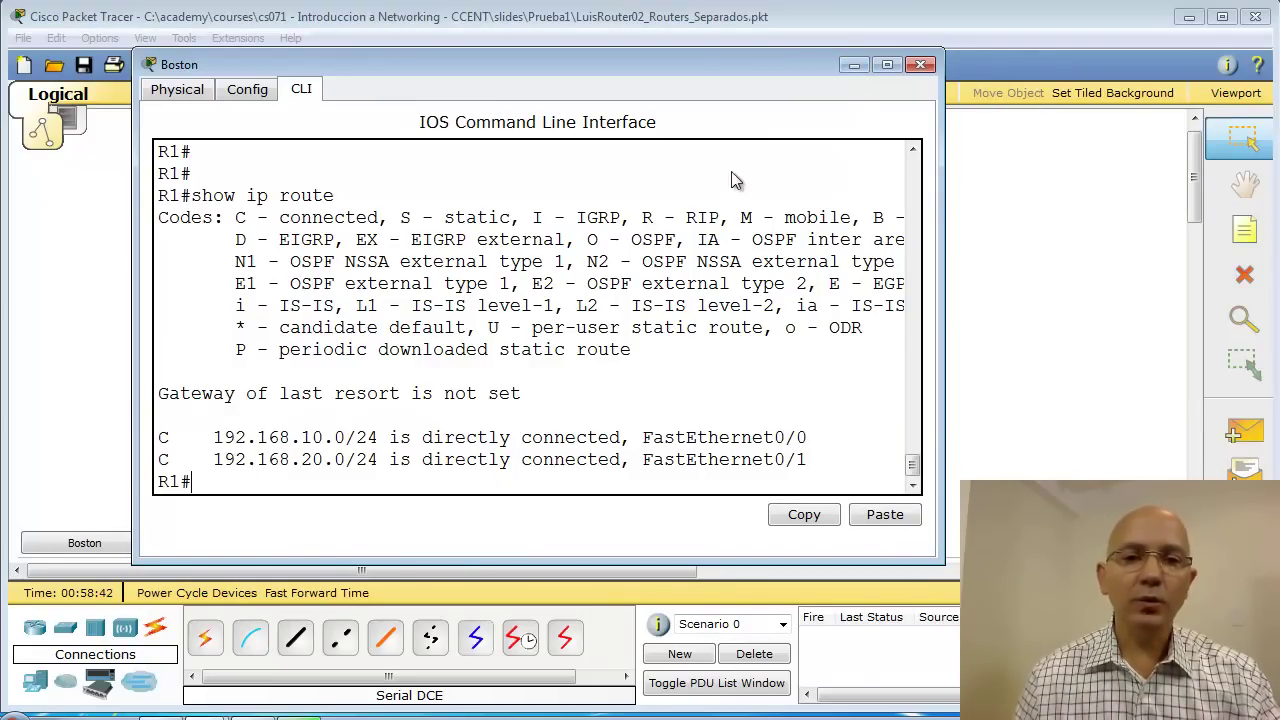
key("alt+F4")
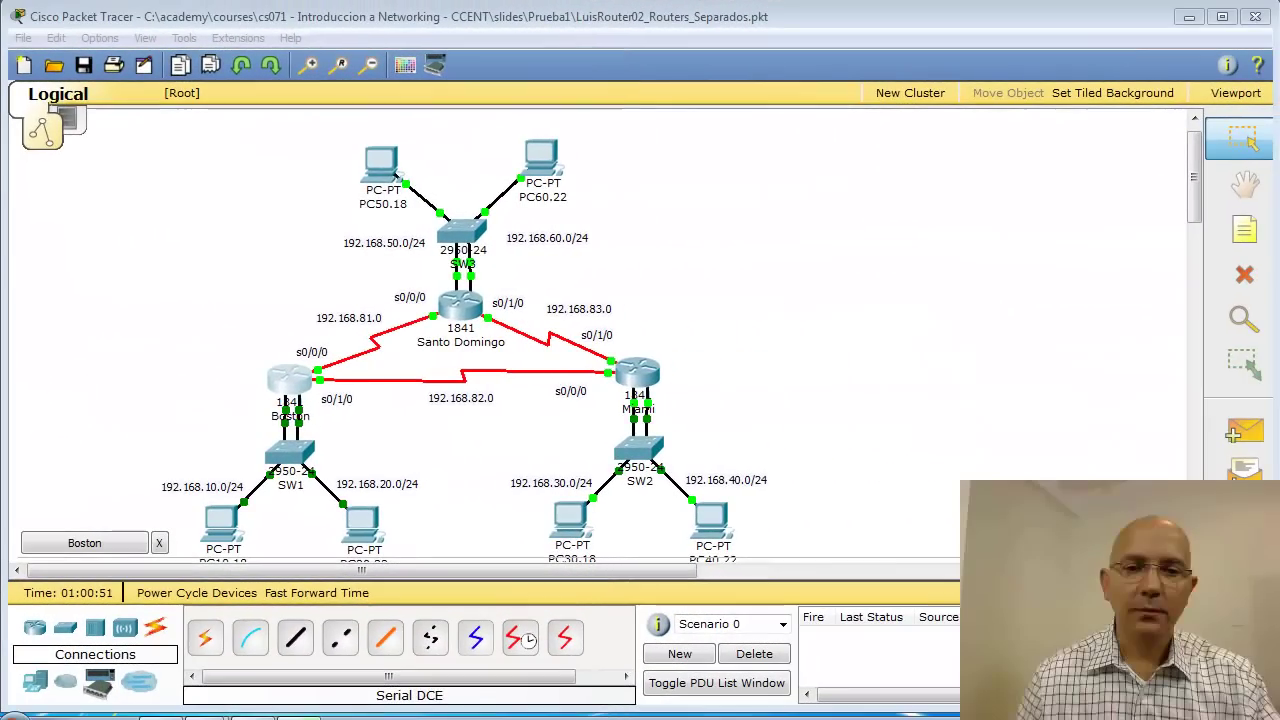
Restore Boston's command-line window, place it beside the topology, and enter configuration mode for serial interface s0/0/0.
left_click(85, 543)
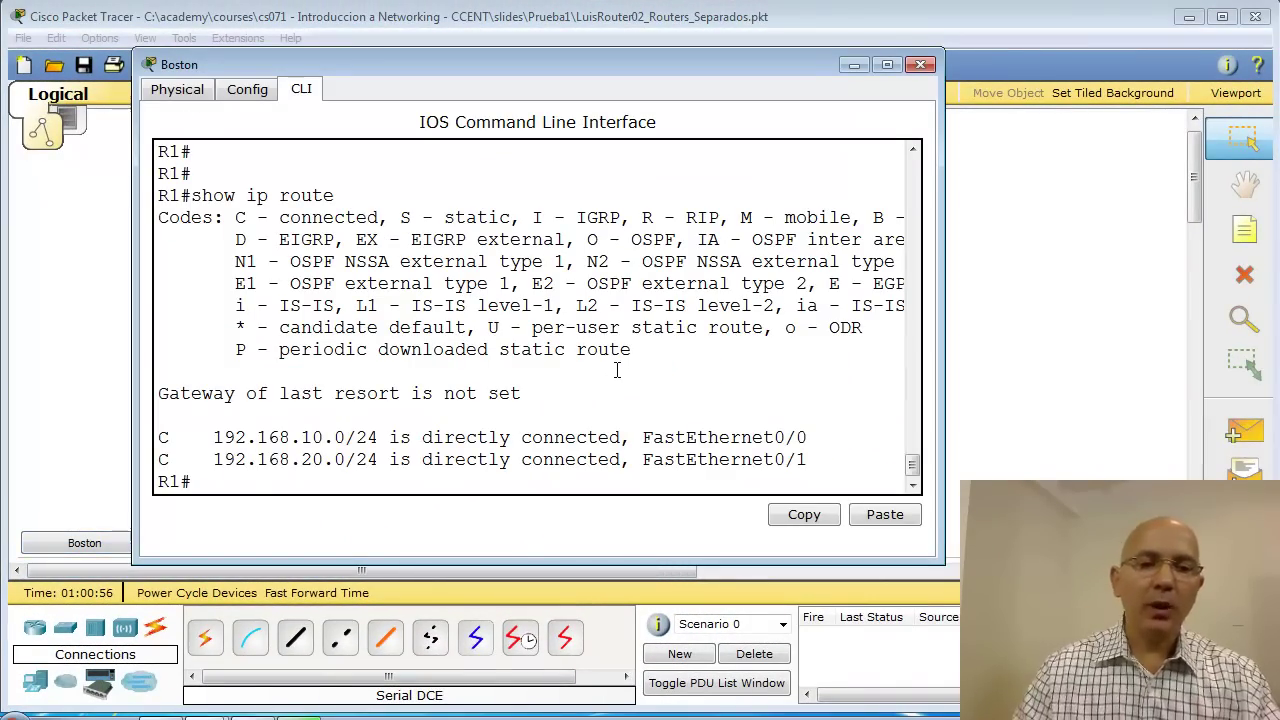
left_click_drag(483, 89, 821, 87)
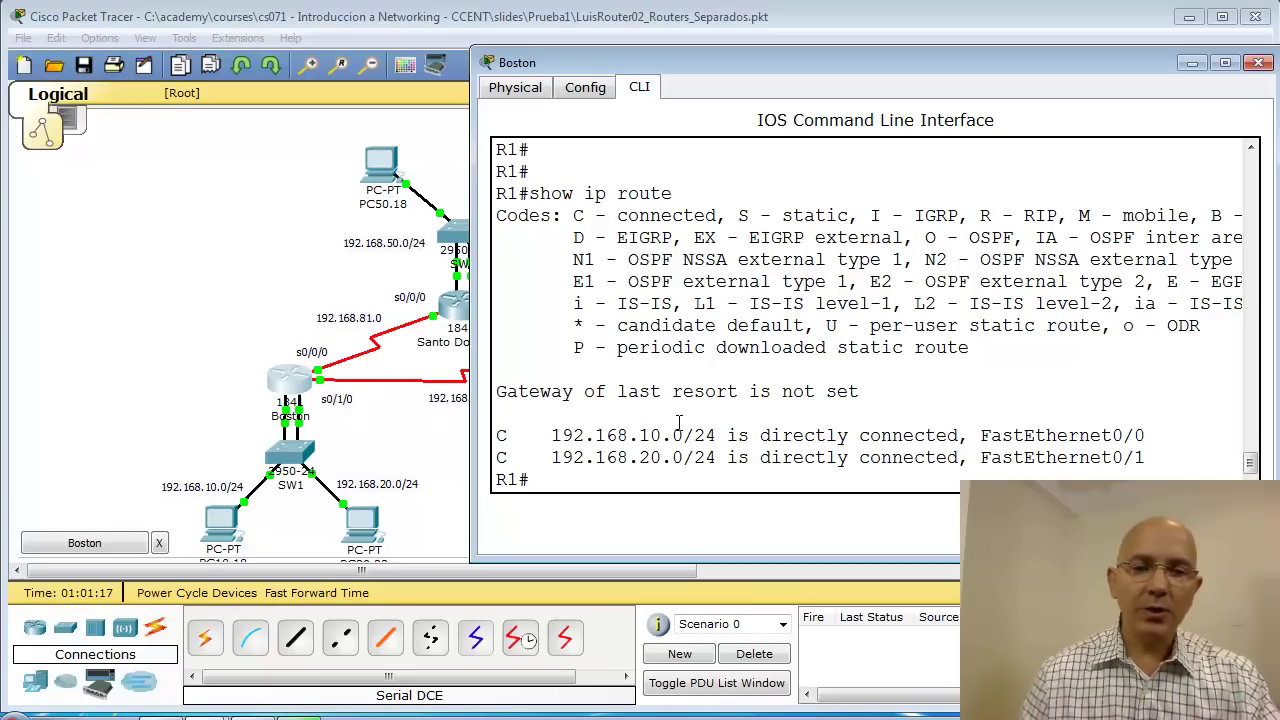
key("Return")
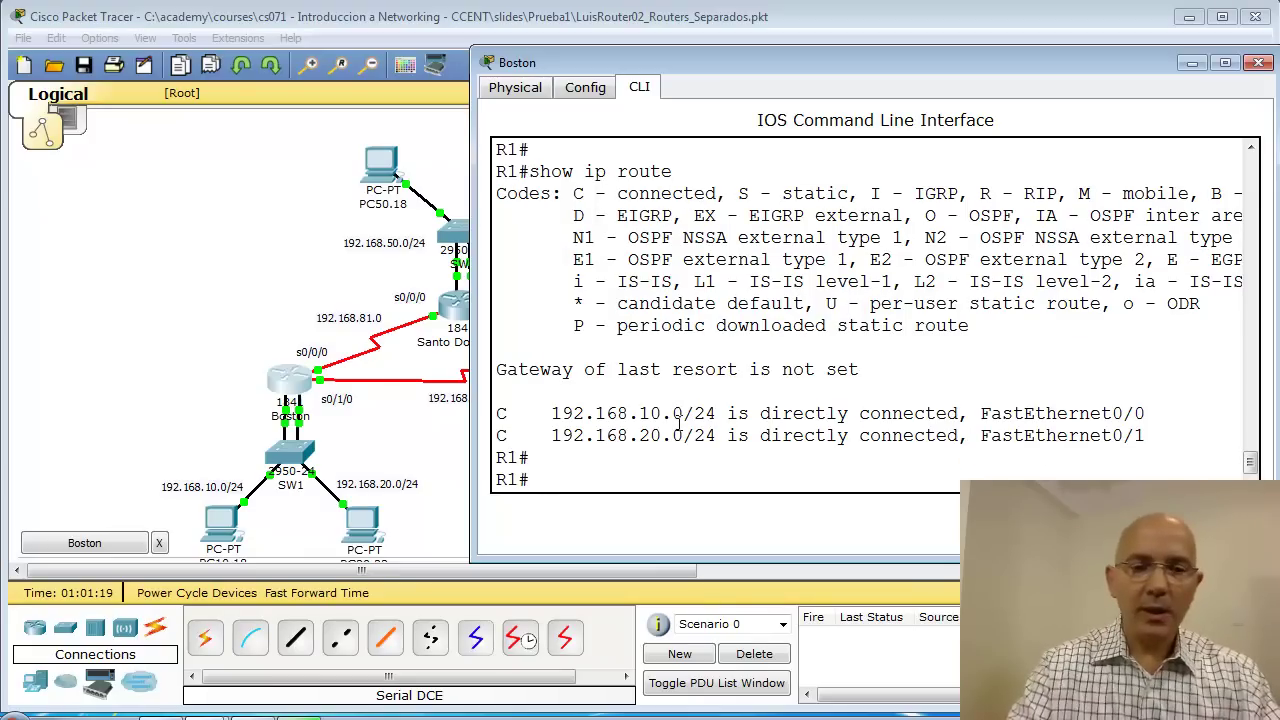
type("config t")
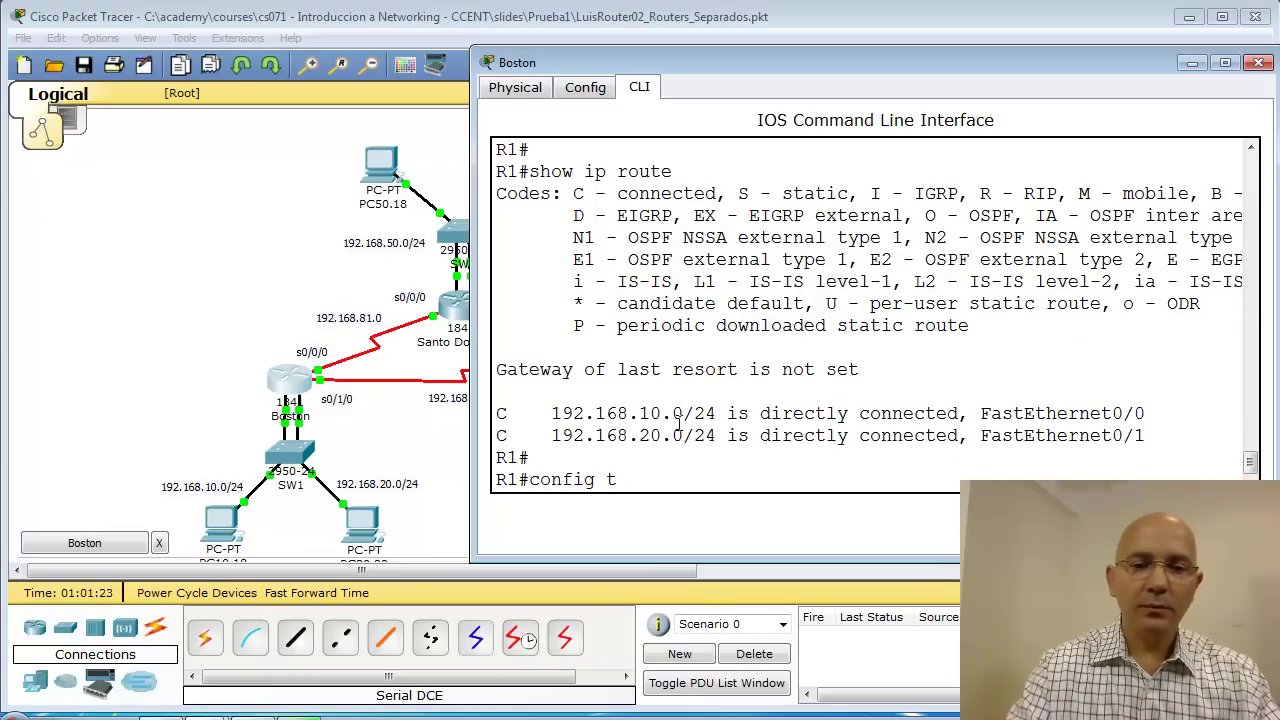
key("Return")
type("in")
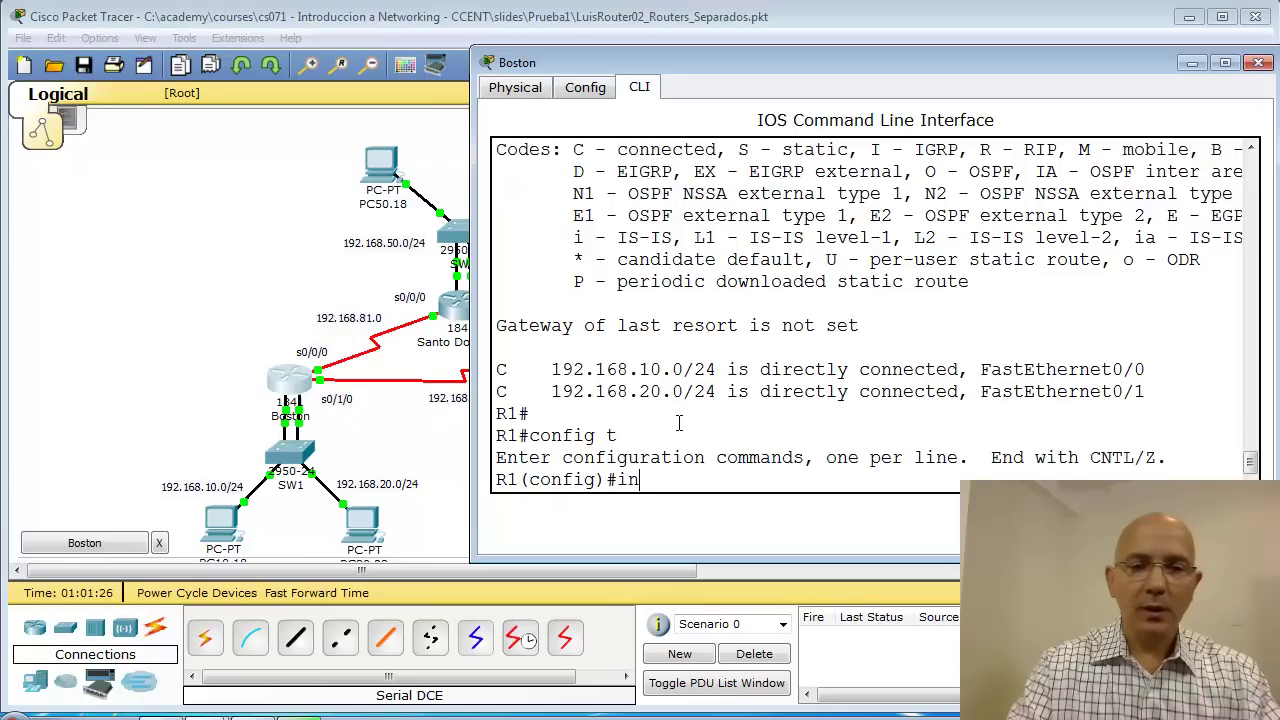
type("t s")
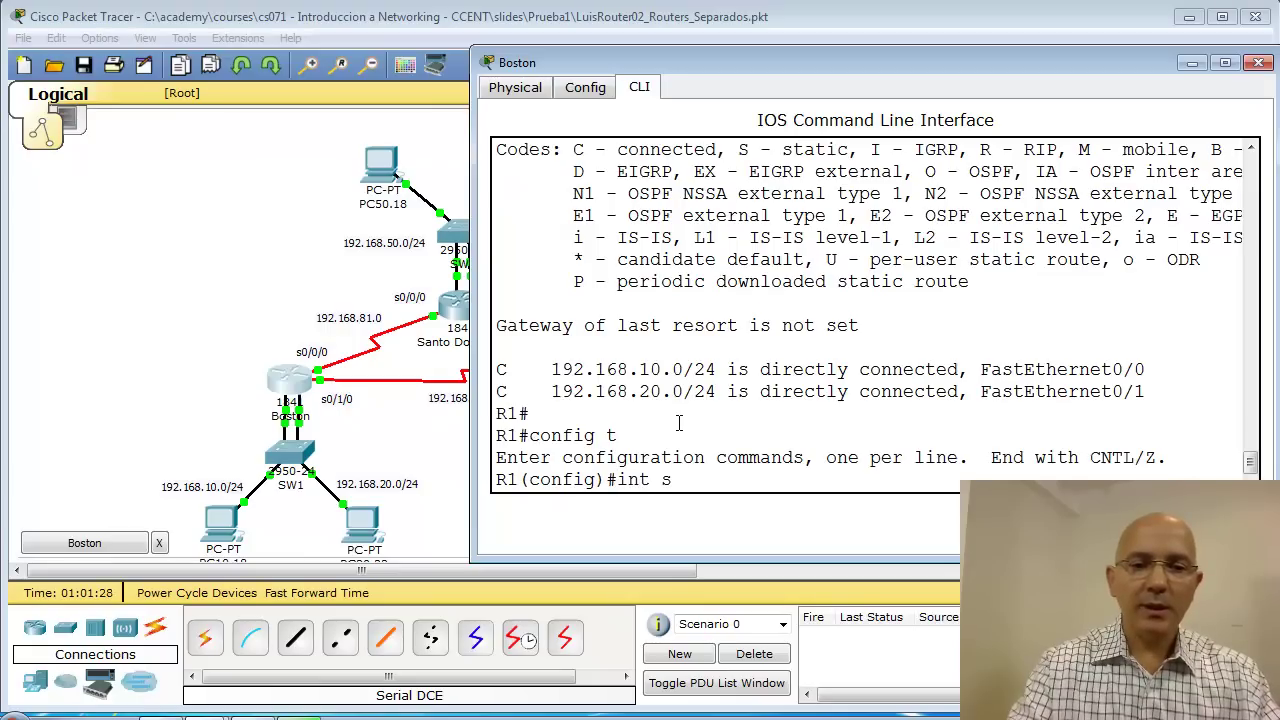
type("0/0/0")
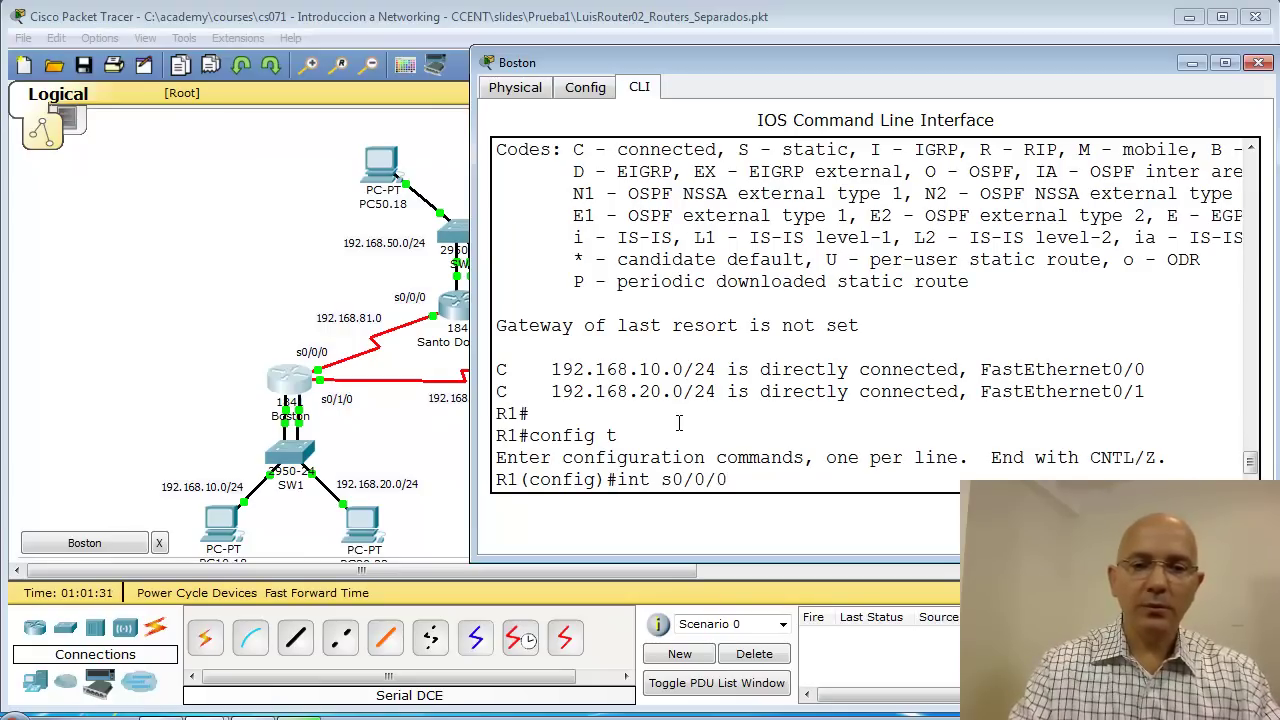
key("Return")
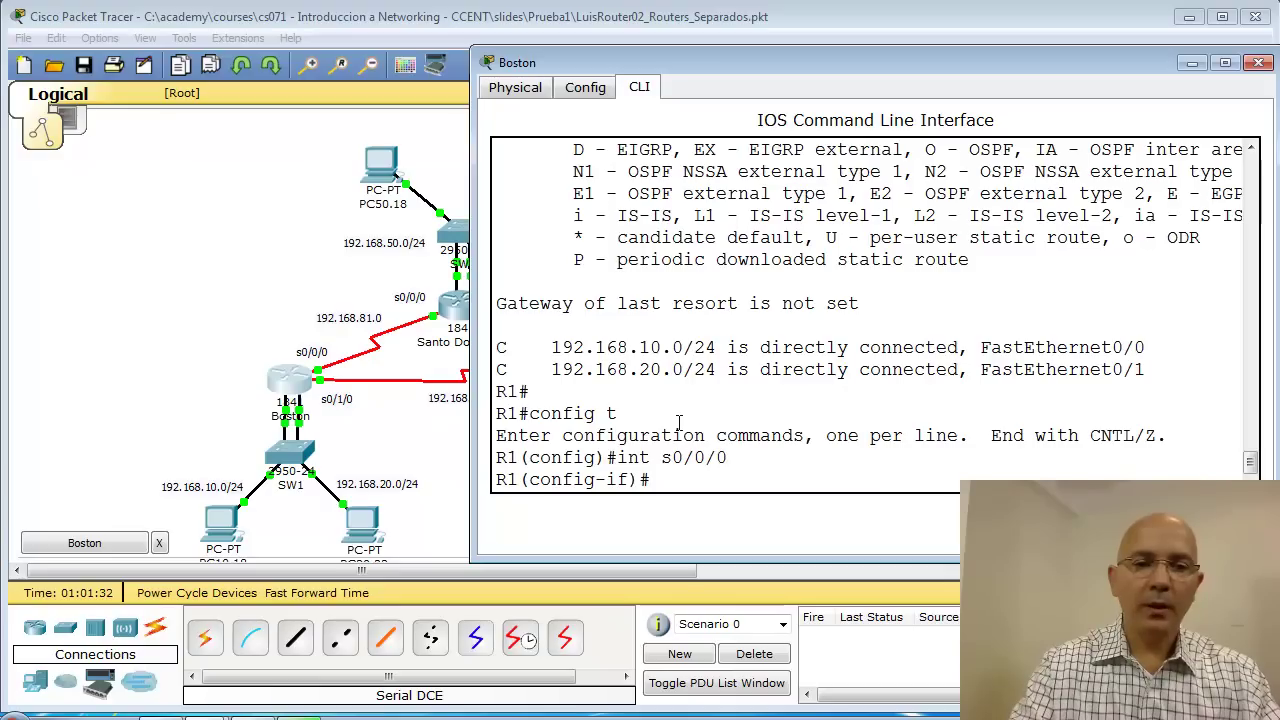
Assign 192.168.81.1 with mask 255.255.255.0 to Boston's s0/0/0 interface and enable it with no shut.
type("ip ")
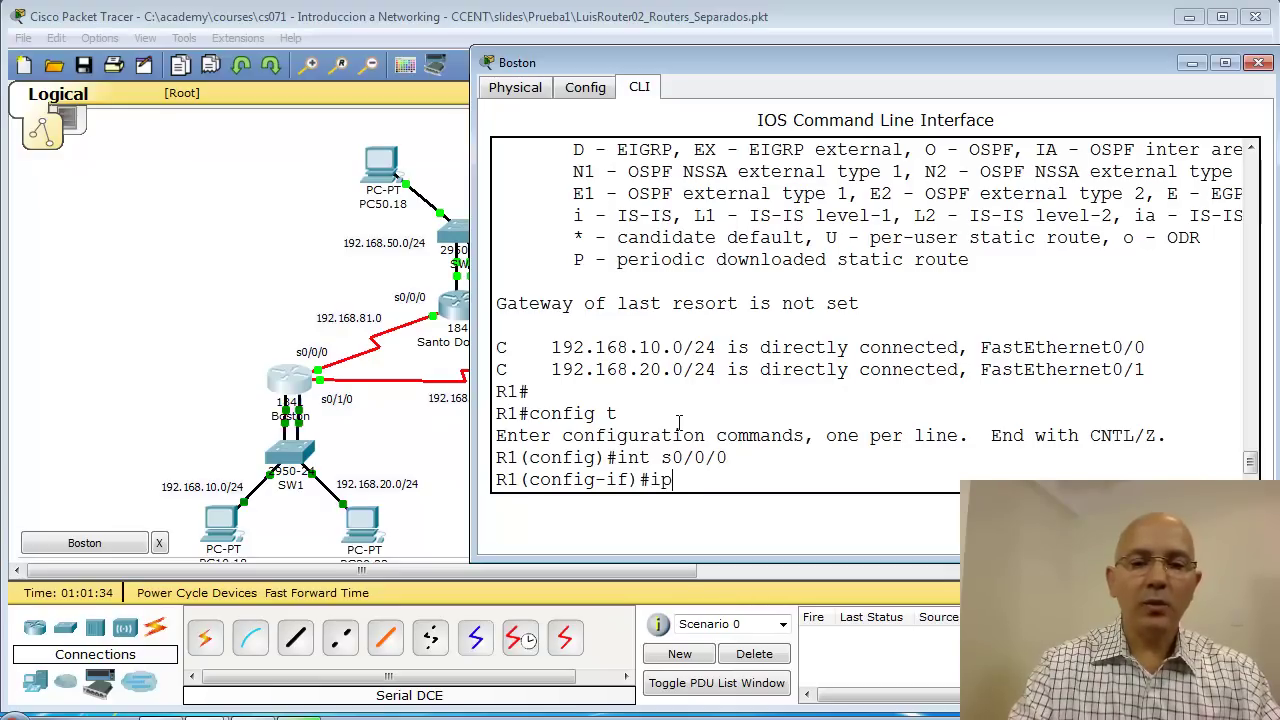
type("addre")
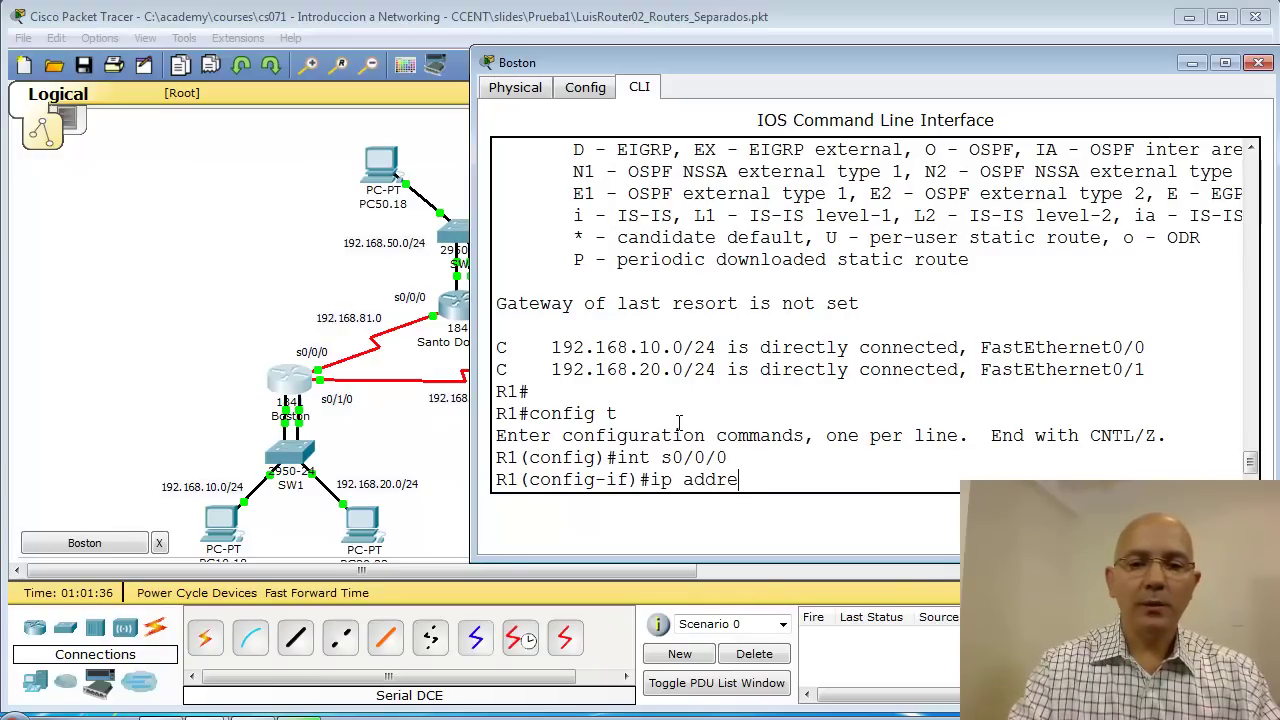
type("ss 192.168.")
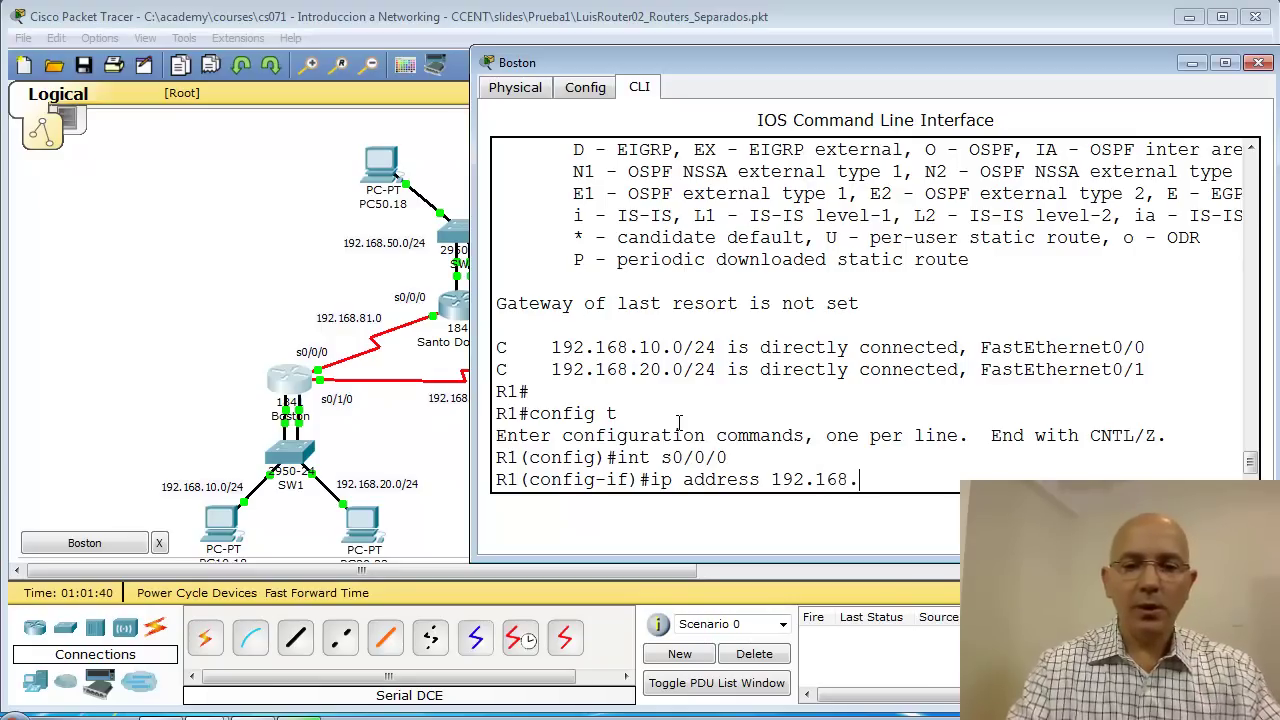
type("81.1 255")
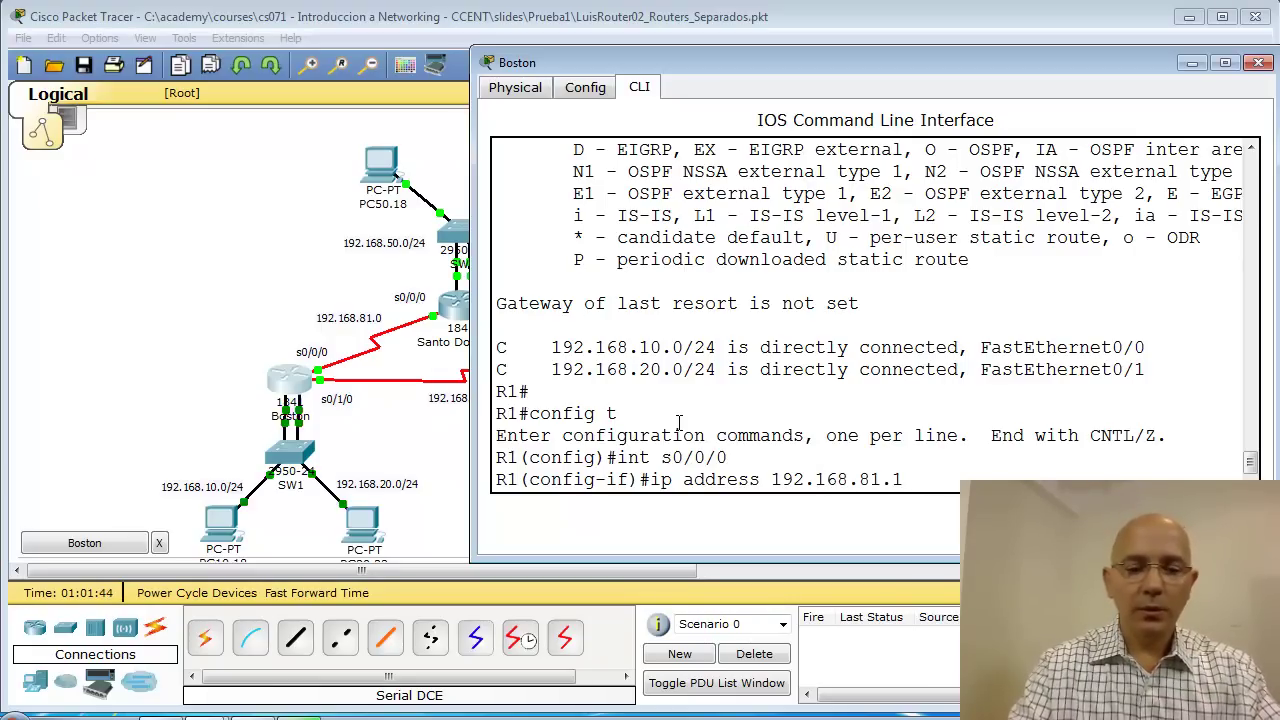
type(".255.255.0")
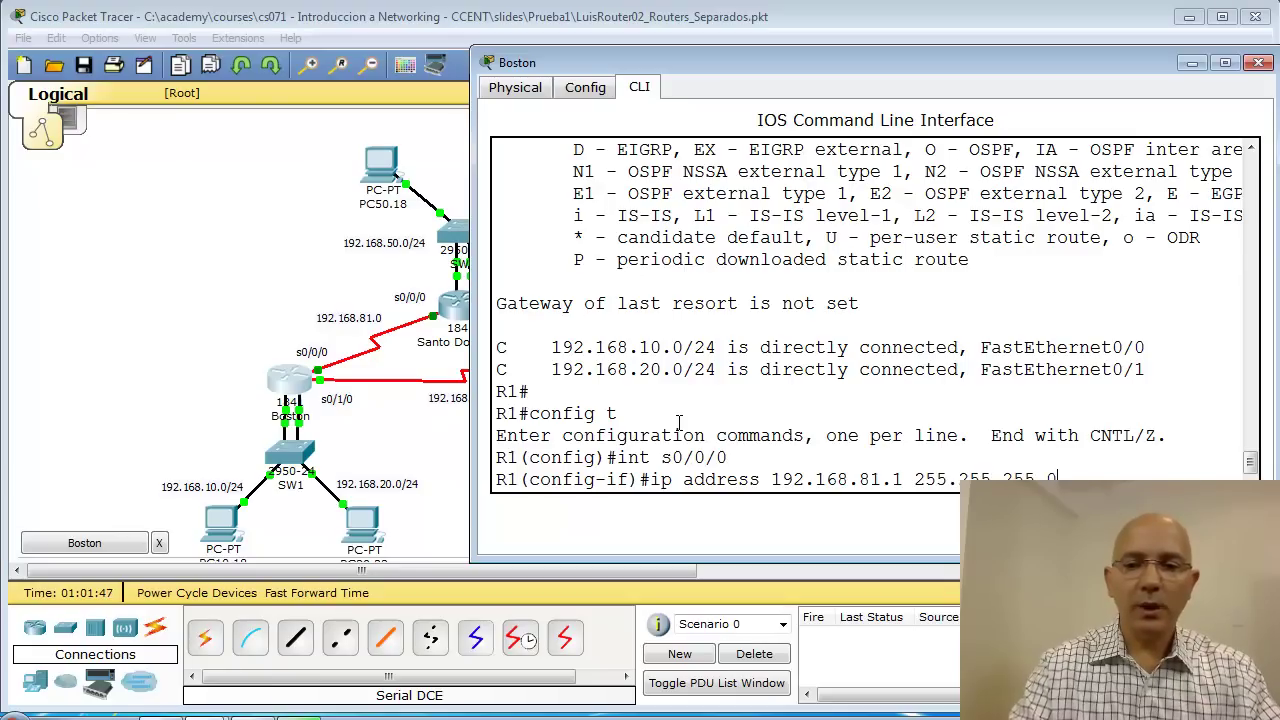
key("Return")
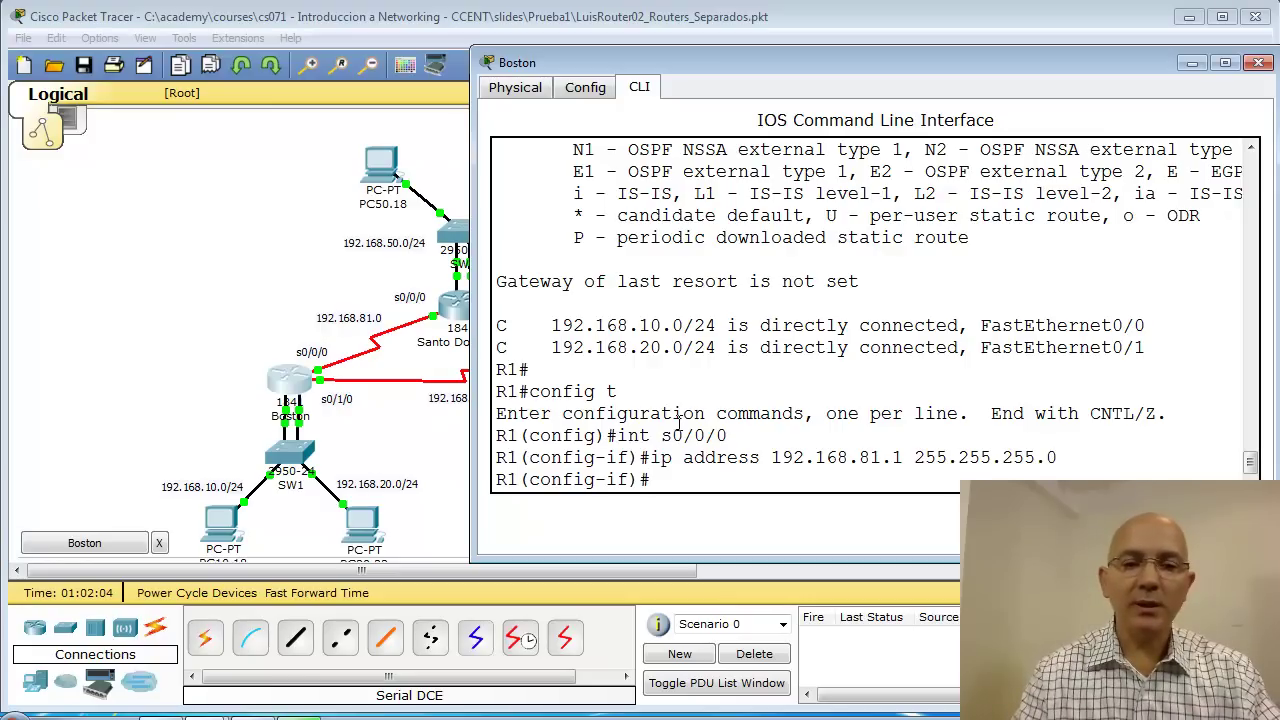
type("no shut")
key("Return")
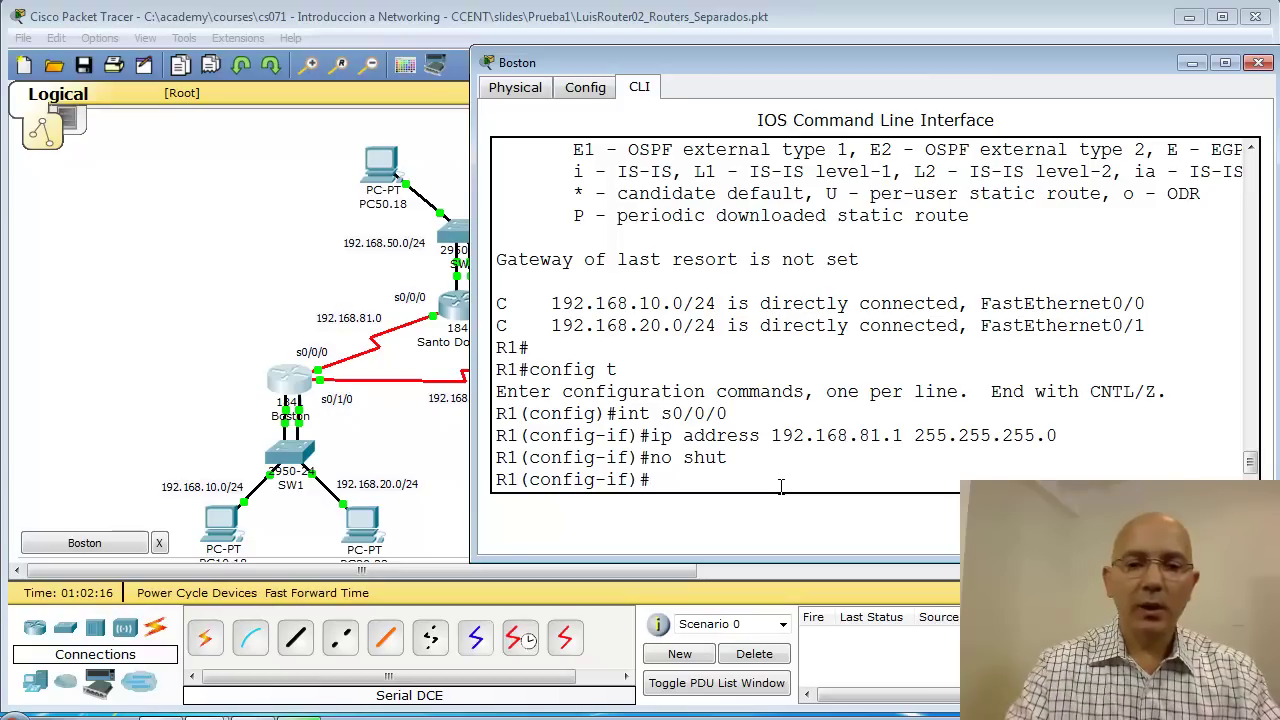
Configure Boston's s0/1/0 with IP address 192.168.82.1 and mask 255.255.255.0, enable it, and end the configuration session.
type("int s0")
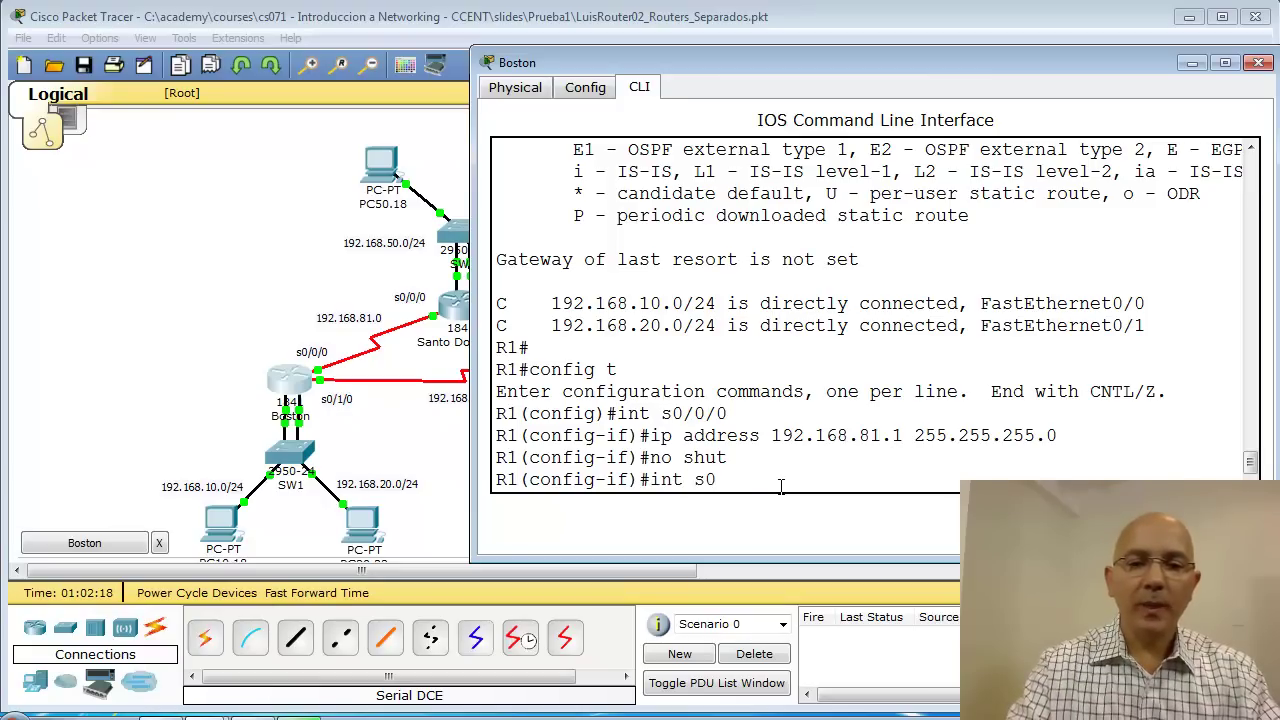
type("/1/0")
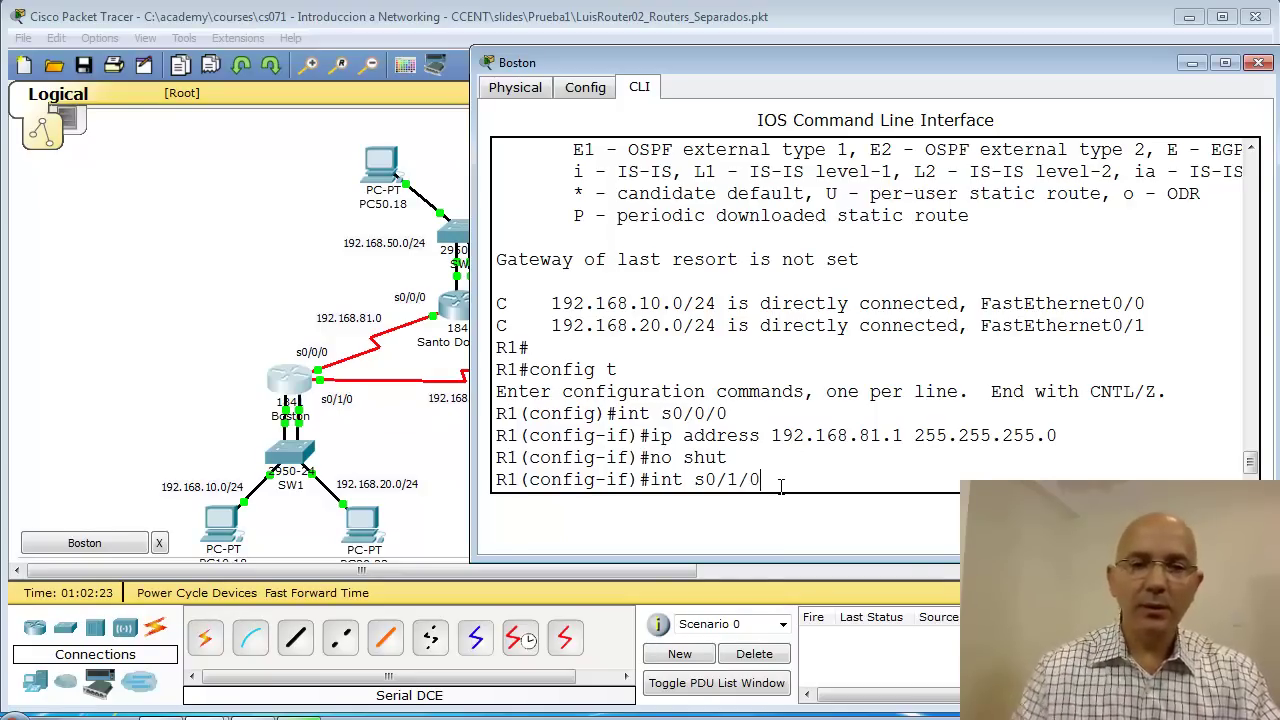
left_click_drag(759, 90, 838, 80)
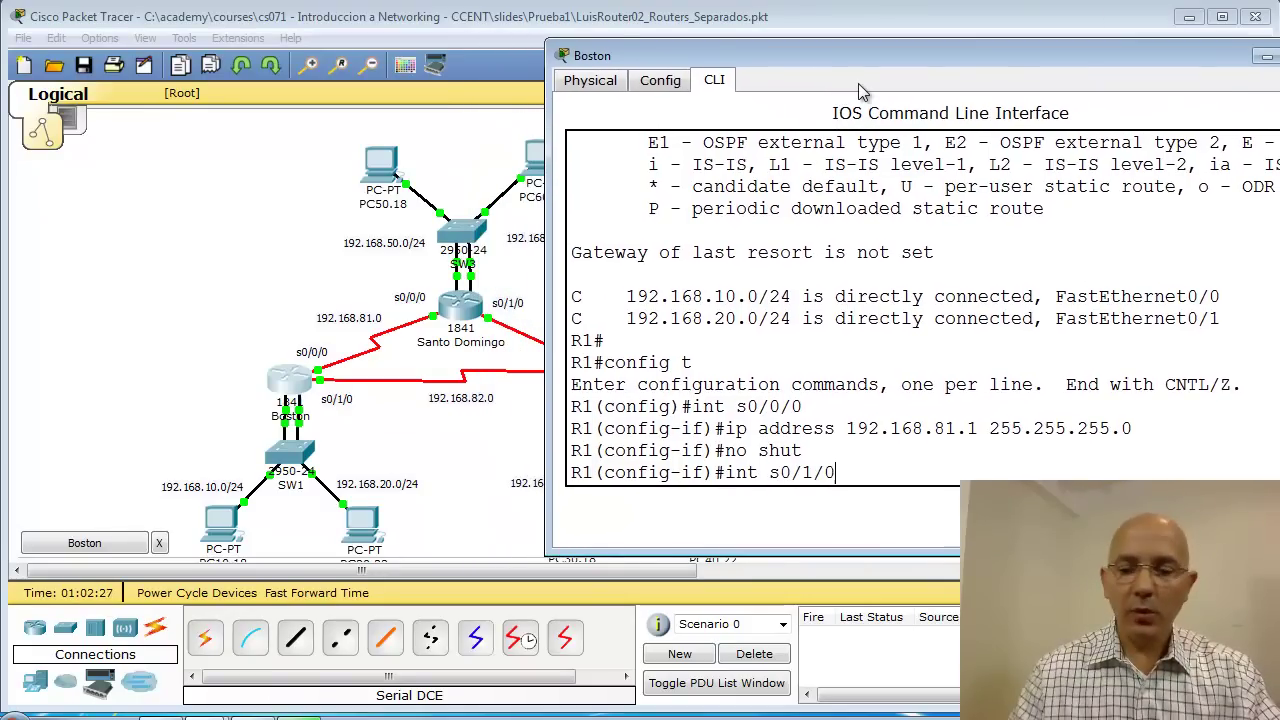
key("Return")
type("p ")
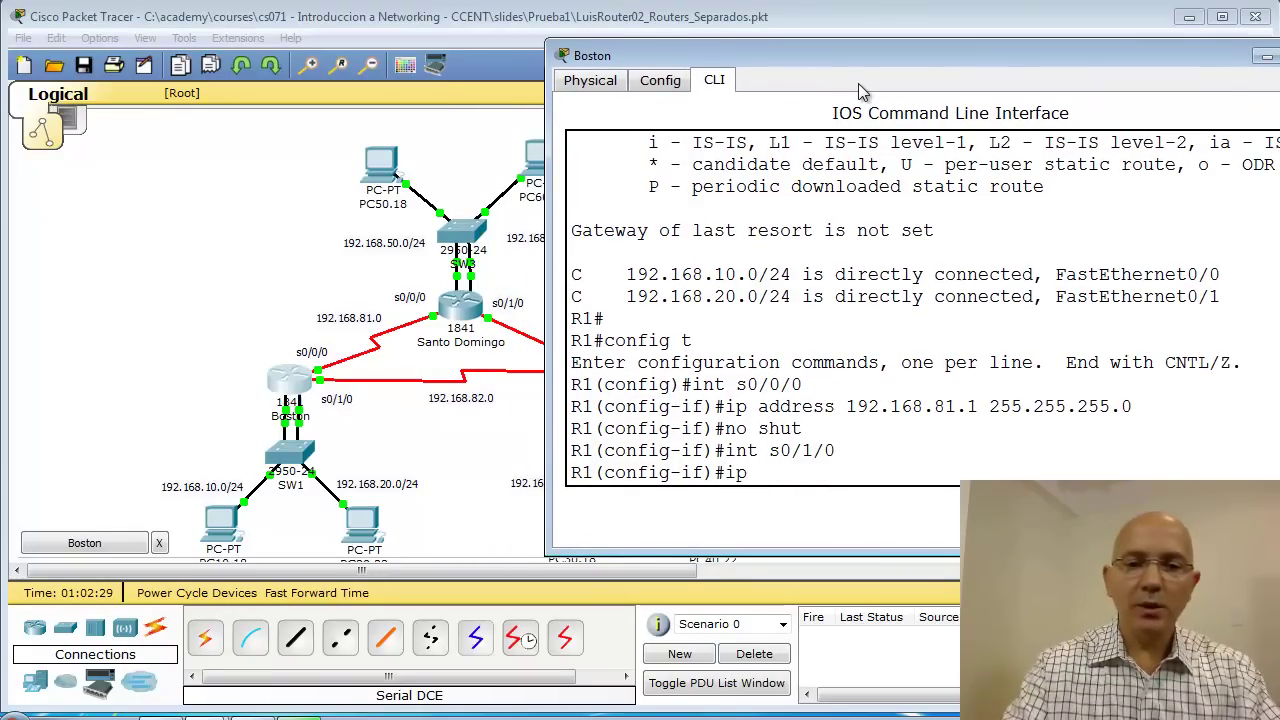
type("addre")
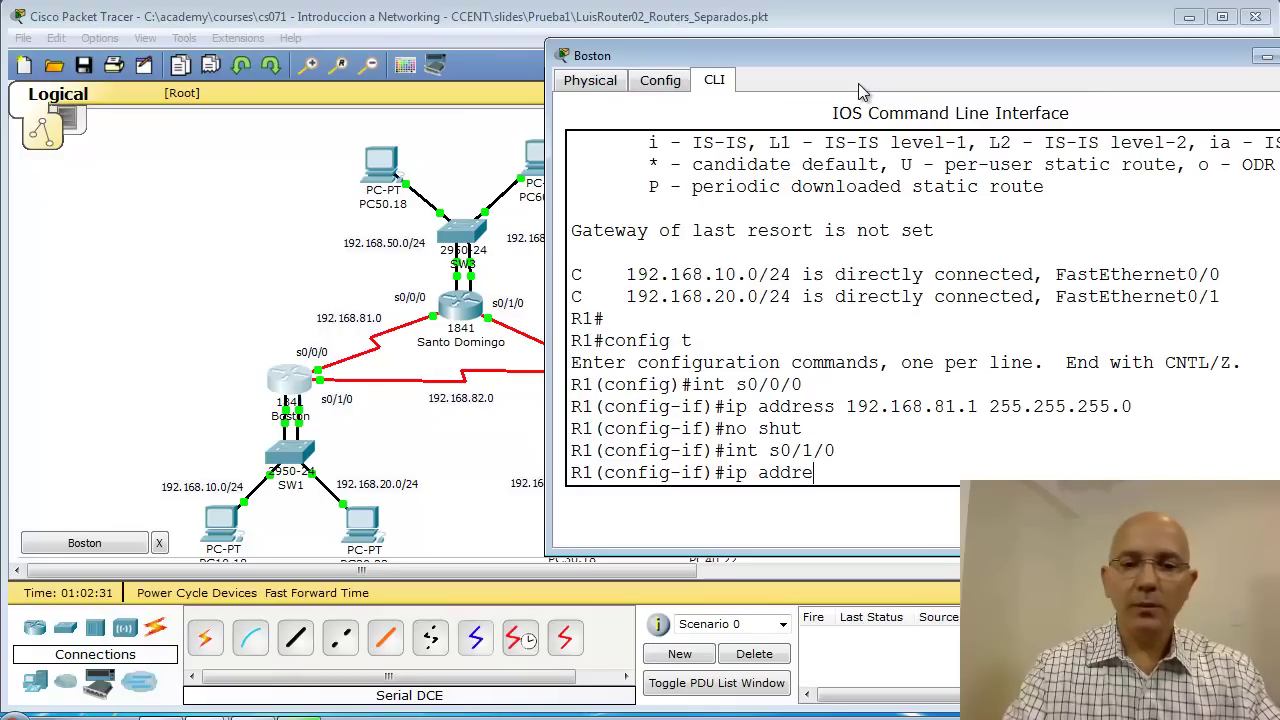
type("ss 192.1")
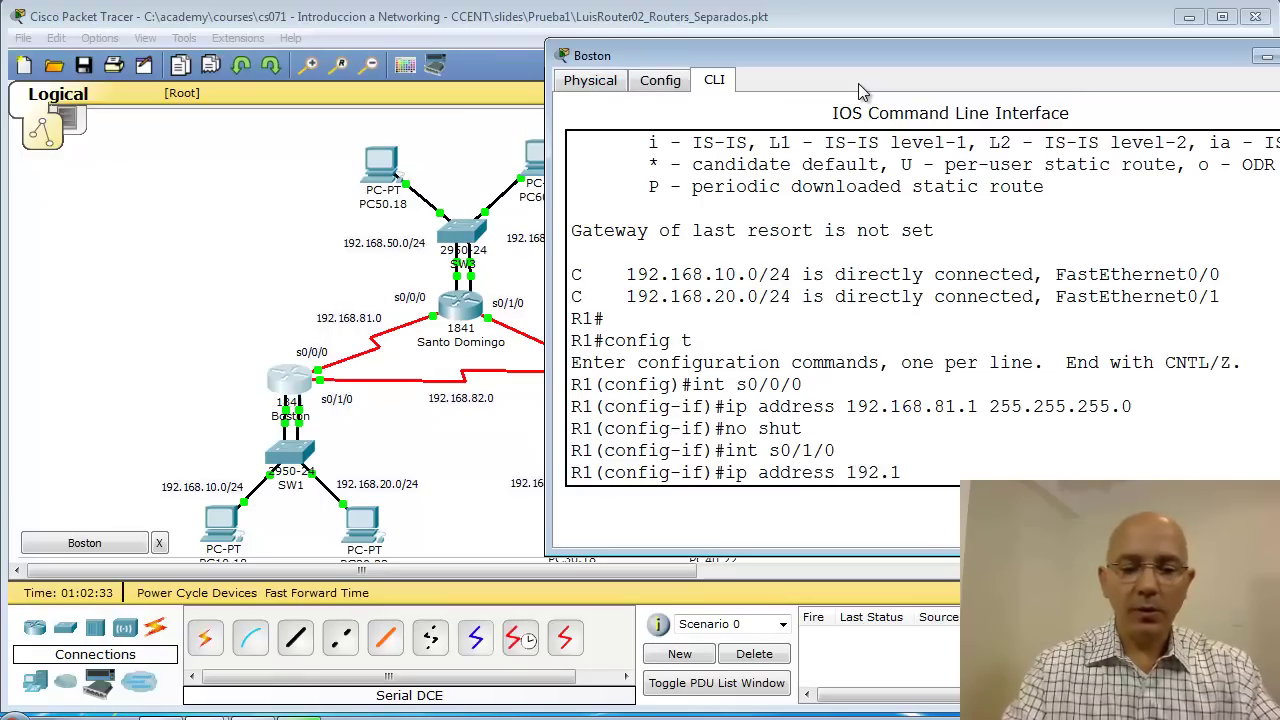
type("68.82")
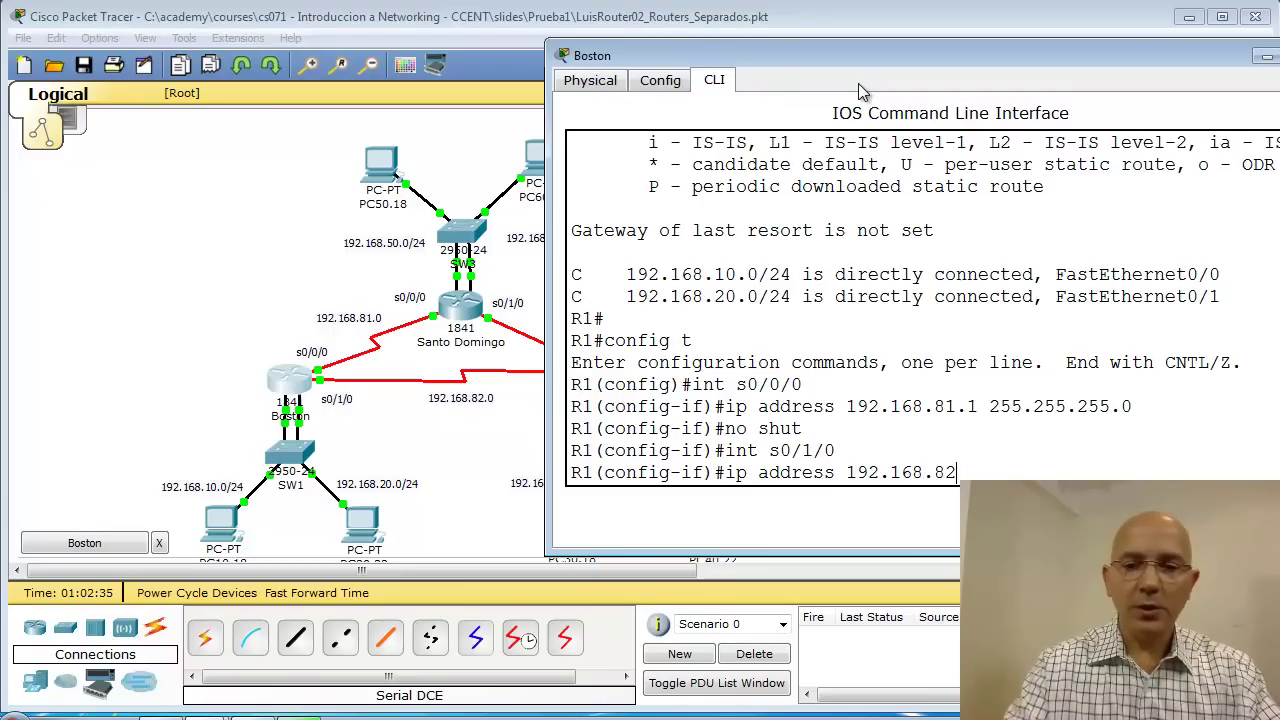
type(".1 255.255.255.0")
key("Return")
type("no shut")
key("Return")
type("end")
key("Return")
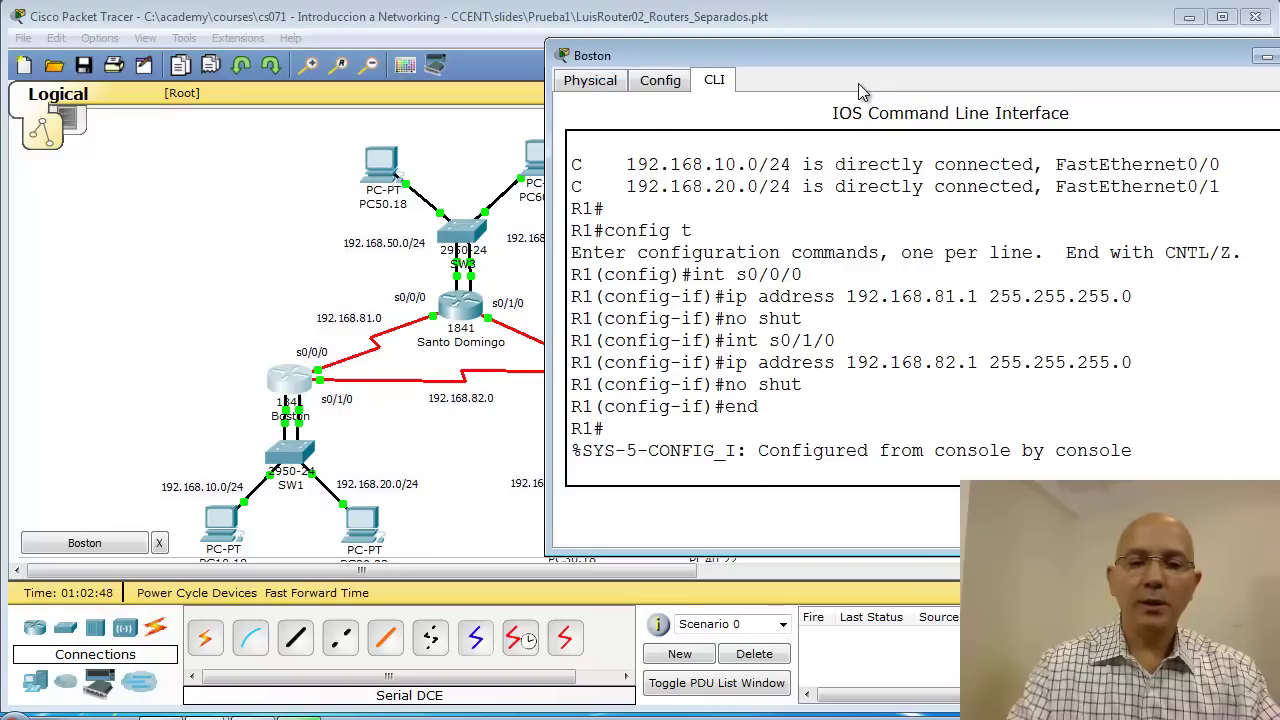
Display Boston's routing table with show ip route and shift the window aside to compare the routes with the topology.
type("show ip route")
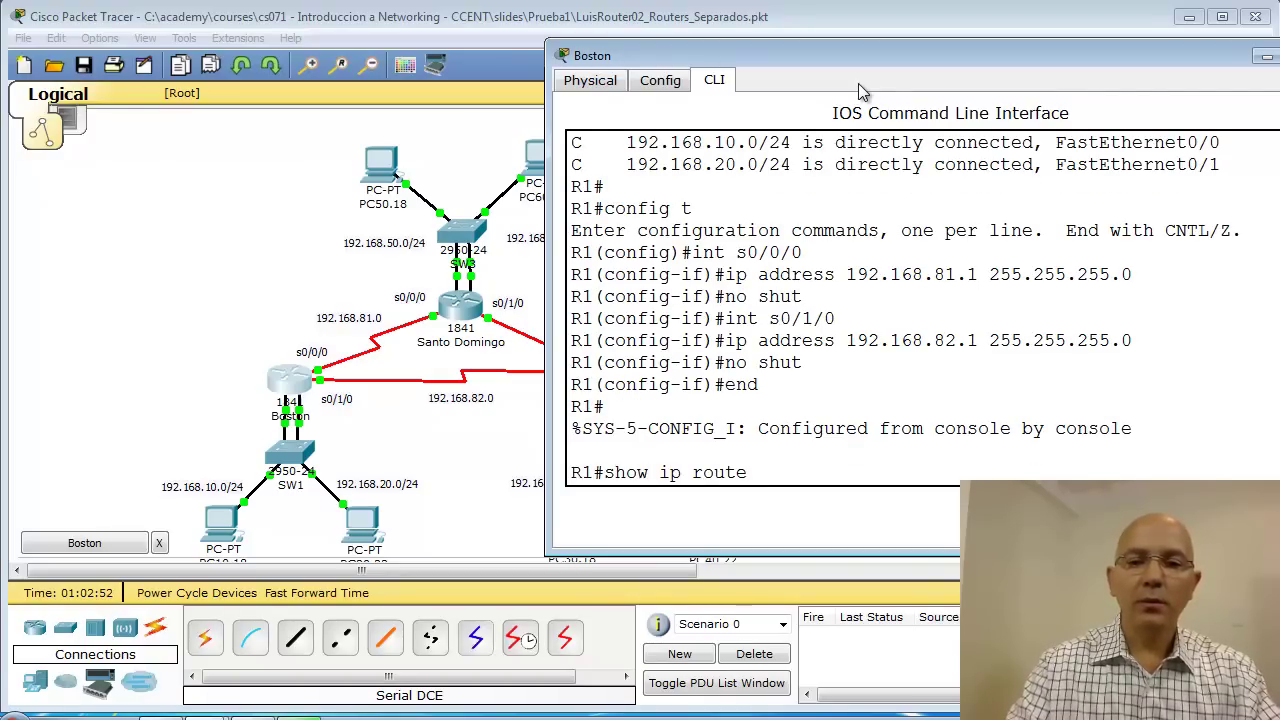
key("Return")
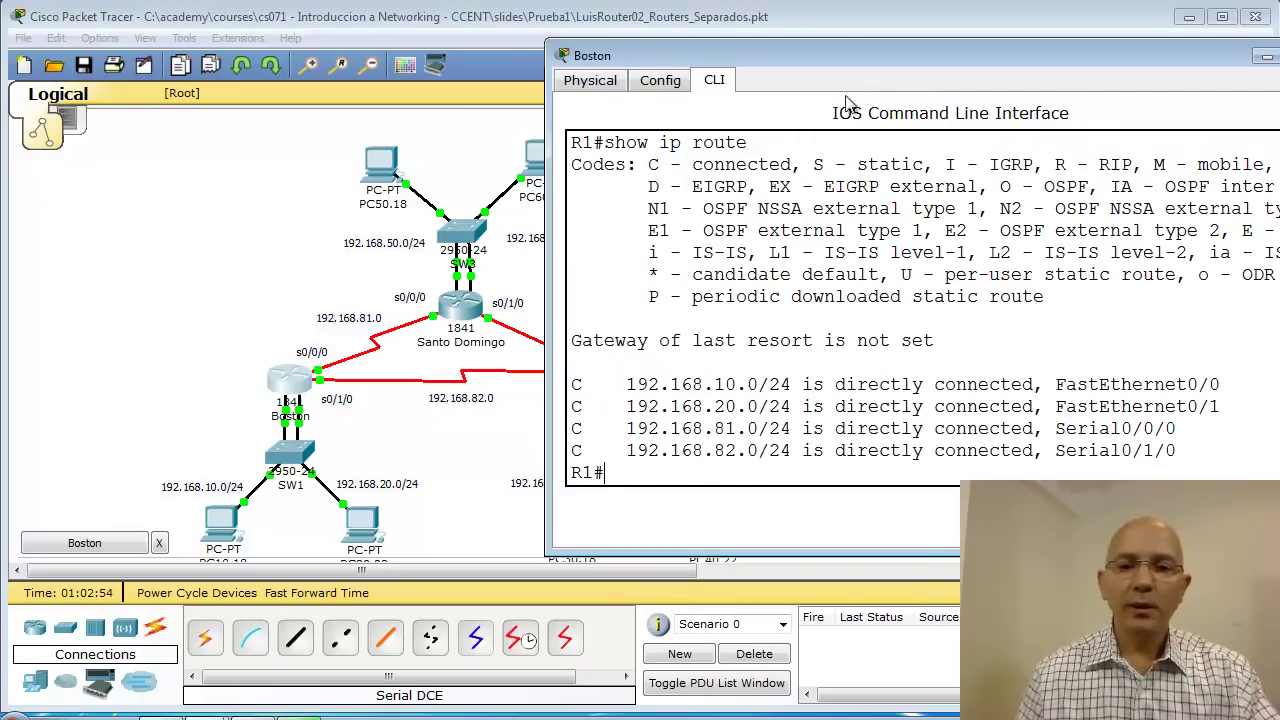
left_click_drag(547, 366, 660, 362)
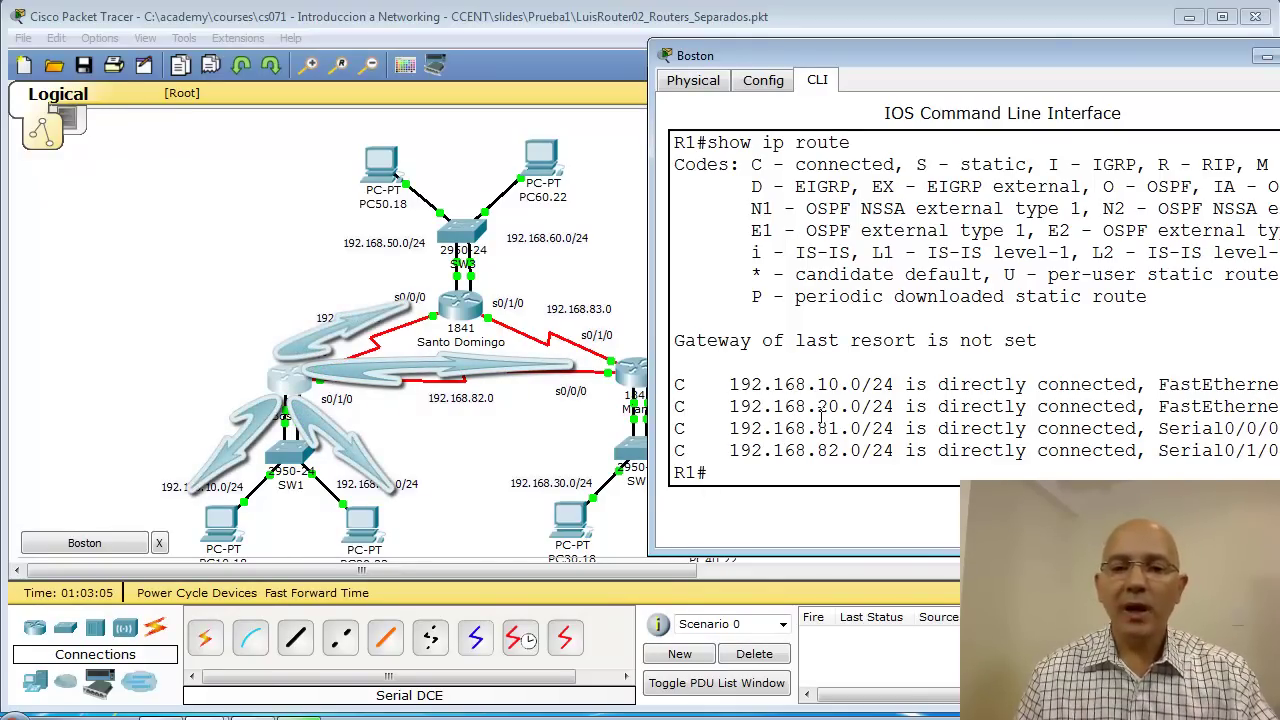
left_click_drag(650, 436, 638, 436)
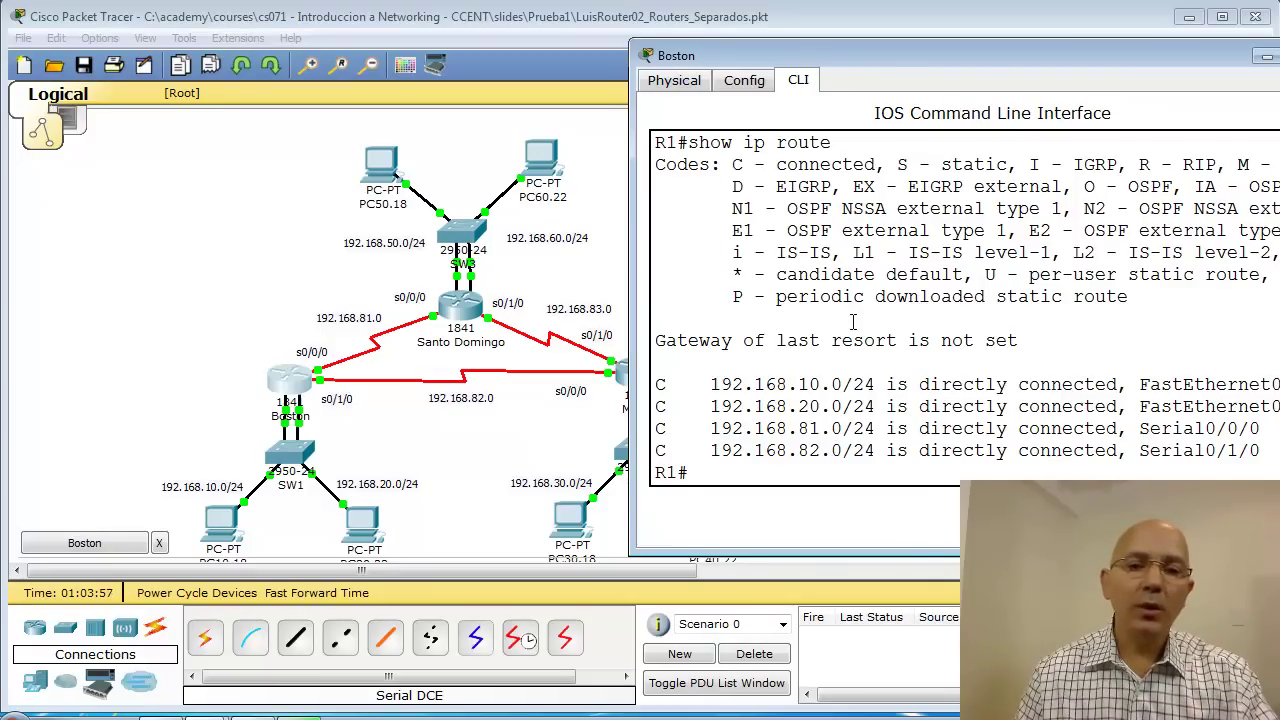
left_click_drag(892, 80, 928, 80)
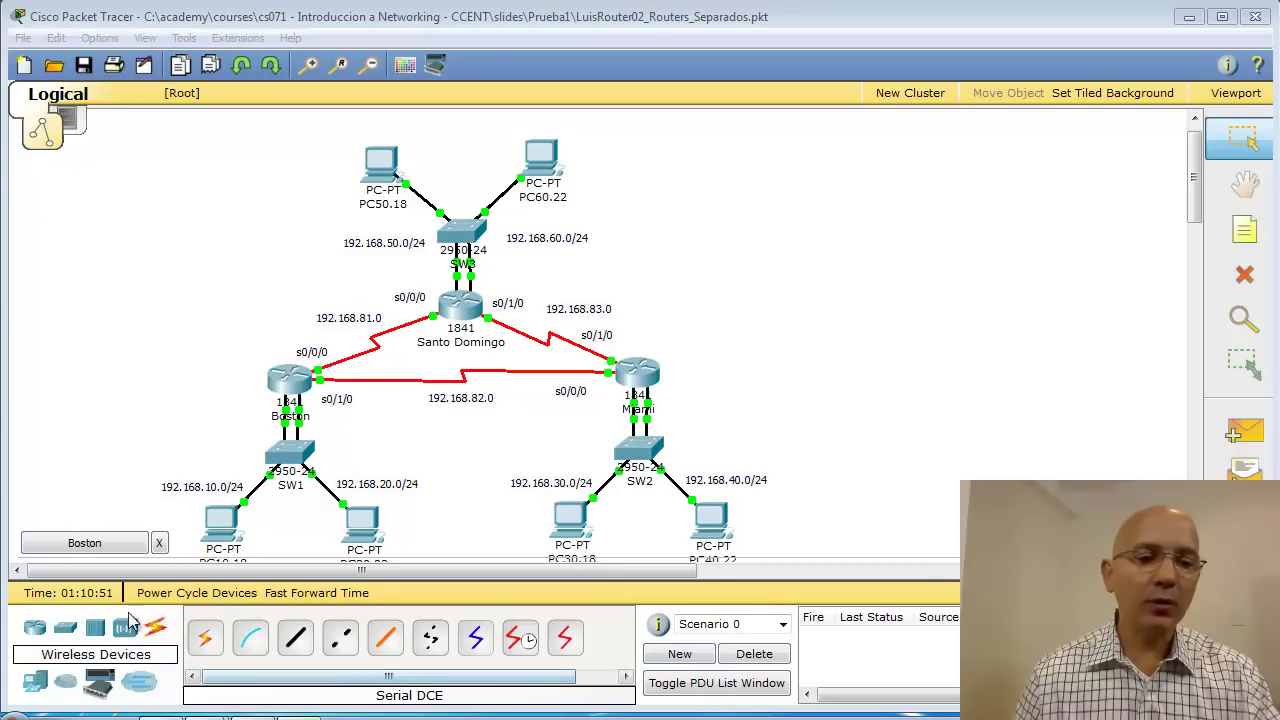
Review the serial interface settings in Boston's running configuration with show running-config, and put the window away.
left_click(113, 545)
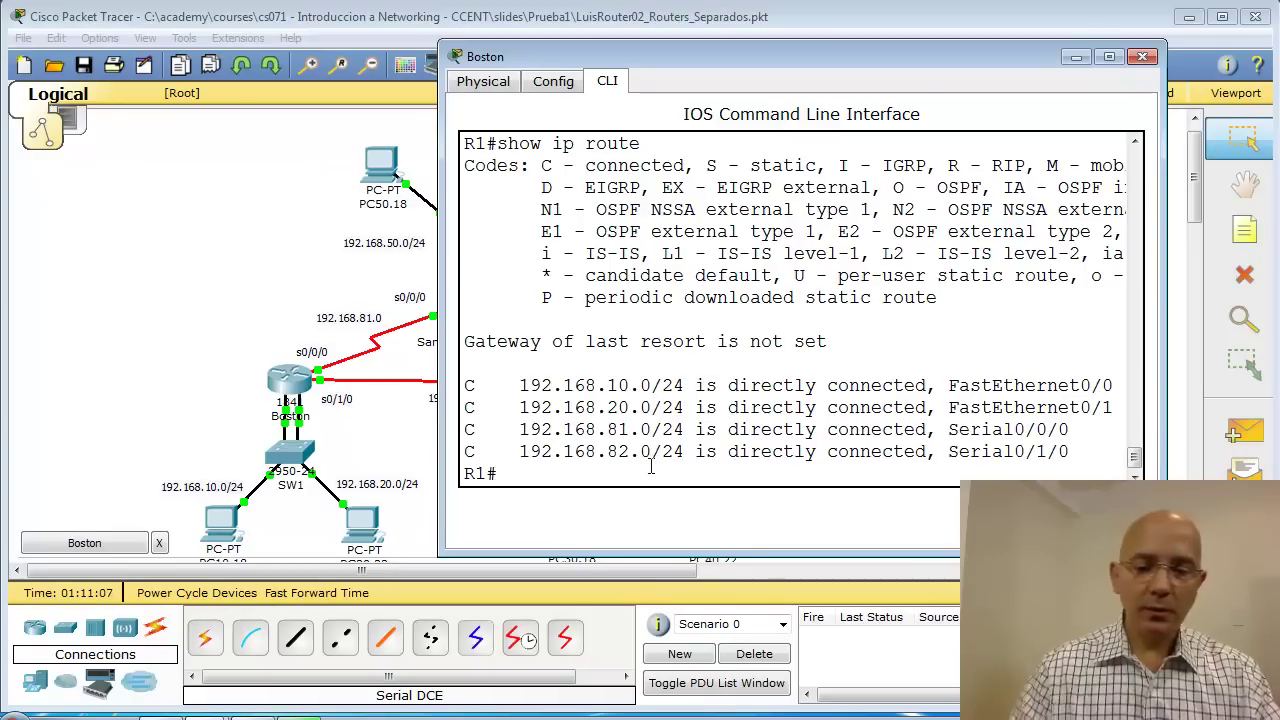
type("show running-config")
key("Return")
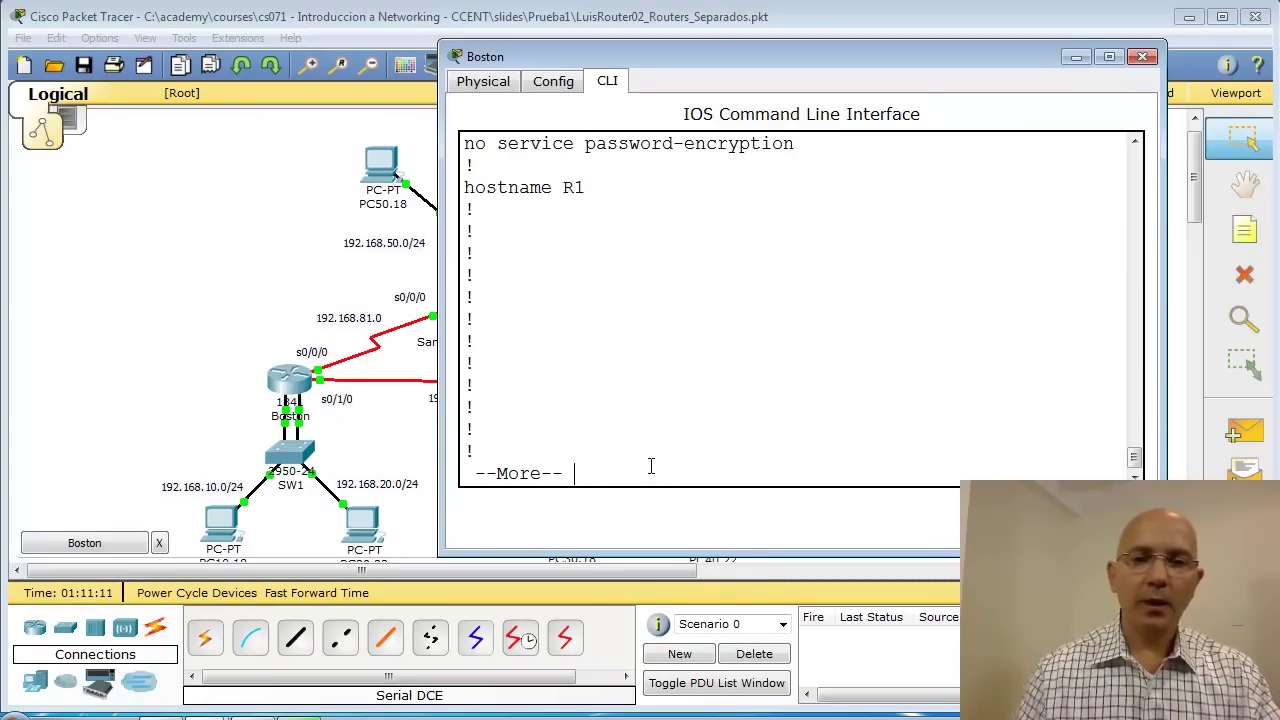
key("space")
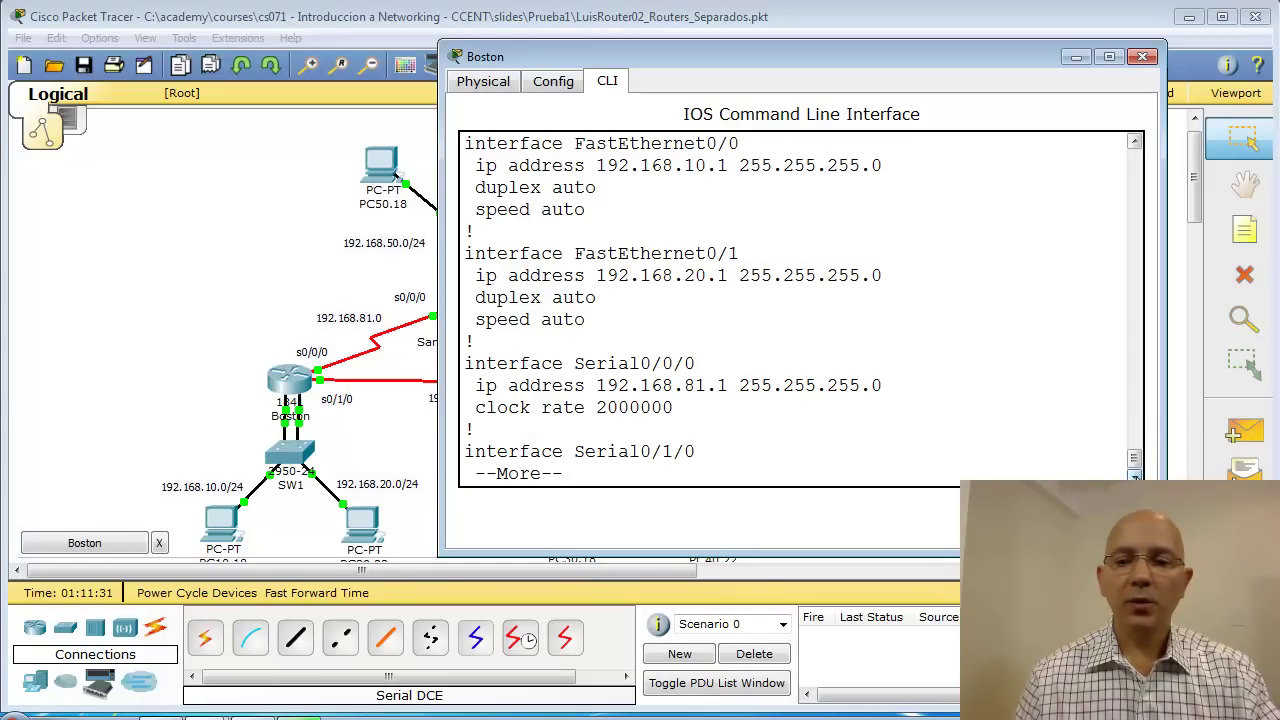
key("space")
scroll(717, 410, "up", 4)
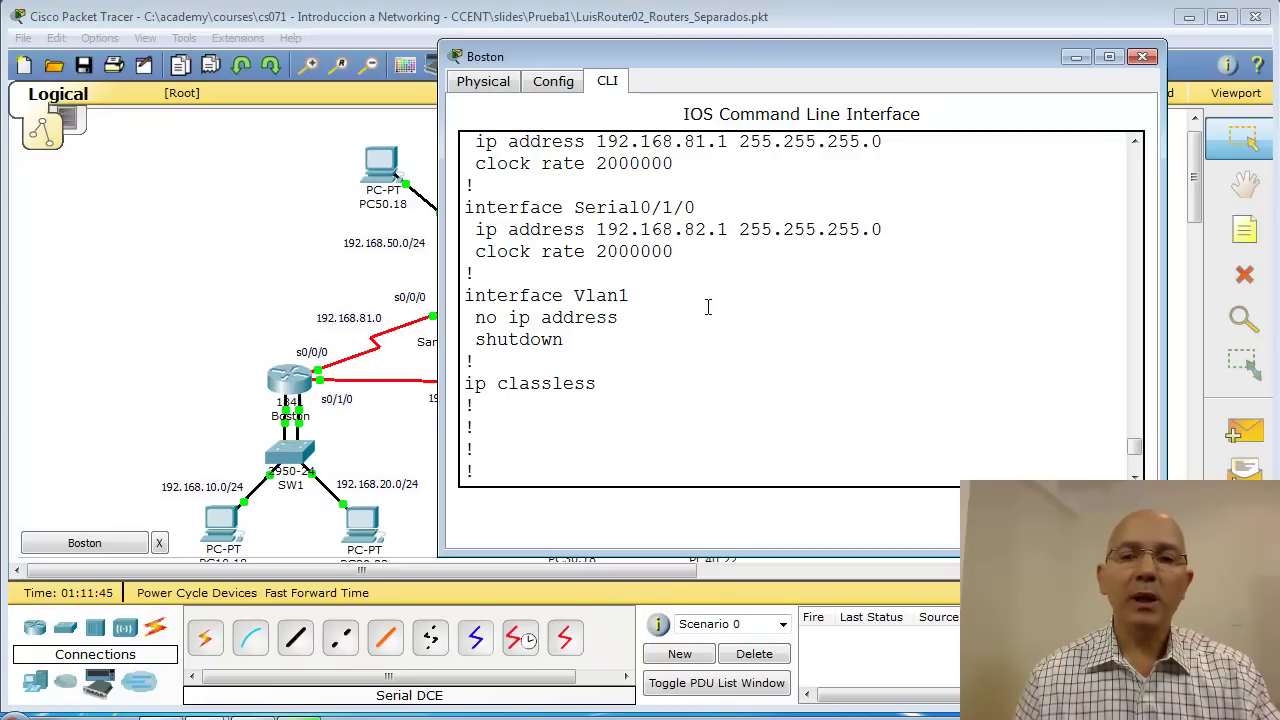
scroll(707, 307, "up", 1)
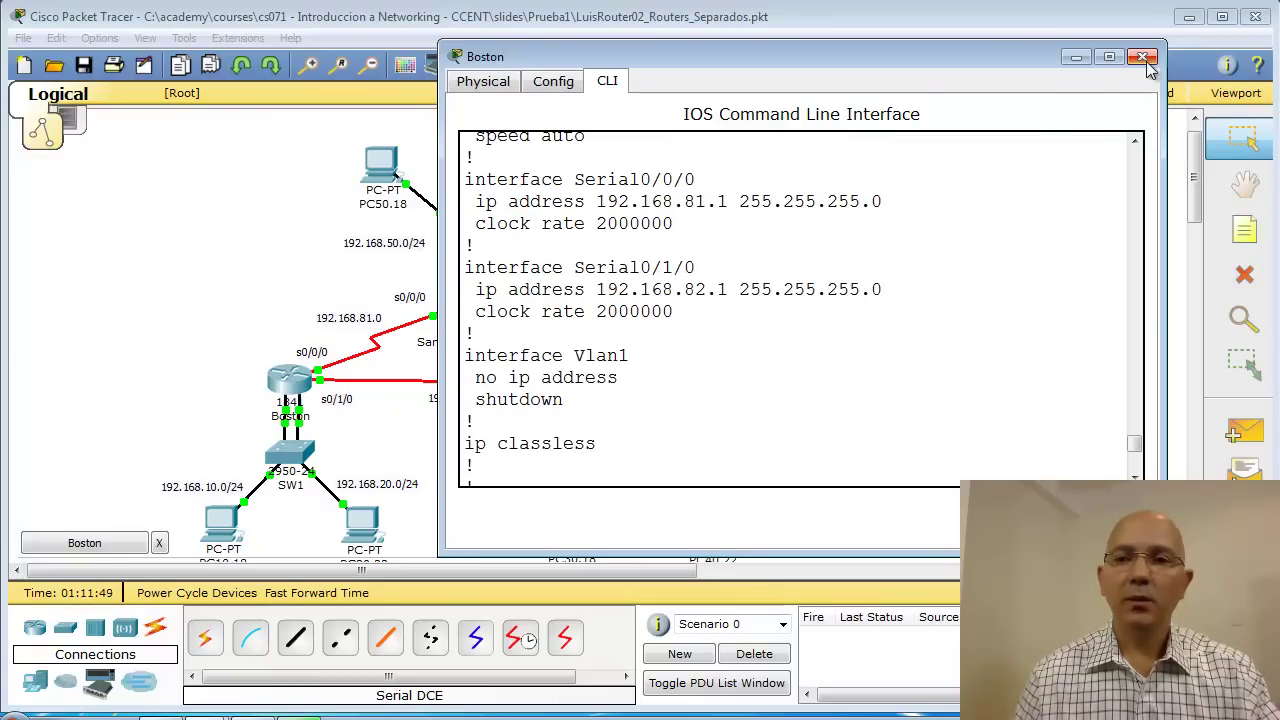
left_click(1075, 58)
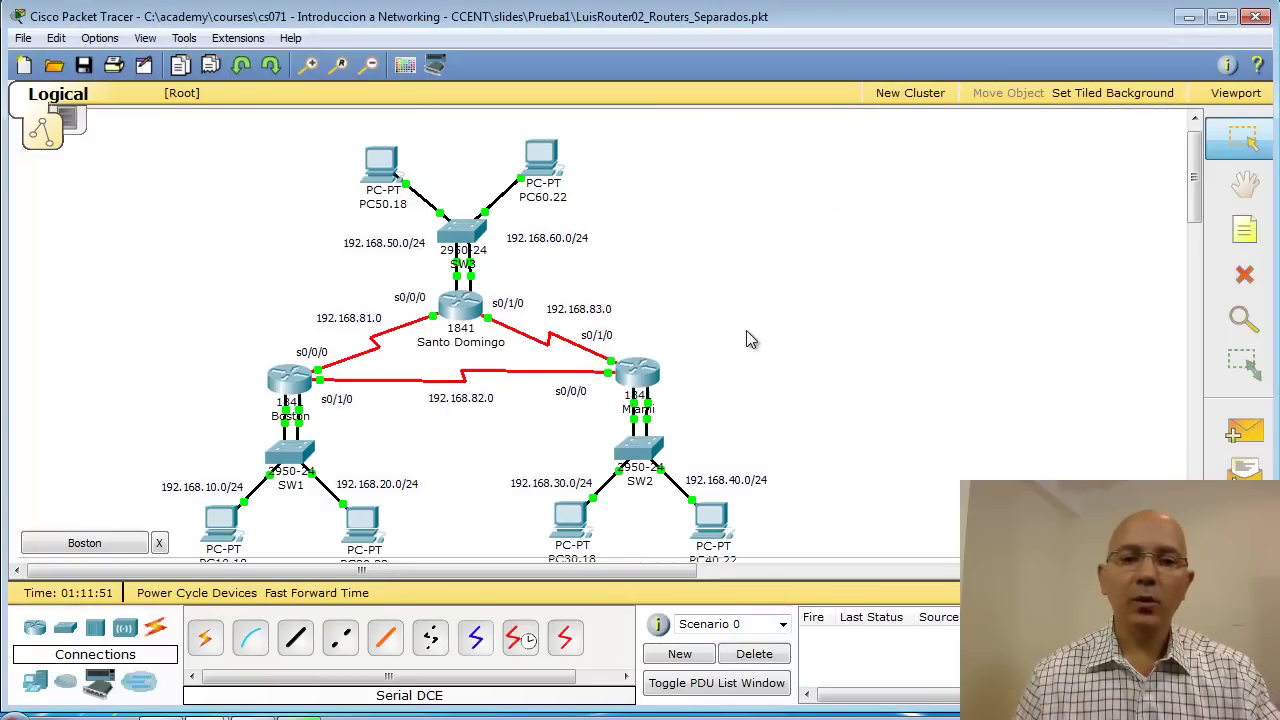
Examine Miami's routing table in its CLI, compare the connected networks with the topology, and put the window away.
left_click(637, 383)
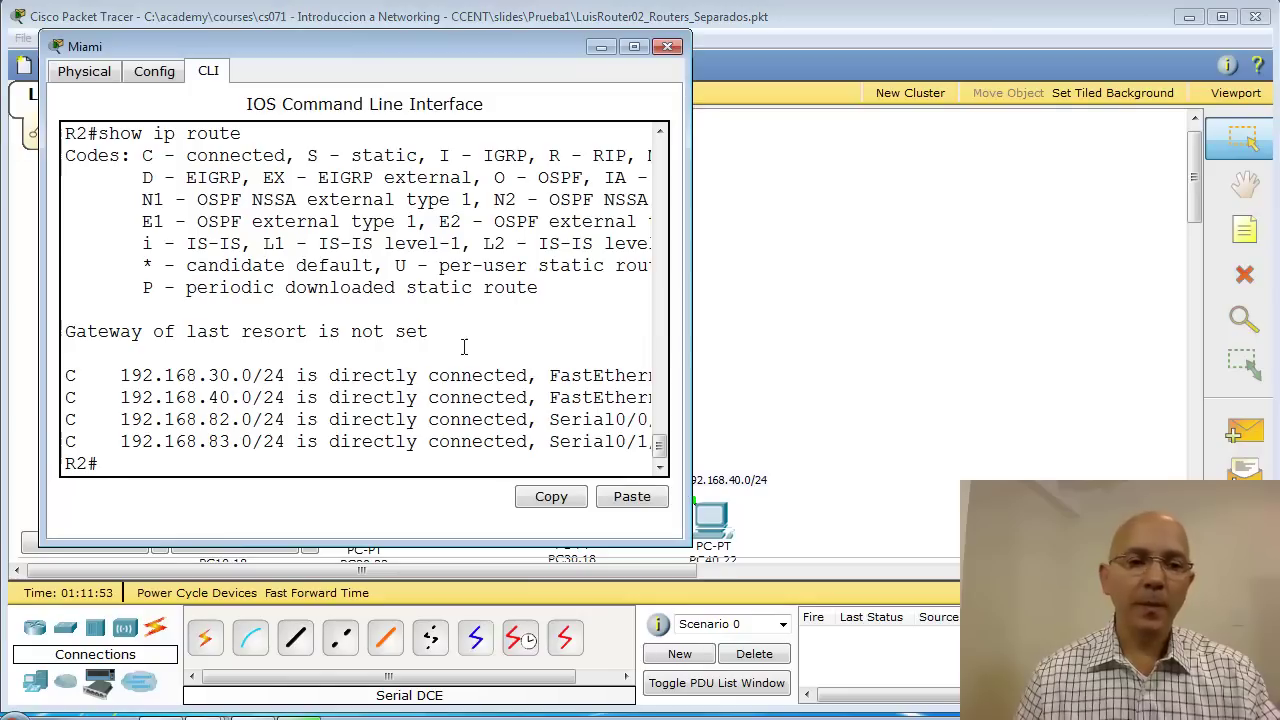
left_click_drag(690, 399, 985, 380)
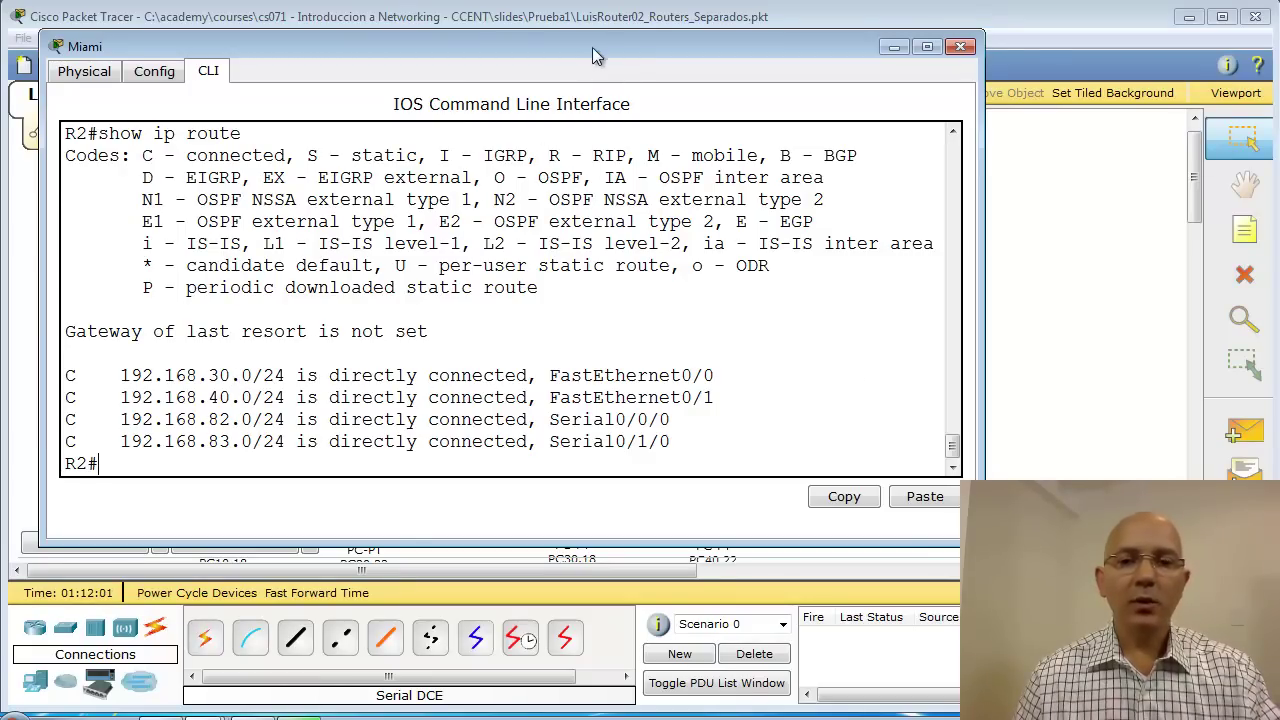
left_click_drag(591, 45, 850, 104)
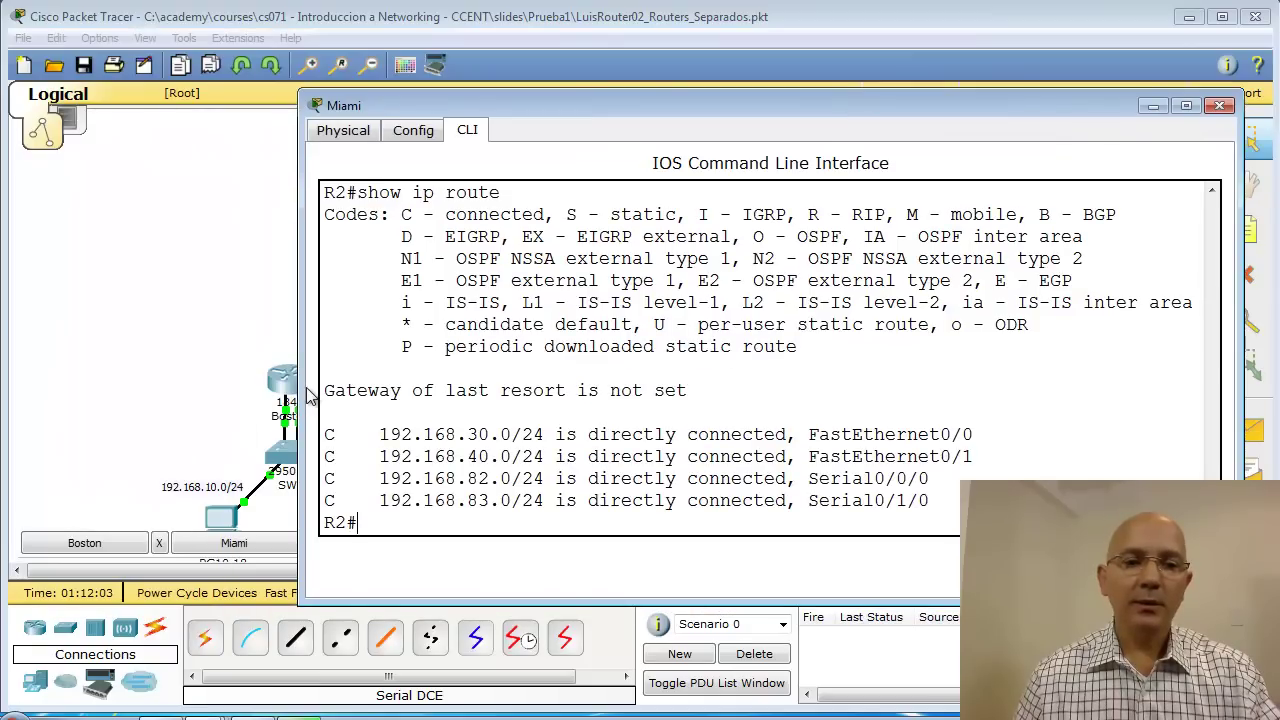
left_click_drag(303, 390, 716, 342)
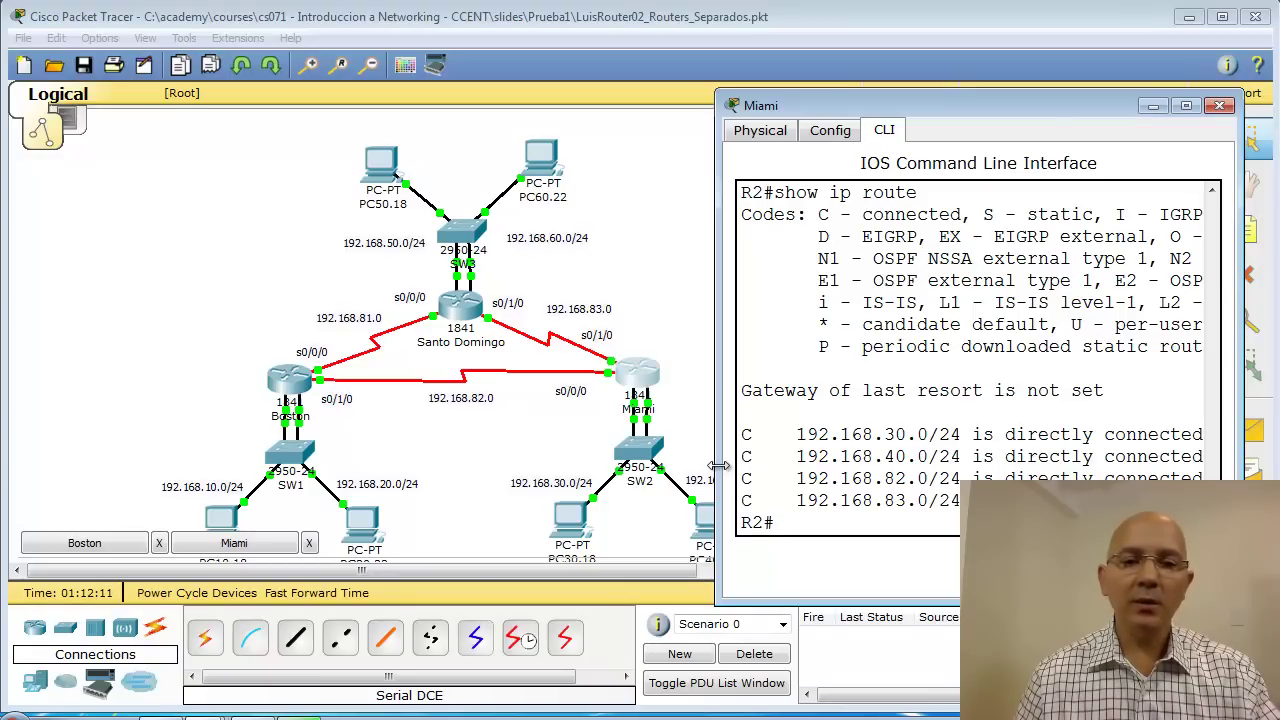
left_click_drag(718, 416, 208, 459)
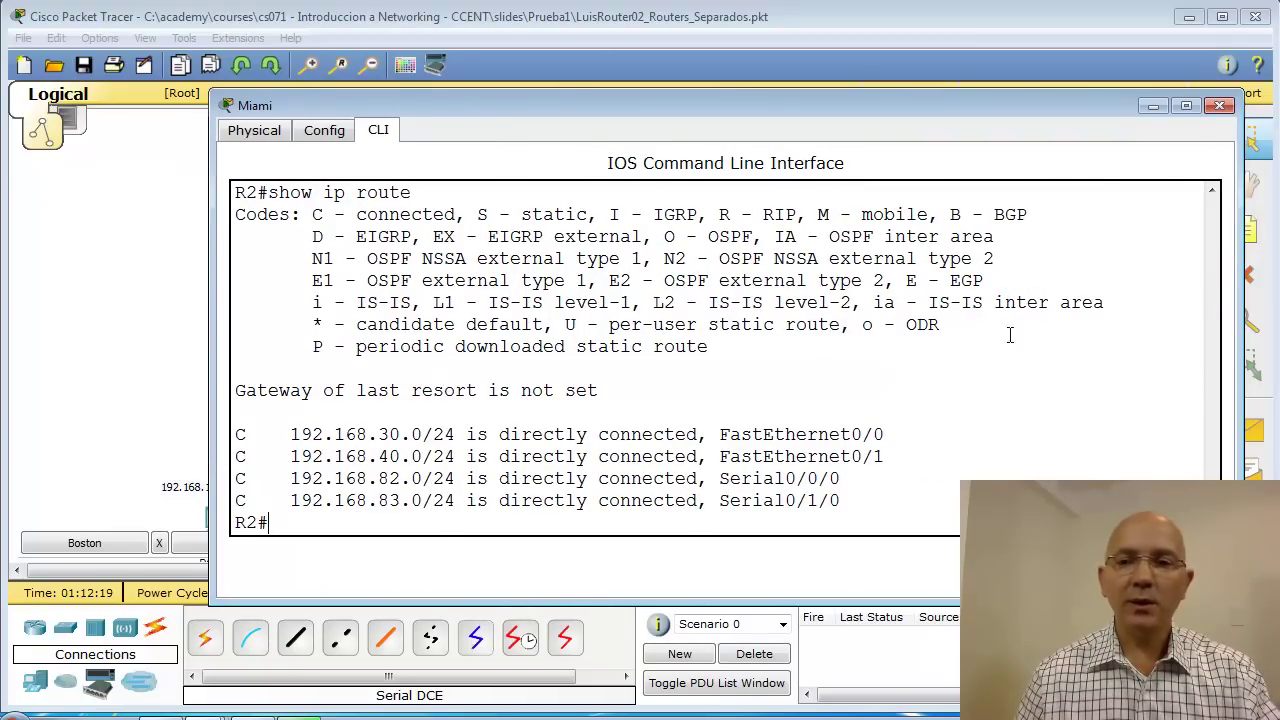
left_click(1152, 107)
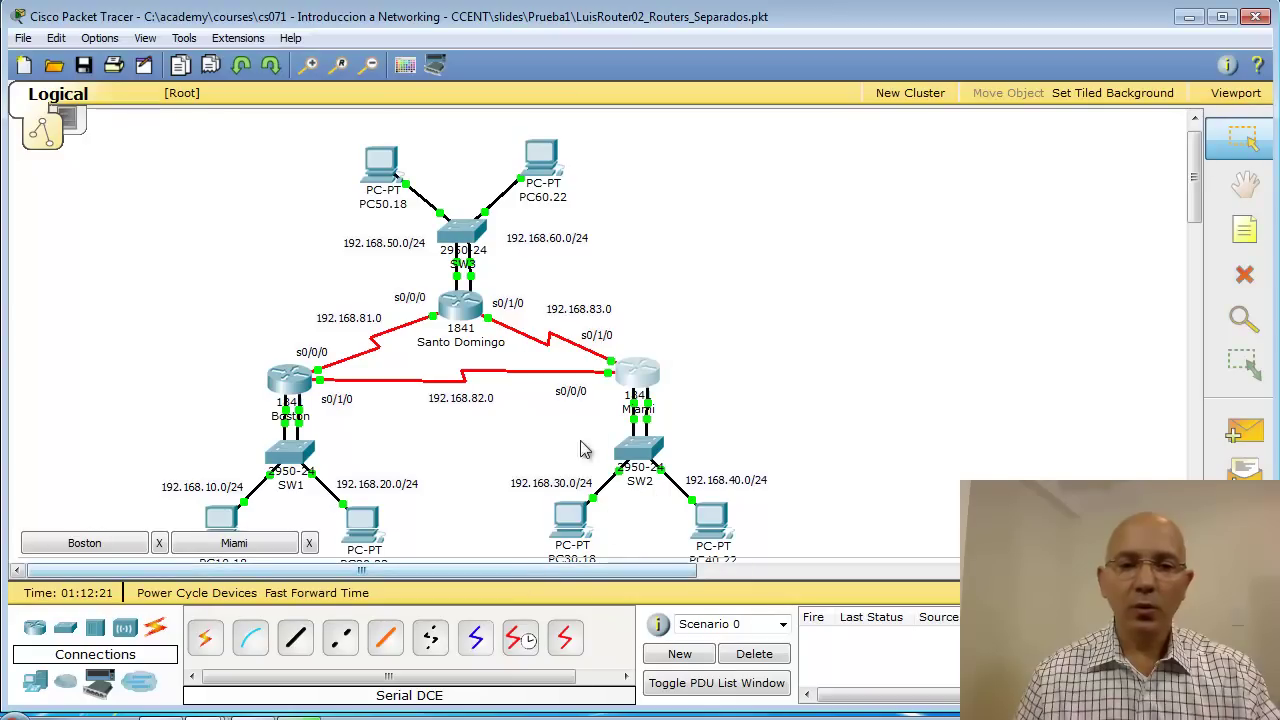
Check Santo Domingo's routing table and its interface addresses with show running-config, compare them with the topology, and put the window away.
left_click(455, 313)
left_click_drag(477, 117, 871, 102)
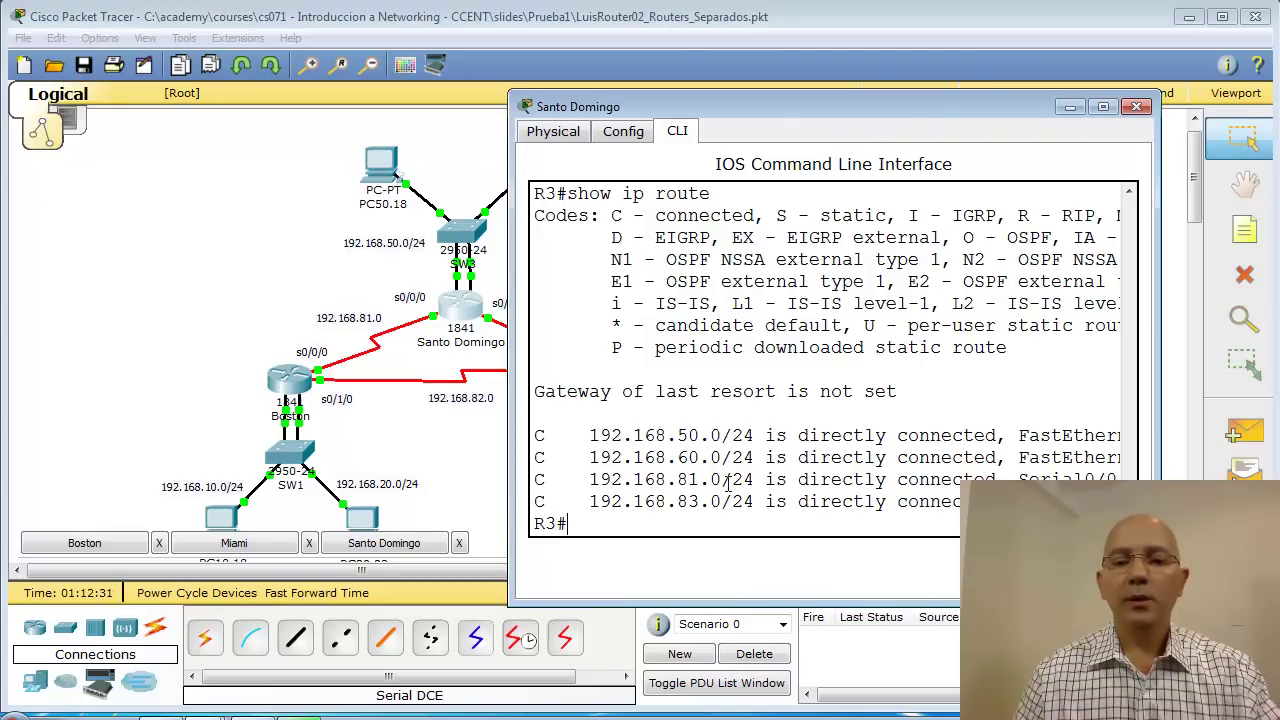
key("Return")
type("show ip")
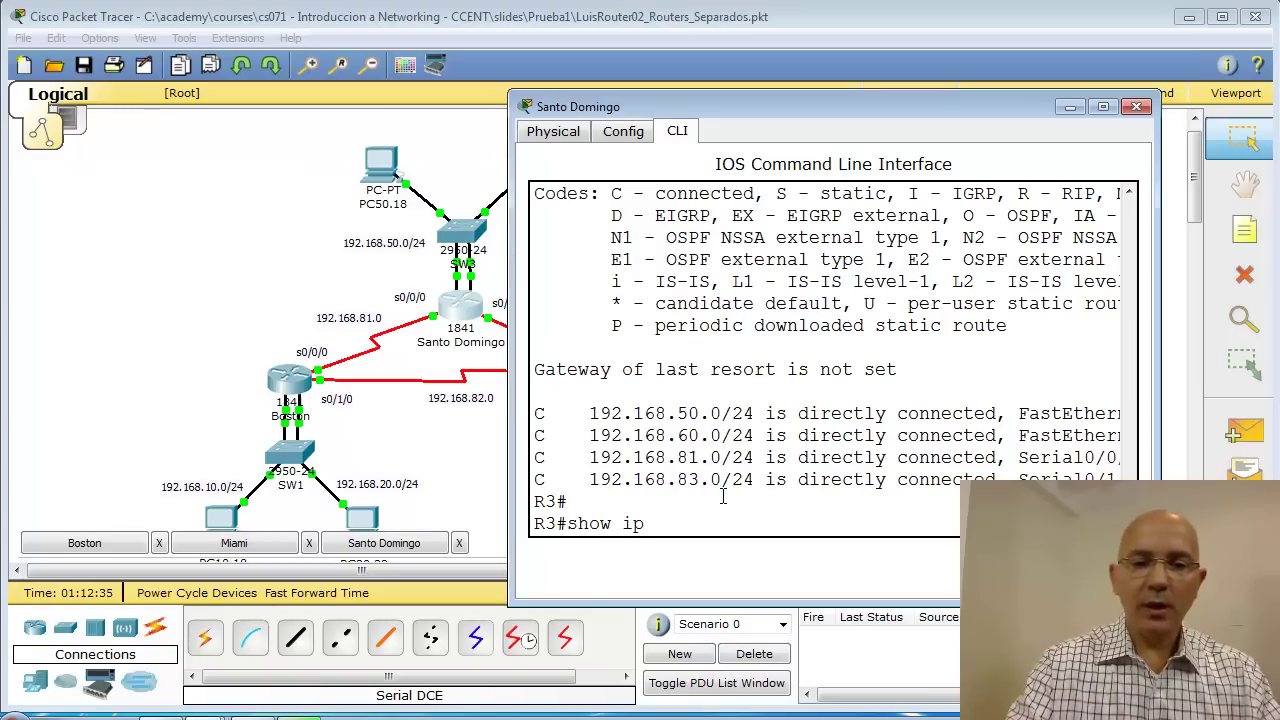
key("BackSpace")
key("BackSpace")
type("running-config")
key("Return")
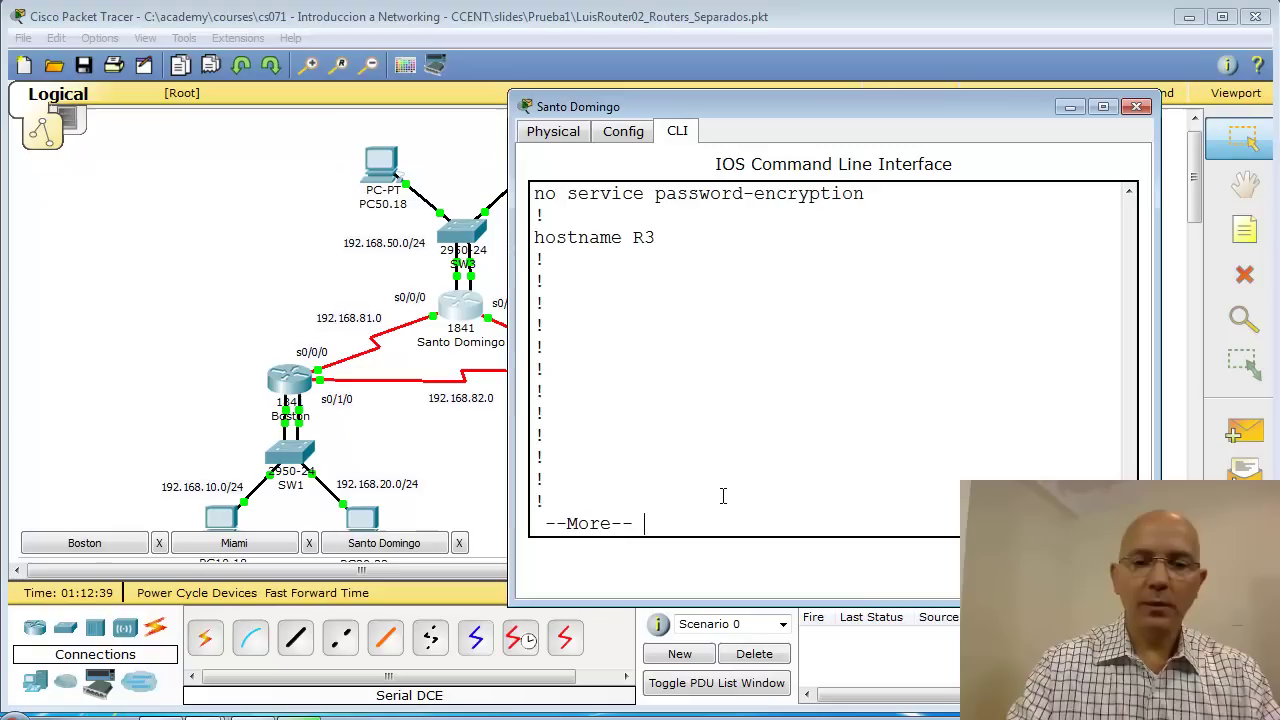
key("space")
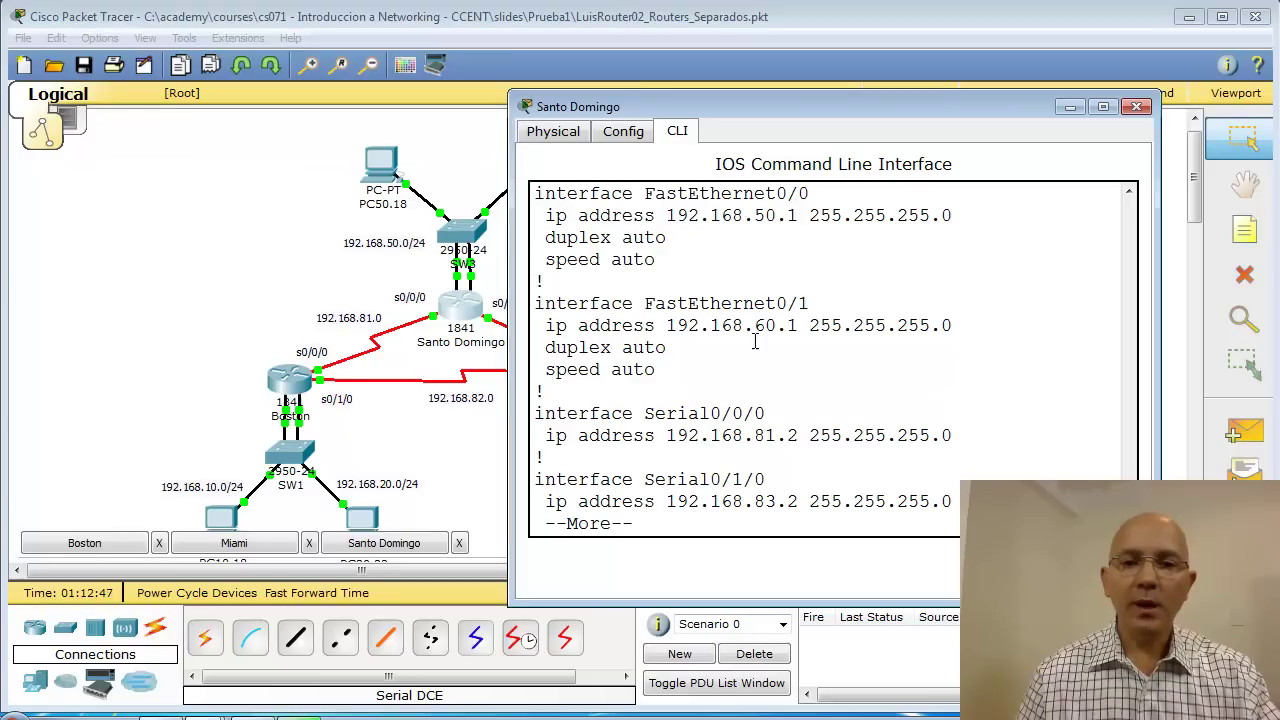
left_click_drag(510, 358, 612, 357)
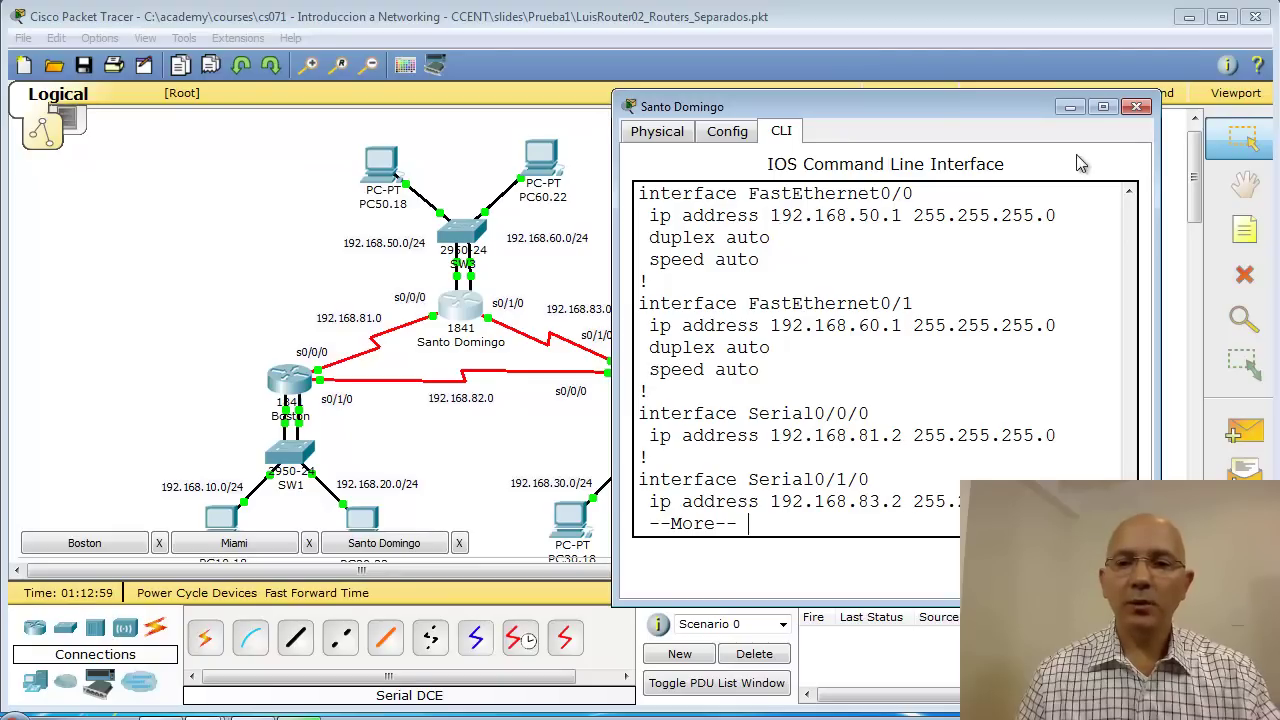
left_click(1070, 108)
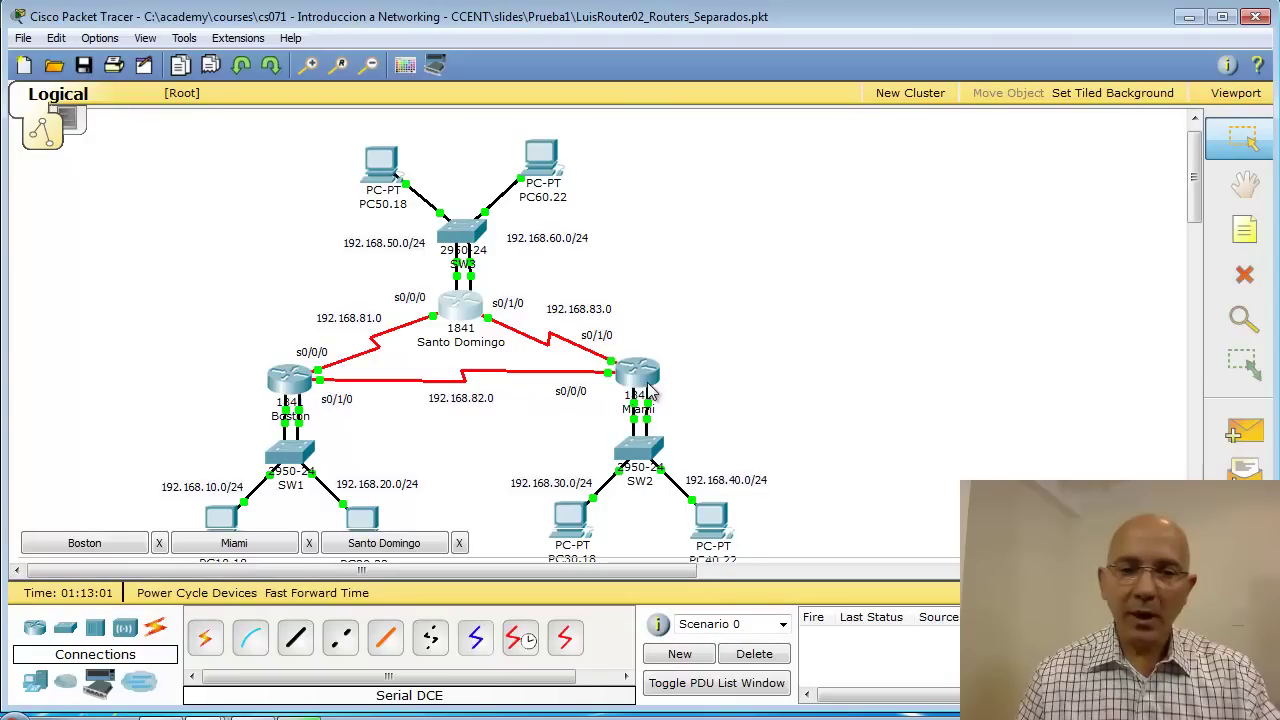
Review the interface addresses in Miami's running configuration with show running-config and uncover the topology for comparison.
left_click(638, 372)
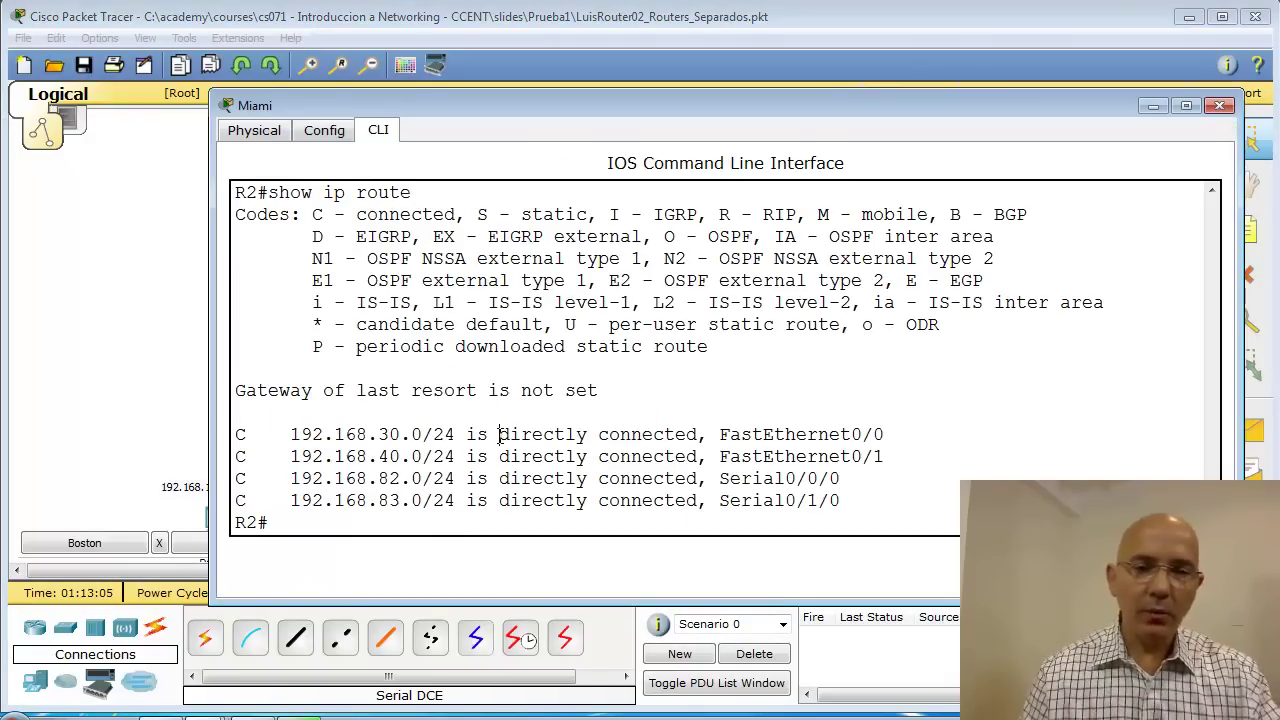
key("Return")
type("show runn")
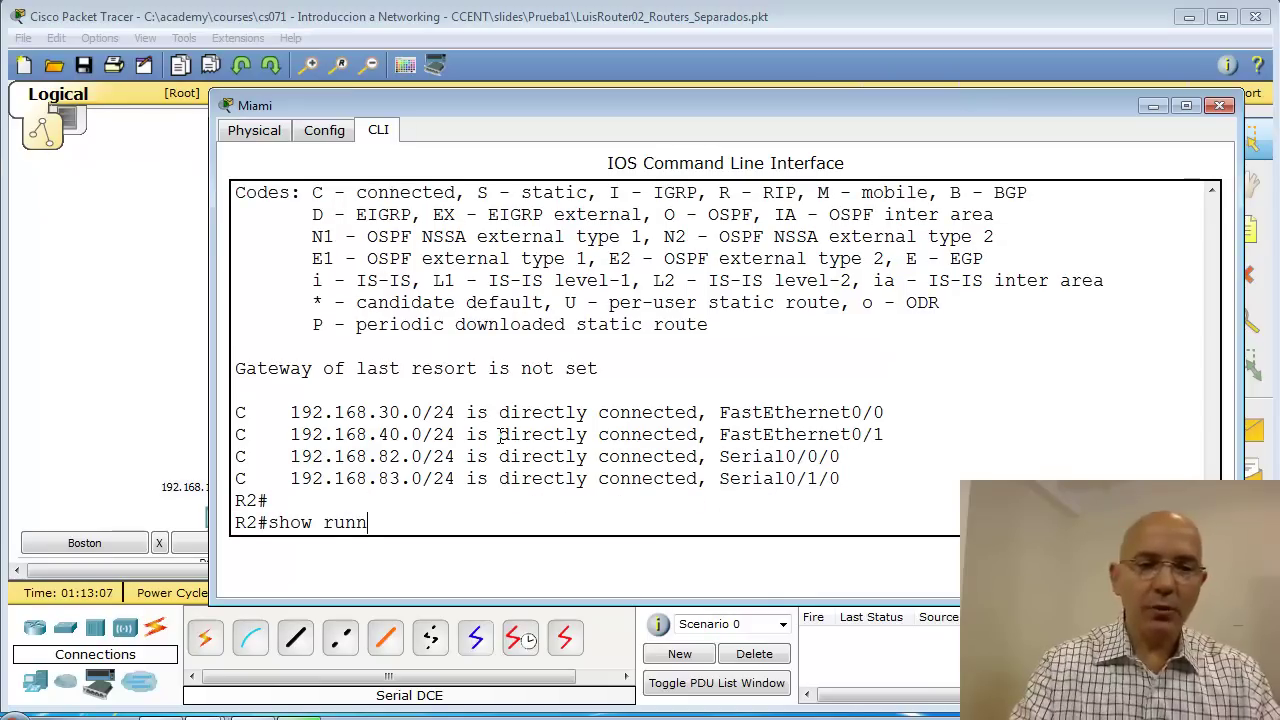
type("ing-config")
key("Return")
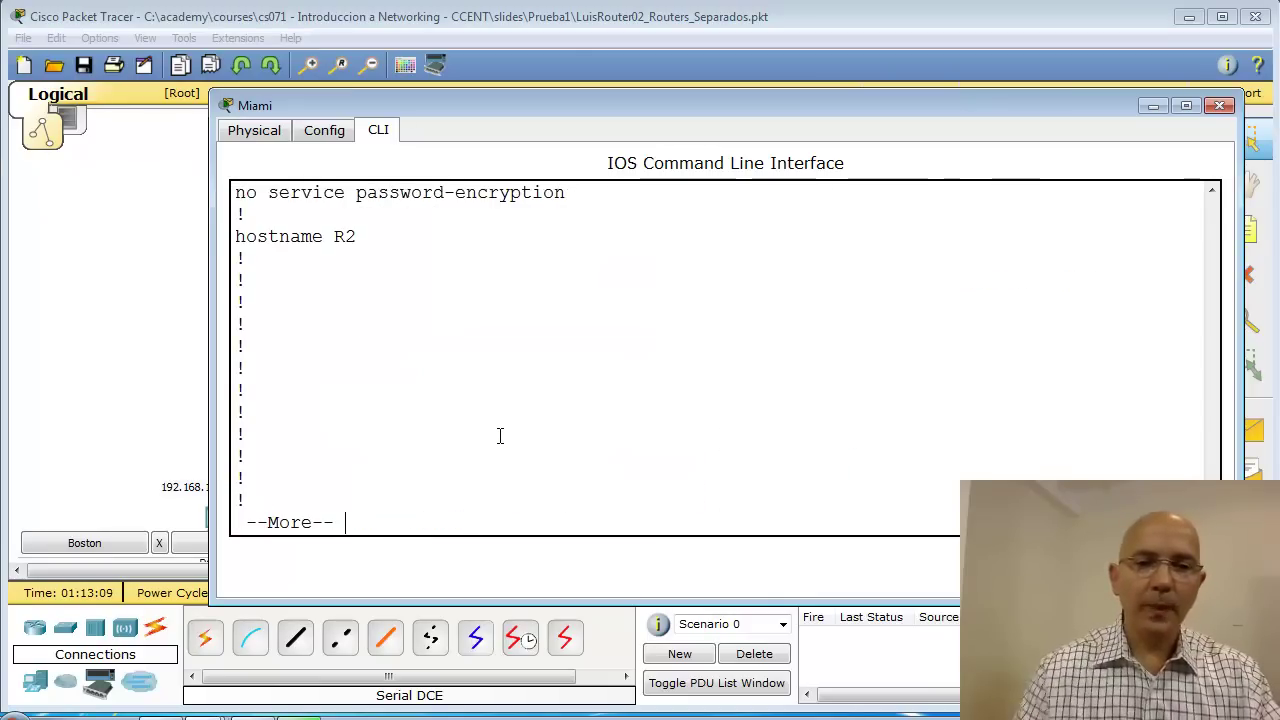
key("space")
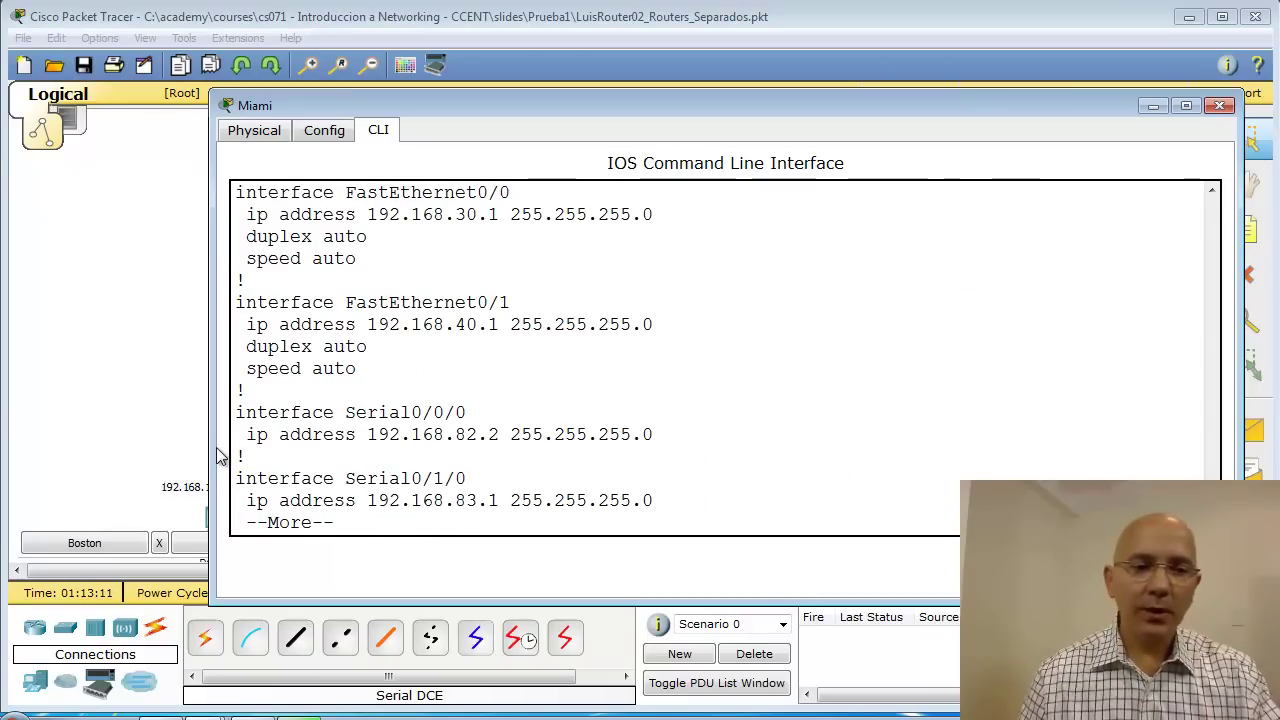
left_click_drag(216, 449, 668, 449)
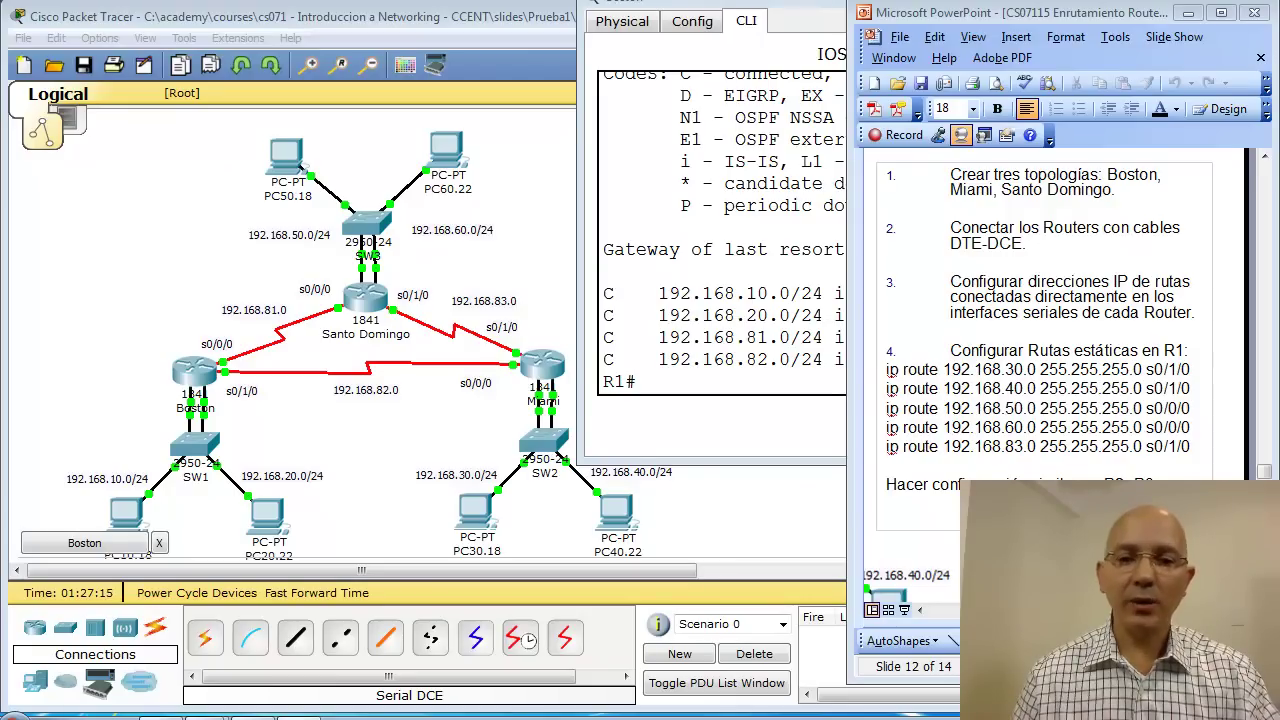
Enter configuration mode on Boston and add a static route to 192.168.30.0 with mask 255.255.255.0 via s0/1/0.
left_click(692, 375)
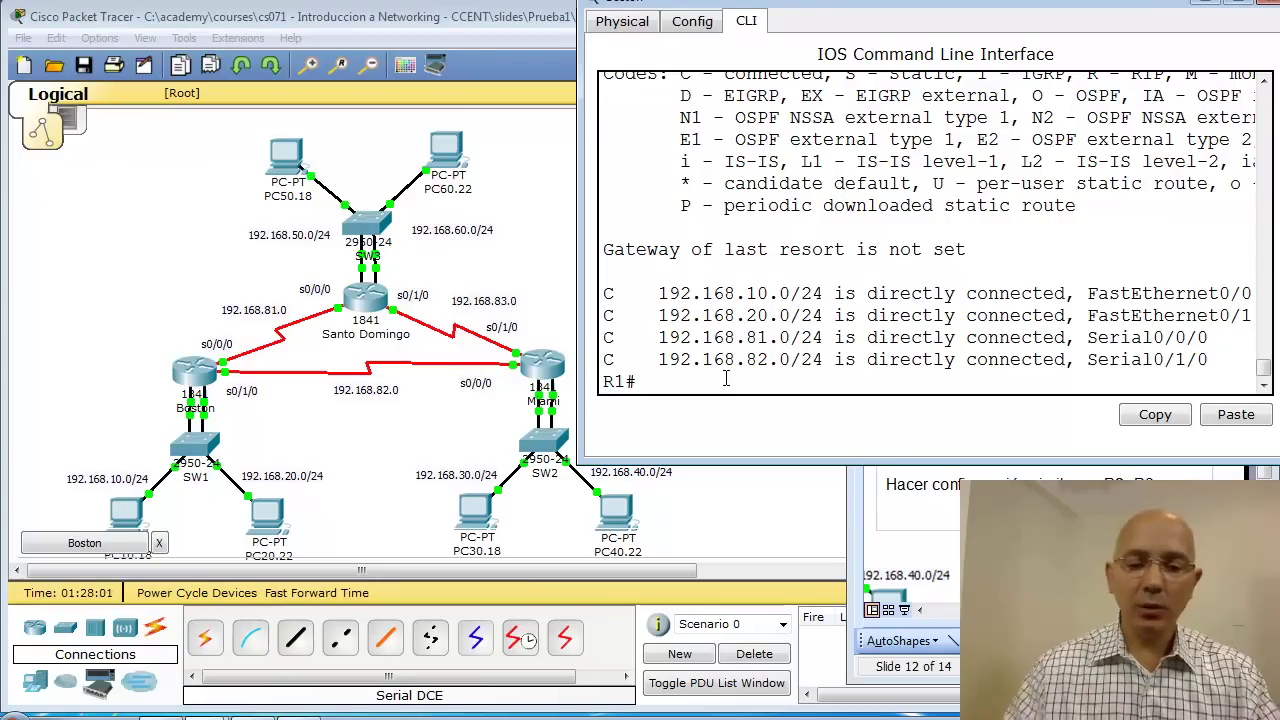
type("onfig ")
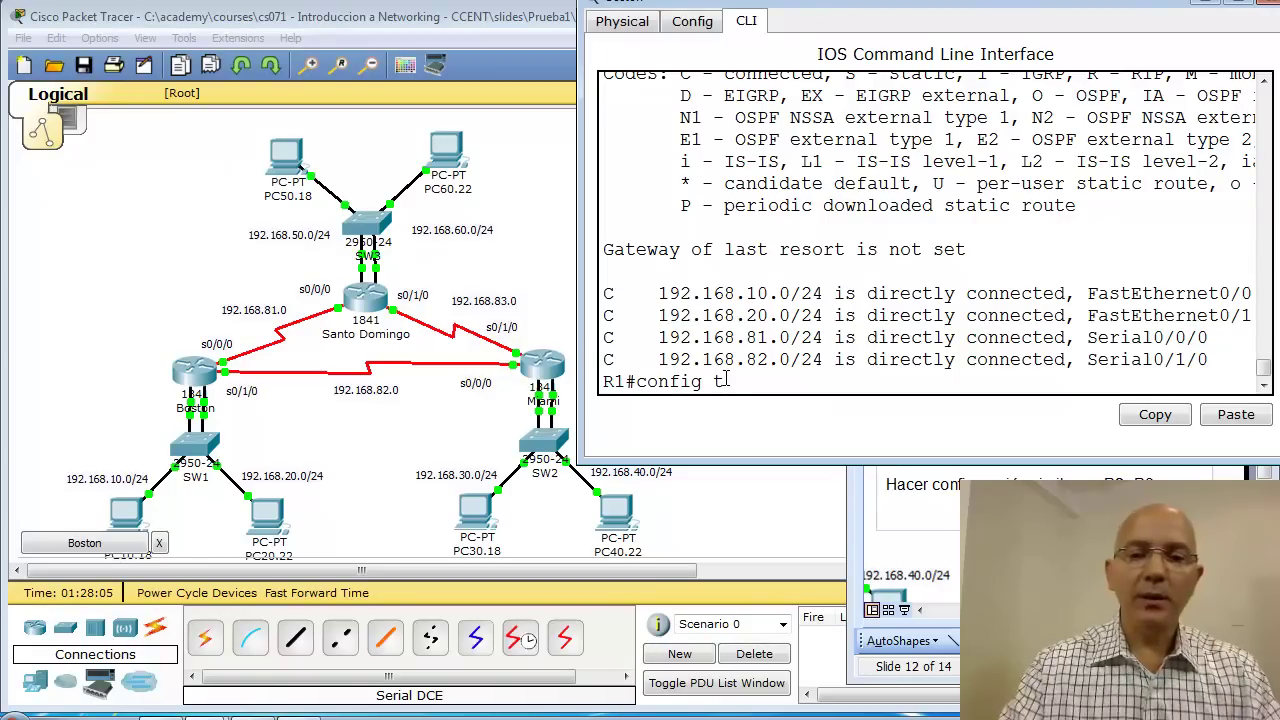
type("t")
key("Return")
type("ip ro")
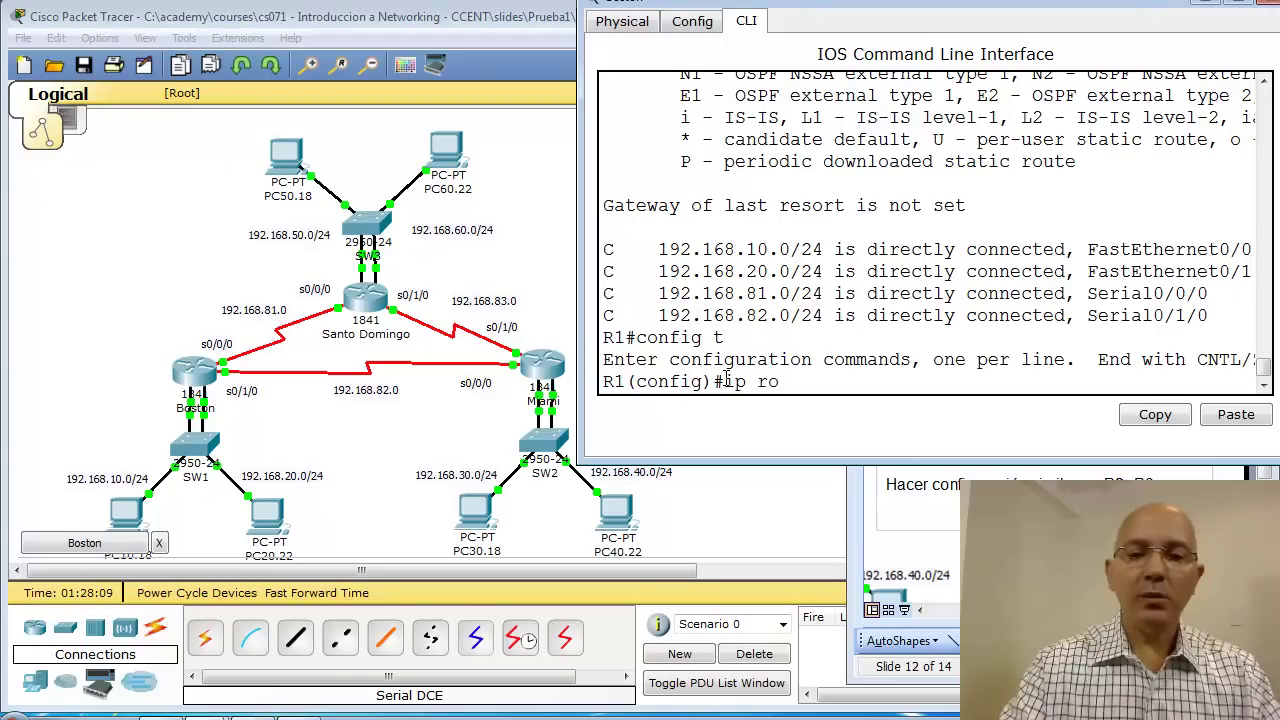
type("ute 19")
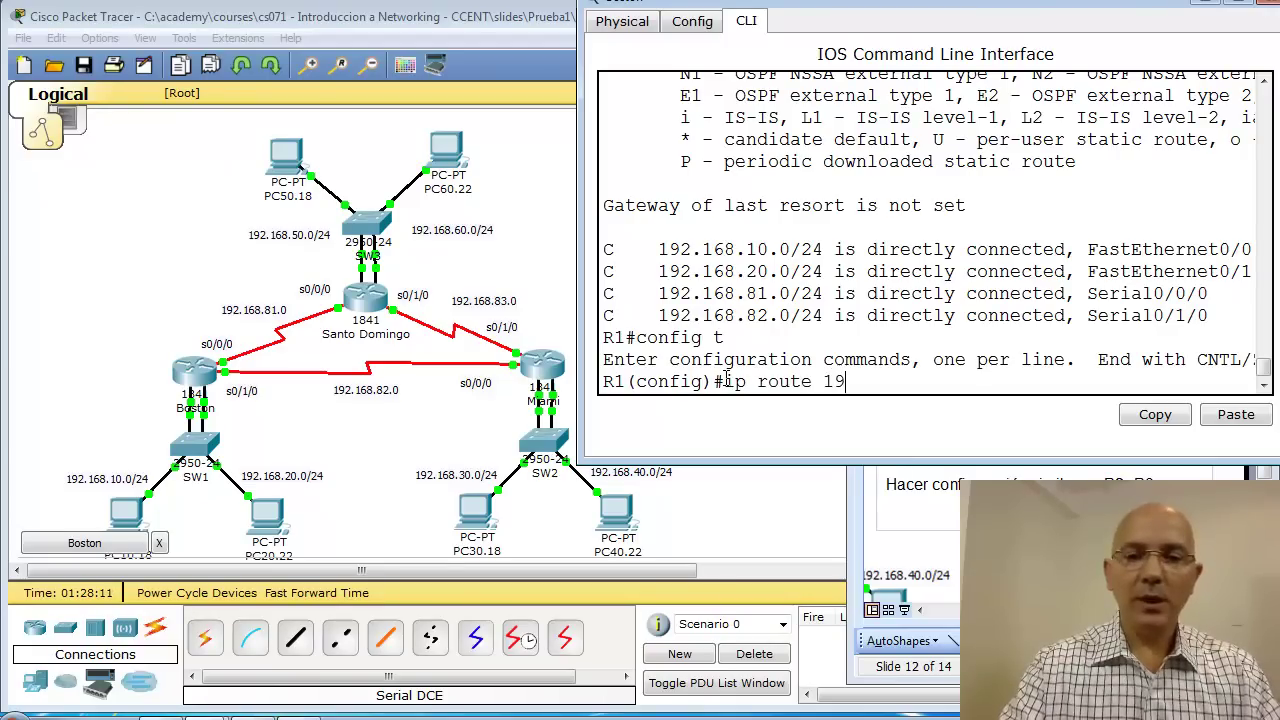
type("2.16")
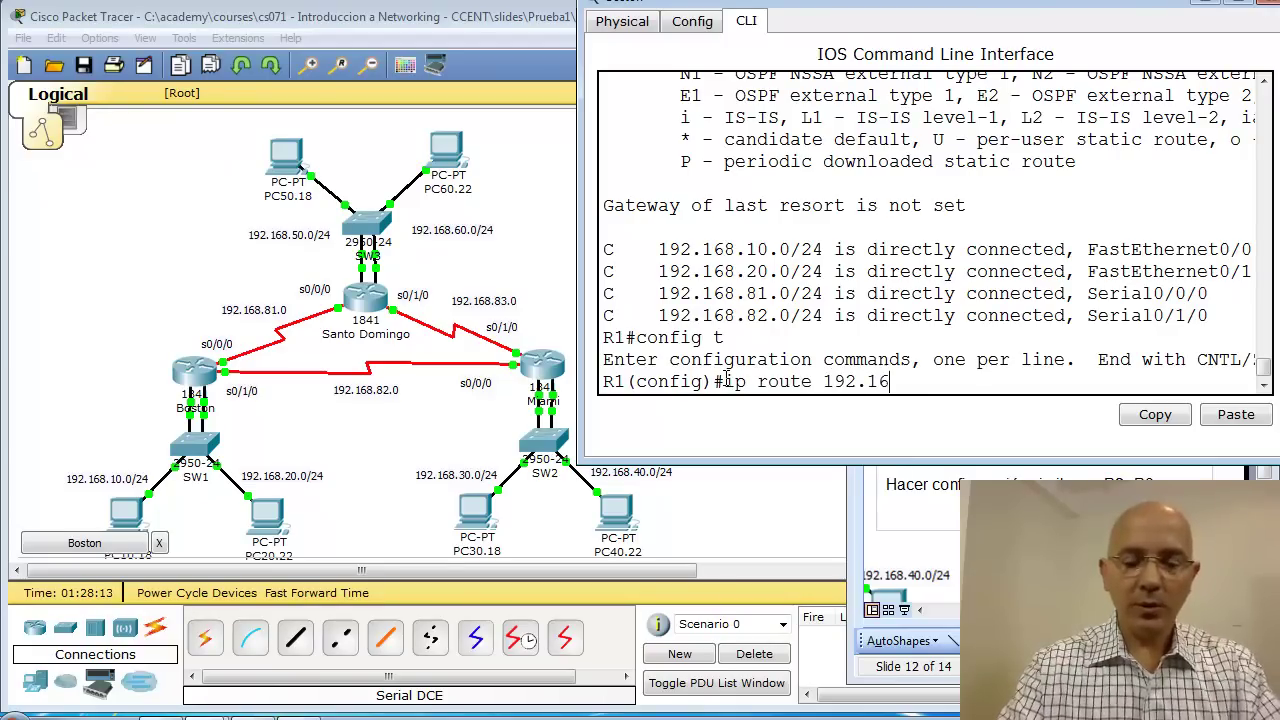
type("8.30.")
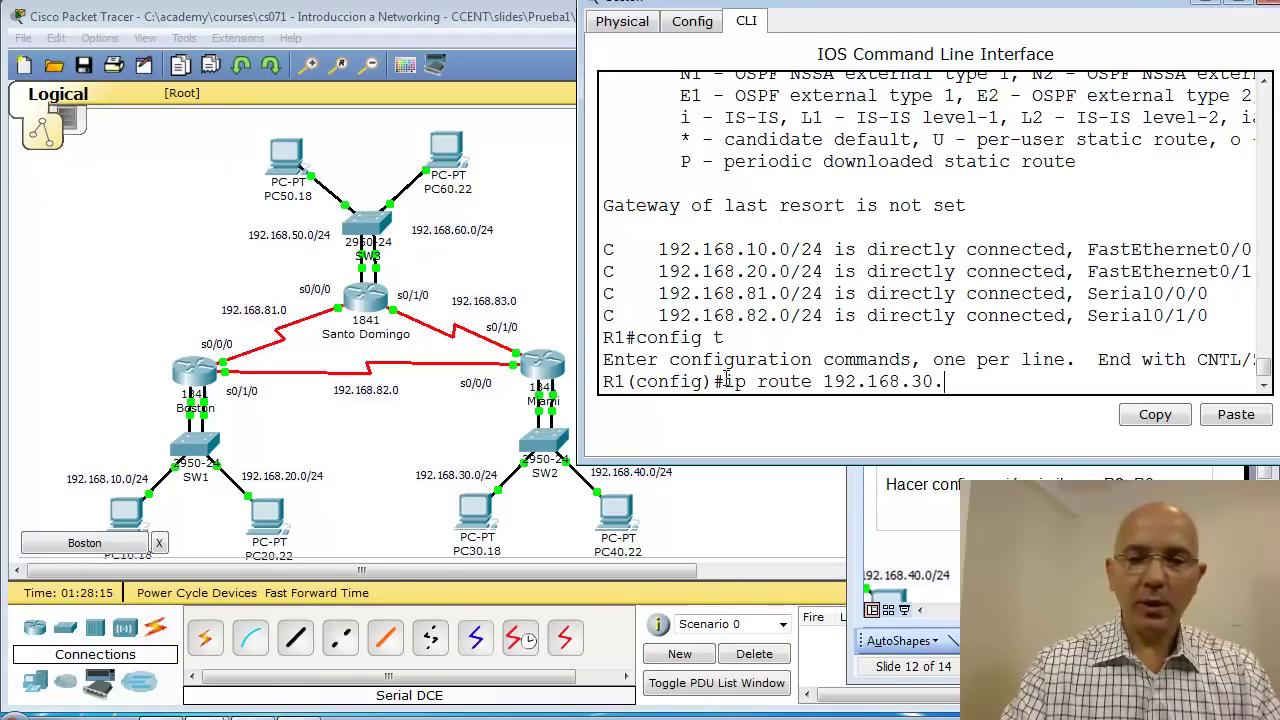
type("0 255.255.255.0")
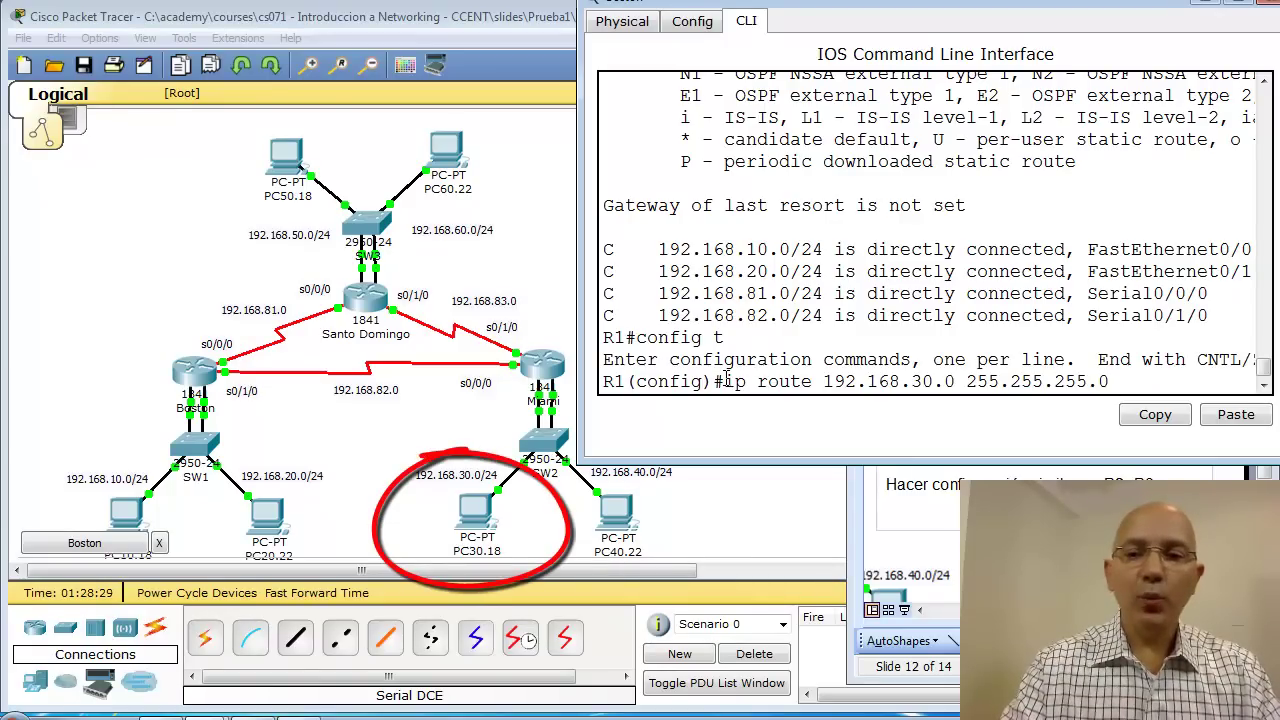
type("s0")
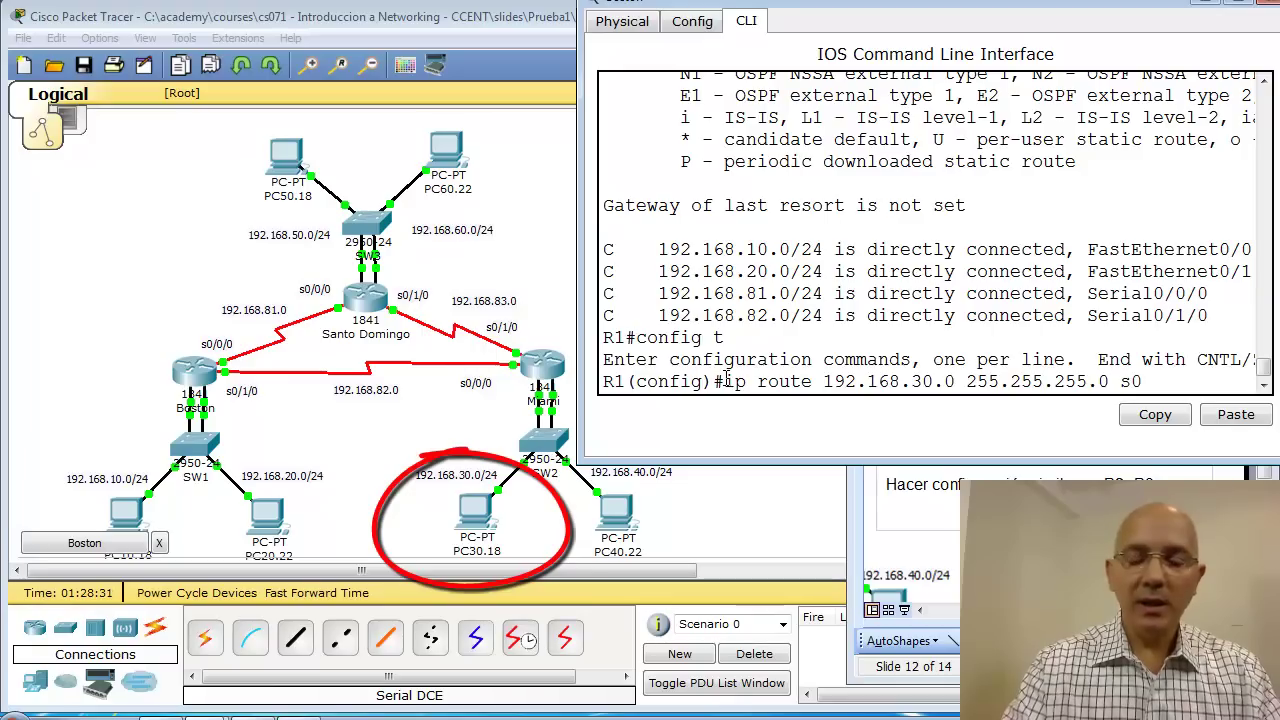
type("/")
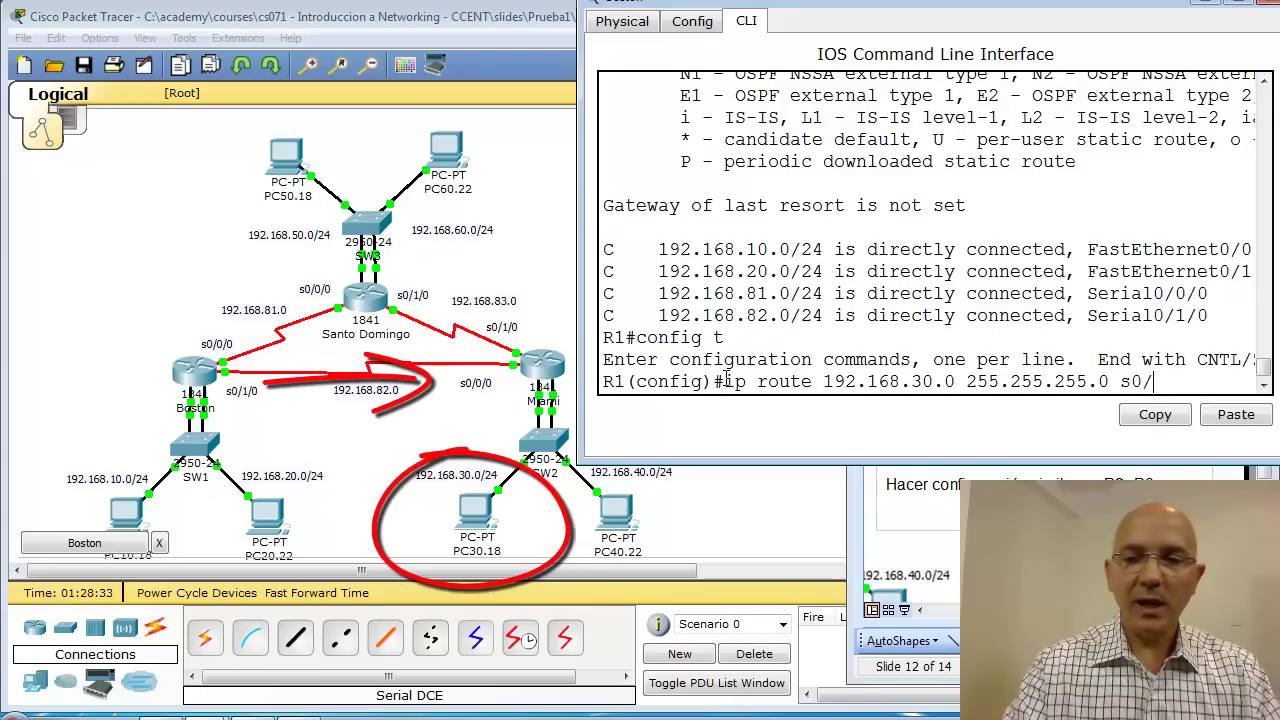
type("1/0")
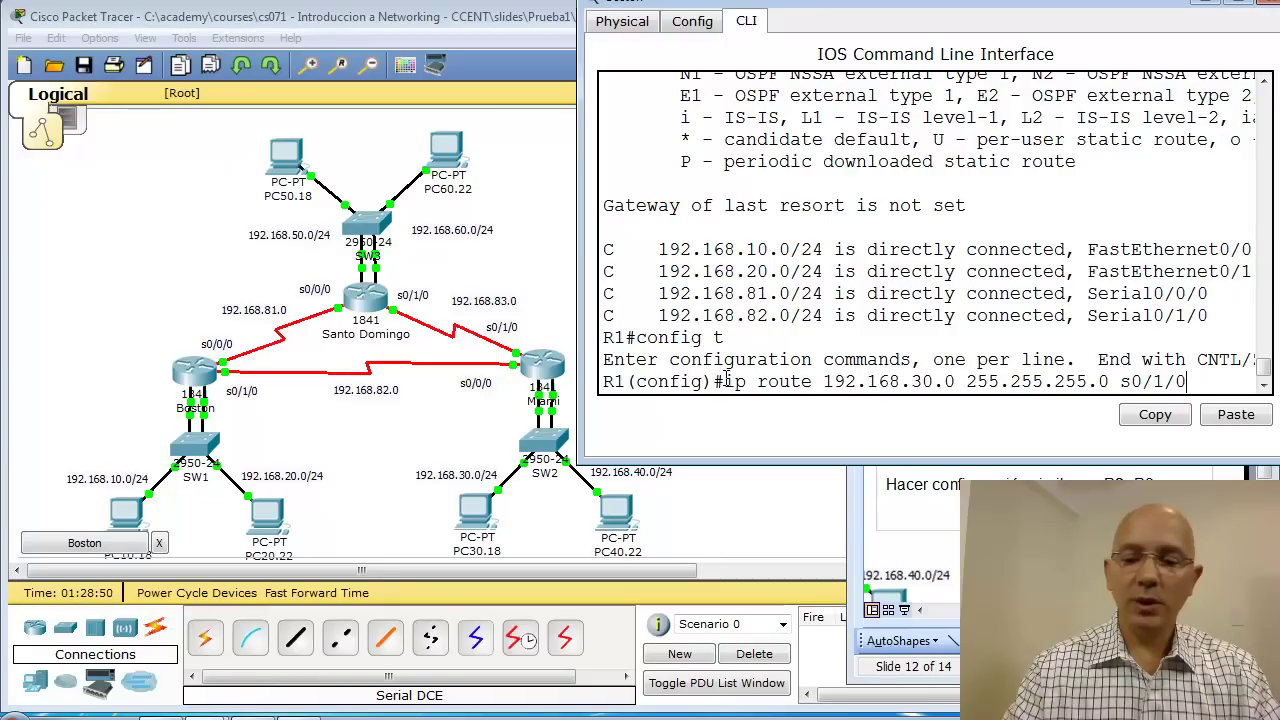
key("Return")
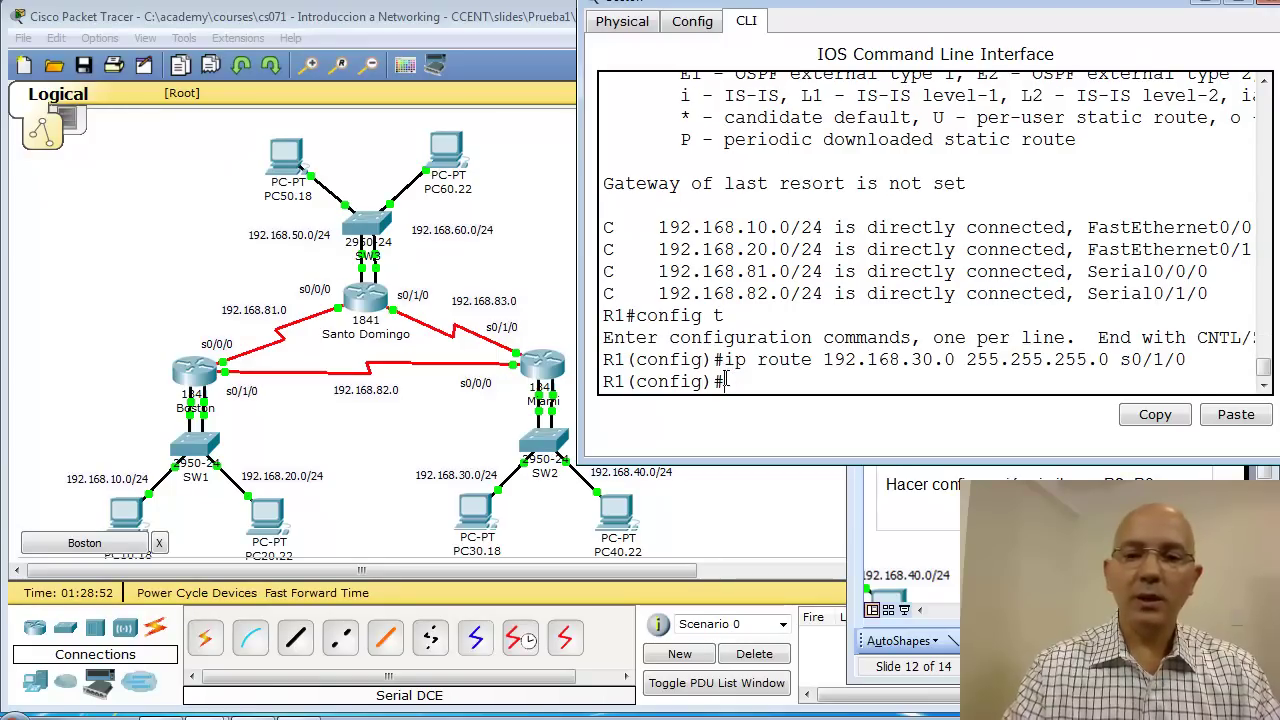
Add a static route on Boston to 192.168.40.0 with mask 255.255.255.0 via s0/1/0.
type("ip ro")
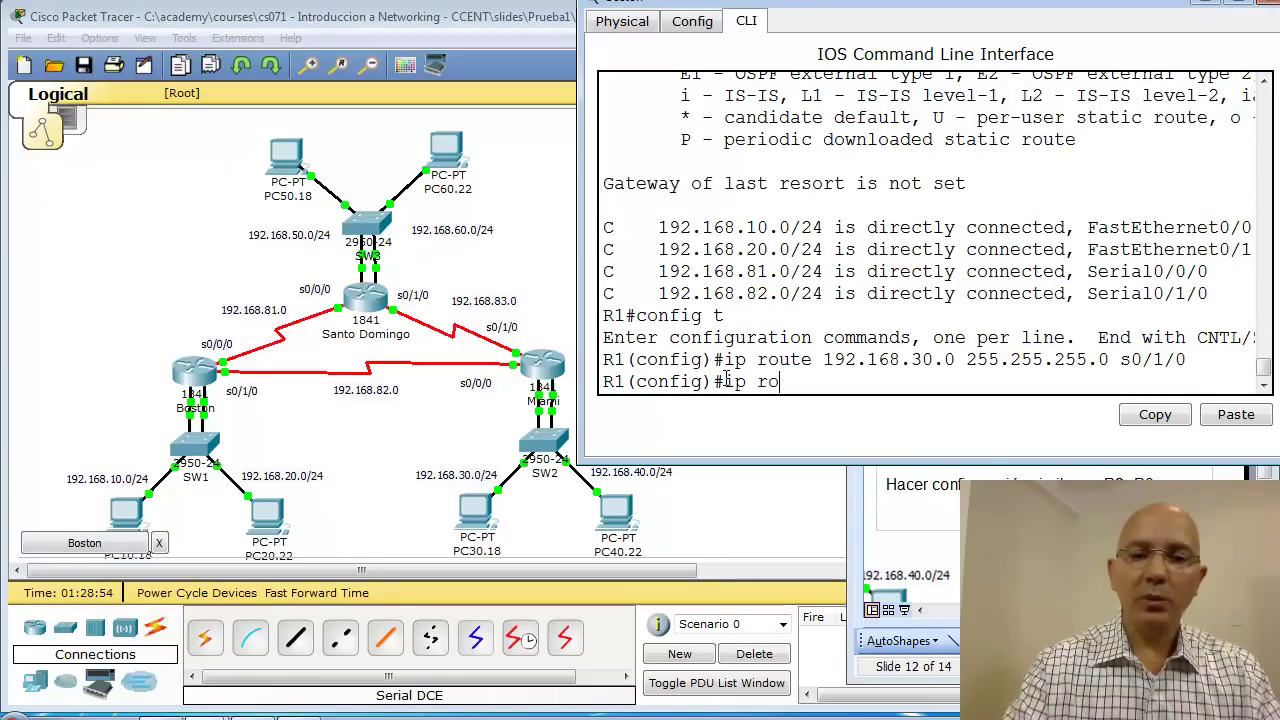
type("ute 192.1")
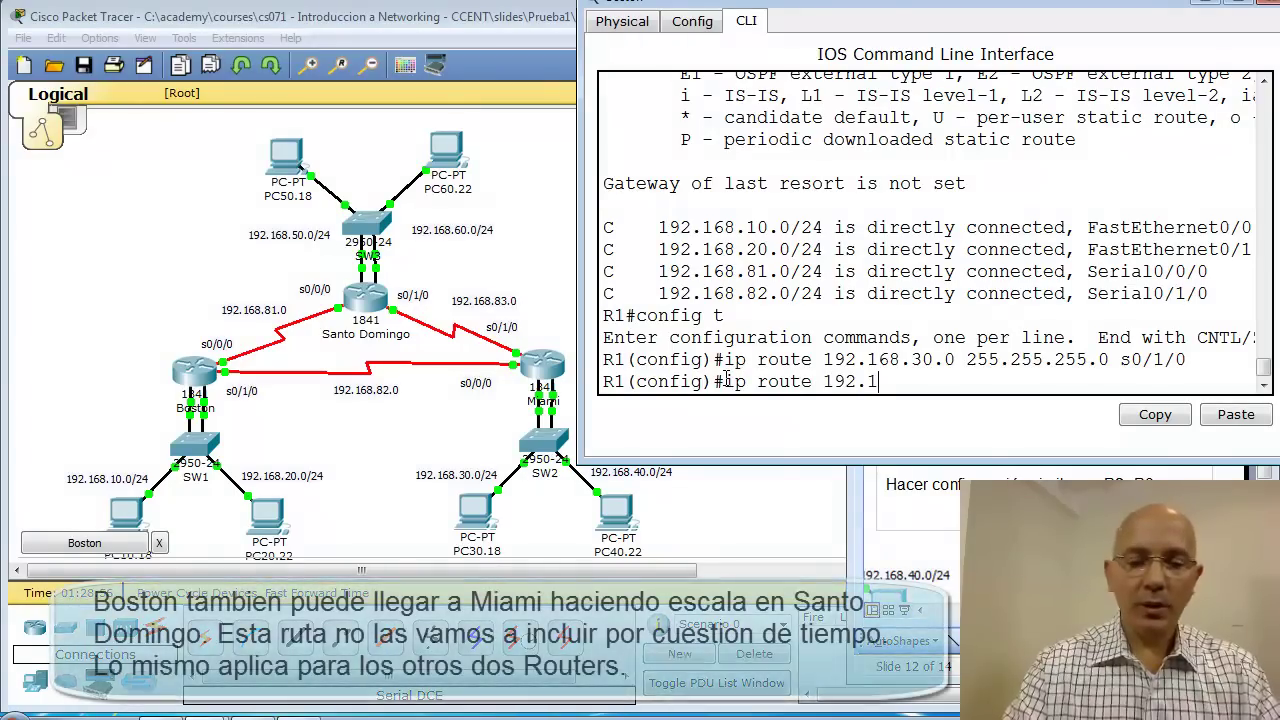
type("68.40.0 255.")
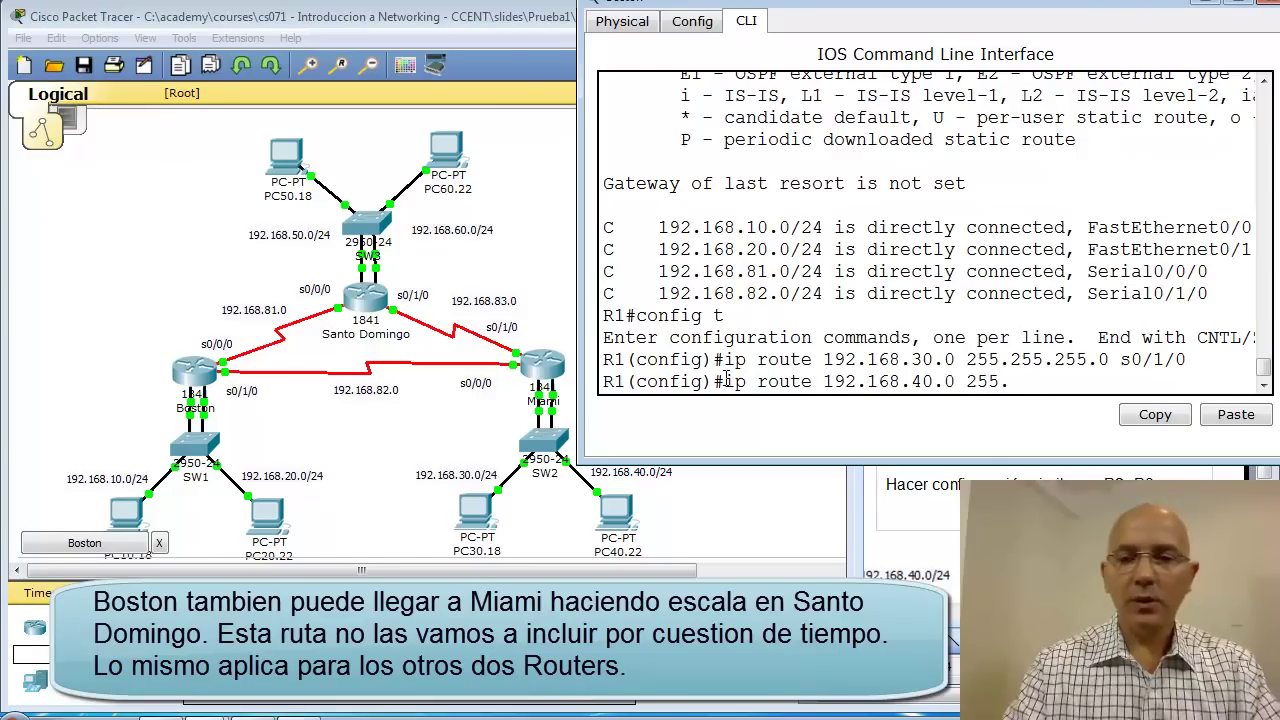
type("255.255.0")
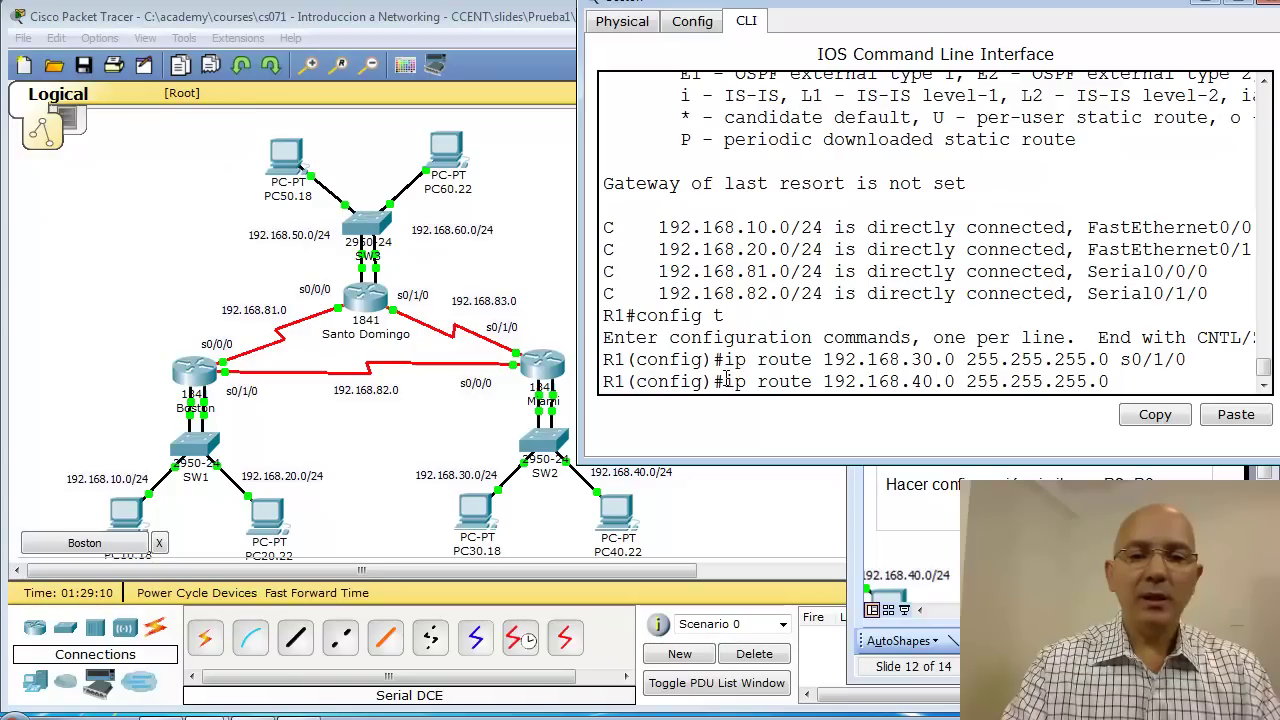
type("s0")
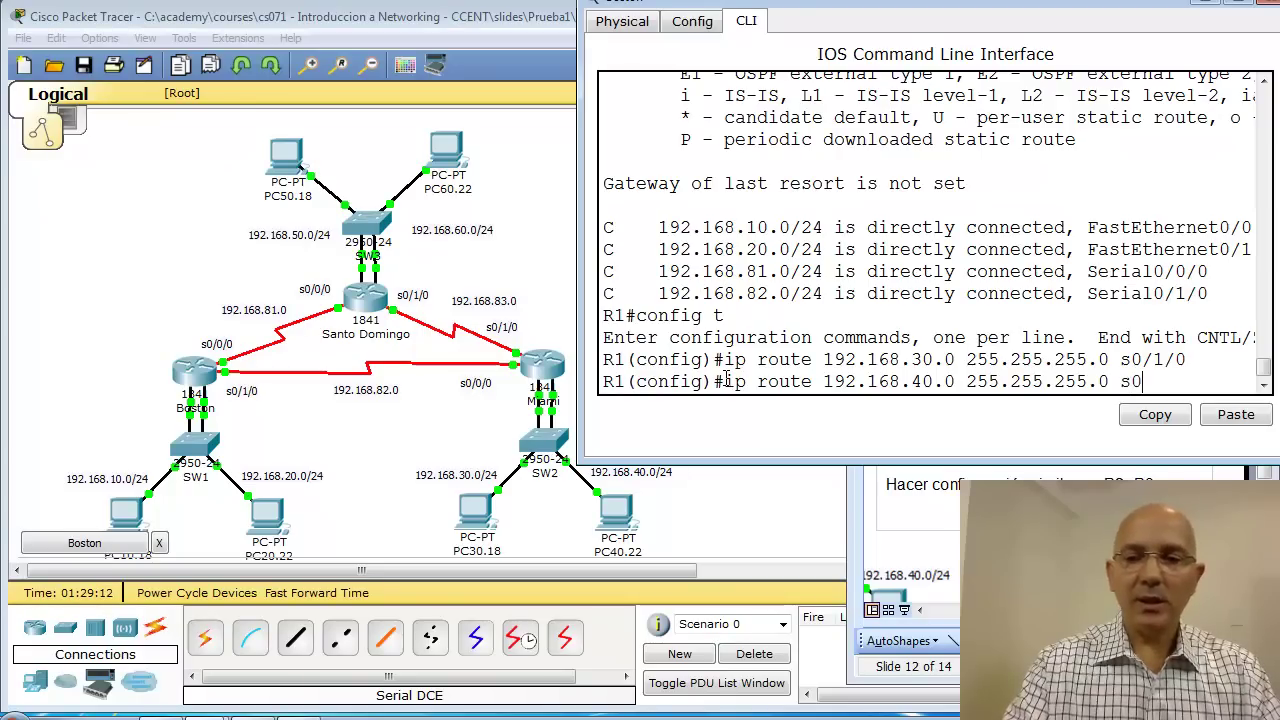
type("/1/")
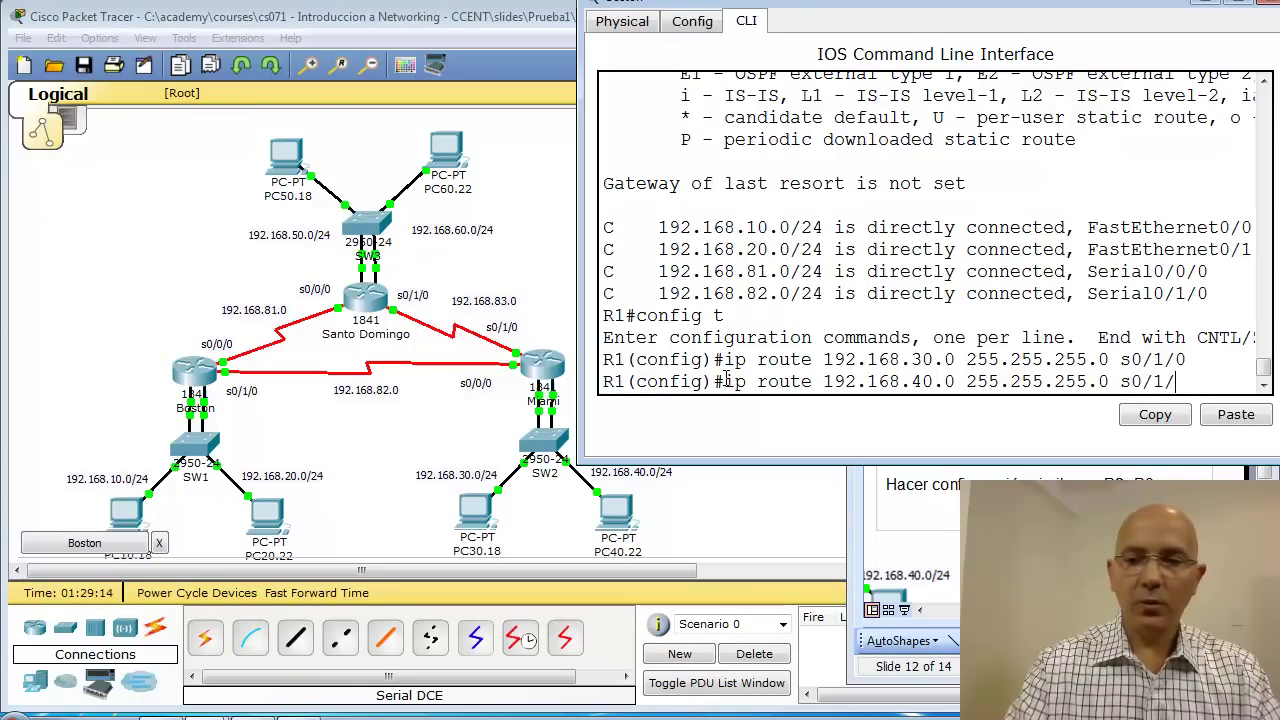
type("0")
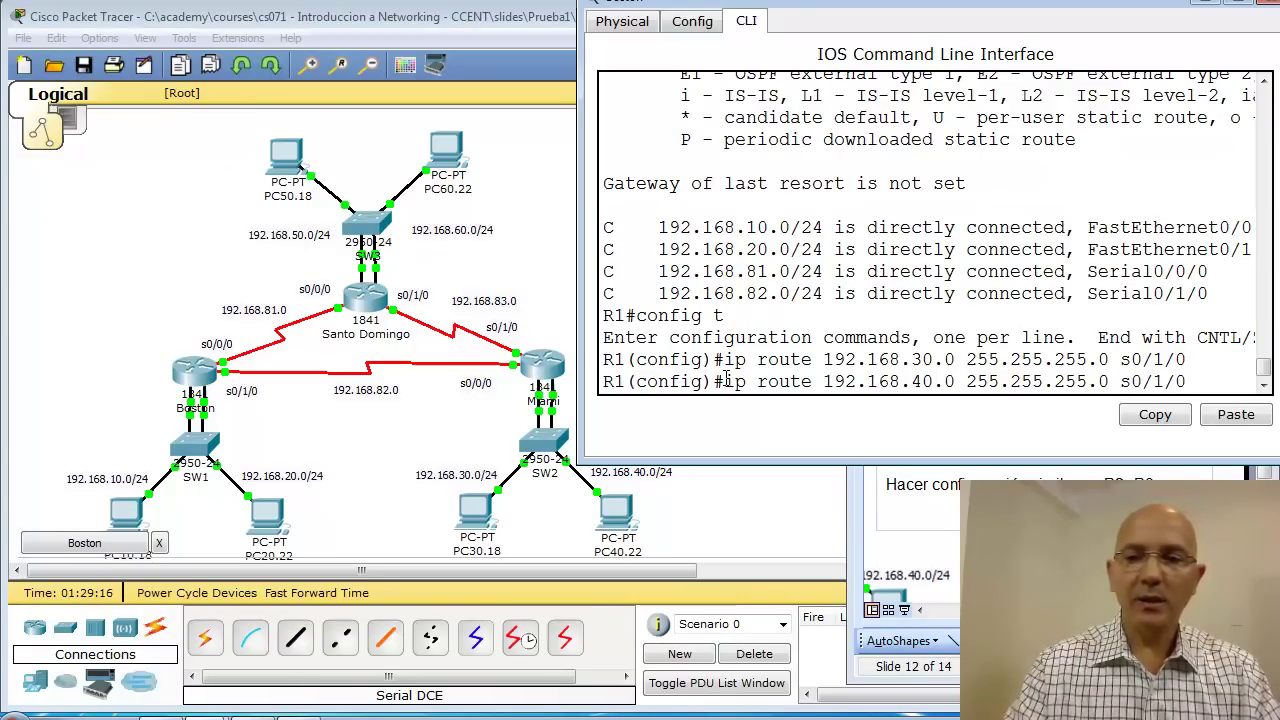
key("Return")
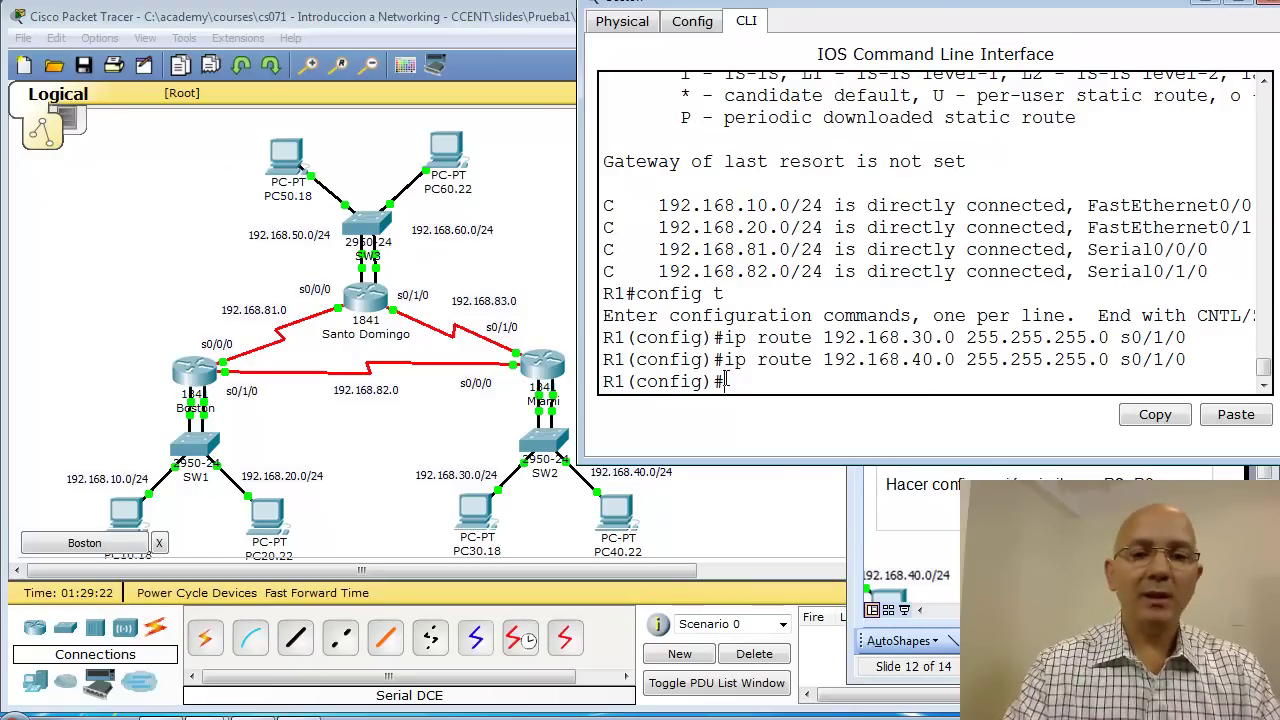
Add a static route on Boston to 192.168.50.0 with mask 255.255.255.0 via s0/0/0.
type("ip ro")
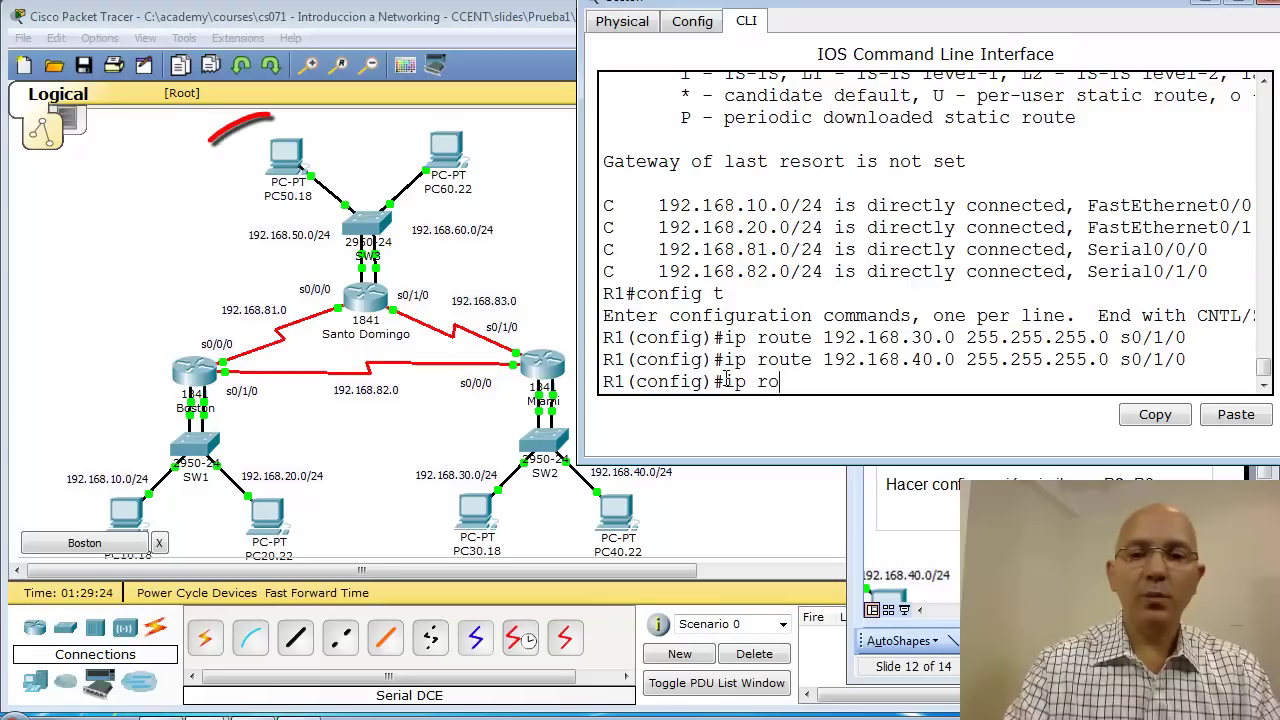
type("ute 192.1")
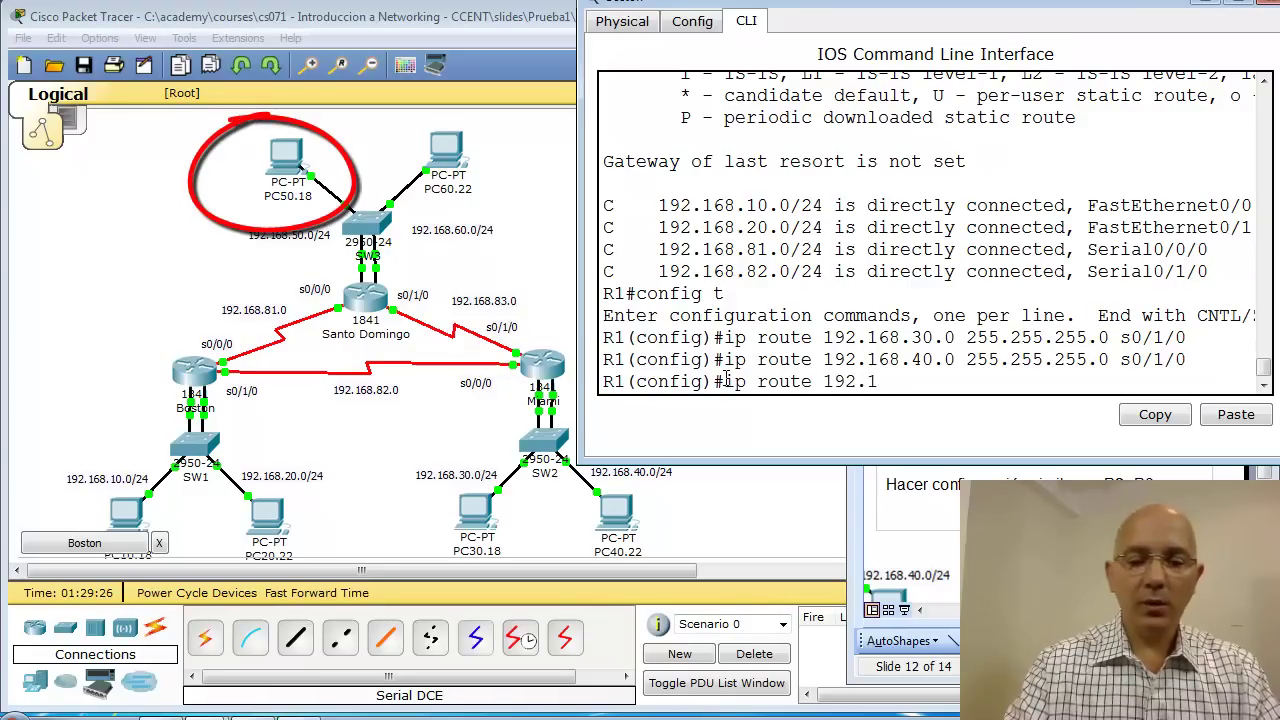
type("68.50.0 2")
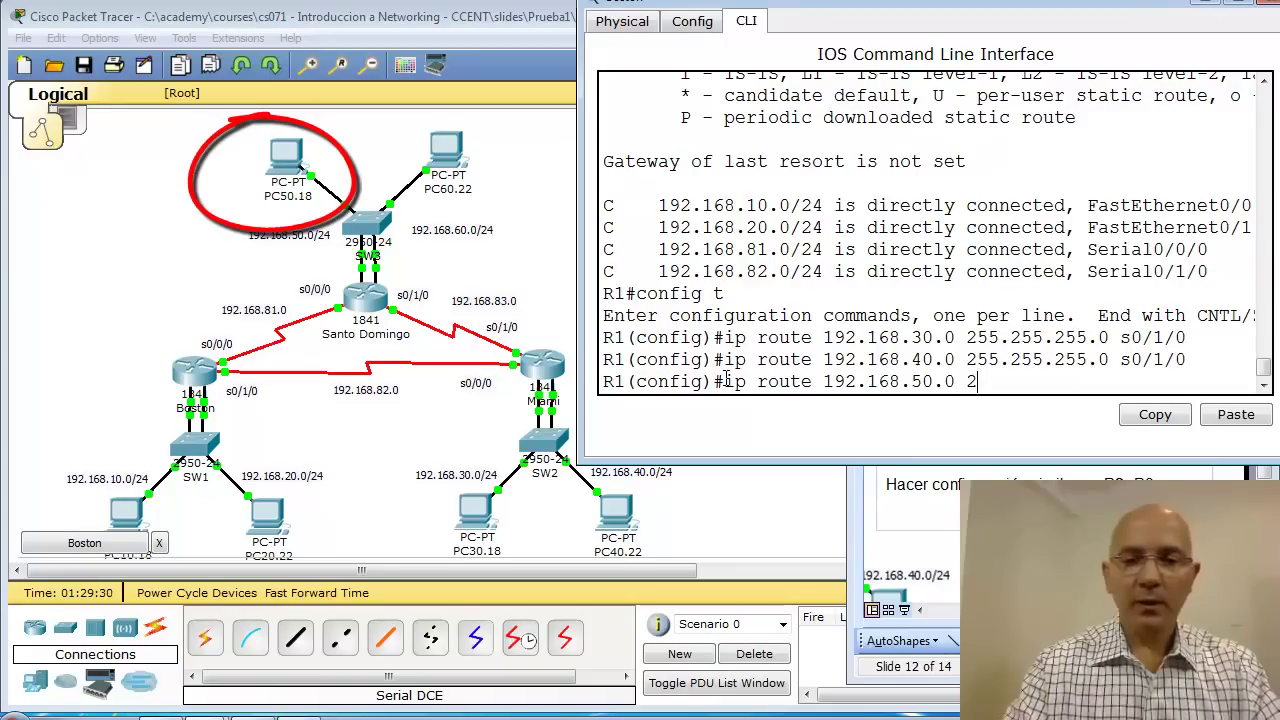
type("55.255.25")
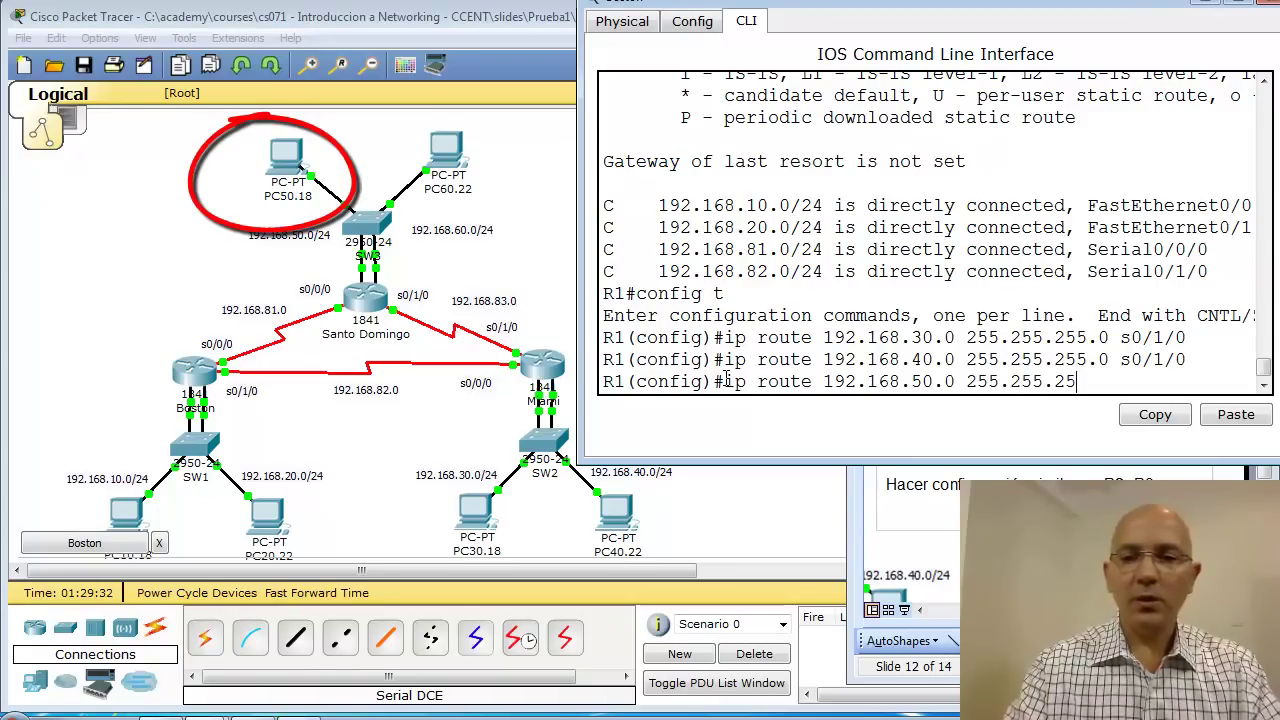
type("5.0")
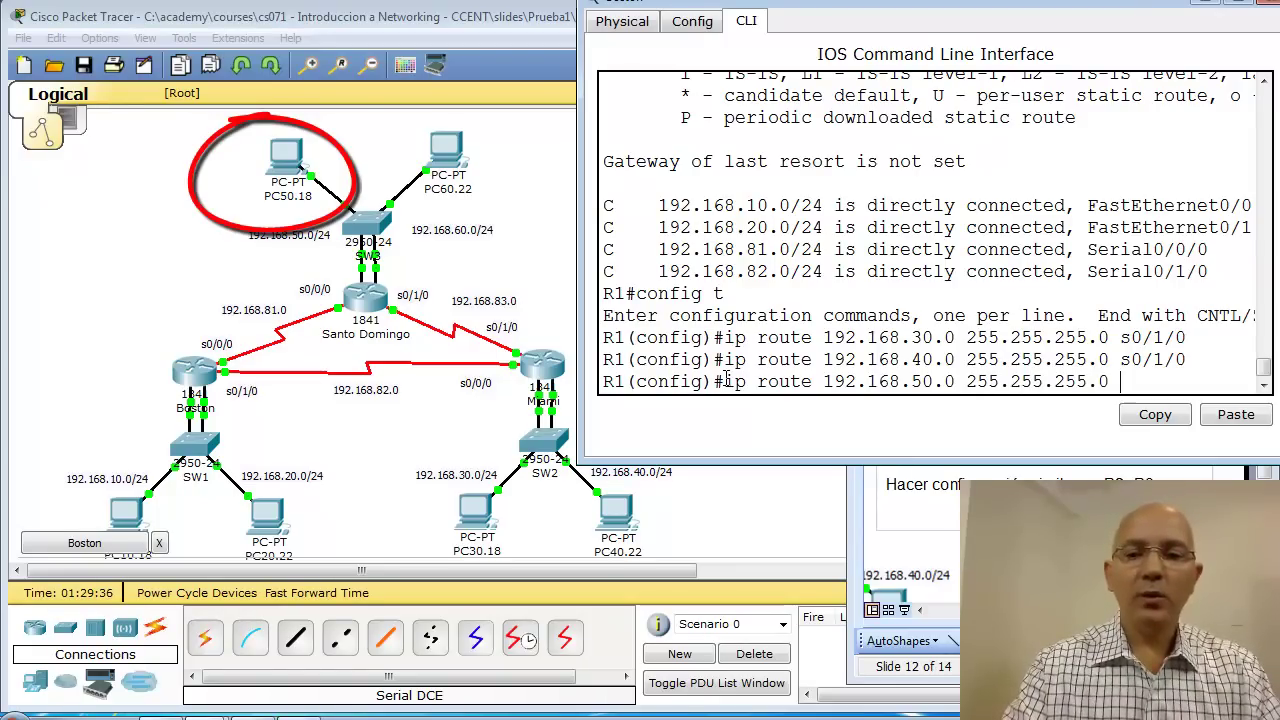
left_click_drag(235, 336, 330, 286)
left_click_drag(330, 288, 305, 322)
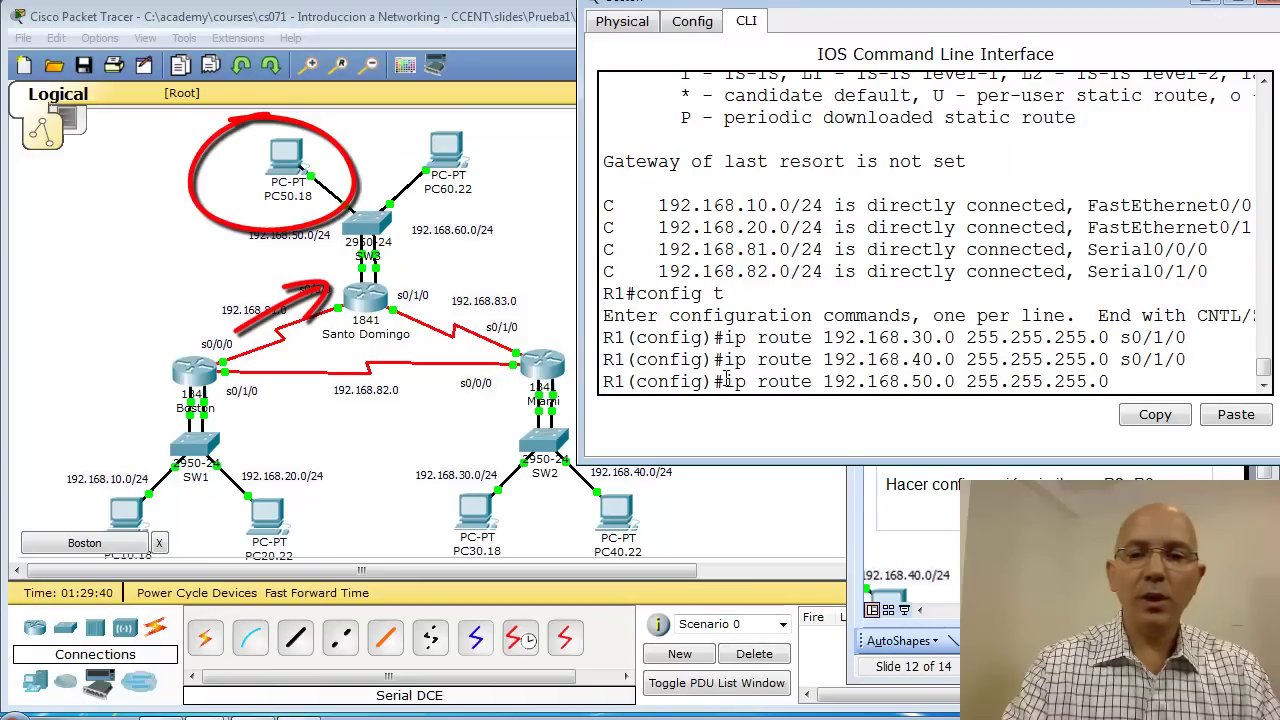
type("s")
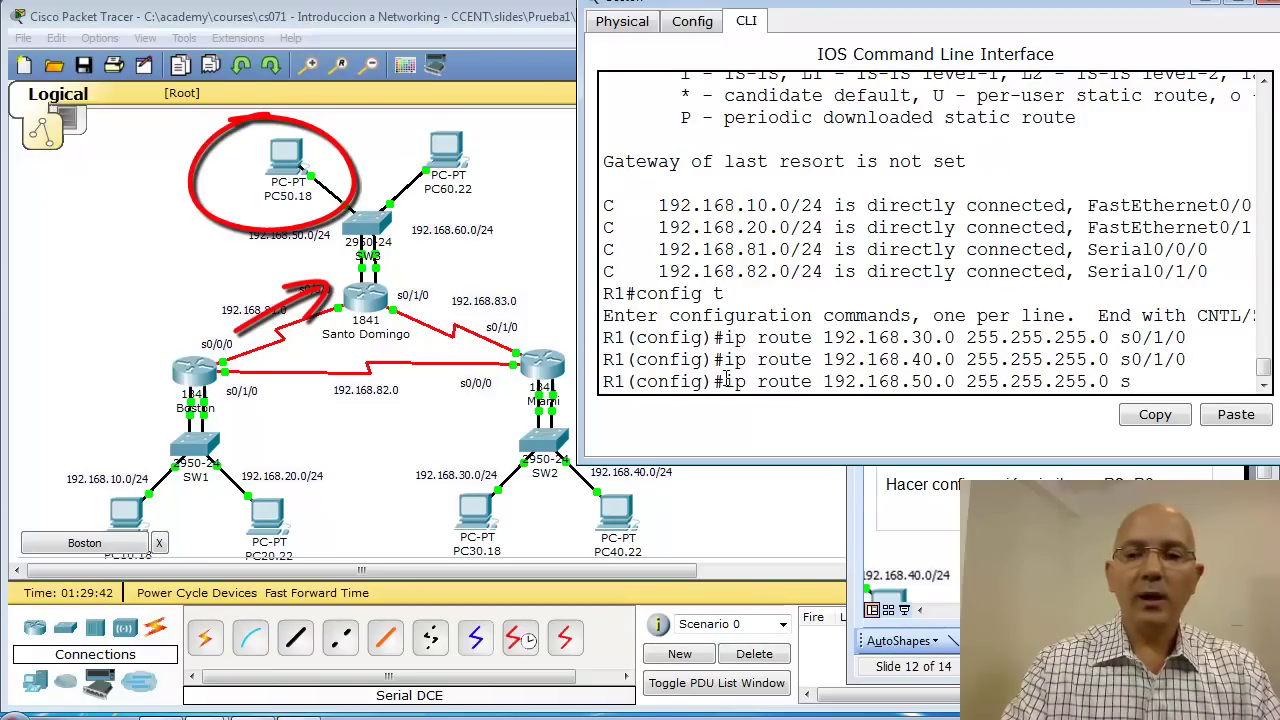
type("0/0/0")
key("Return")
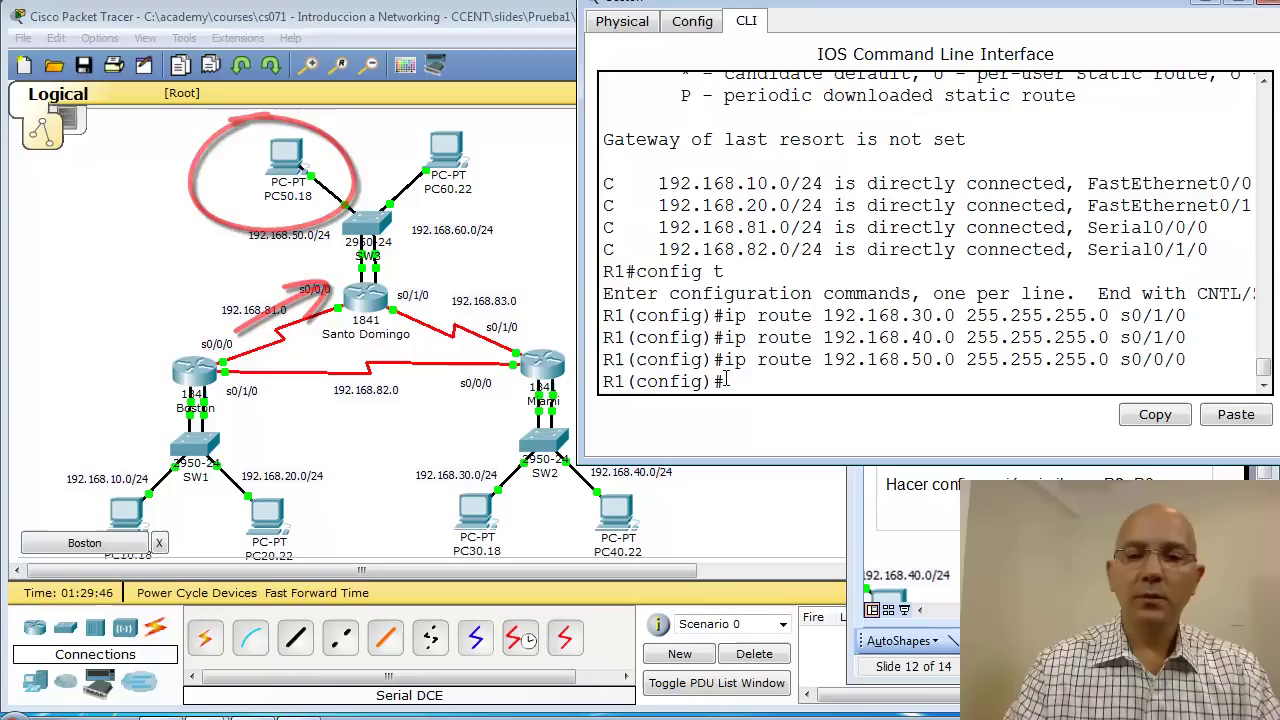
Add a static route on Boston to 192.168.60.0 with mask 255.255.255.0 via s0/0/0.
type("ip route 192.168.60.0 ")
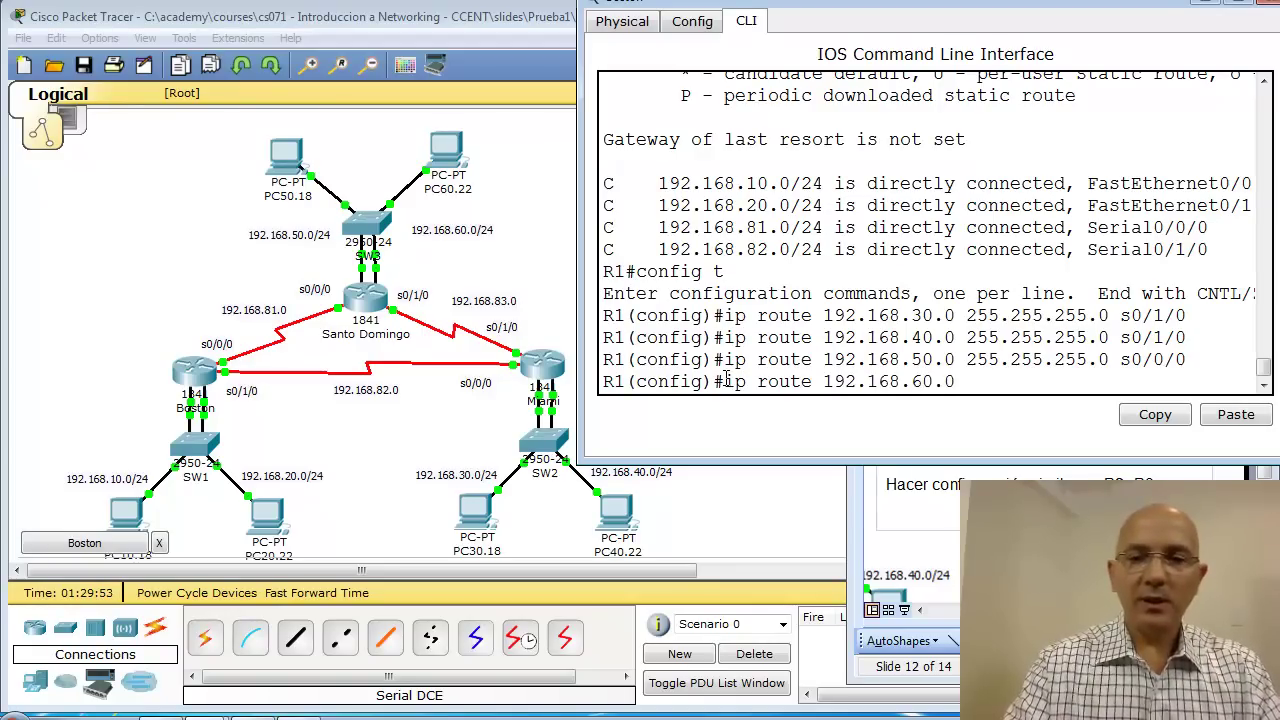
type("255.25")
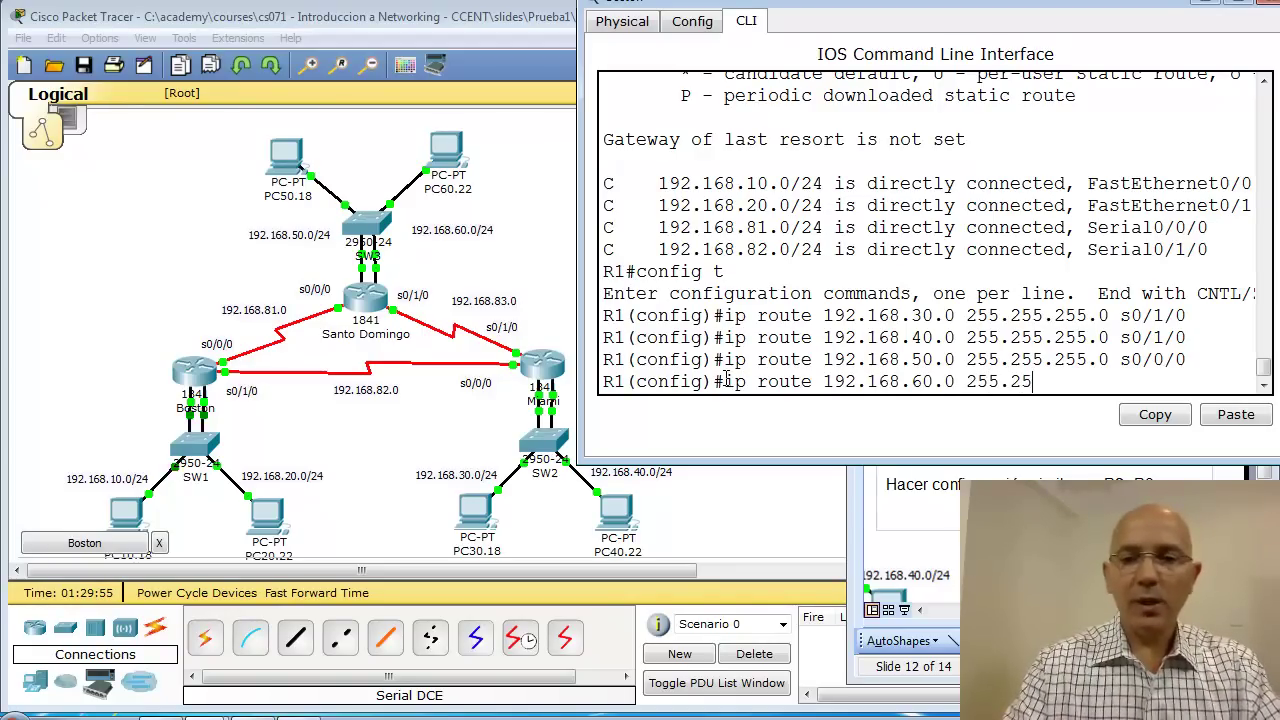
type("5.255.0")
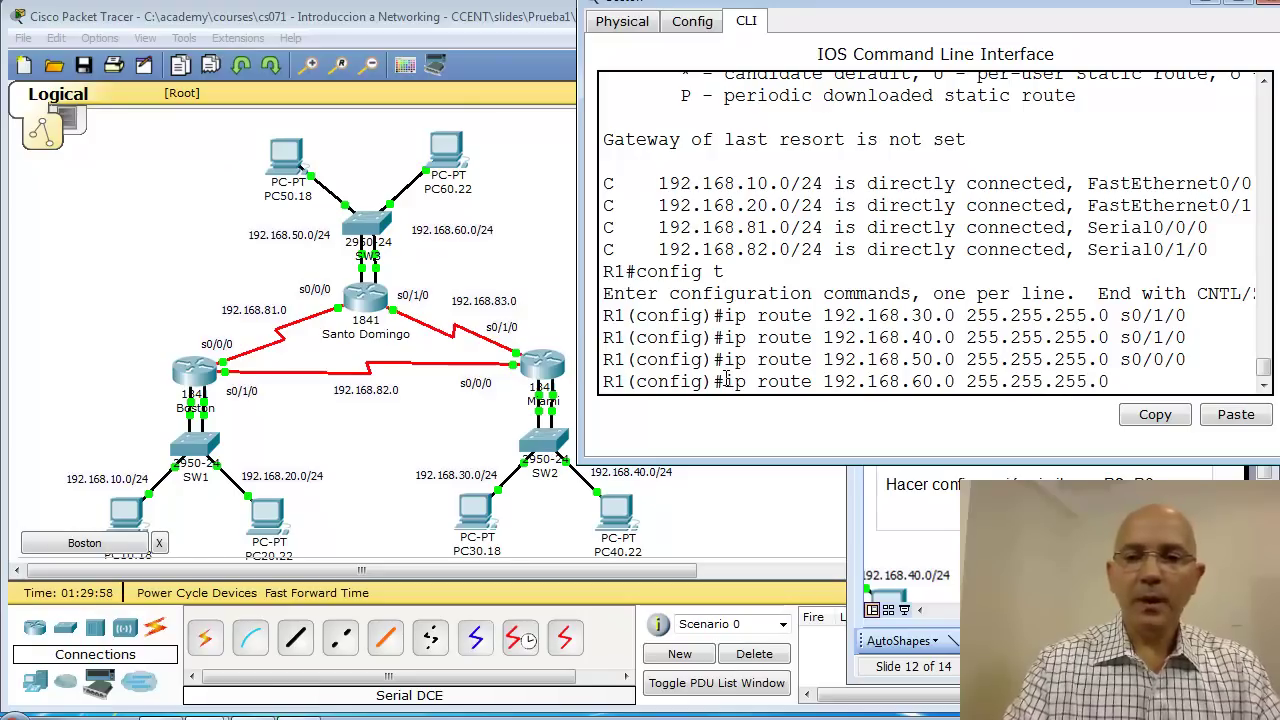
type(" s0/")
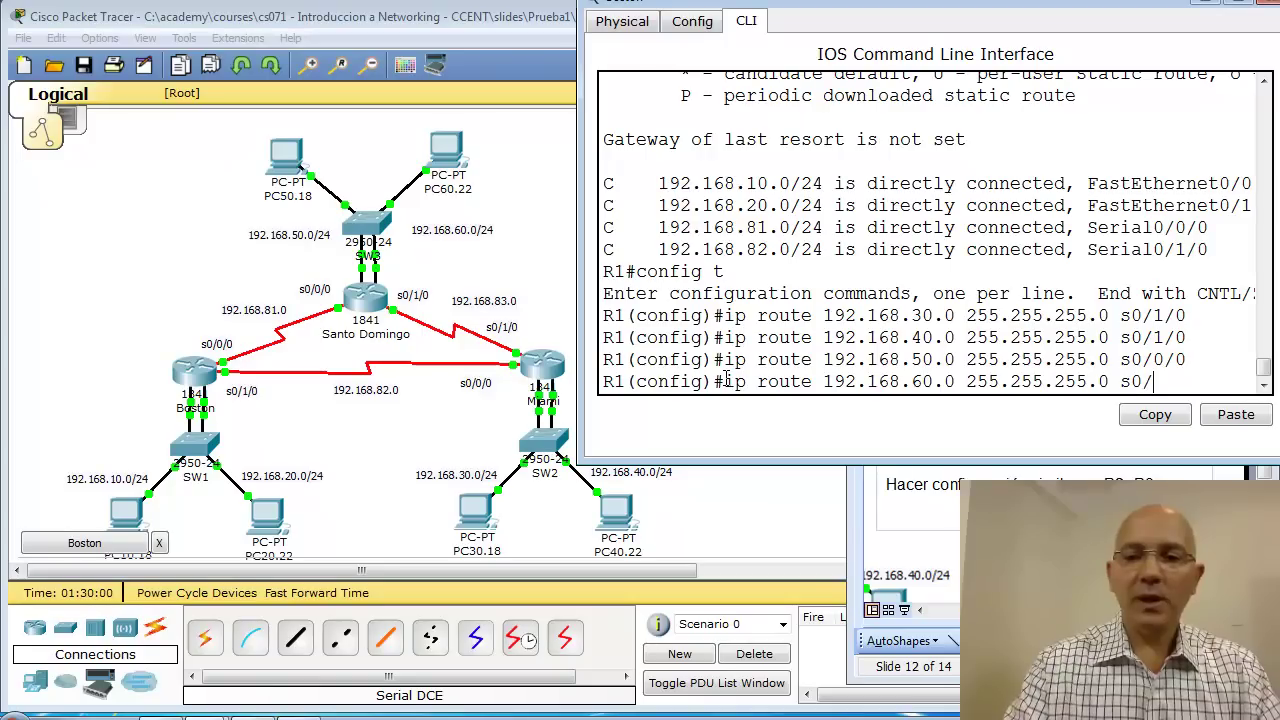
type("0/0")
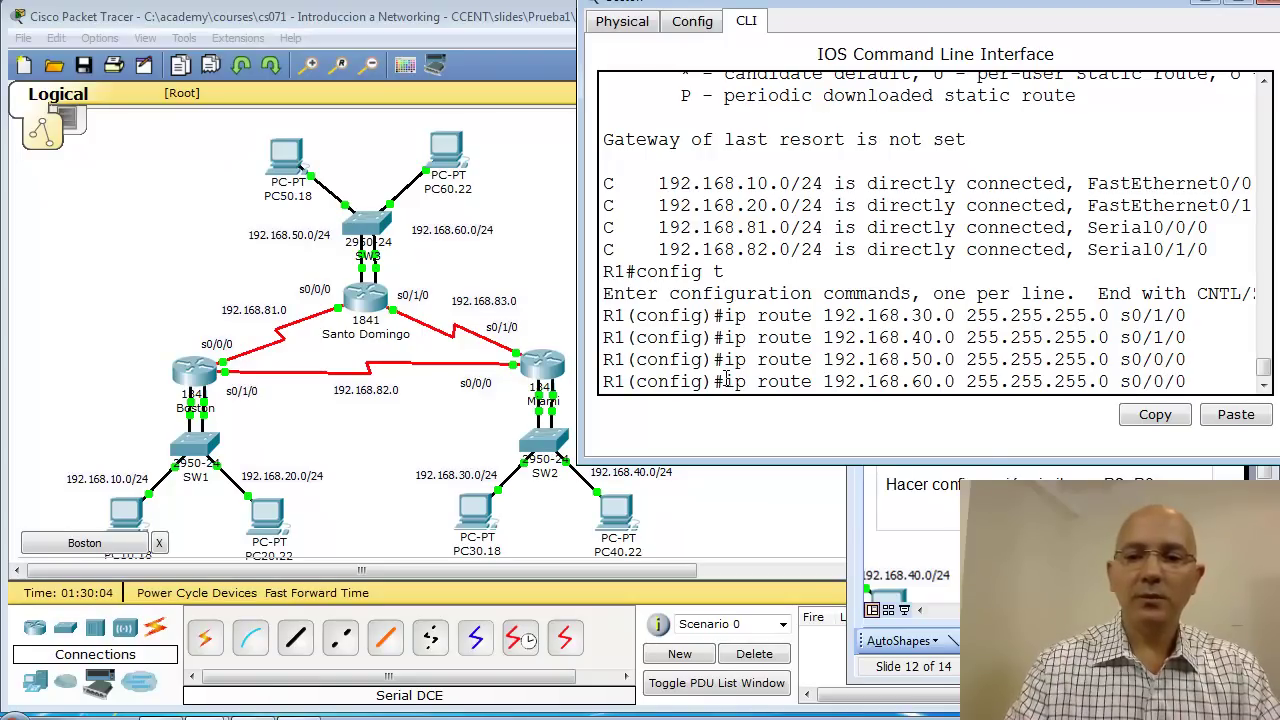
key("Return")
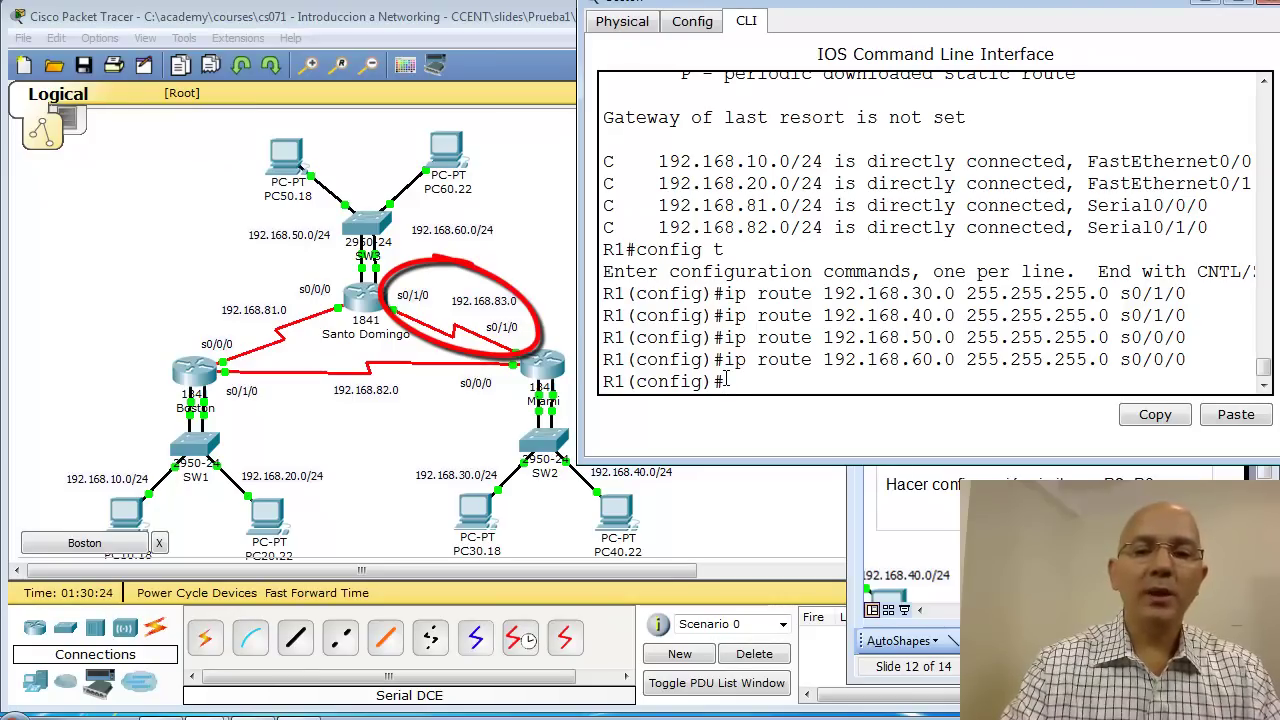
Add a static route on Boston to the Santo Domingo–Miami link network 192.168.83.0 with mask 255.255.255.0 via s0/0/0.
type("ip route 192.1")
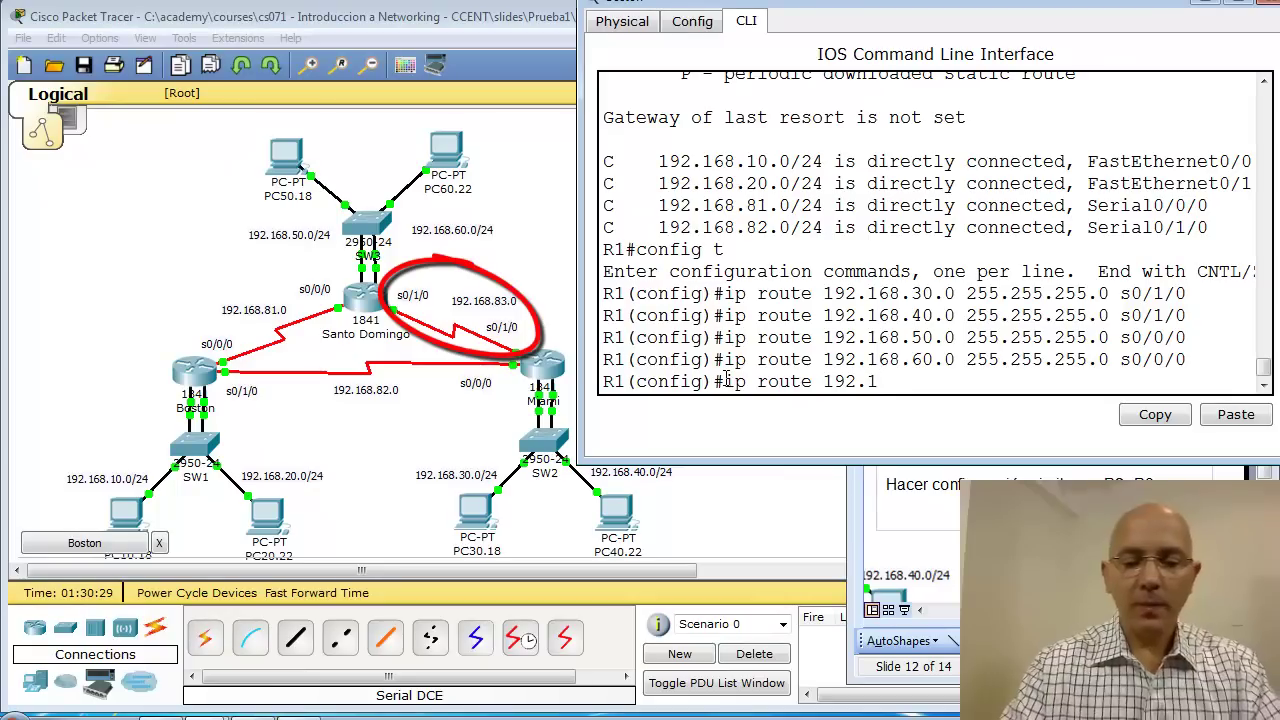
type("68.83.0")
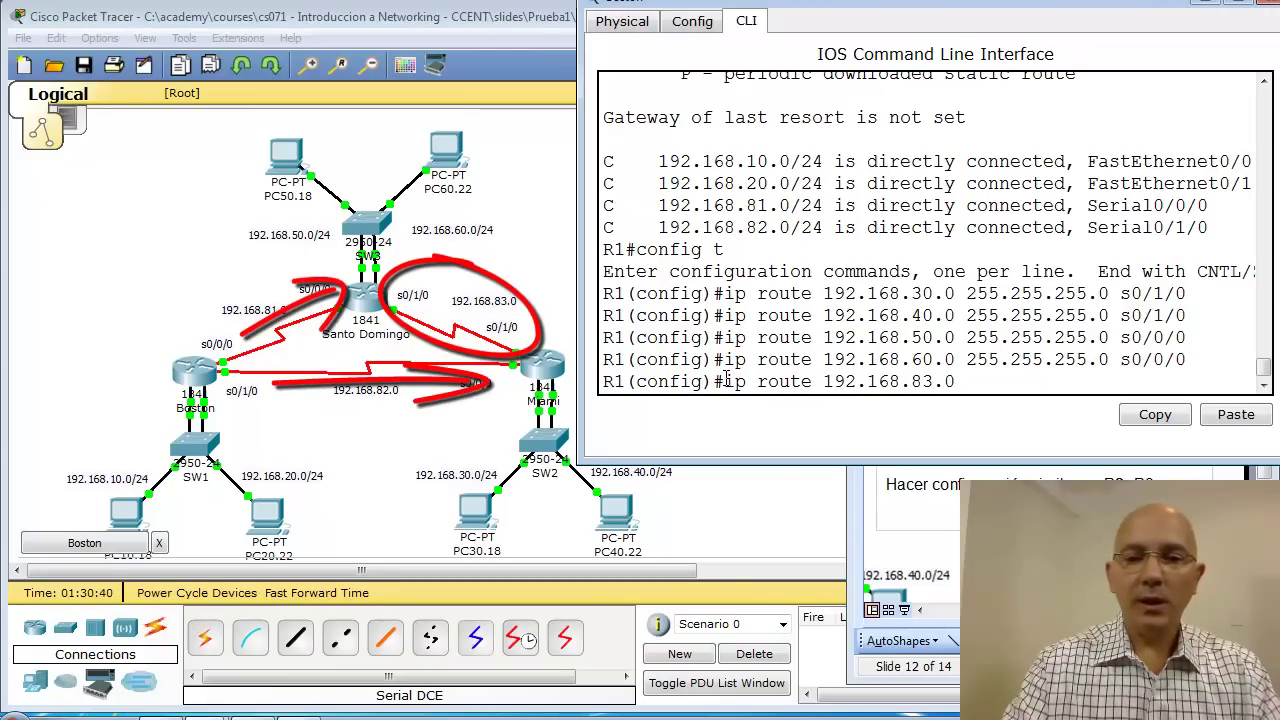
type("255.255")
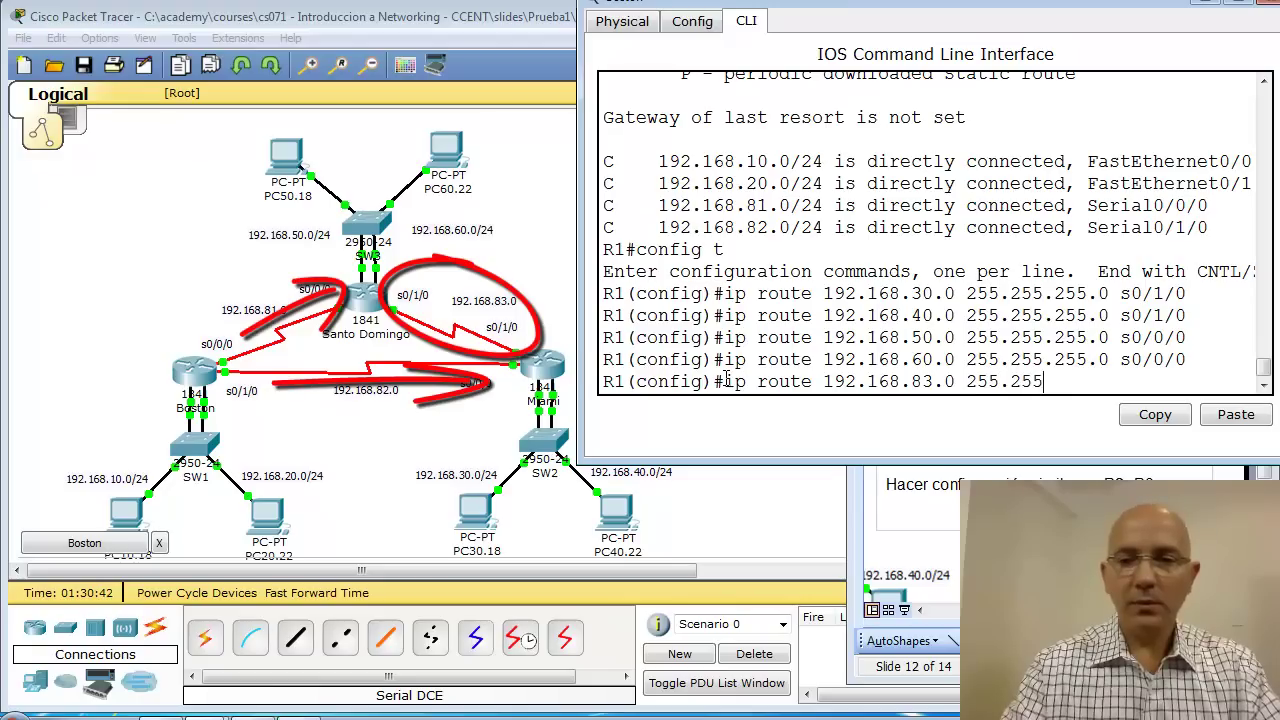
type(".255.255.0 s0/0/")
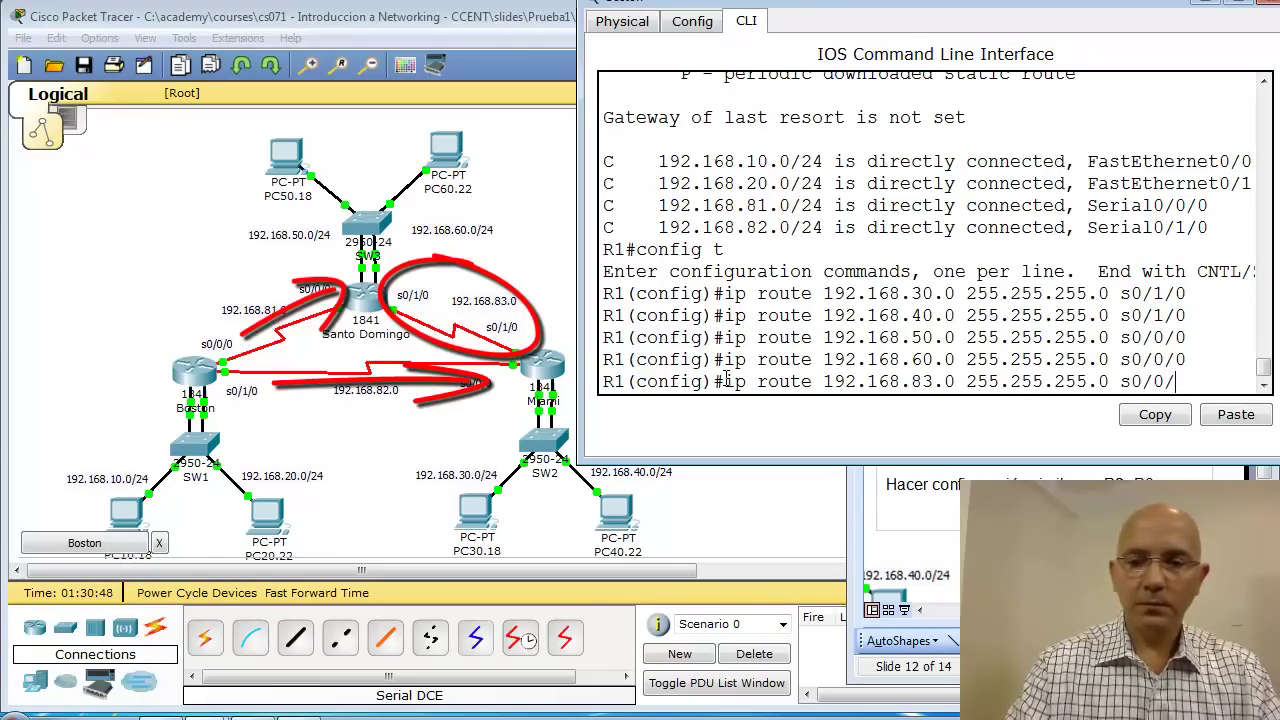
type("0")
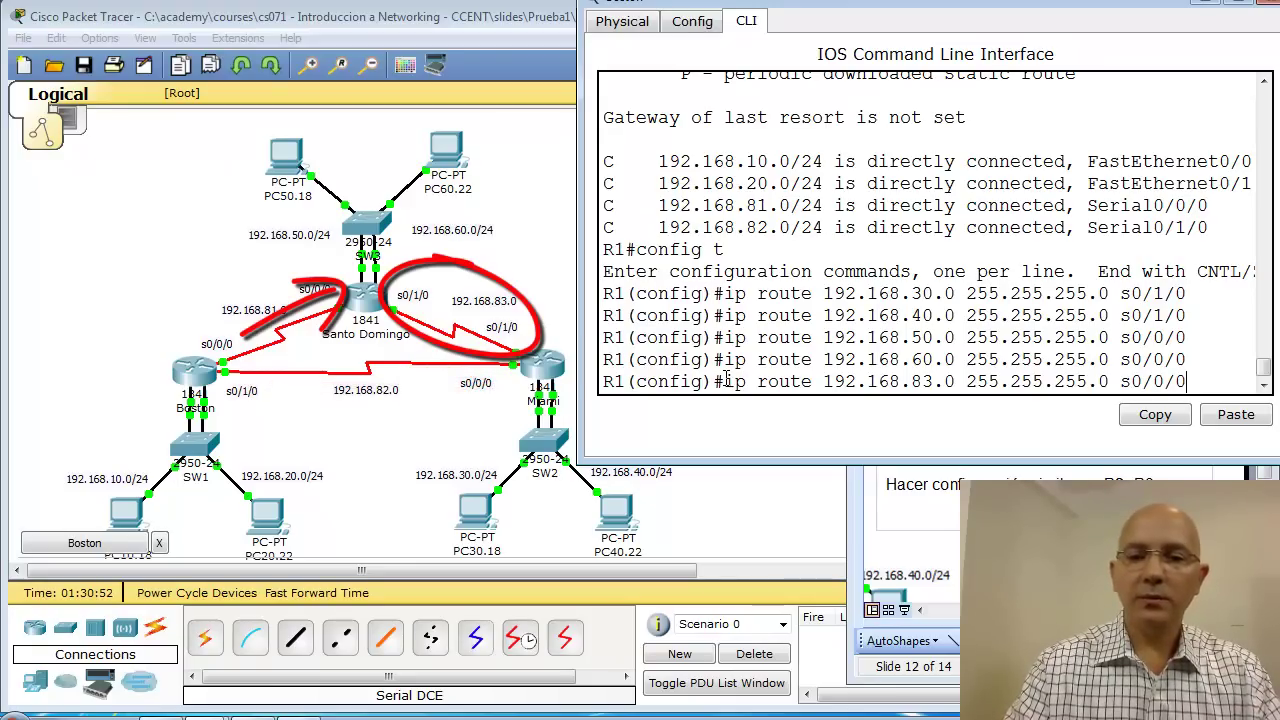
key("Return")
Leave configuration mode on Boston and check its routing table with show ip route.
type("end")
key("Return")
key("Return")
type("show ip route")
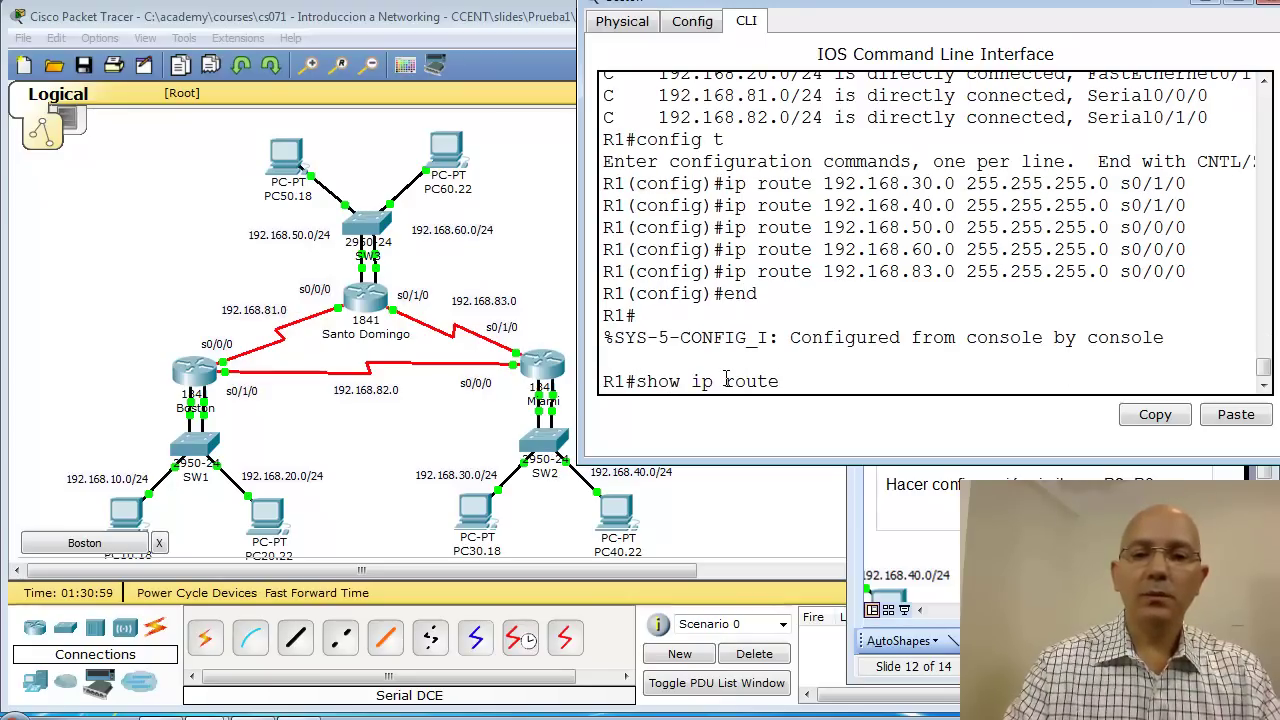
key("Return")
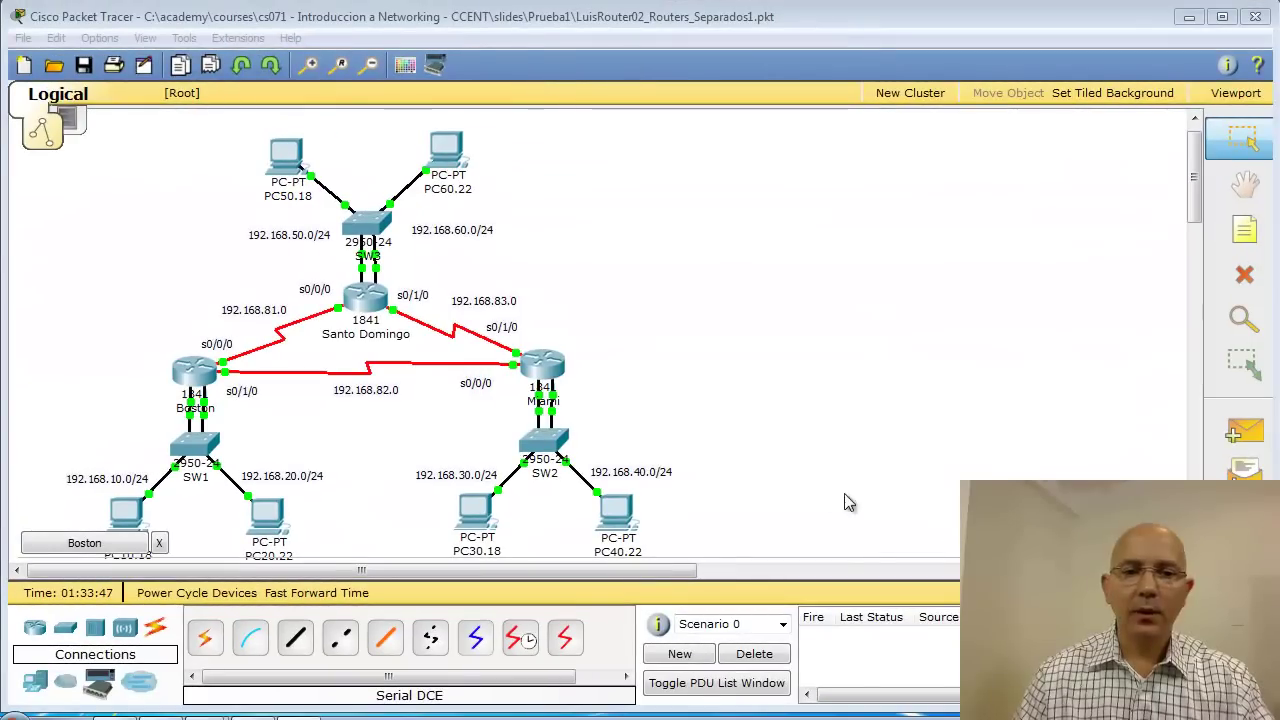
Open Miami's CLI beside the topology, enter privileged mode with enable, and check its routing table with show ip route.
left_click(538, 375)
left_click_drag(464, 96, 946, 106)
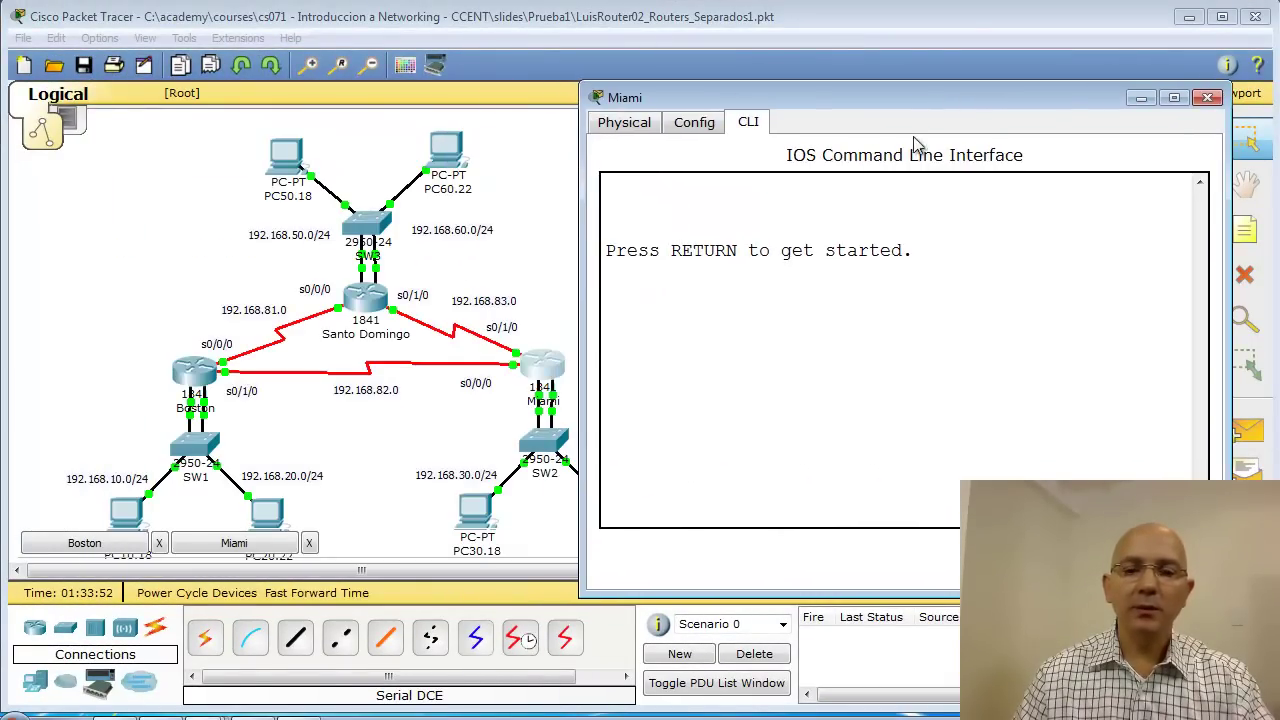
key("Return")
type("enable")
key("Return")
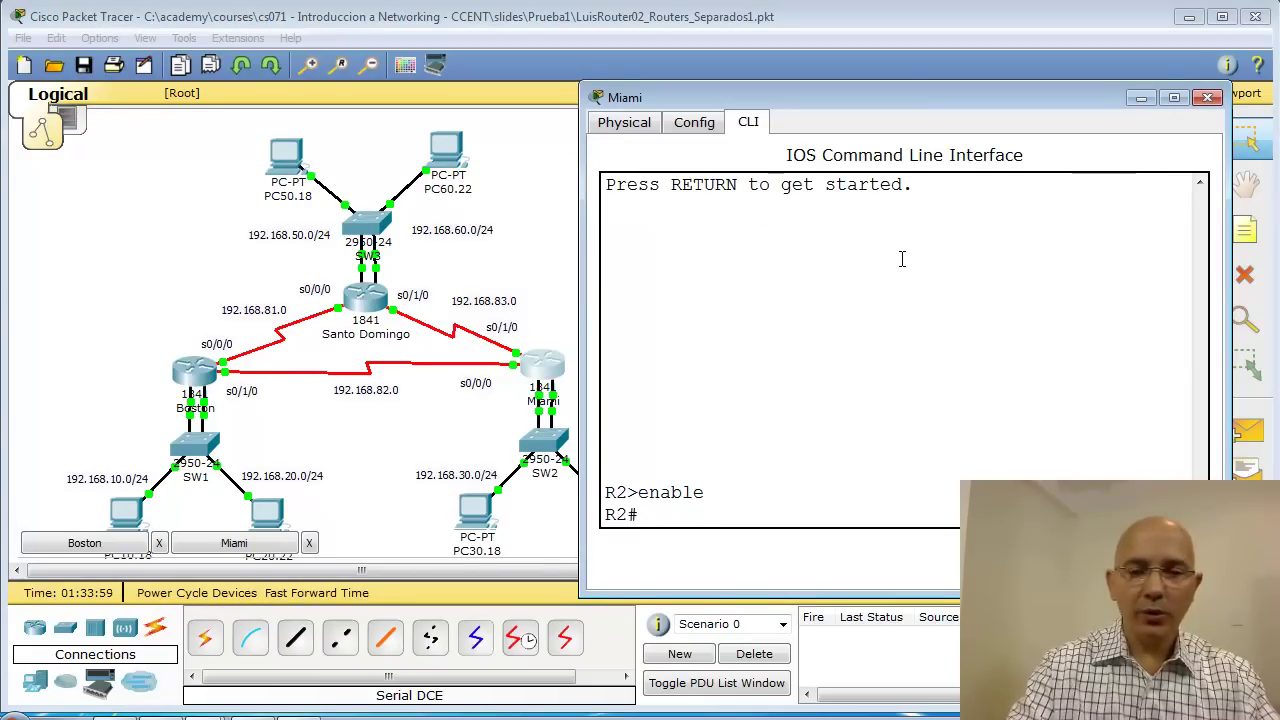
type("show ip route")
key("Return")
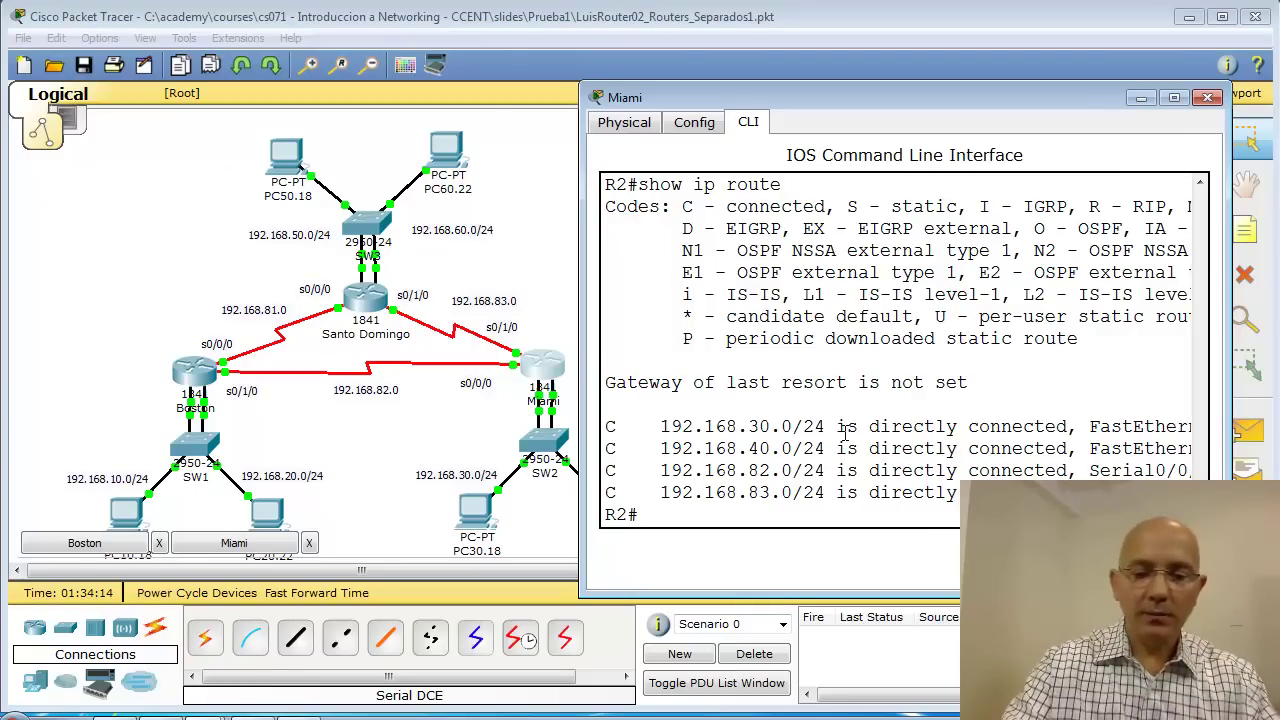
Enter global configuration mode on Miami and add a static route to 192.168.10.0 with mask 255.255.255.0 via s0/0/0.
type("config")
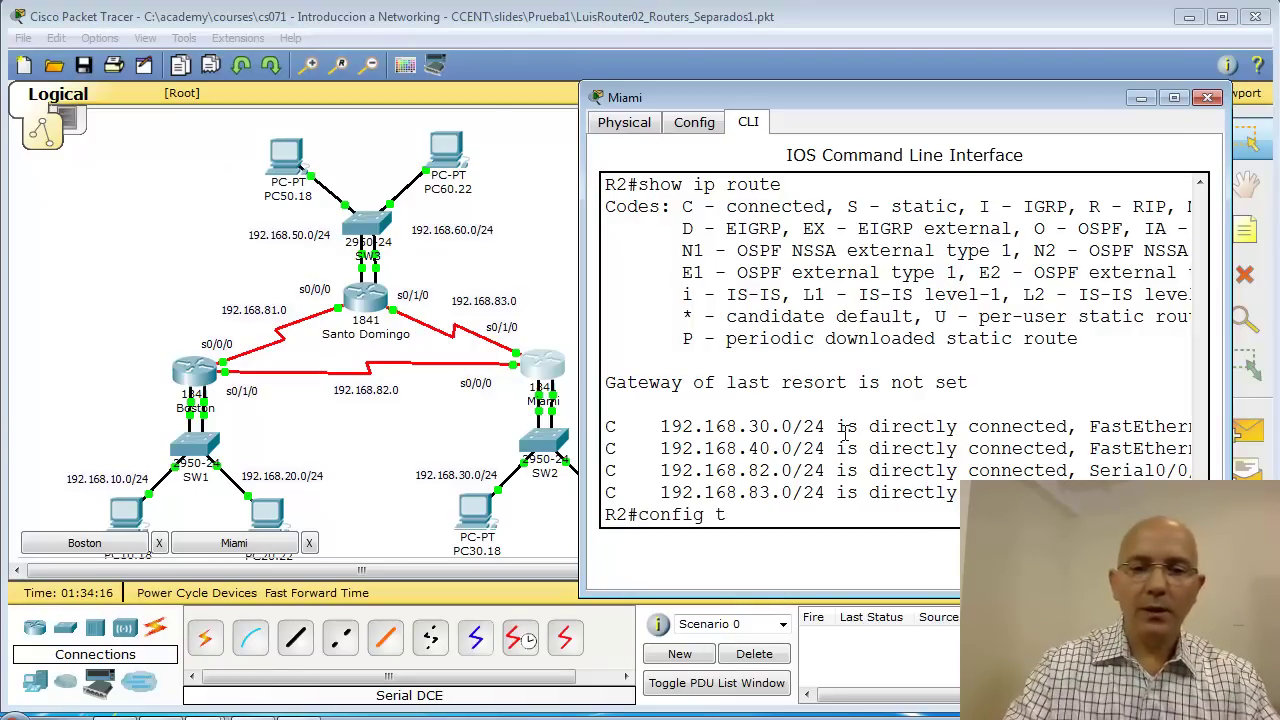
type(" t")
key("Return")
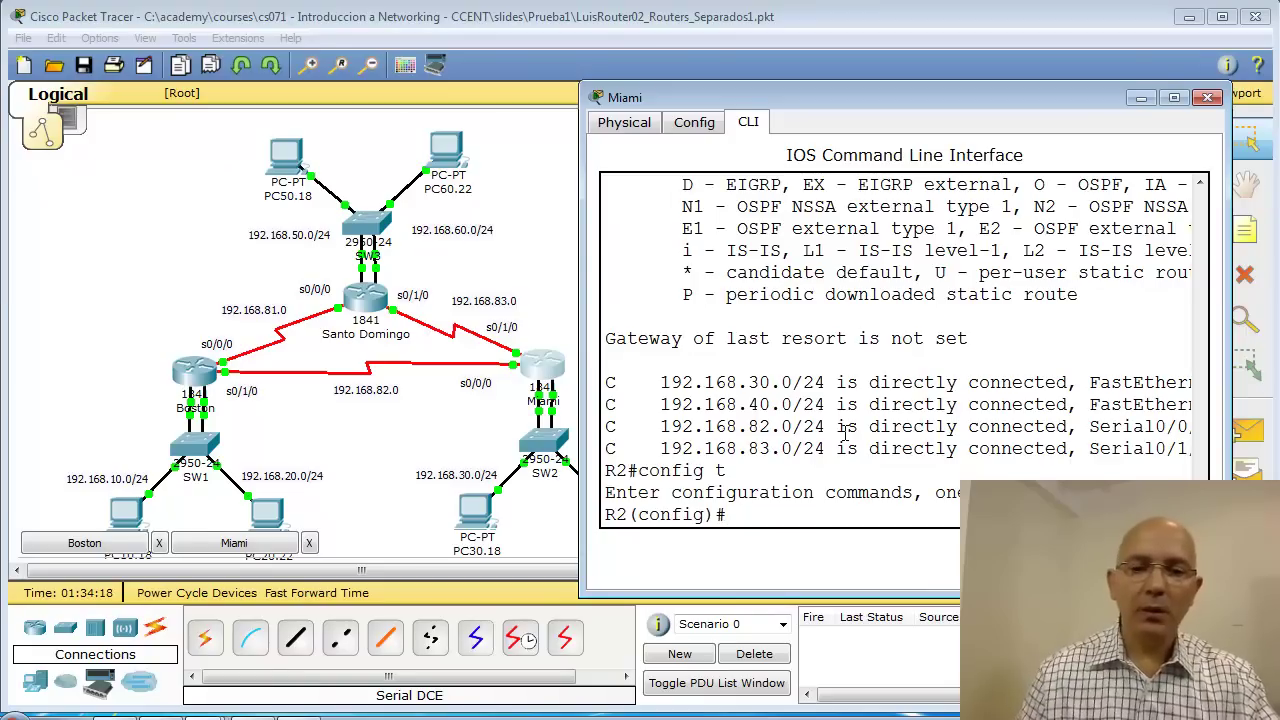
left_click_drag(580, 469, 568, 469)
type("ip route 192.168")
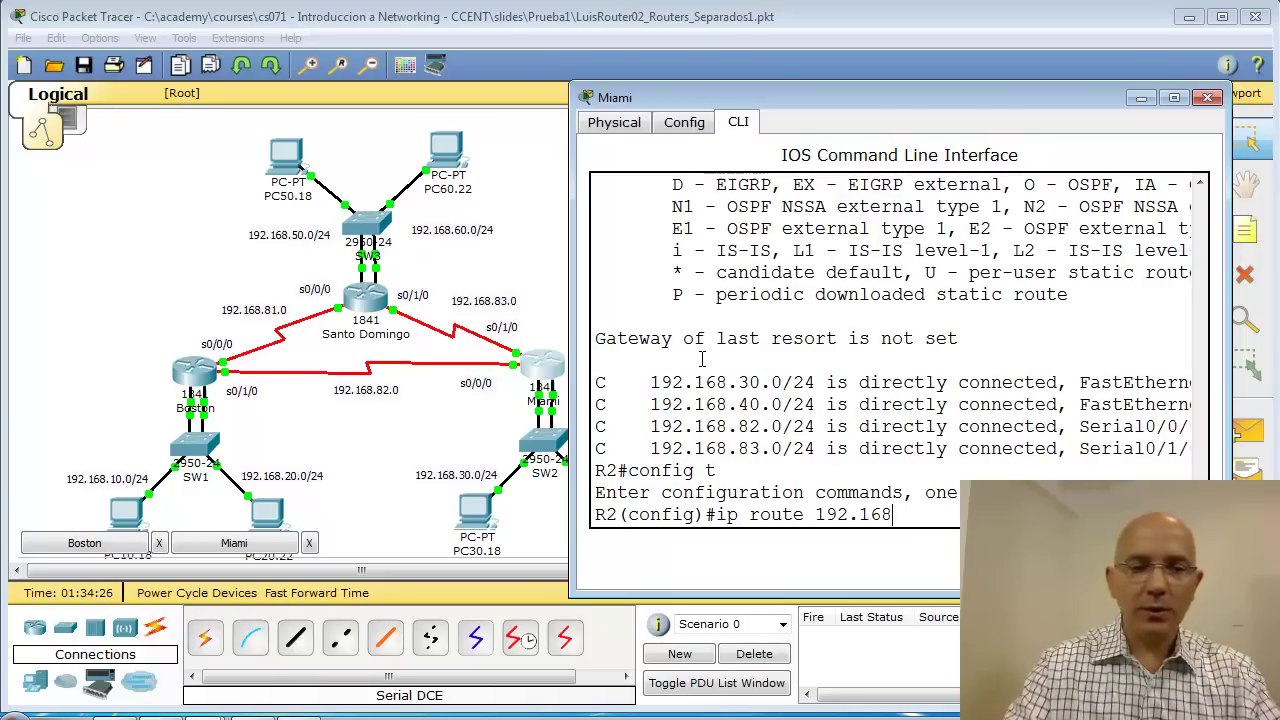
type(".10.0")
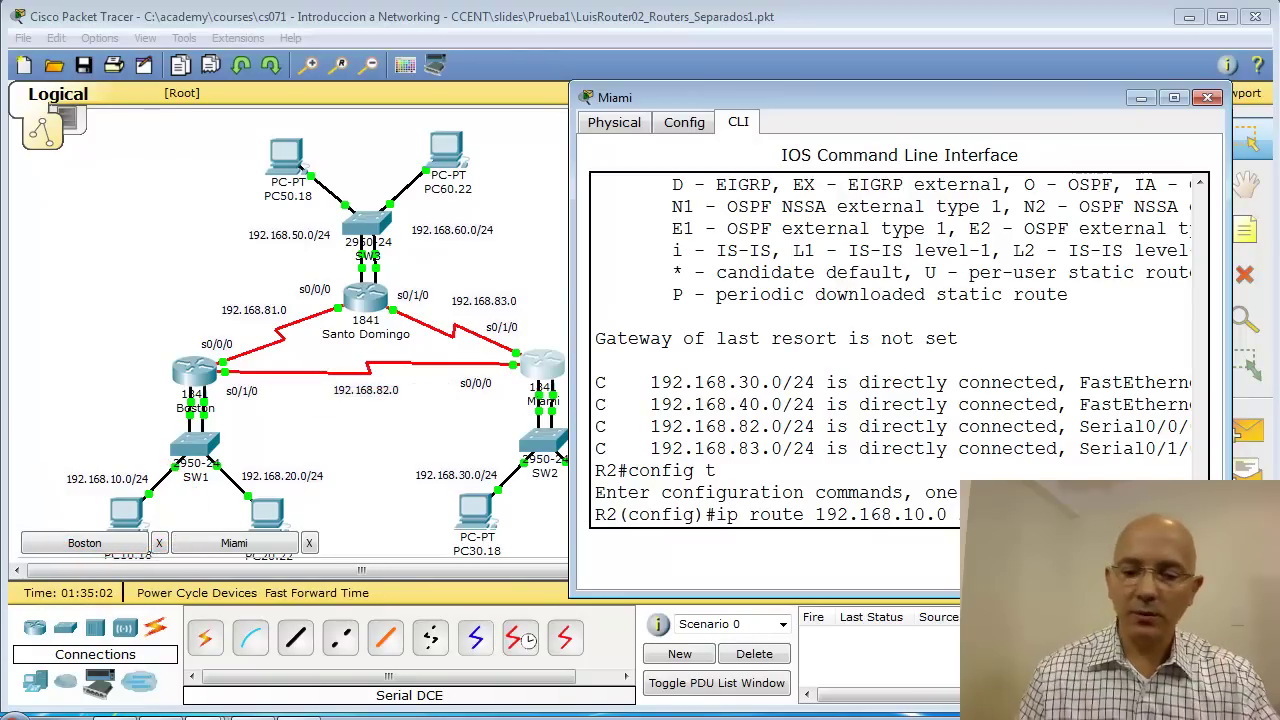
key("Return")
Add a static route on Miami to Boston's 192.168.20.0 network with mask 255.255.255.0 via s0/0/0.
type("ip r")
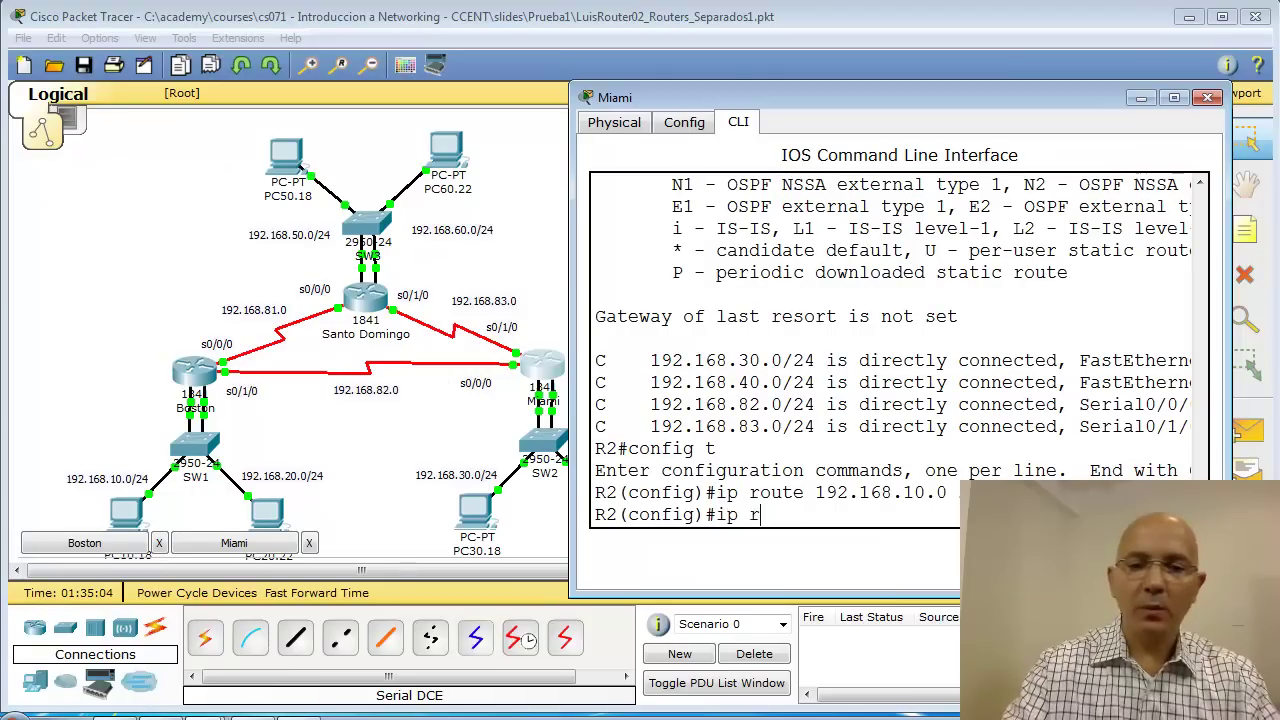
type("oute 192.168.20.0")
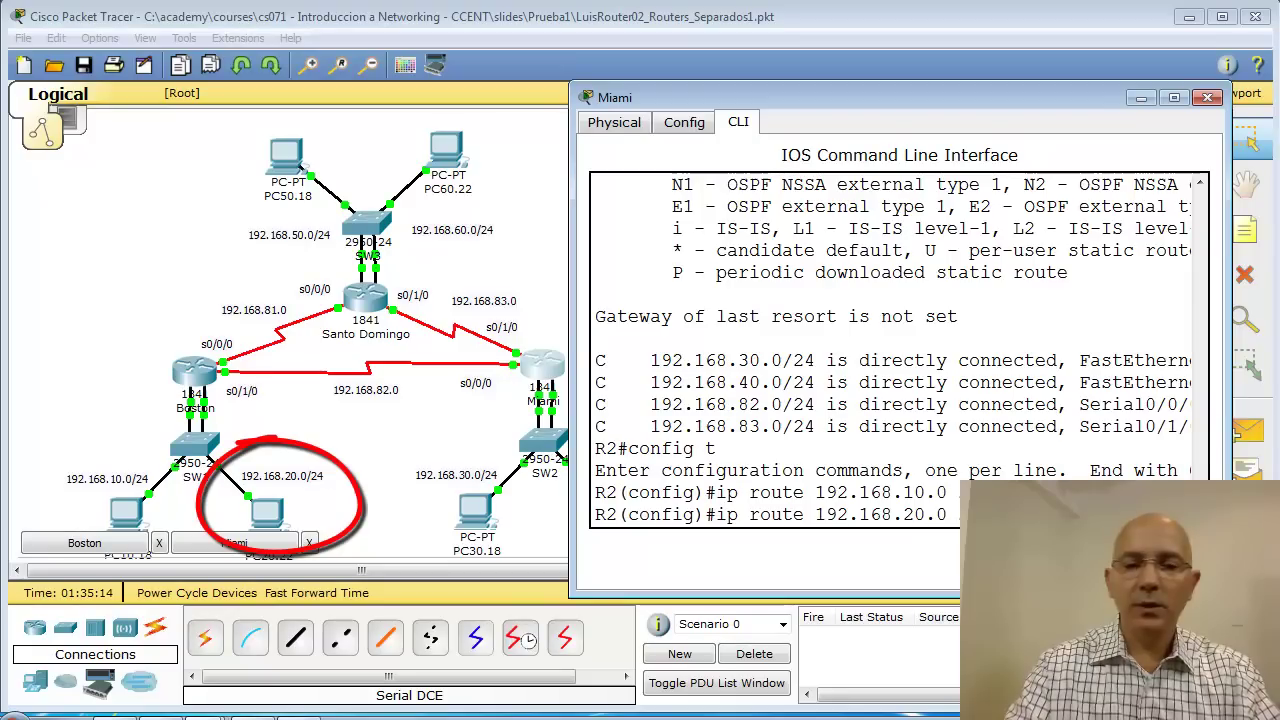
mouse_move(456, 384)
left_mouse_down()
mouse_move(318, 380)
mouse_move(353, 405)
left_mouse_up()
left_click_drag(290, 376, 350, 351)
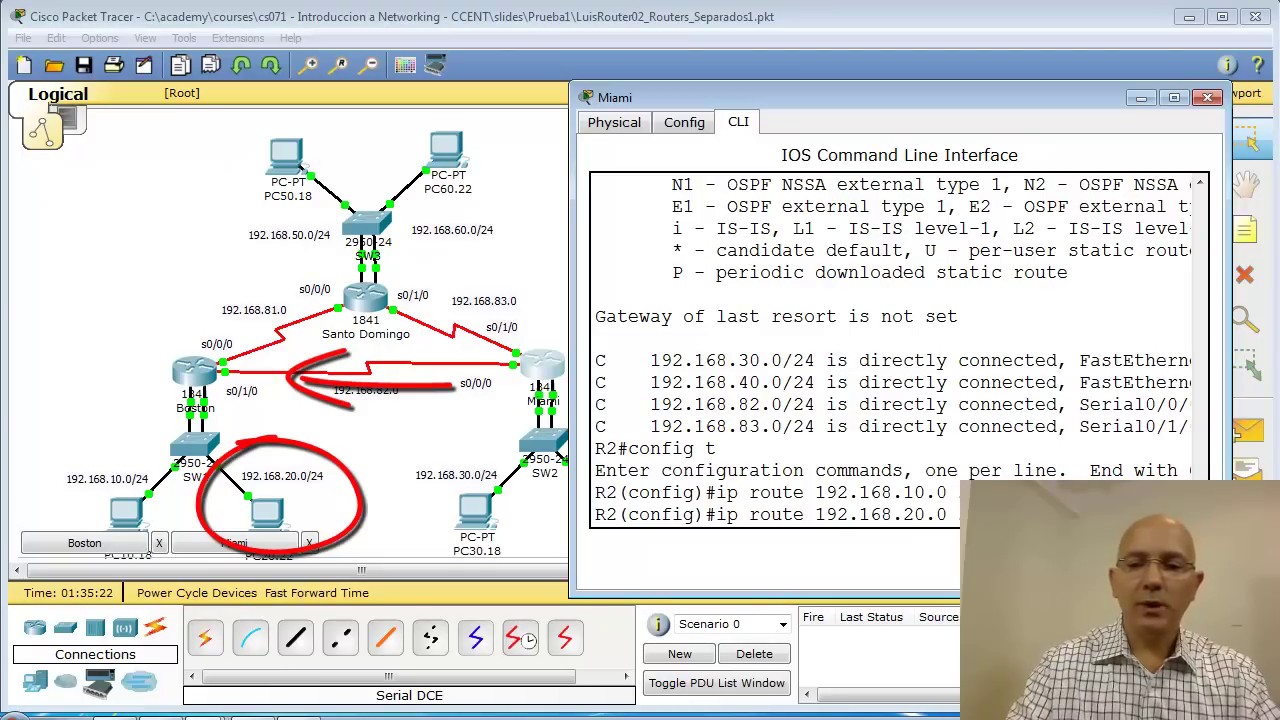
key("Return")
Add a static route on Miami to Santo Domingo's 192.168.50.0 network with mask 255.255.255.0 via s0/1/0.
type("ip")
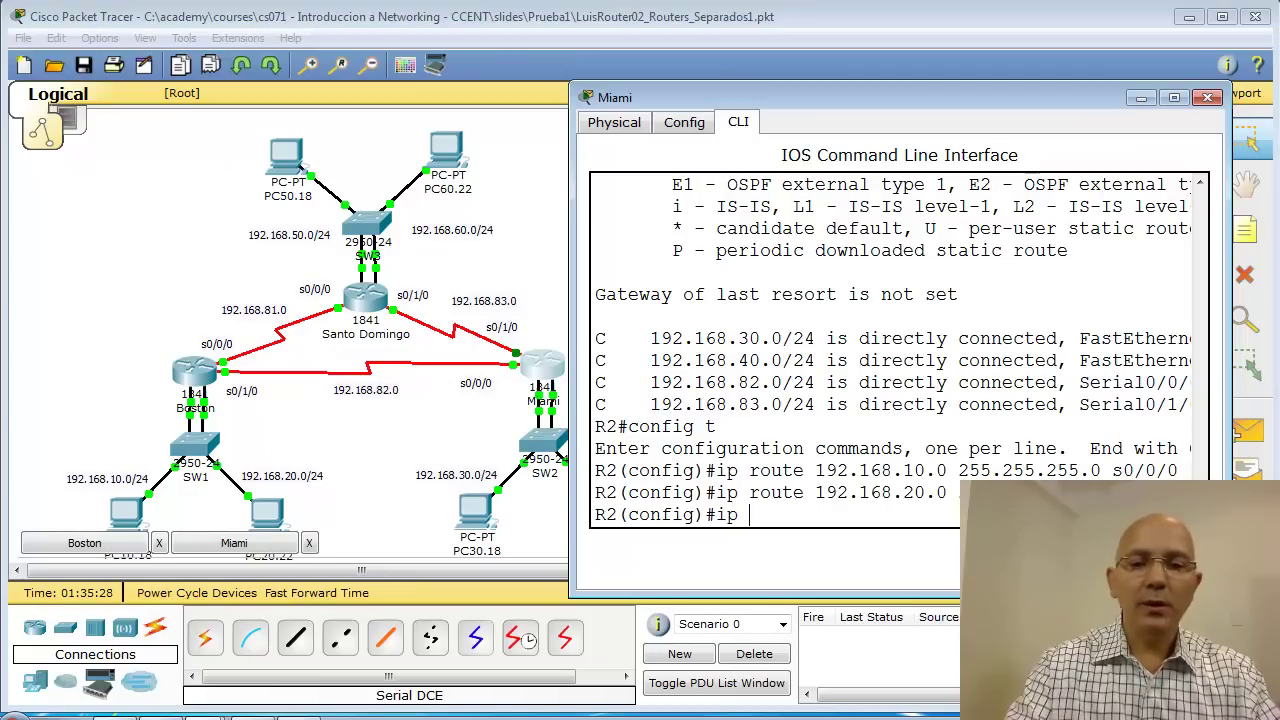
type(" route 192.168.")
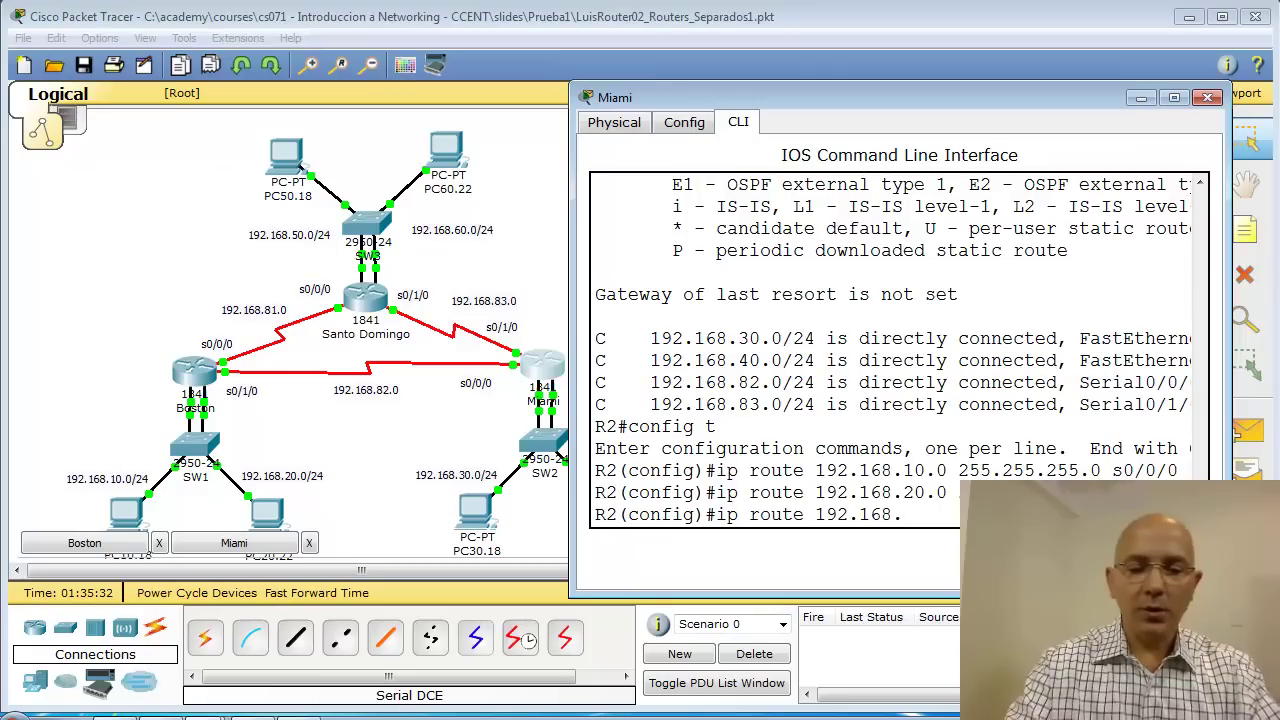
type("50.0")
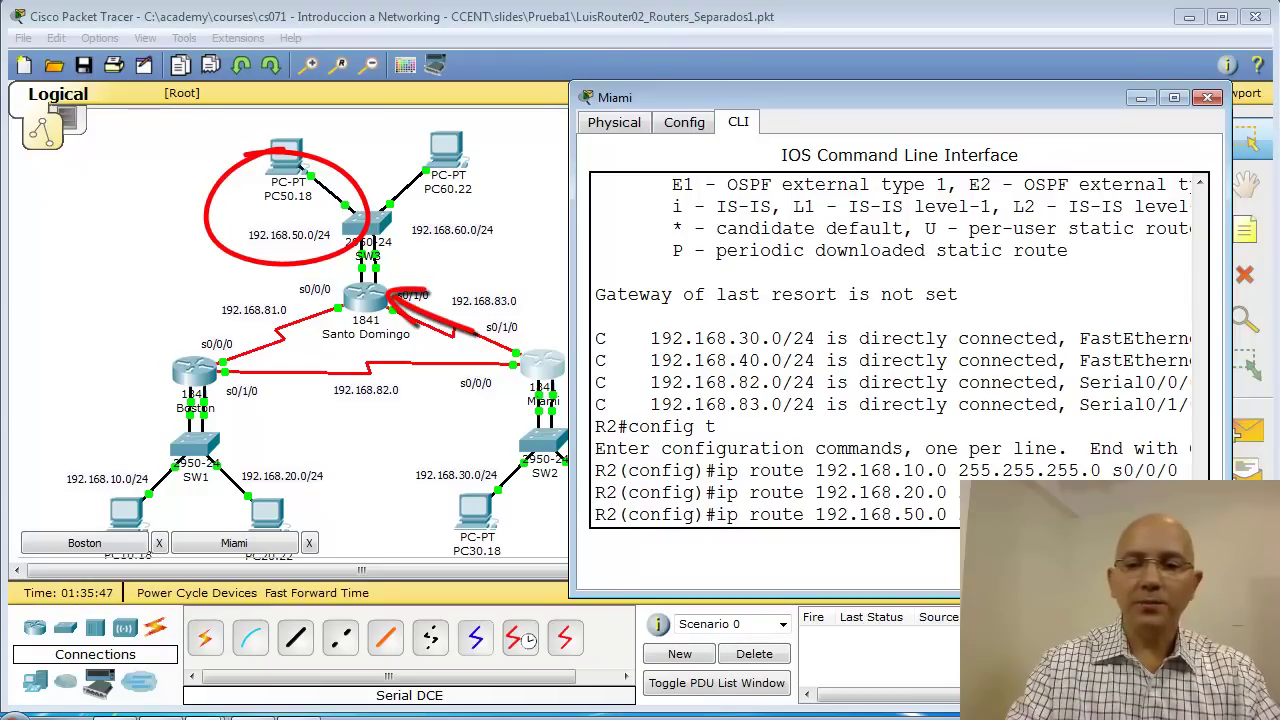
key("Return")
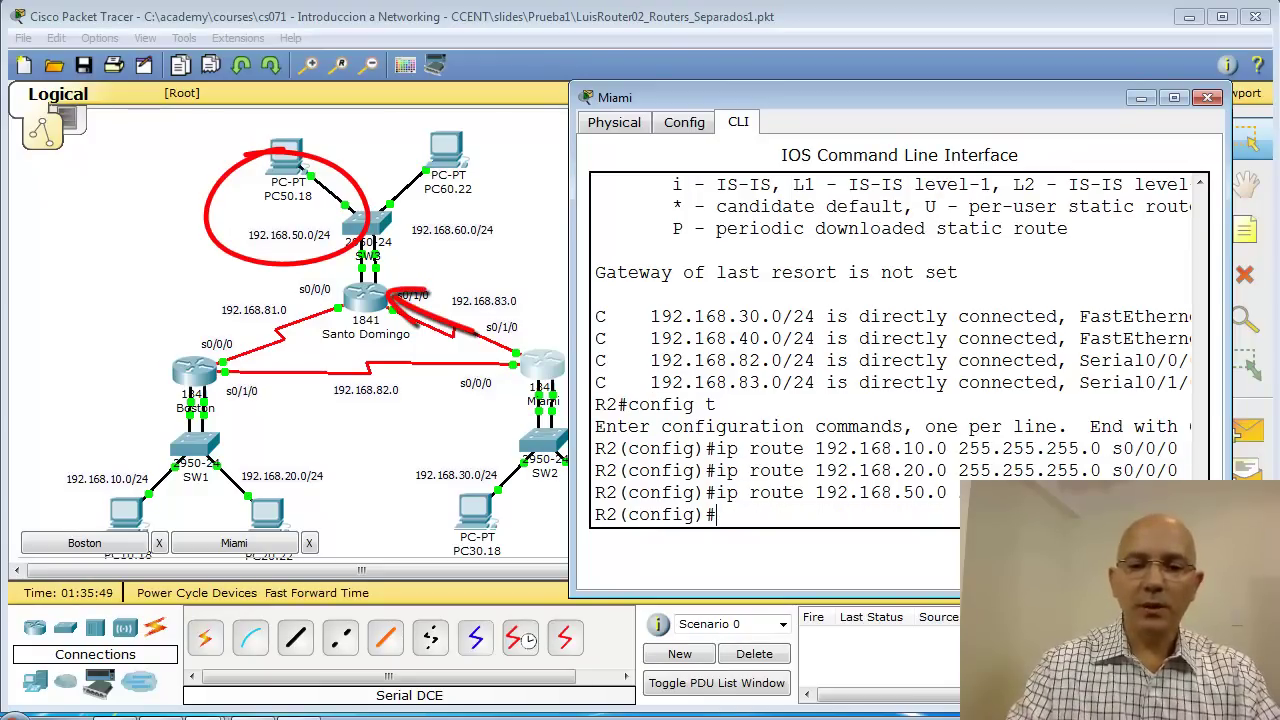
Add a static route on Miami to Santo Domingo's 192.168.60.0 network with mask 255.255.255.0 via s0/1/0.
type("ip")
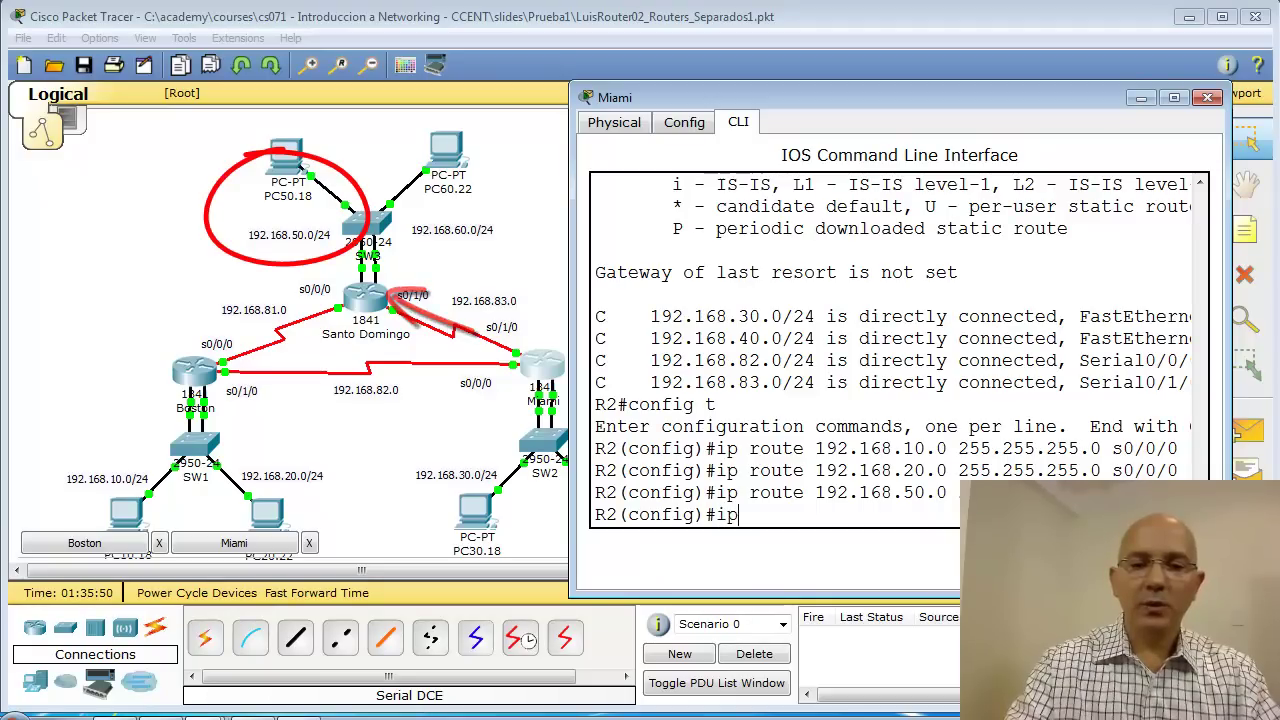
type(" route 192.168")
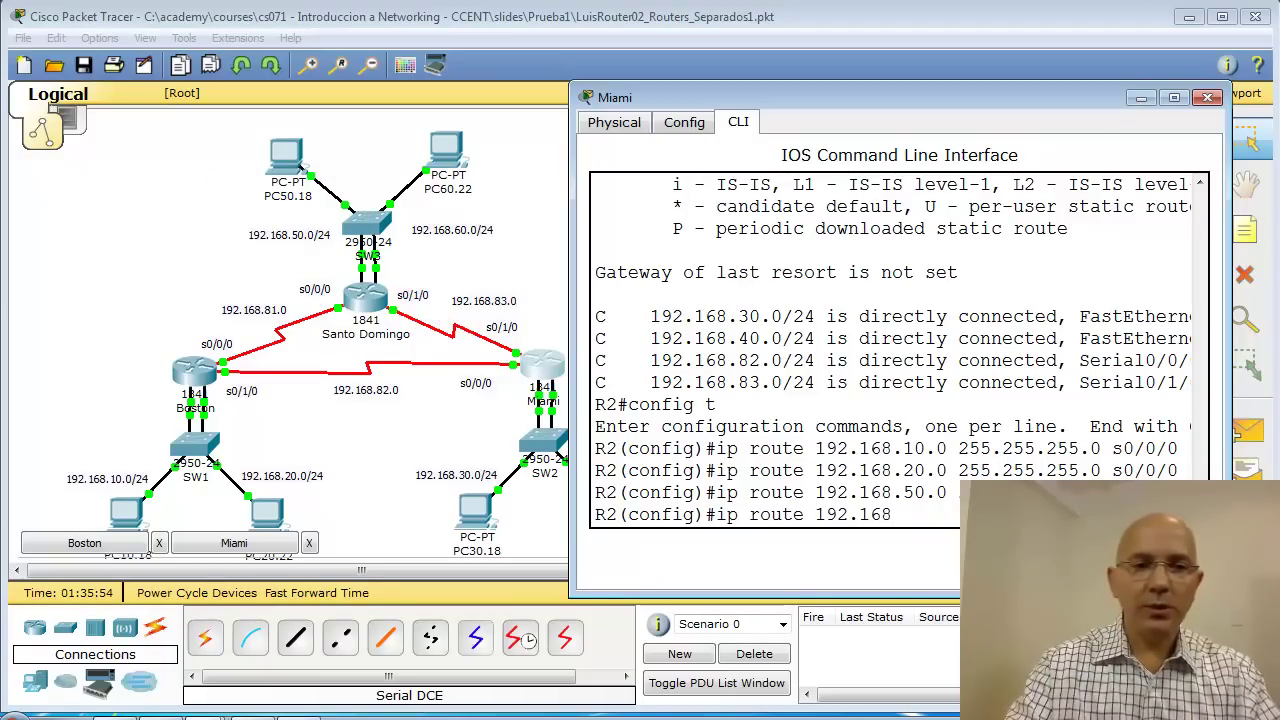
type(".60")
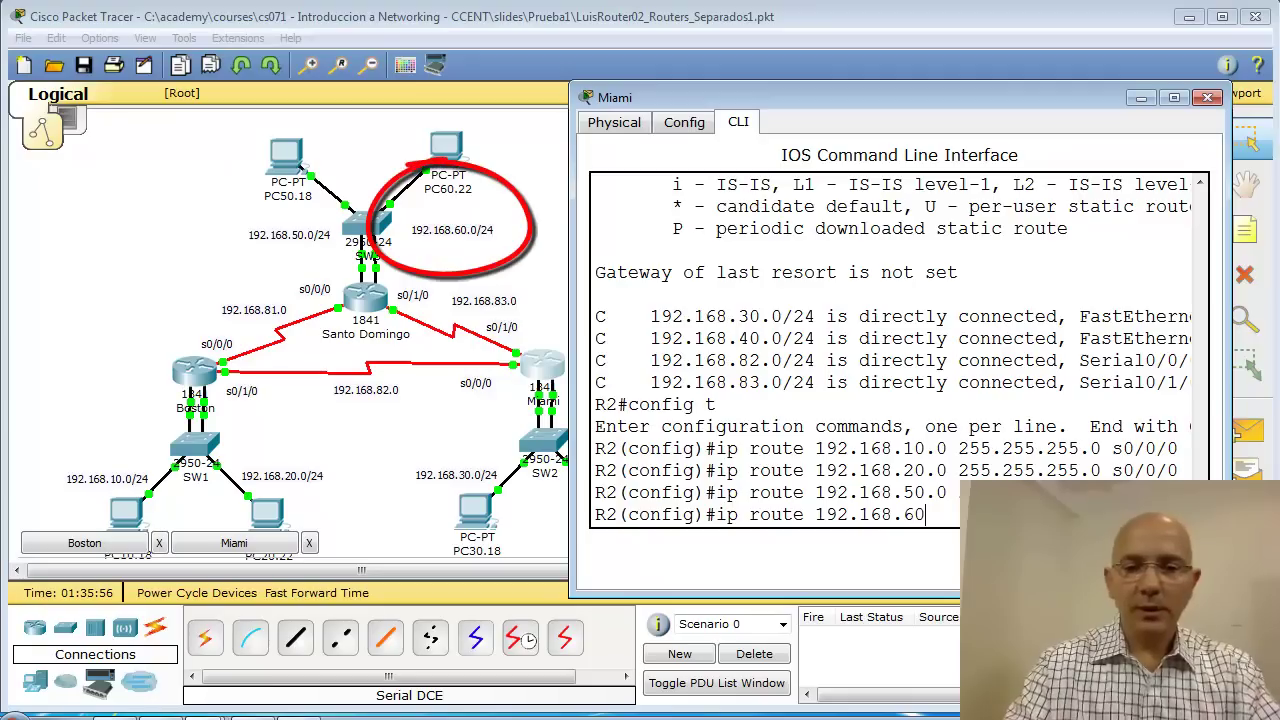
type(".0")
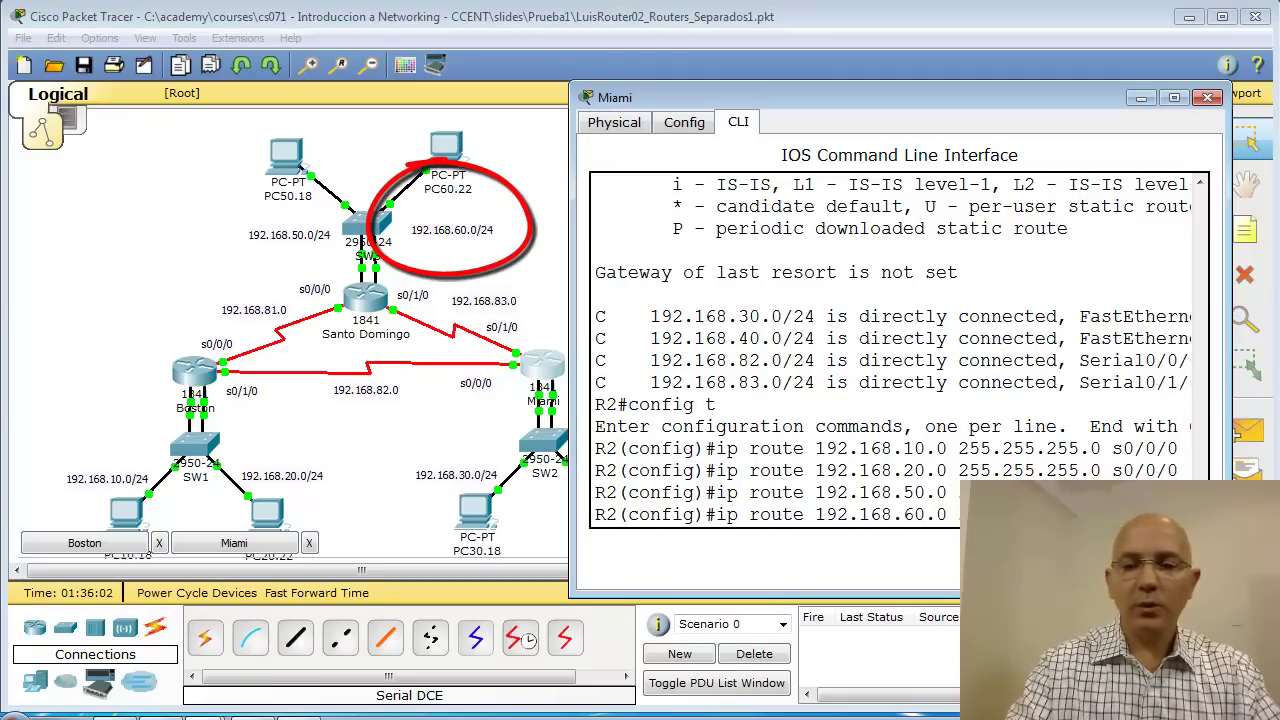
mouse_move(490, 345)
left_mouse_down()
mouse_move(405, 308)
mouse_move(440, 296)
left_mouse_up()
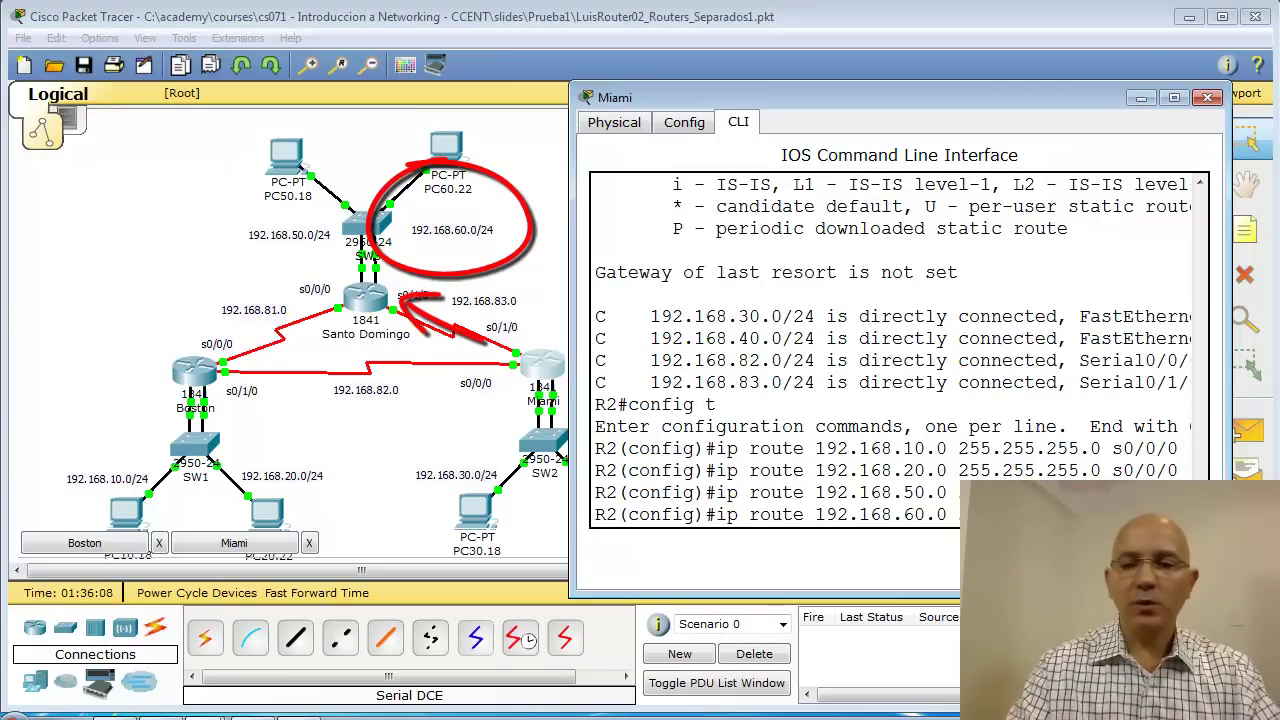
key("Return")
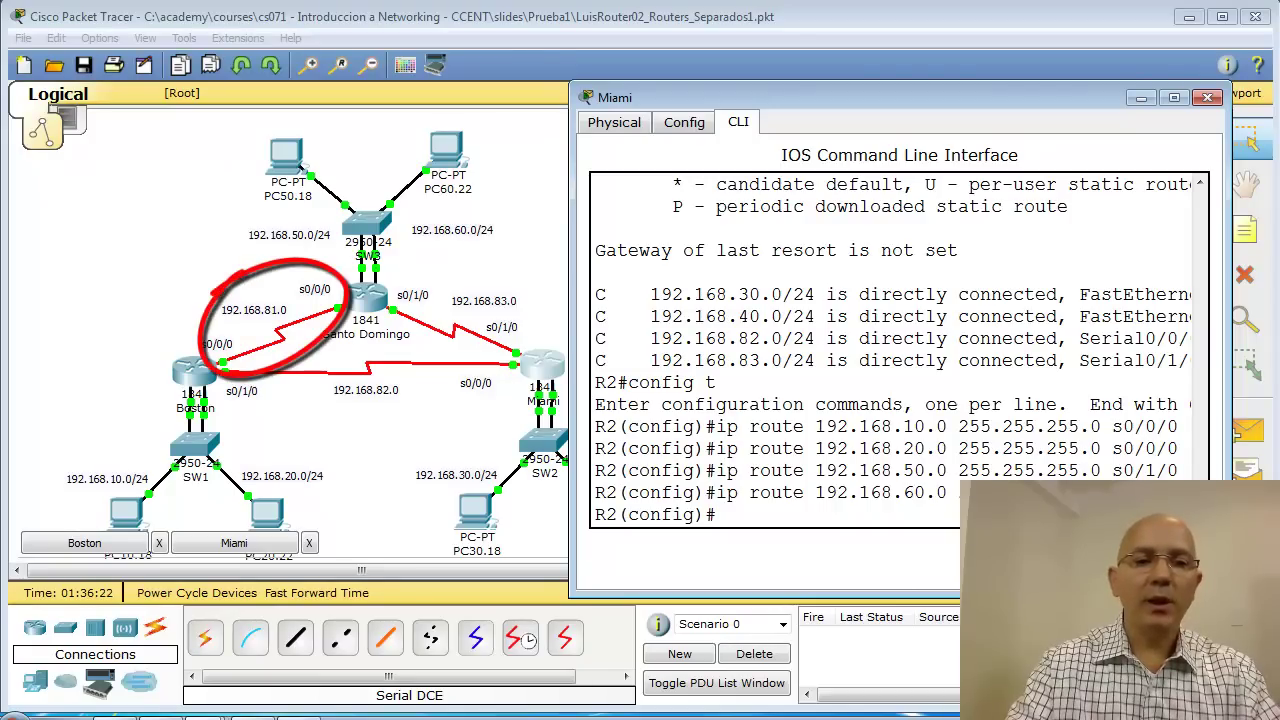
Add a static route on Miami to the Boston–Santo Domingo link network 192.168.81.0 with mask 255.255.255.0 via s0/1/0.
type("ip")
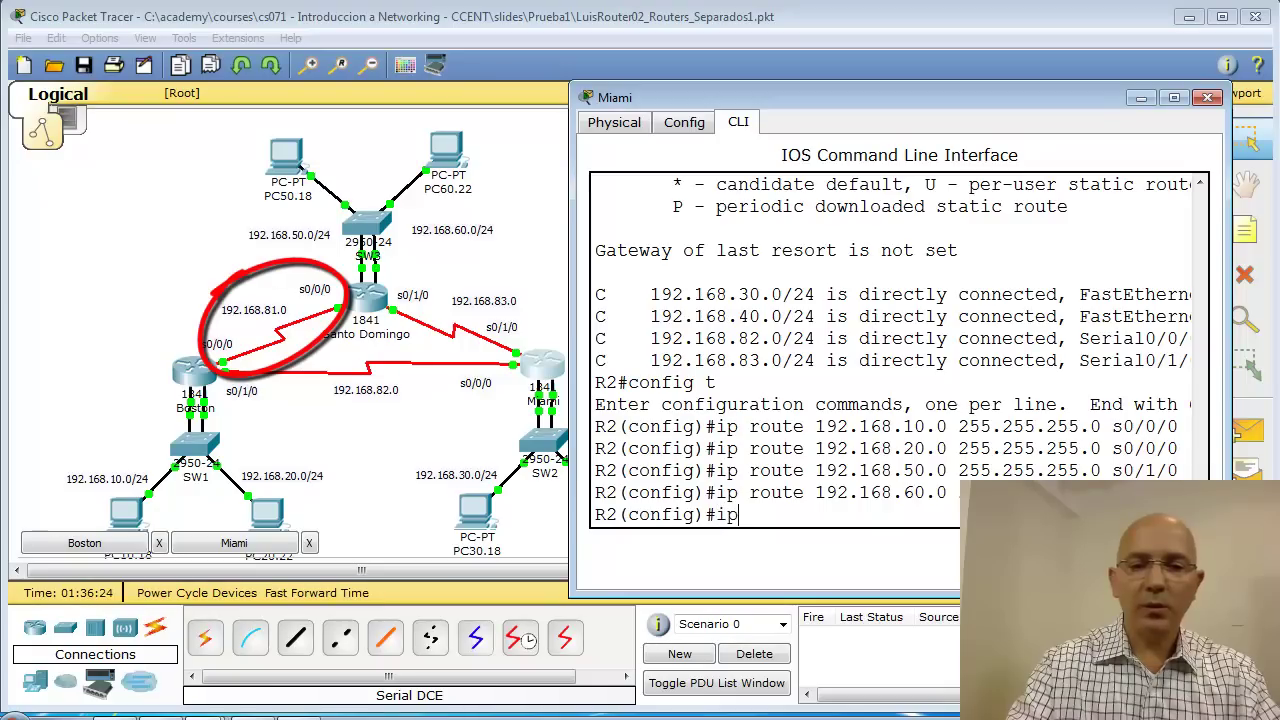
type(" route 1")
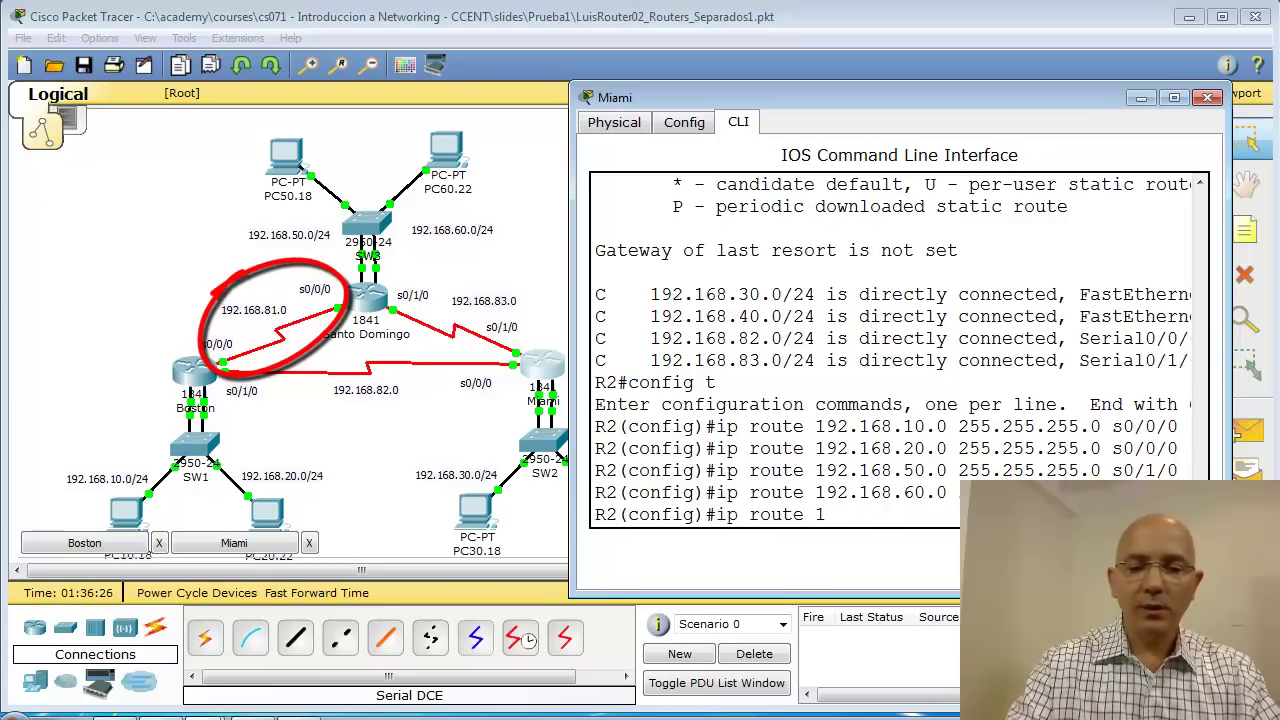
type("92.1")
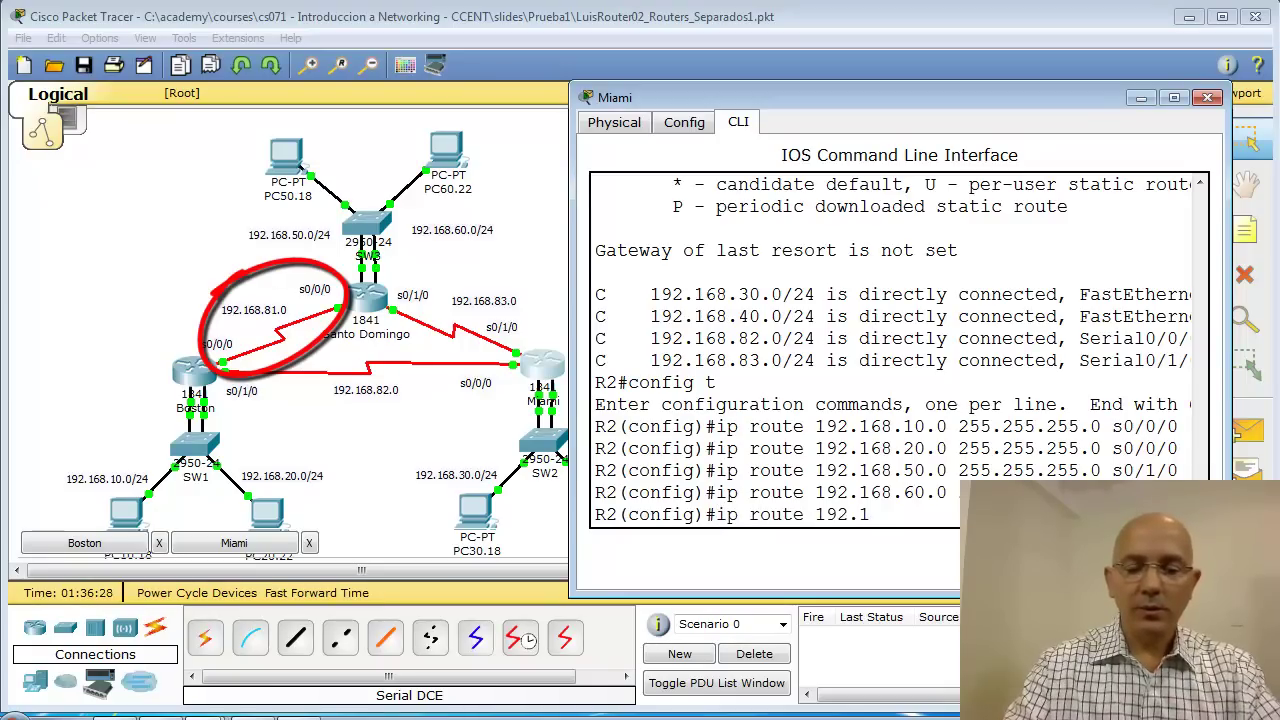
type("68.")
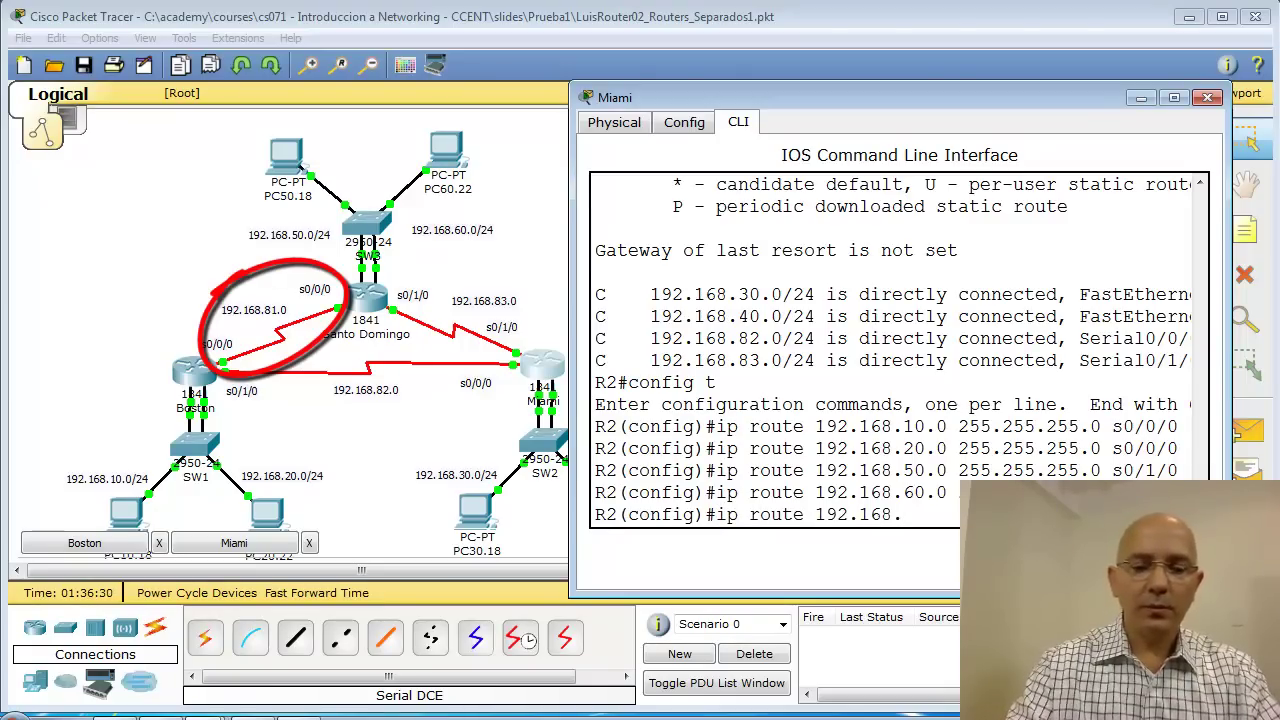
type("81.0")
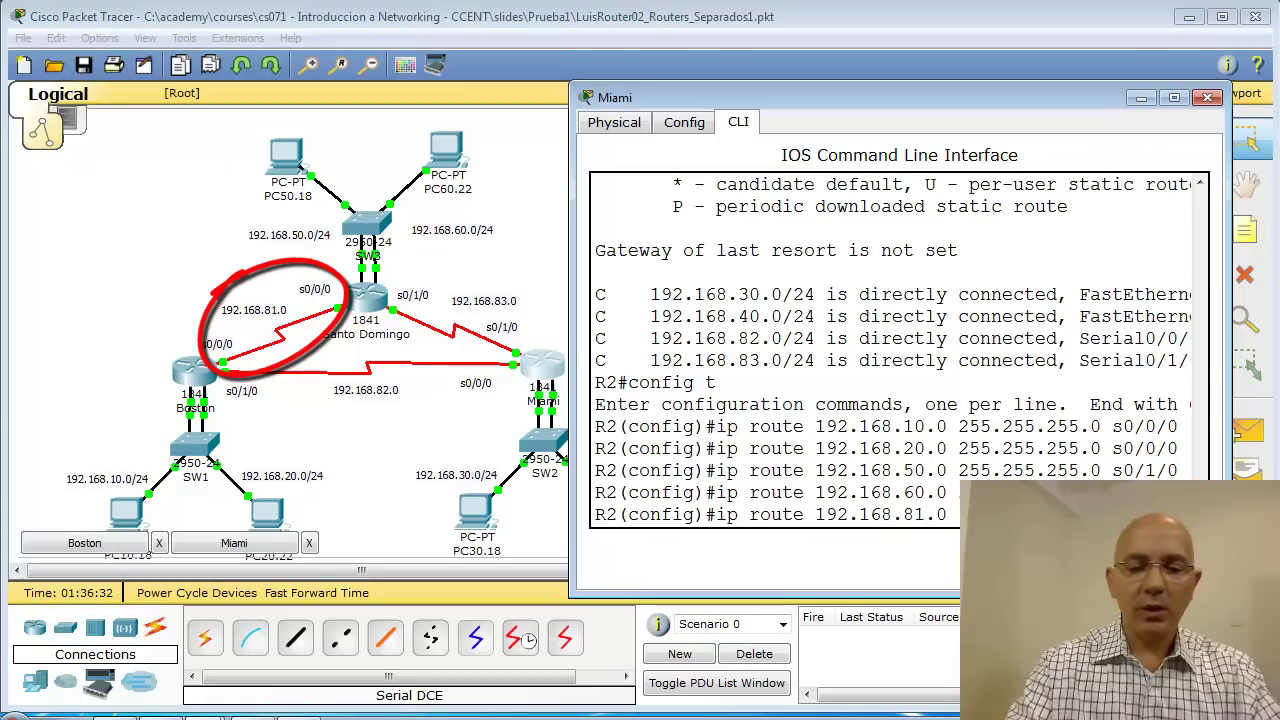
mouse_move(460, 384)
left_mouse_down()
mouse_move(340, 392)
mouse_move(362, 410)
left_mouse_up()
left_click_drag(432, 312, 482, 330)
left_click_drag(355, 372, 300, 390)
mouse_move(440, 310)
left_mouse_down()
mouse_move(390, 305)
mouse_move(430, 278)
left_mouse_up()
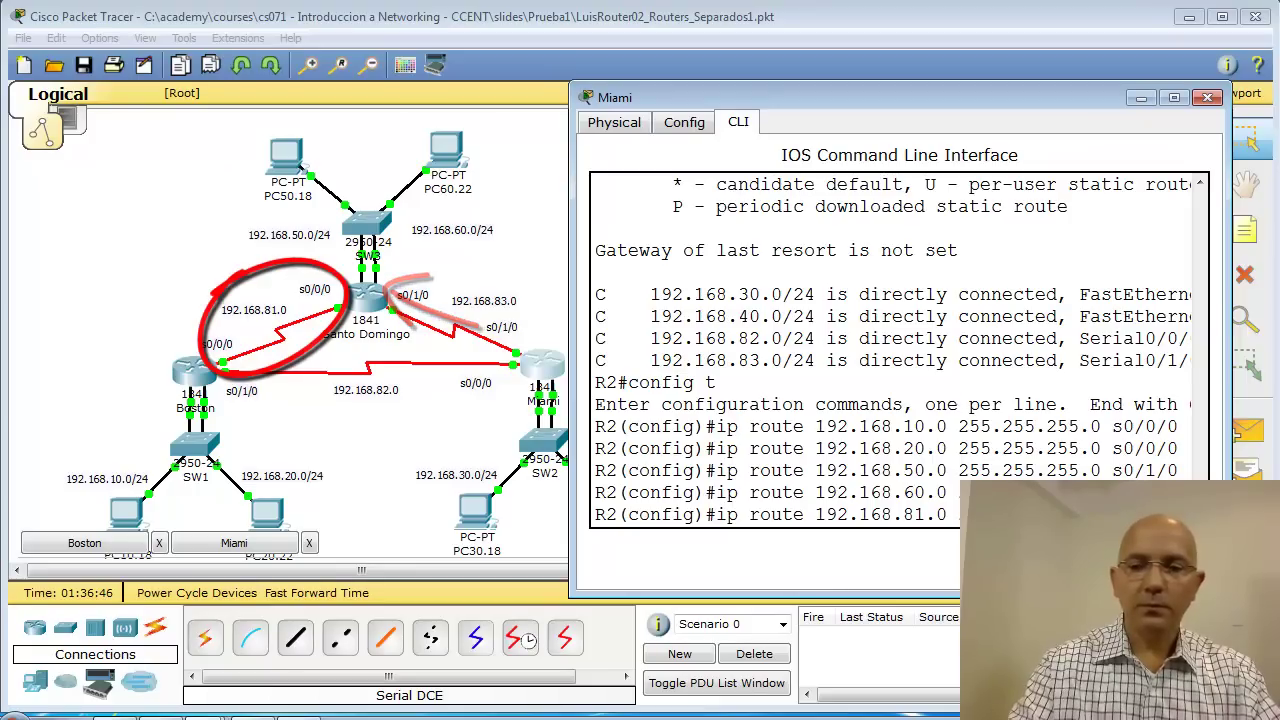
key("Return")
Leave configuration mode on Miami and check its routing table with show ip route.
type("end")
key("Return")
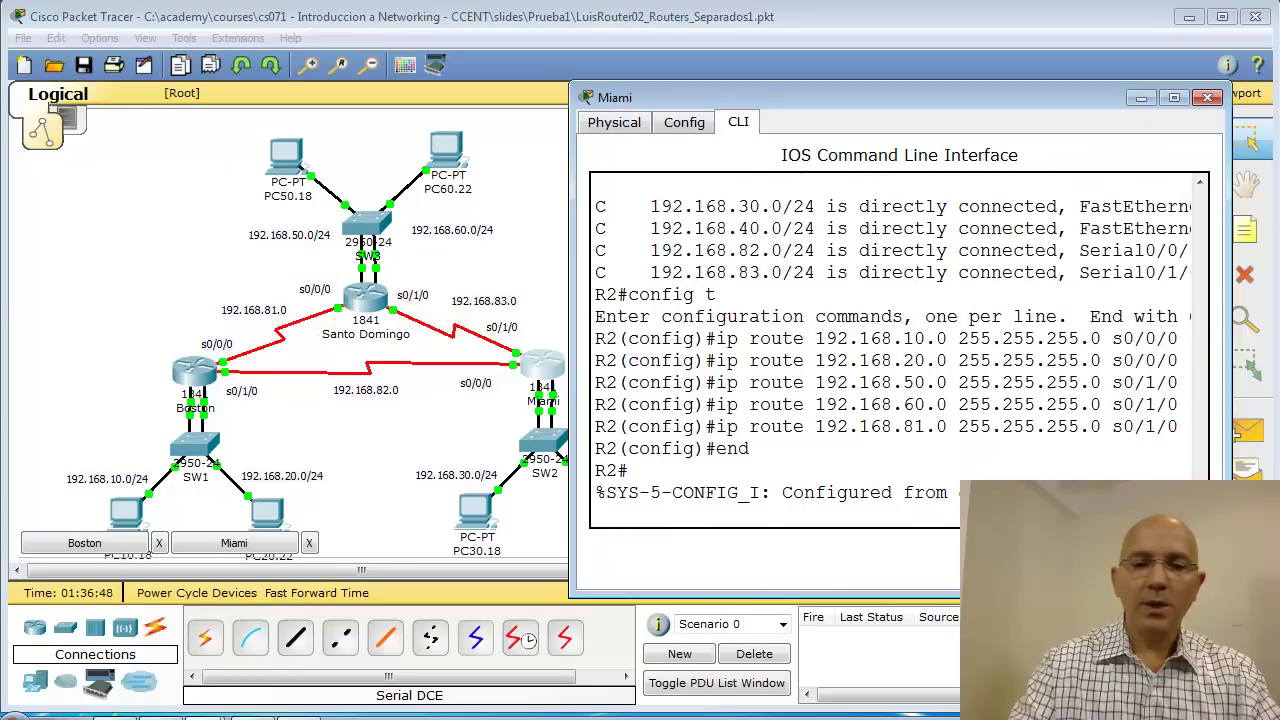
key("Return")
type("show ip route")
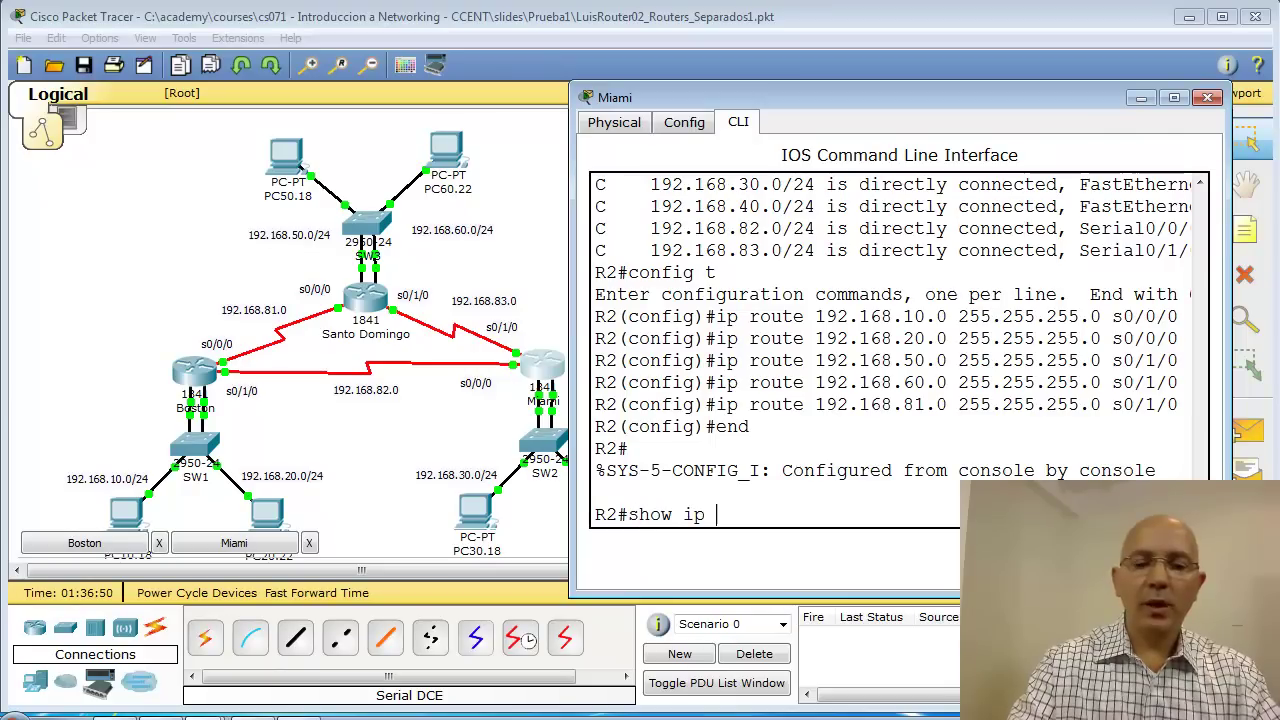
key("Return")
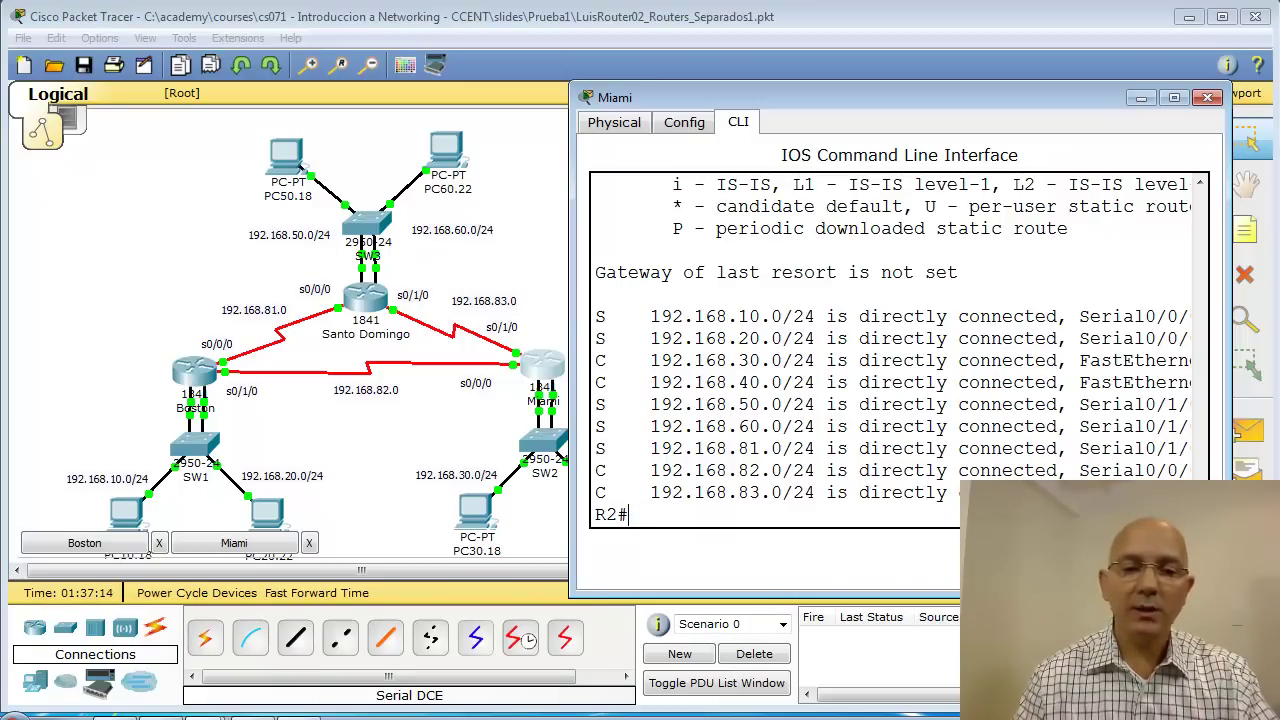
Review the static route entries in Miami's configuration with show running-config.
type("show running-config")
key("Return")
key("space")
key("space")
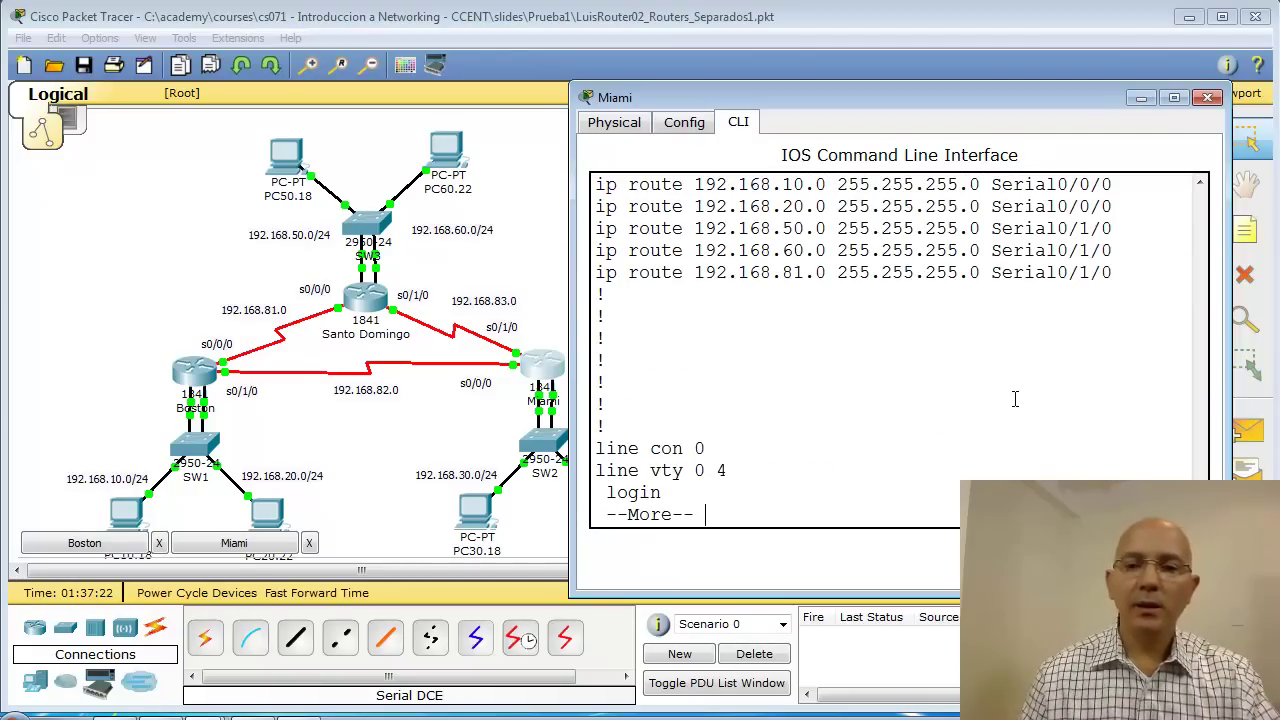
scroll(1011, 397, "up", 1)
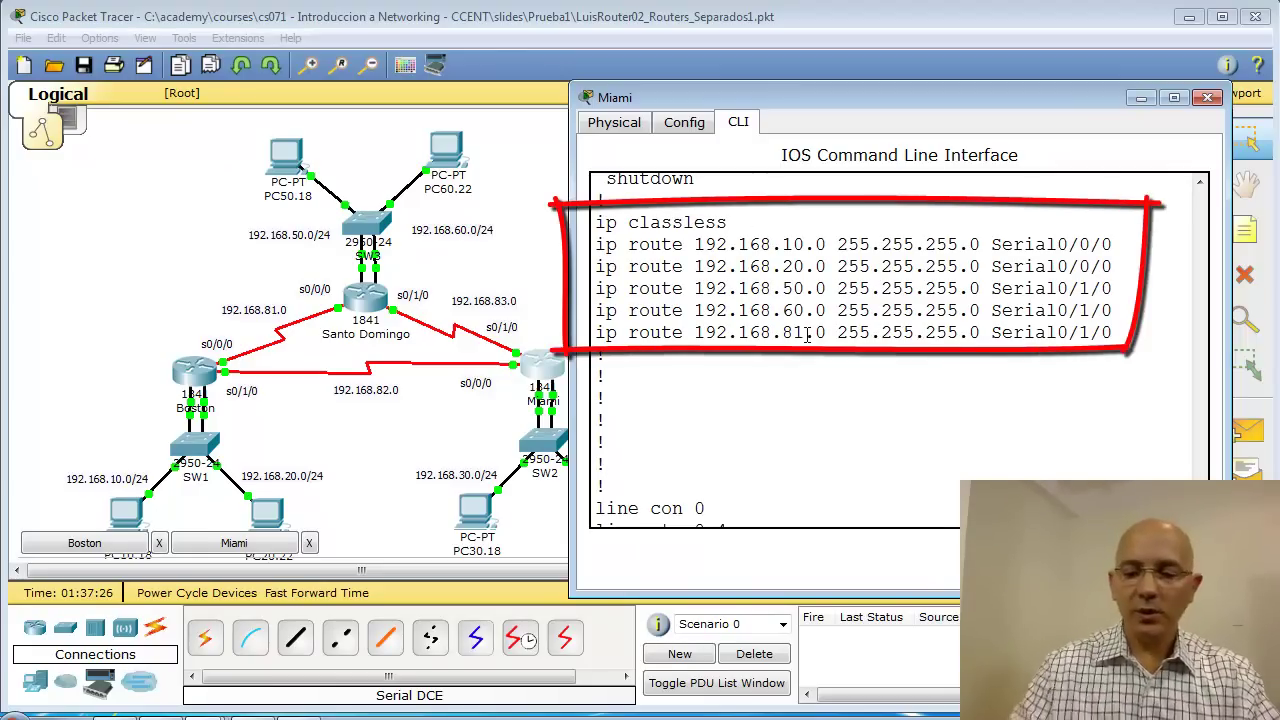
scroll(807, 335, "down", 1)
scroll(807, 335, "down", 1)
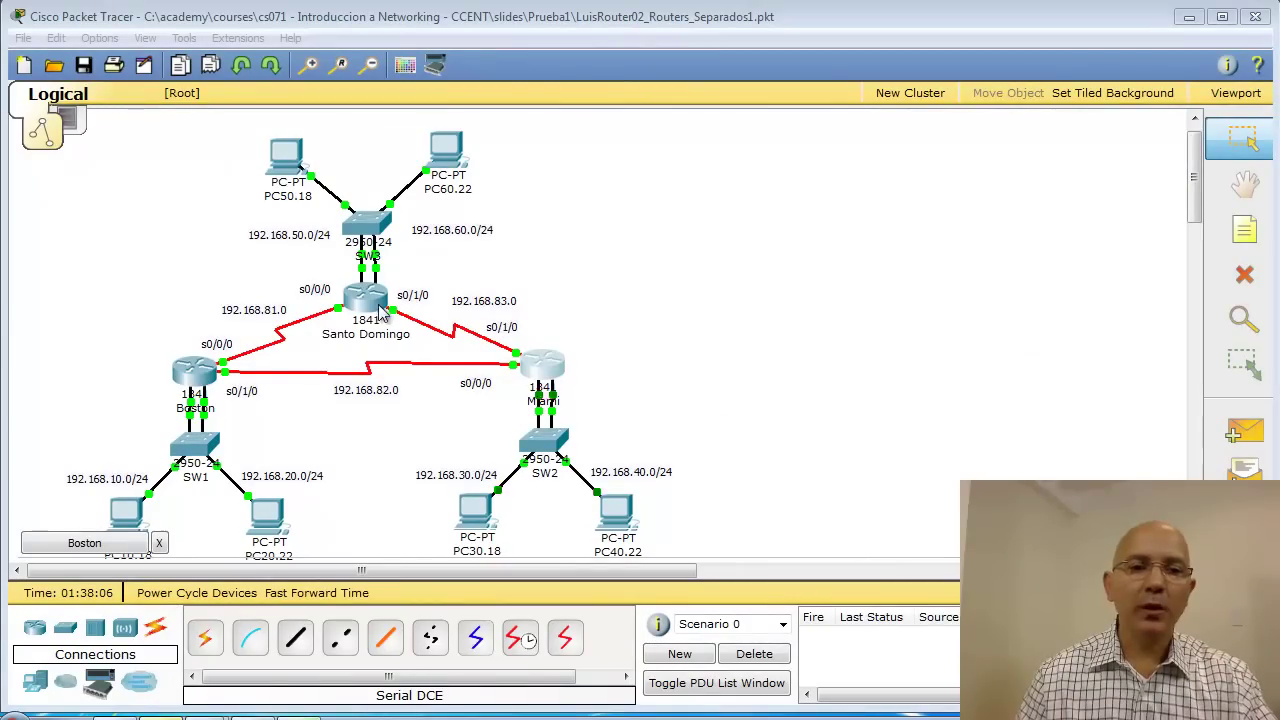
Open Santo Domingo's CLI beside the topology and enter global configuration mode with enable and config t.
left_click(381, 313)
left_click_drag(491, 174, 944, 107)
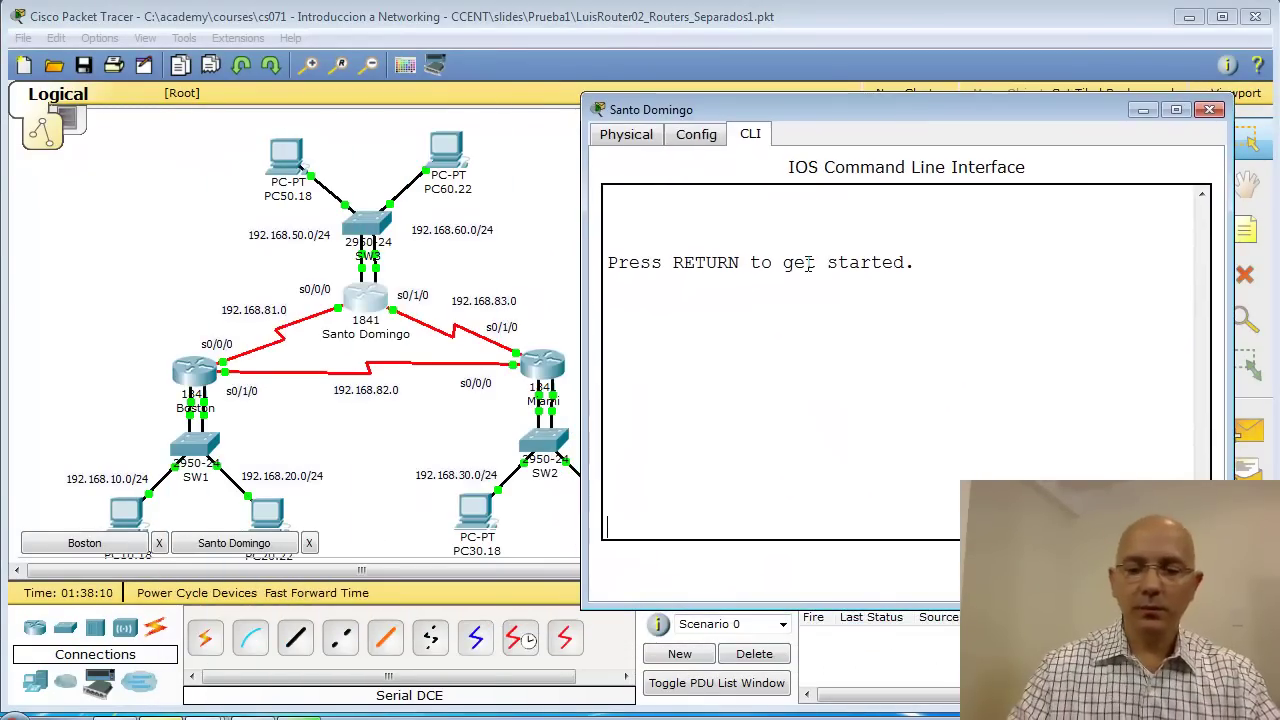
key("Return")
type("enabl")
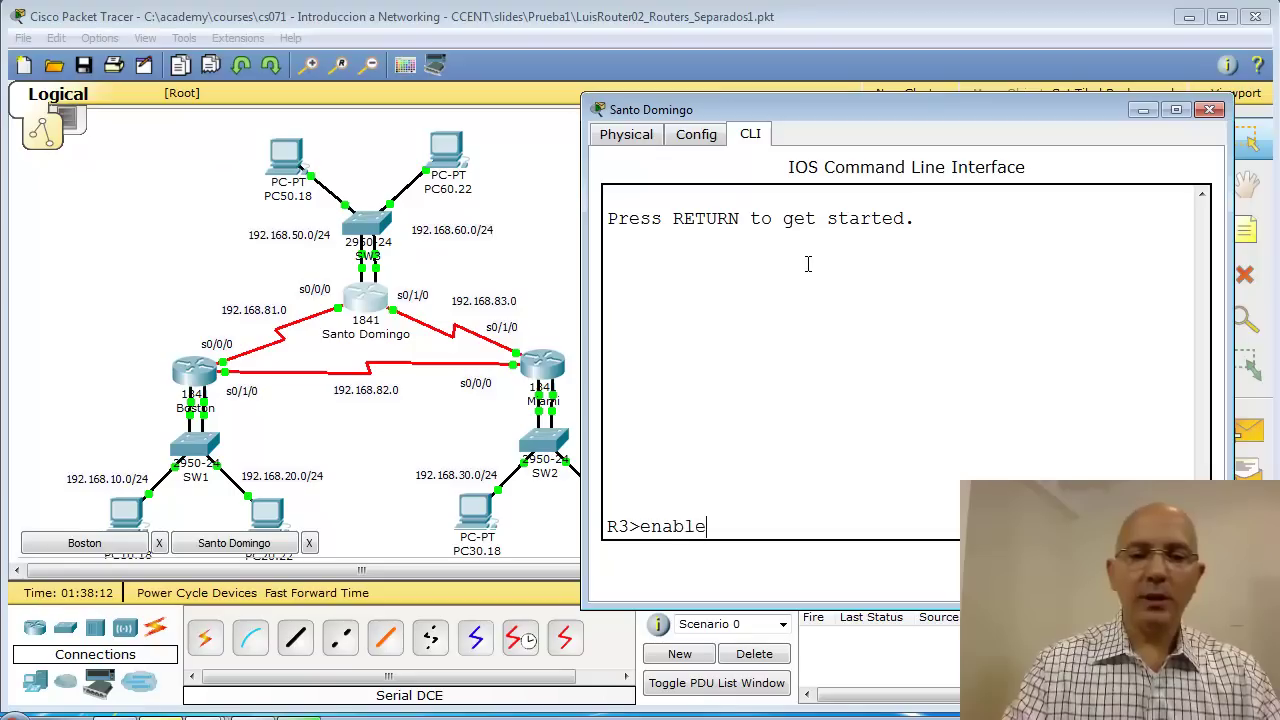
type("e")
key("Return")
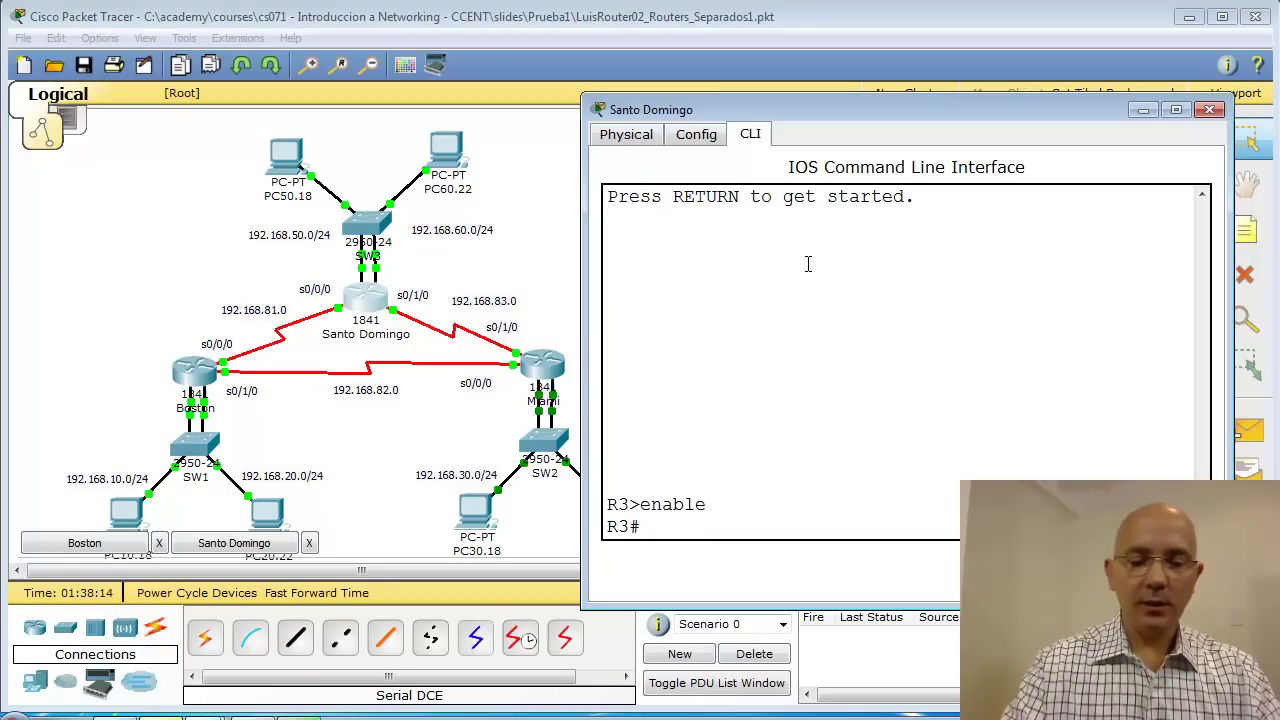
type("config t")
key("Return")
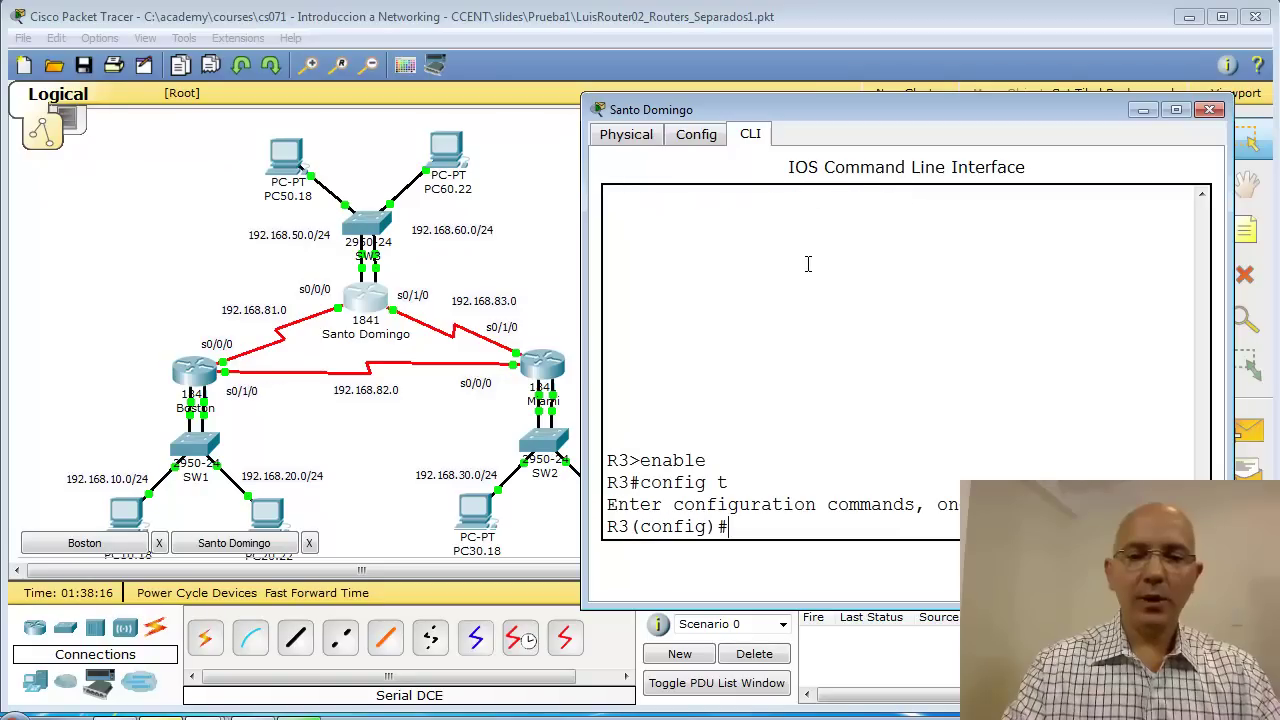
Add a static route on Santo Domingo to Boston's LAN 192.168.10.0 with mask 255.255.255.0 via s0/0/0.
type("ip route 192.168.")
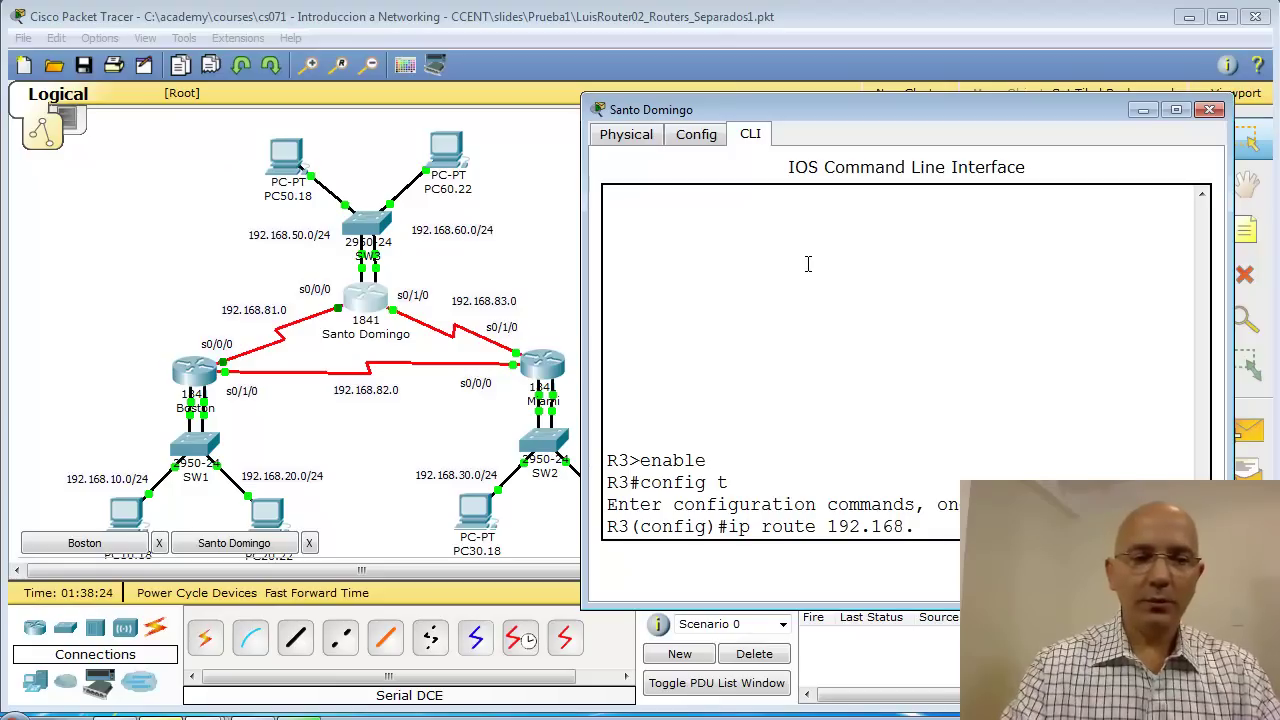
type("10.0")
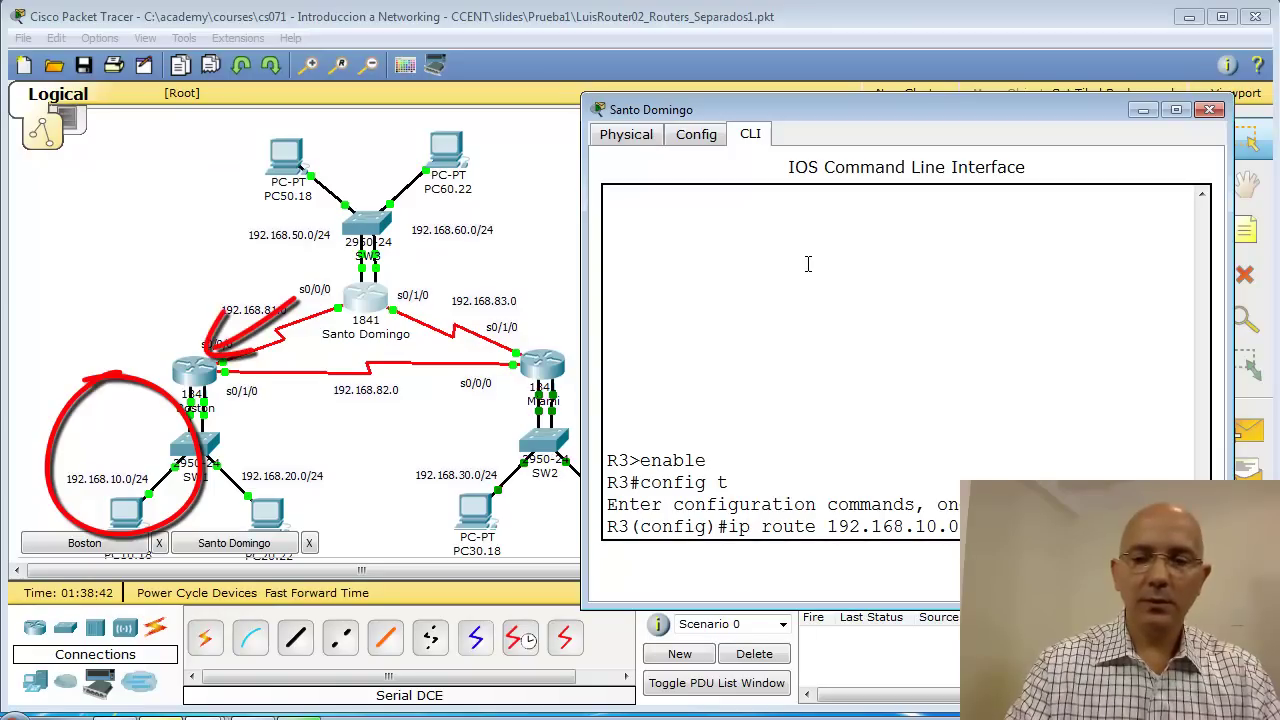
key("Return")
Add a static route on Santo Domingo to Boston's LAN 192.168.20.0 with mask 255.255.255.0 via s0/0/0.
type("ip route 1")
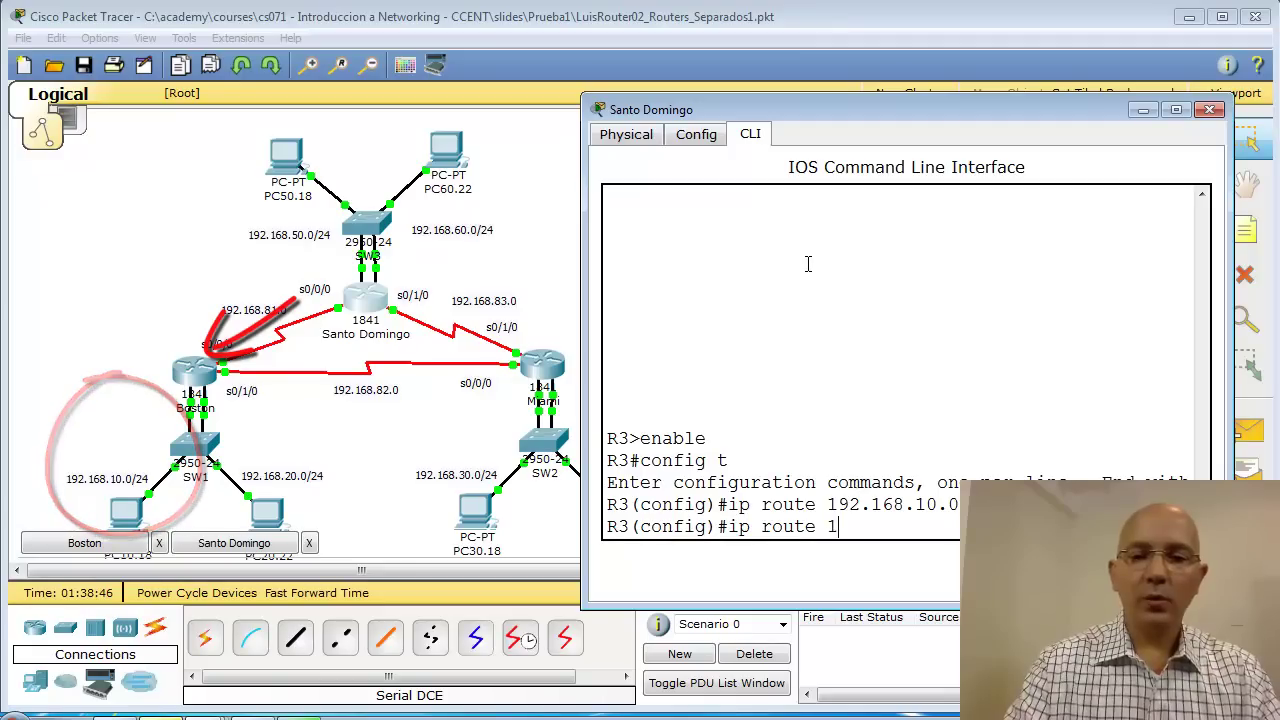
type("92.168")
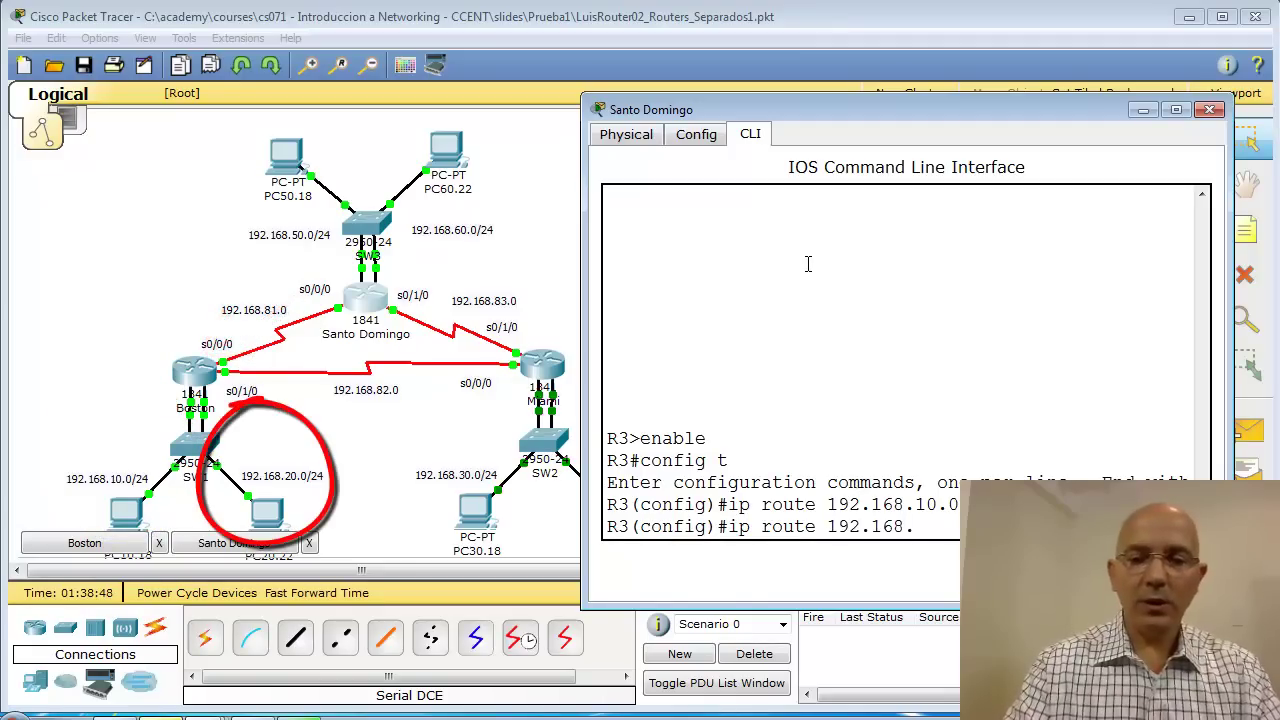
type(".20.0")
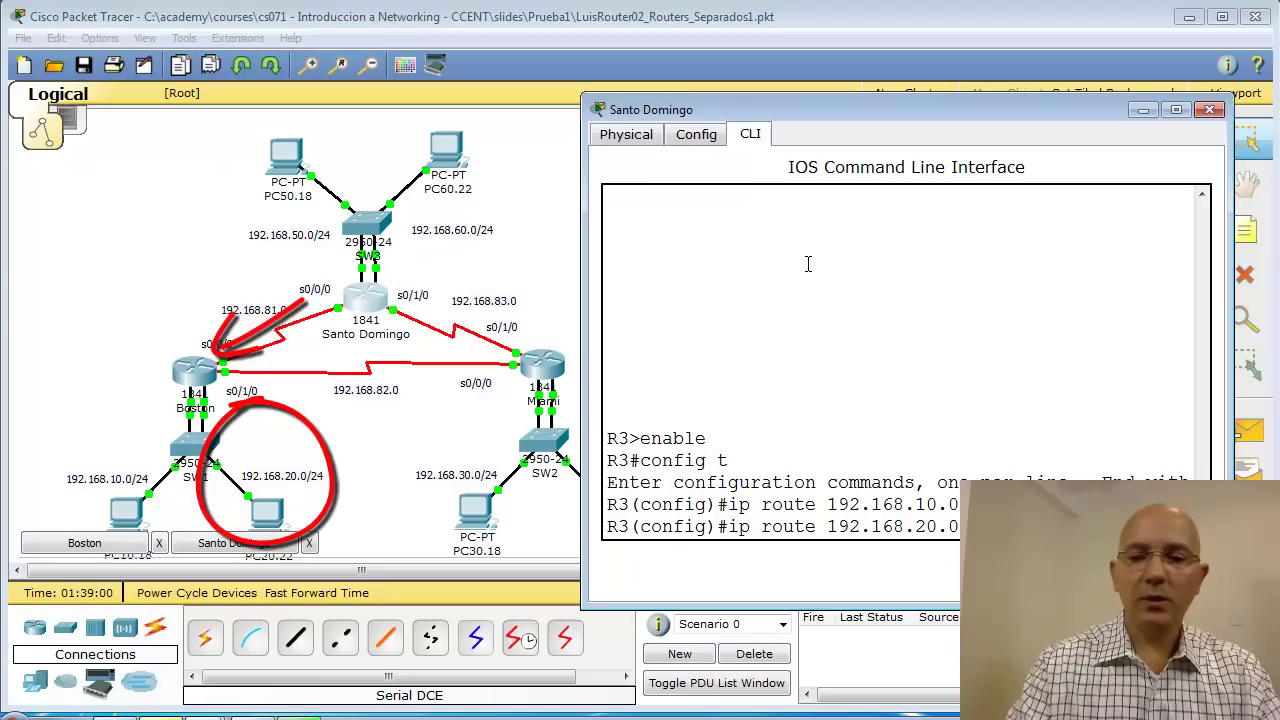
key("Return")
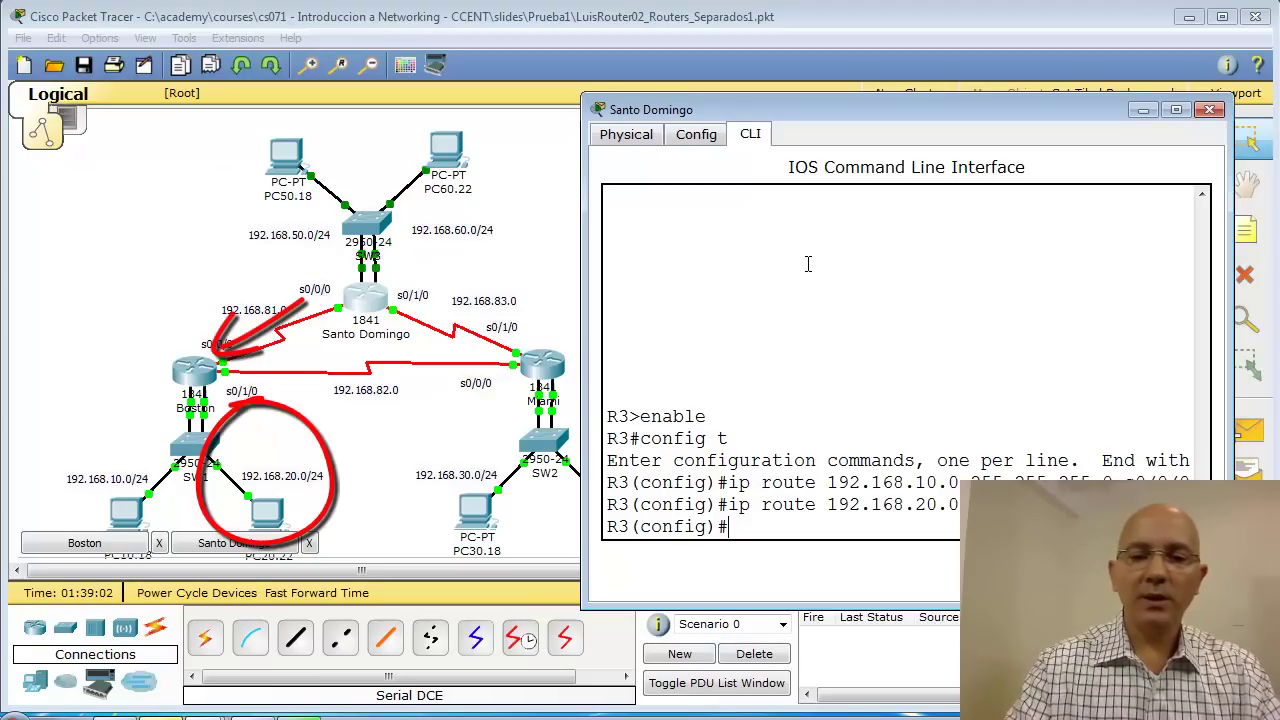
Add a static route on Santo Domingo to Miami's LAN 192.168.30.0 with mask 255.255.255.0 via s0/1/0.
type("i")
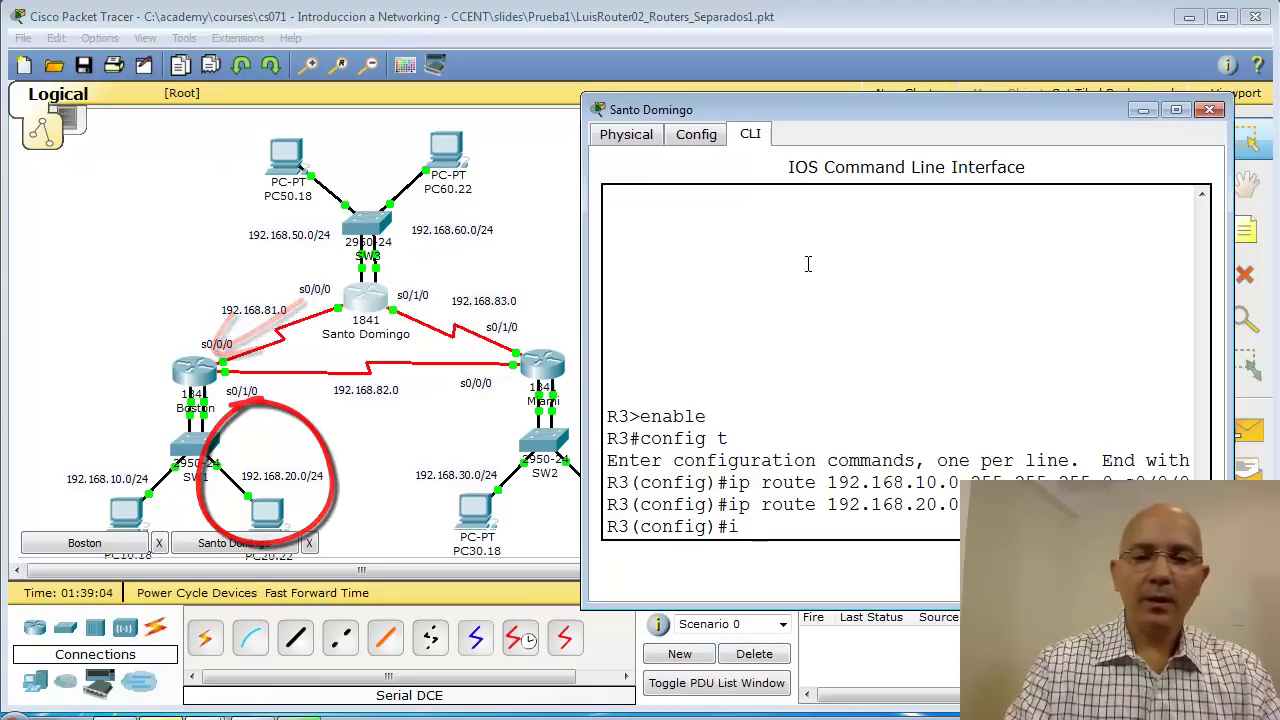
type("p route ")
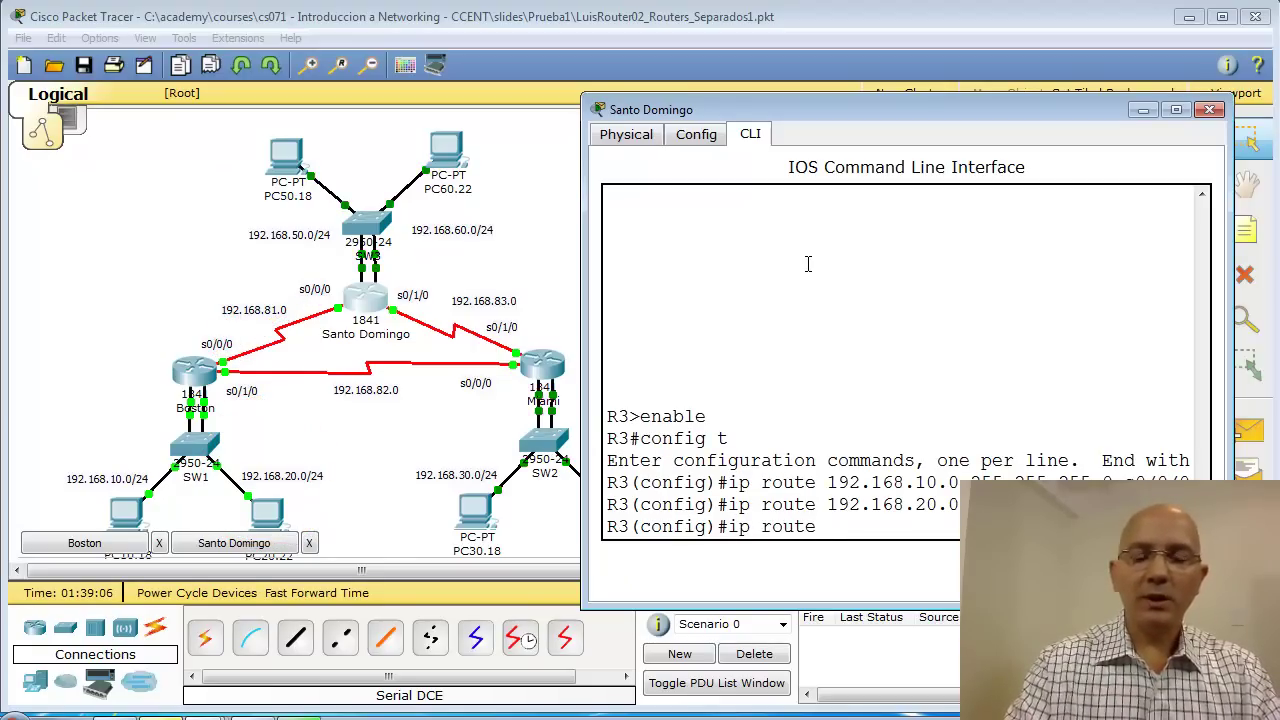
type("192")
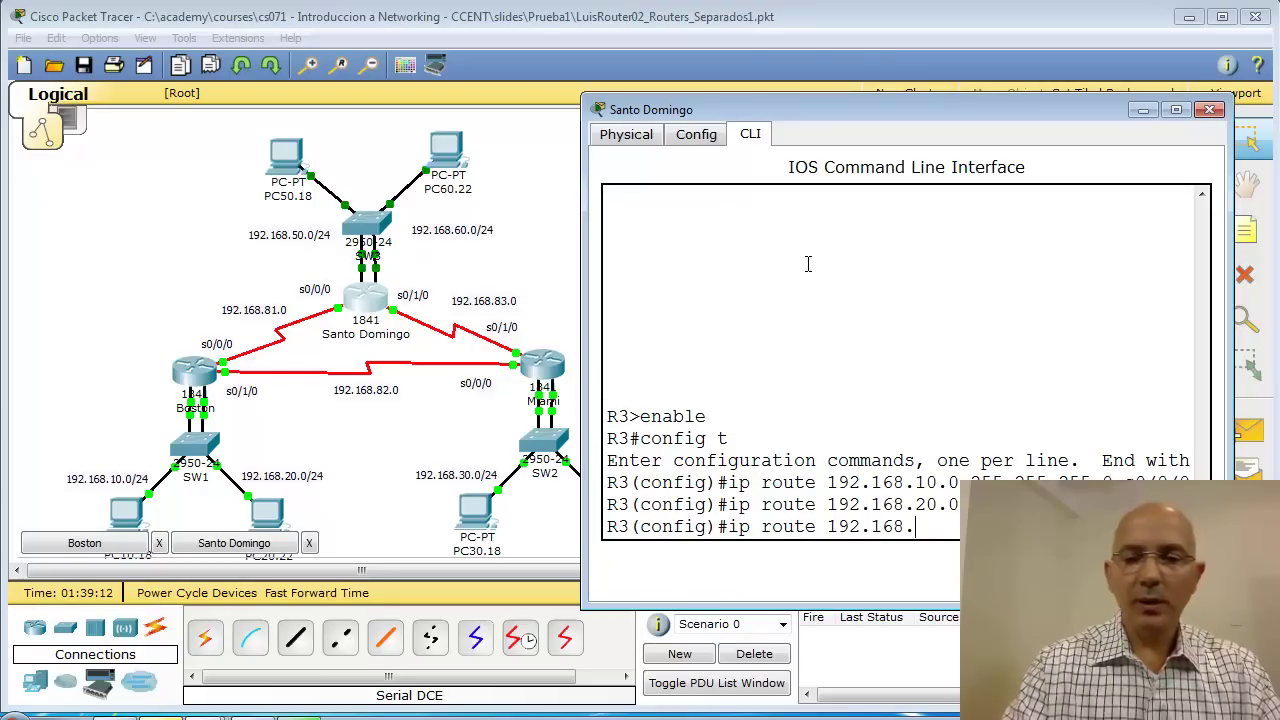
type(".168.30.0")
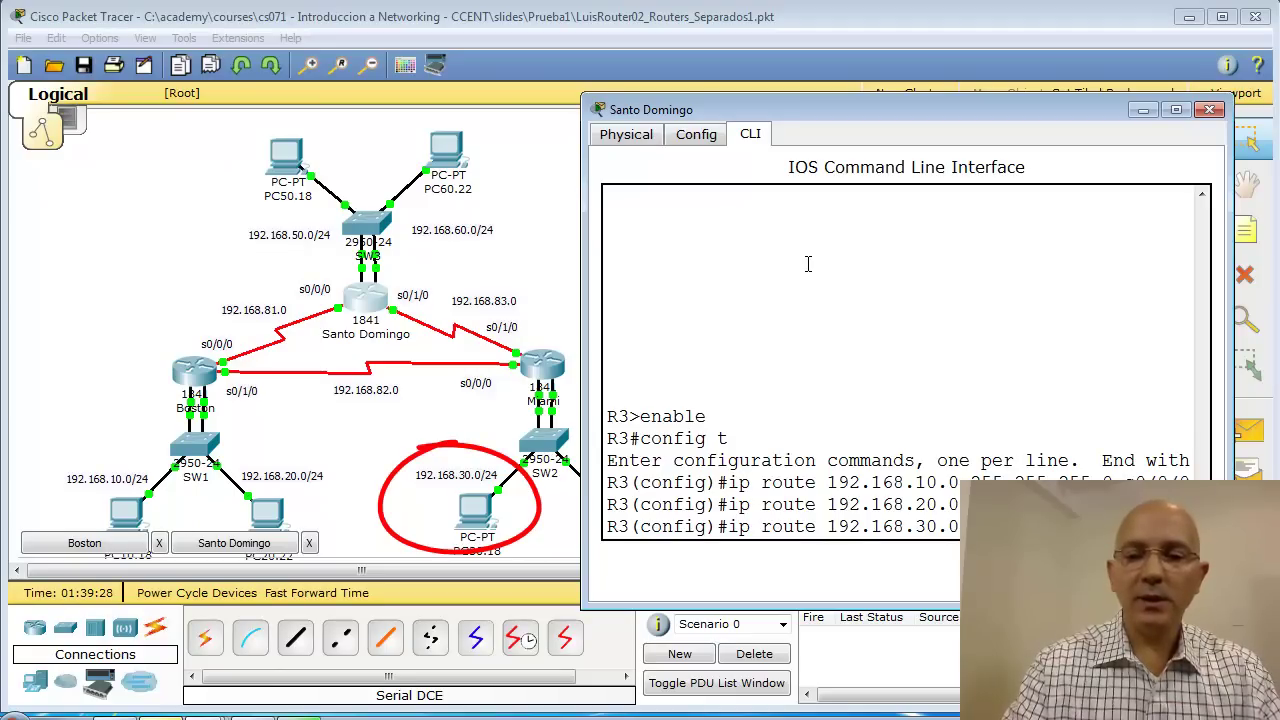
key("Return")
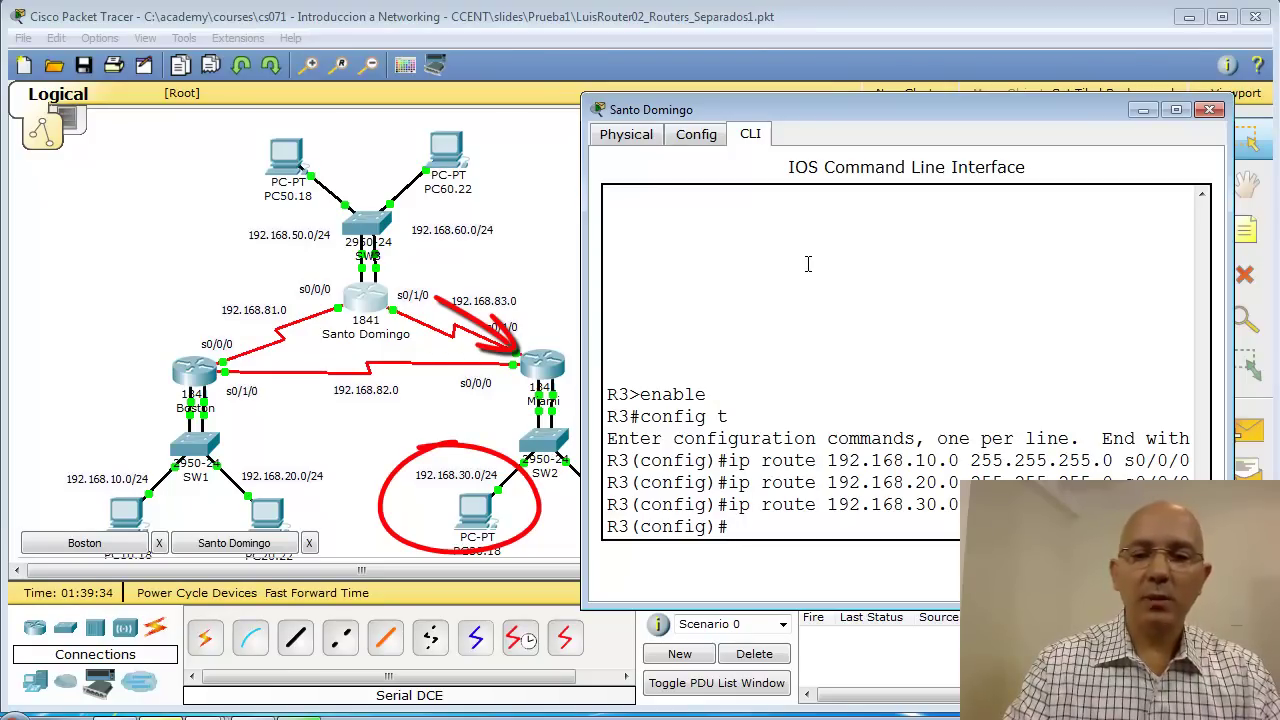
Add a static route on Santo Domingo to Miami's LAN 192.168.40.0 with mask 255.255.255.0 via s0/1/0.
type("ip r")
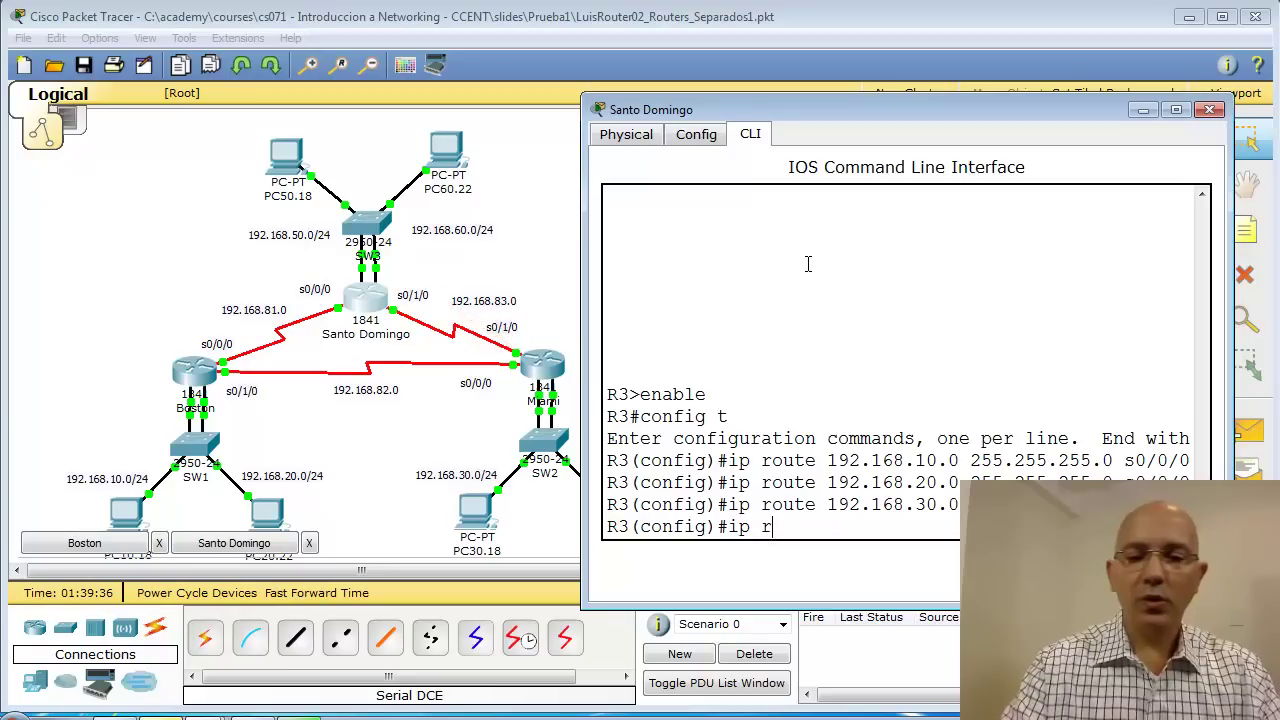
type("oute 192.1")
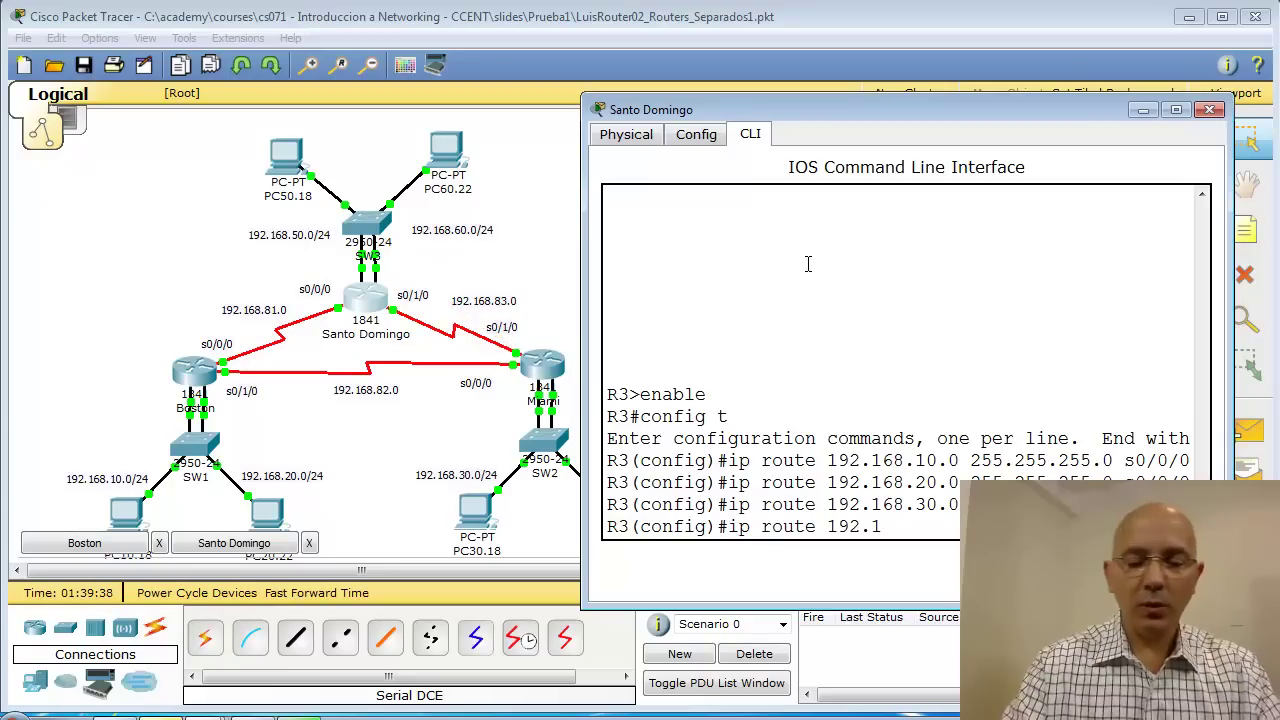
type("68.")
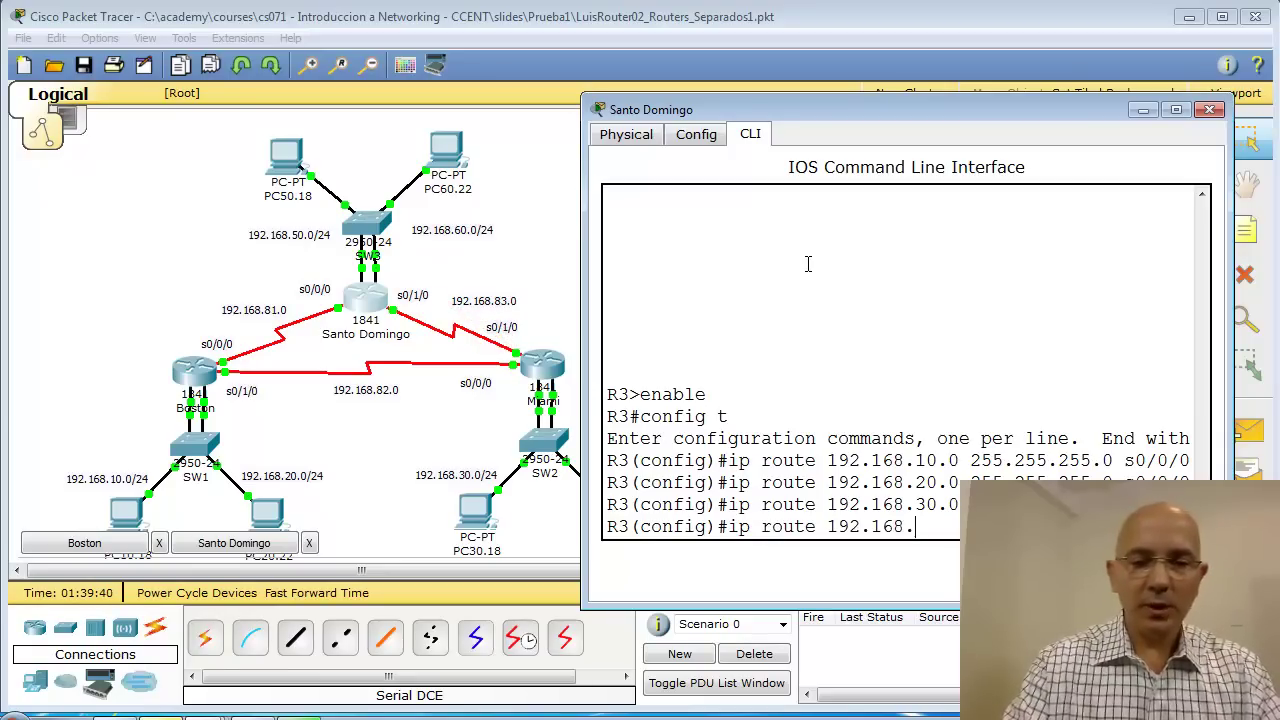
type("40.0")
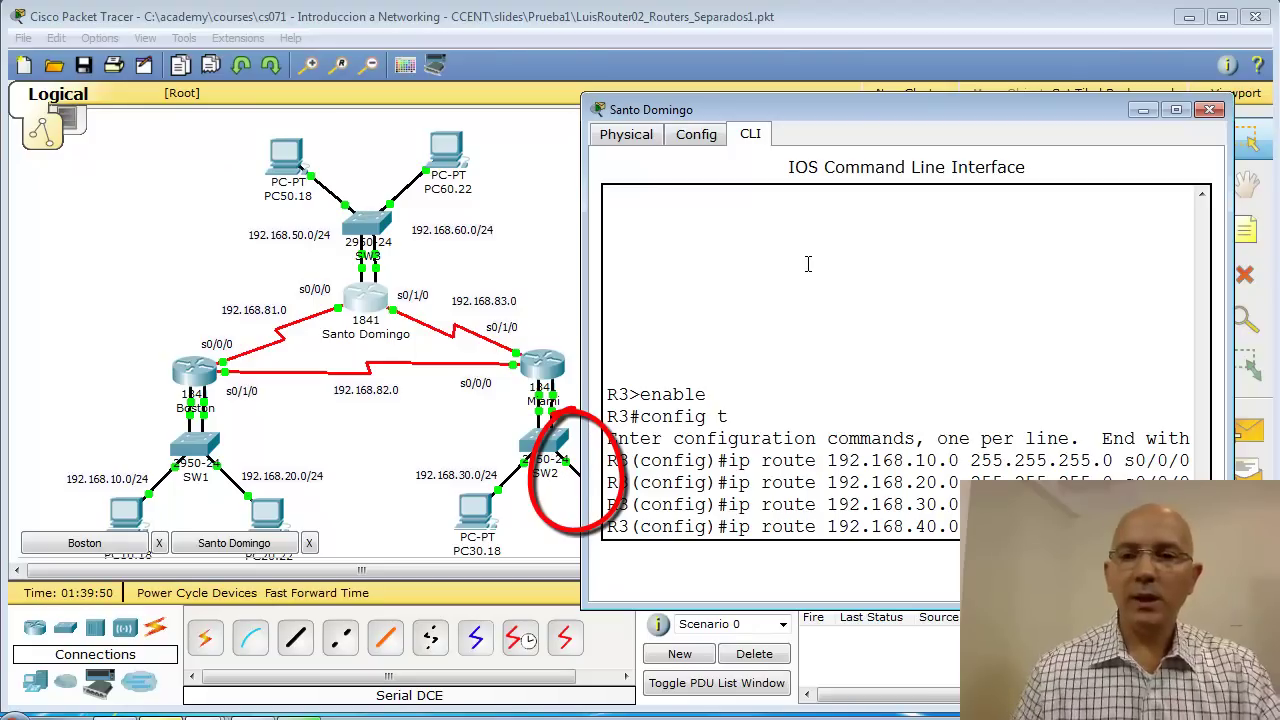
left_click_drag(863, 111, 893, 101)
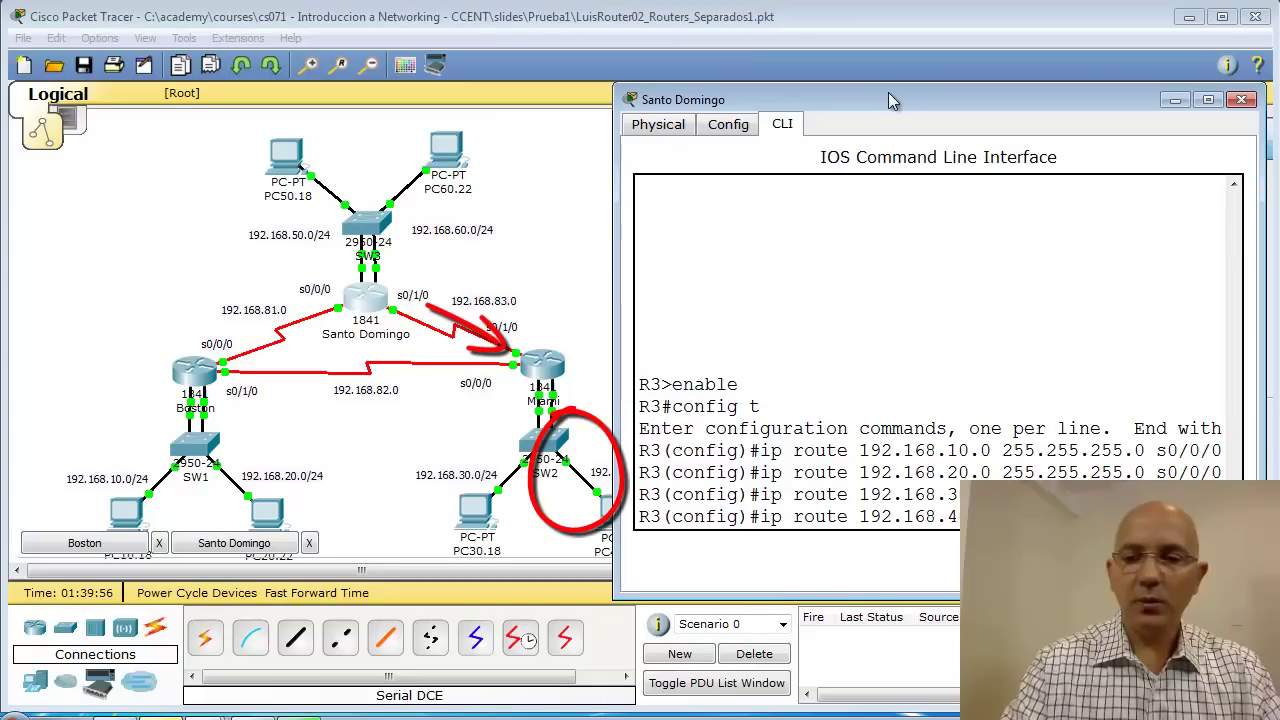
key("Return")
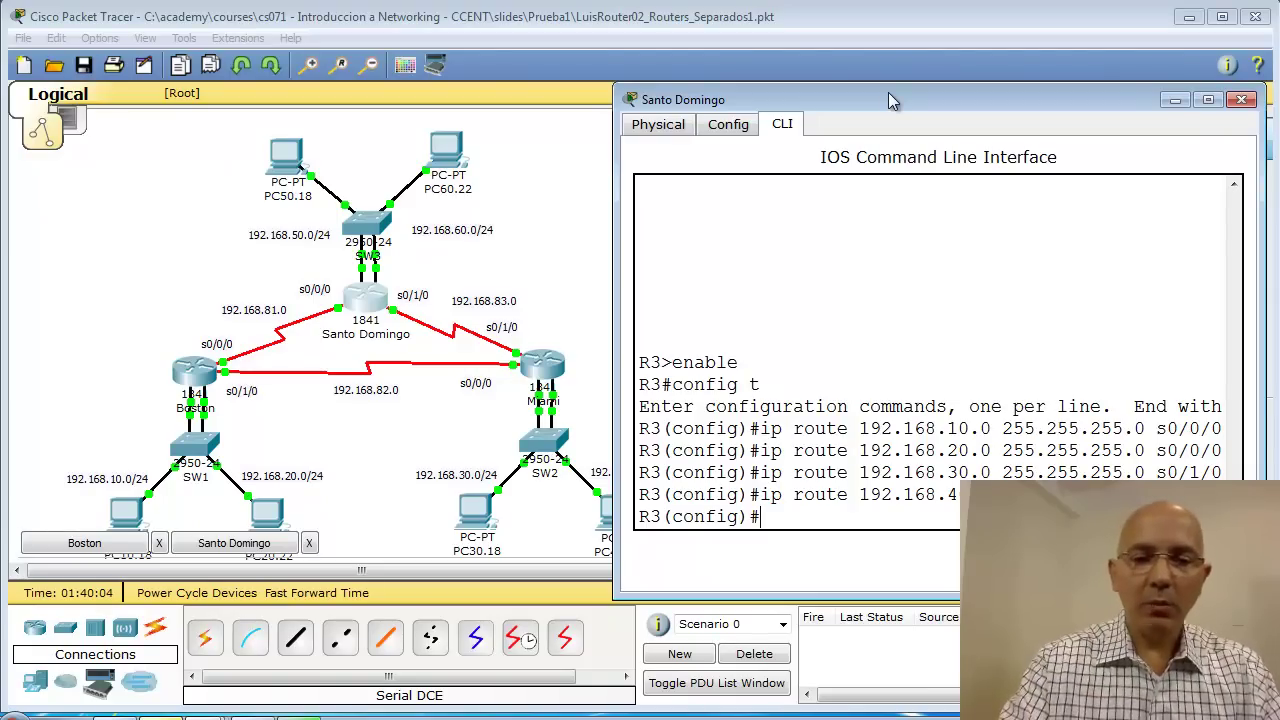
Add a static route on Santo Domingo to the Boston–Miami link network 192.168.82.0 with mask 255.255.255.0 via s0/1/0.
type("p ro")
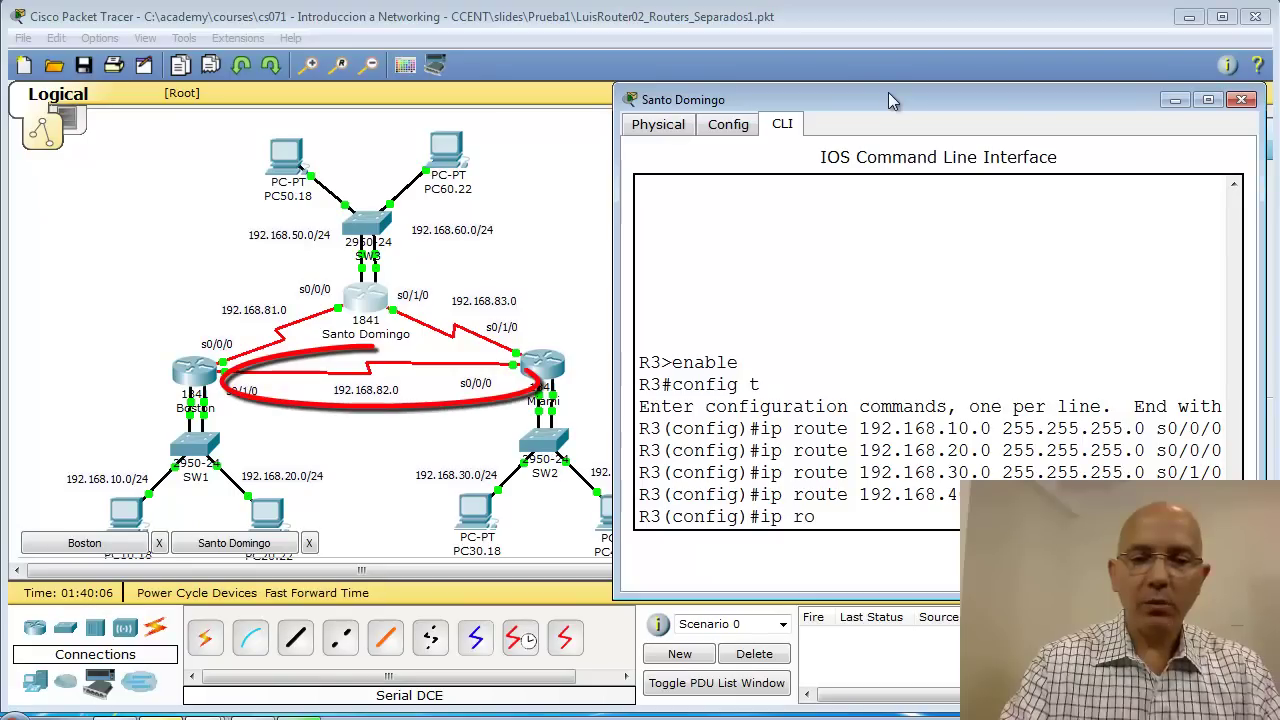
type("ute 192.168.8")
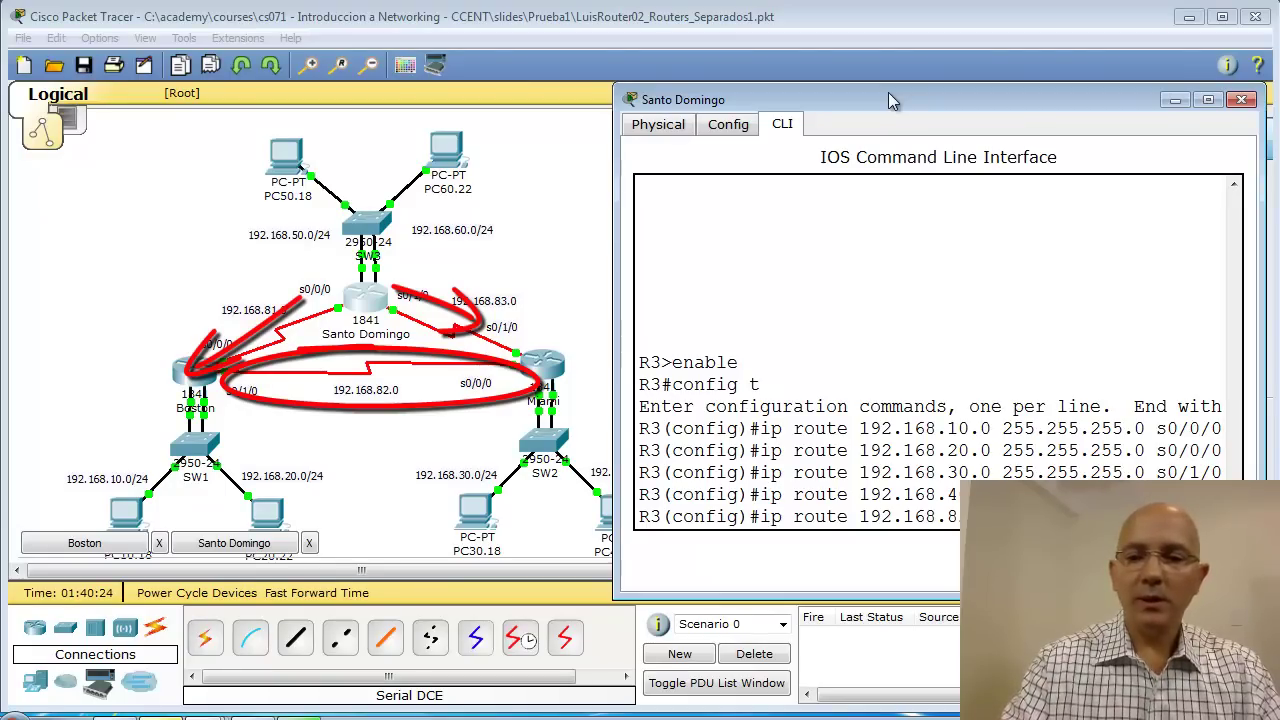
key("Return")
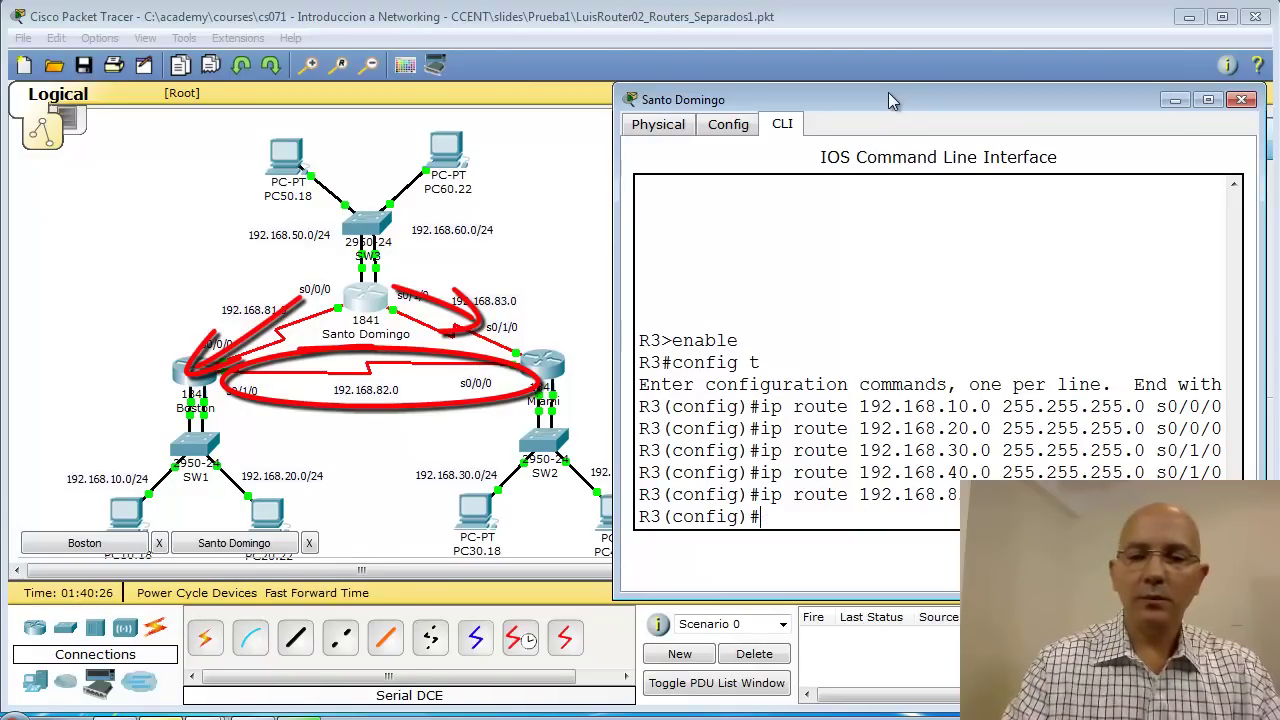
Leave configuration mode on Santo Domingo and review its static route entries with show running-config.
type("end")
key("Return")
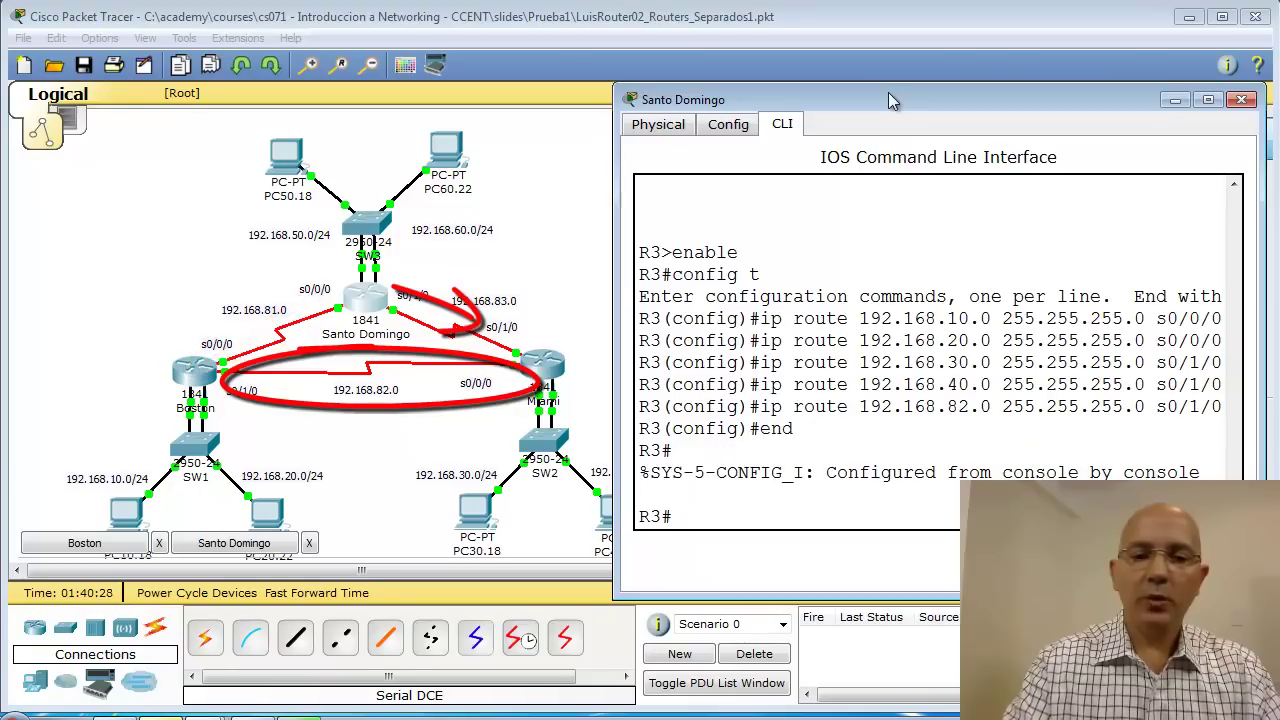
type("show runn")
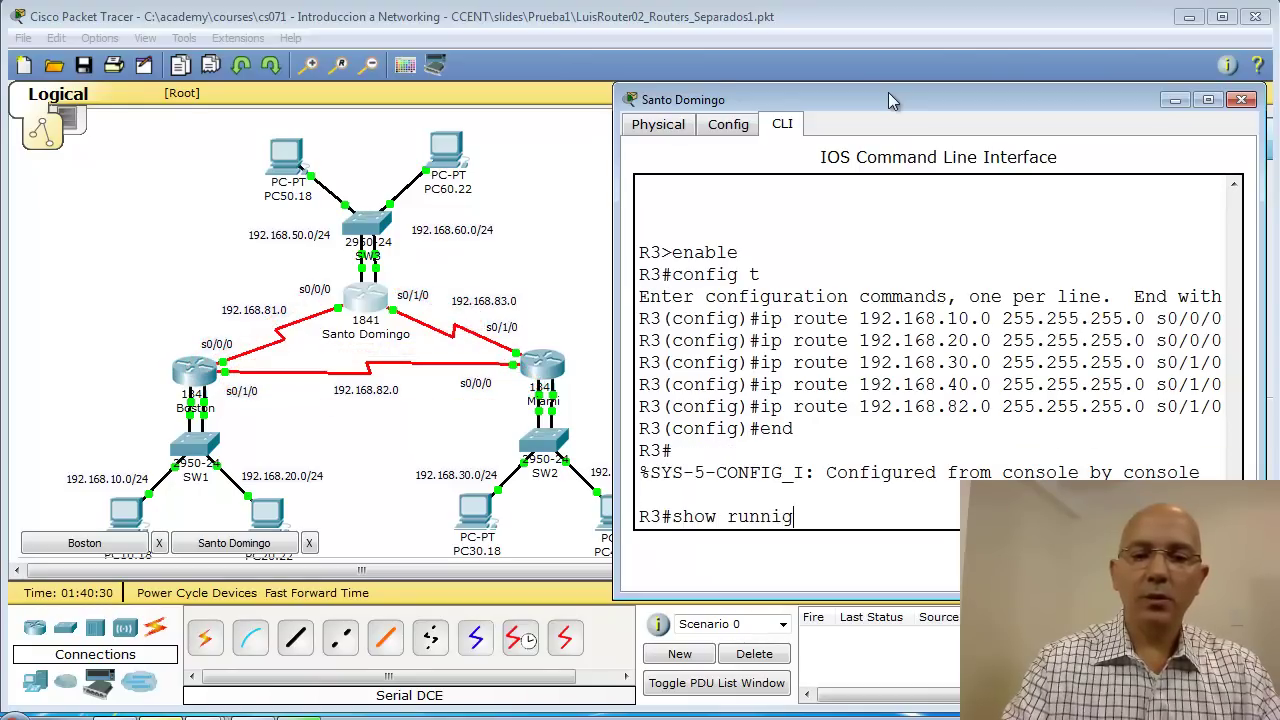
type("ing-config")
key("Return")
key("space")
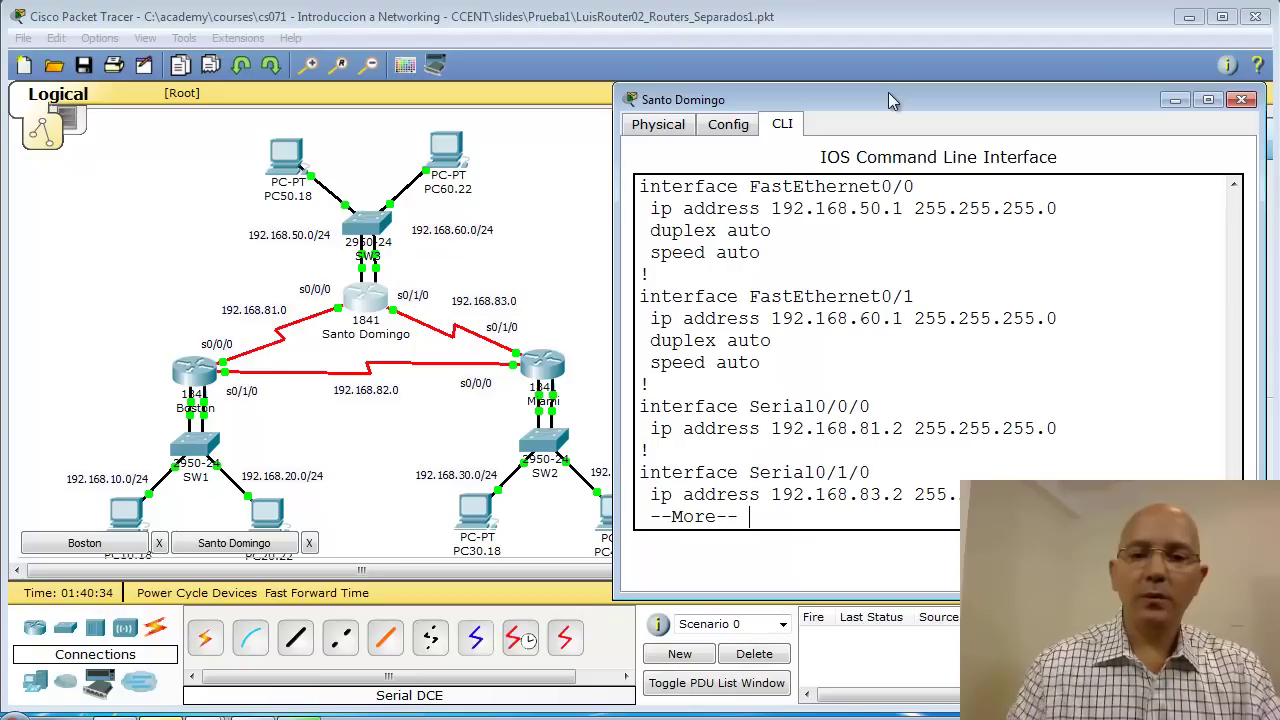
key("space")
scroll(910, 388, "up", 1)
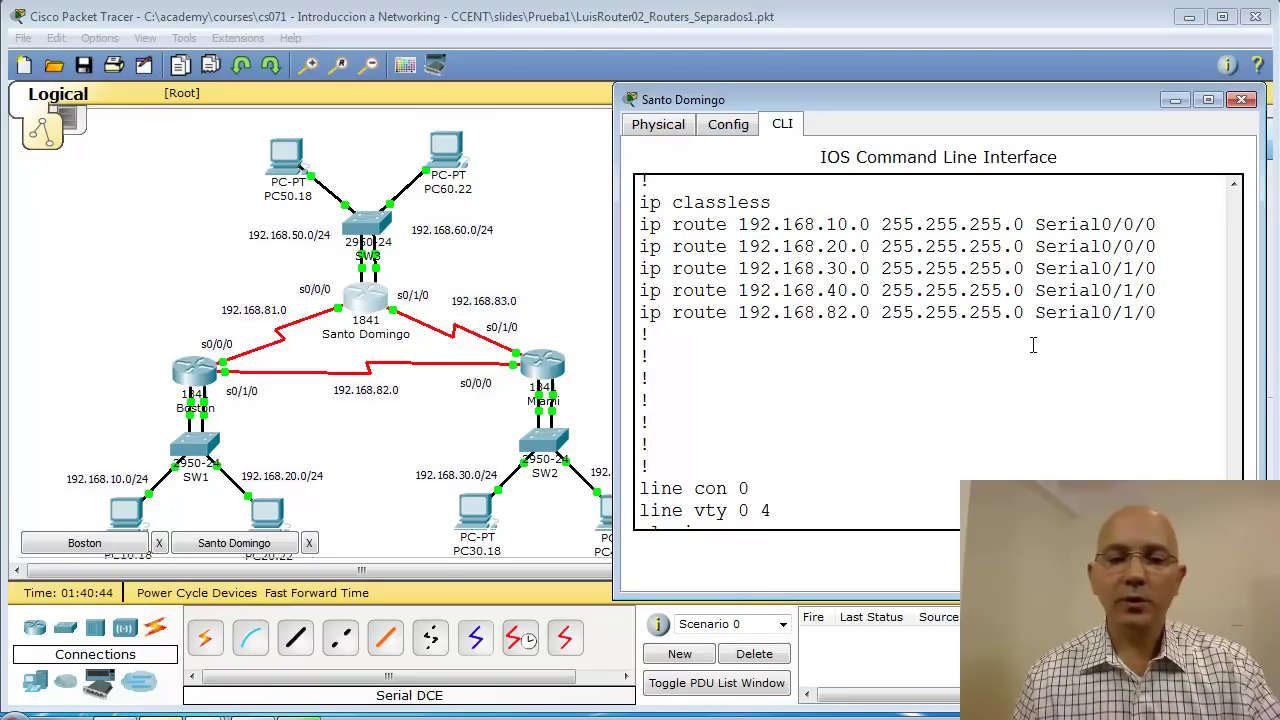
scroll(1022, 354, "down", 2)
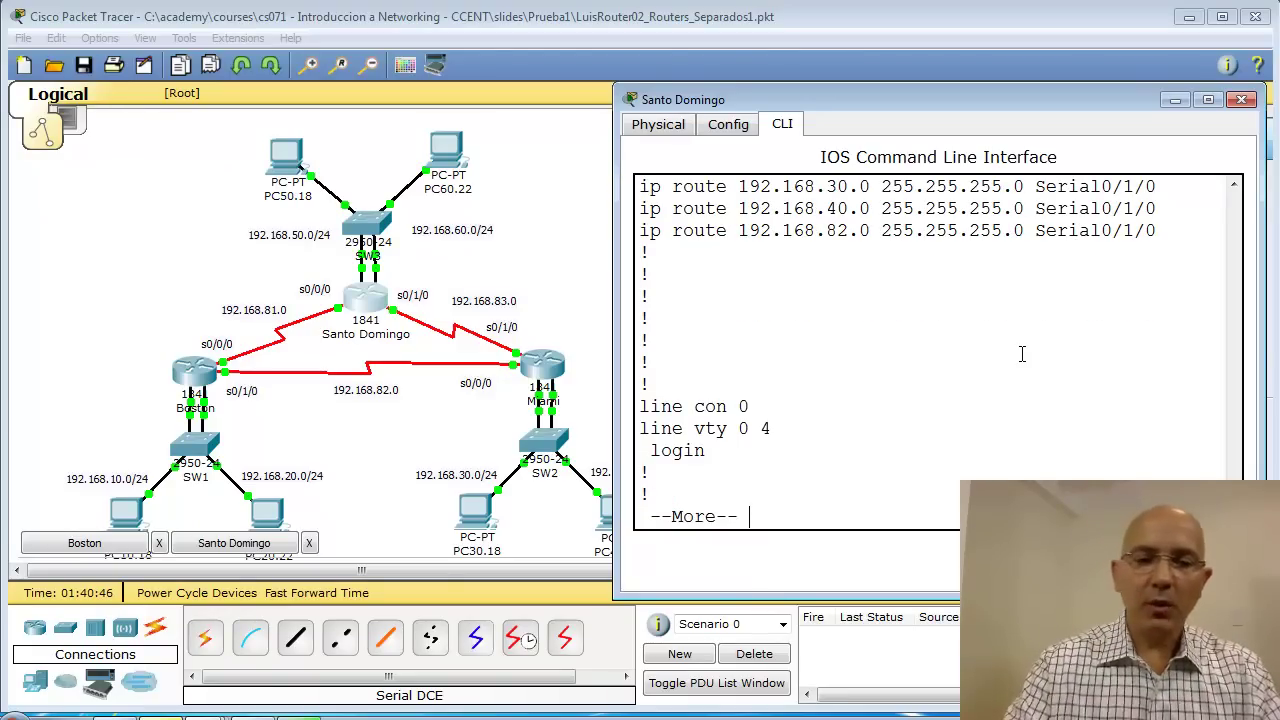
Check Santo Domingo's routing table with show ip route in a widened CLI window, then minimize it.
type("qshow i")
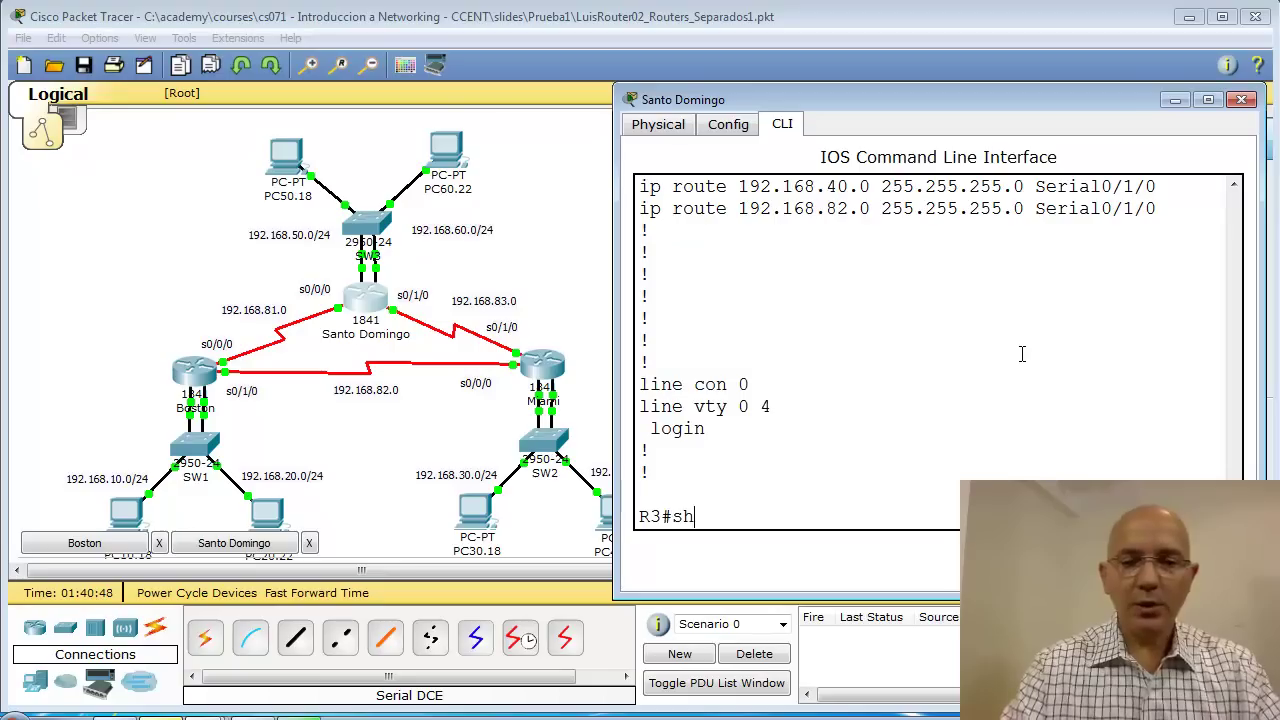
type("p route")
key("Return")
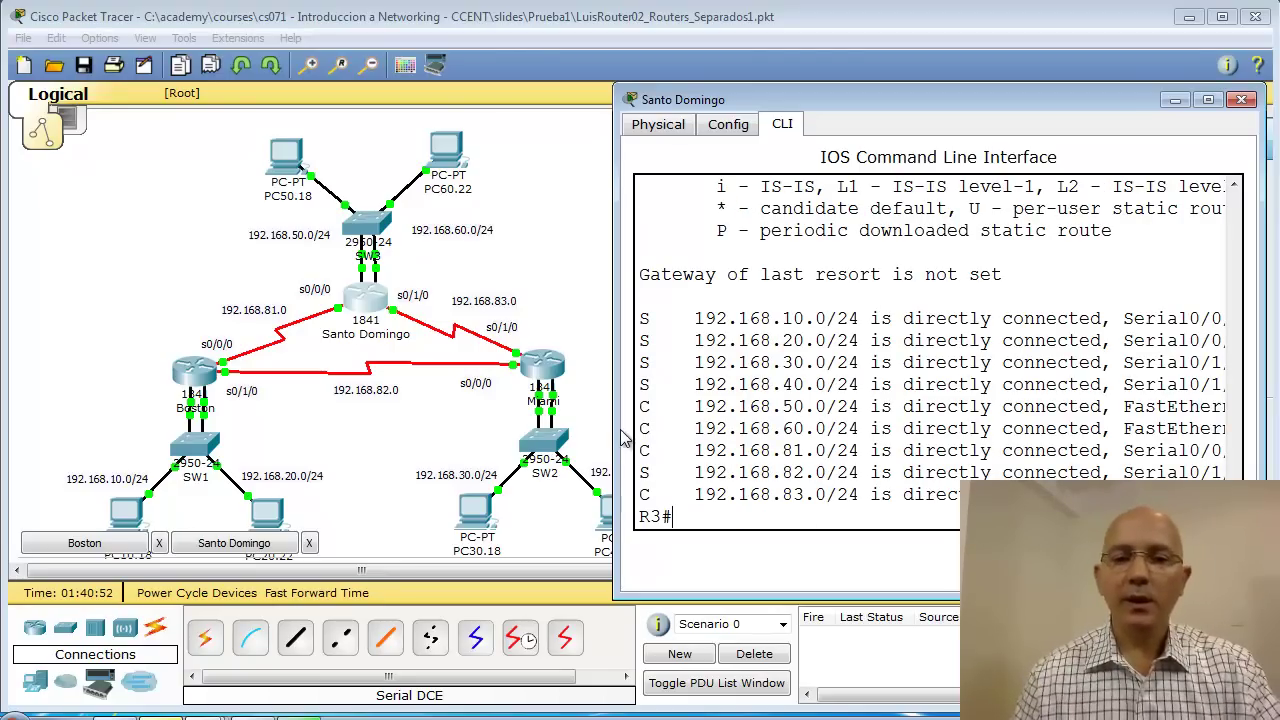
left_click_drag(614, 435, 506, 435)
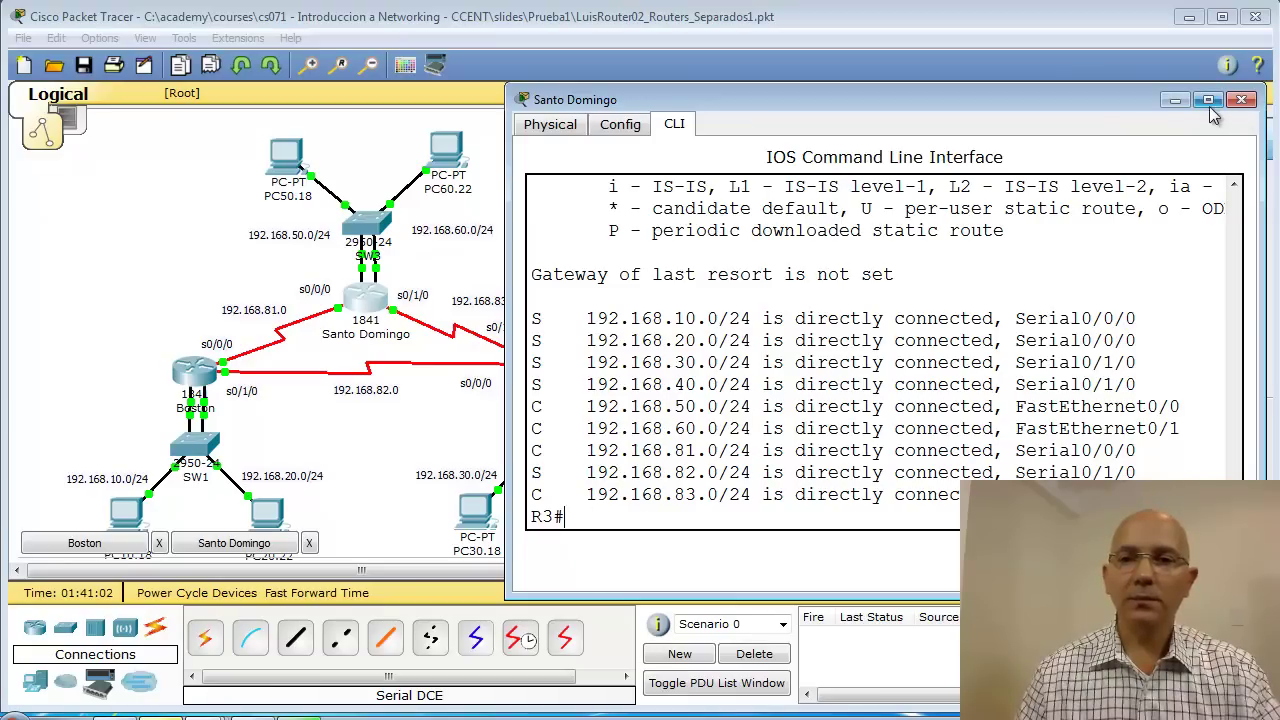
left_click(1174, 101)
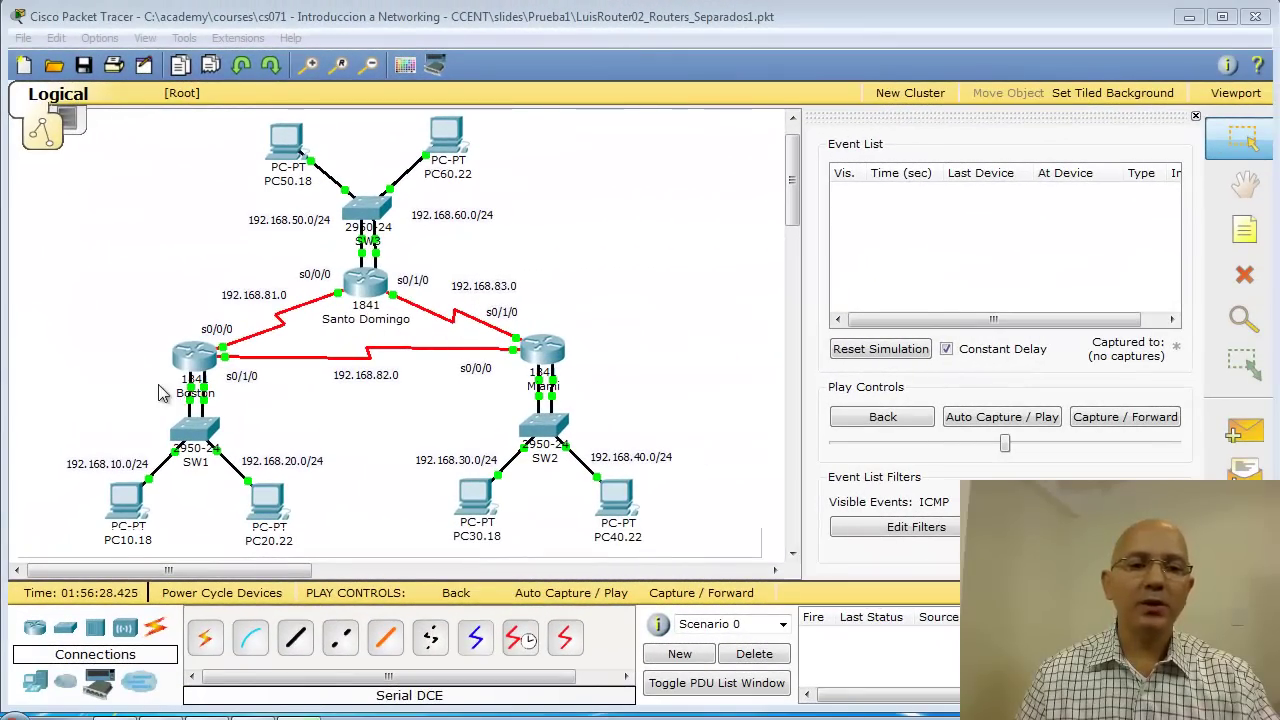
Open Boston's command line, enter privileged mode and run show running-config.
left_click(196, 362)
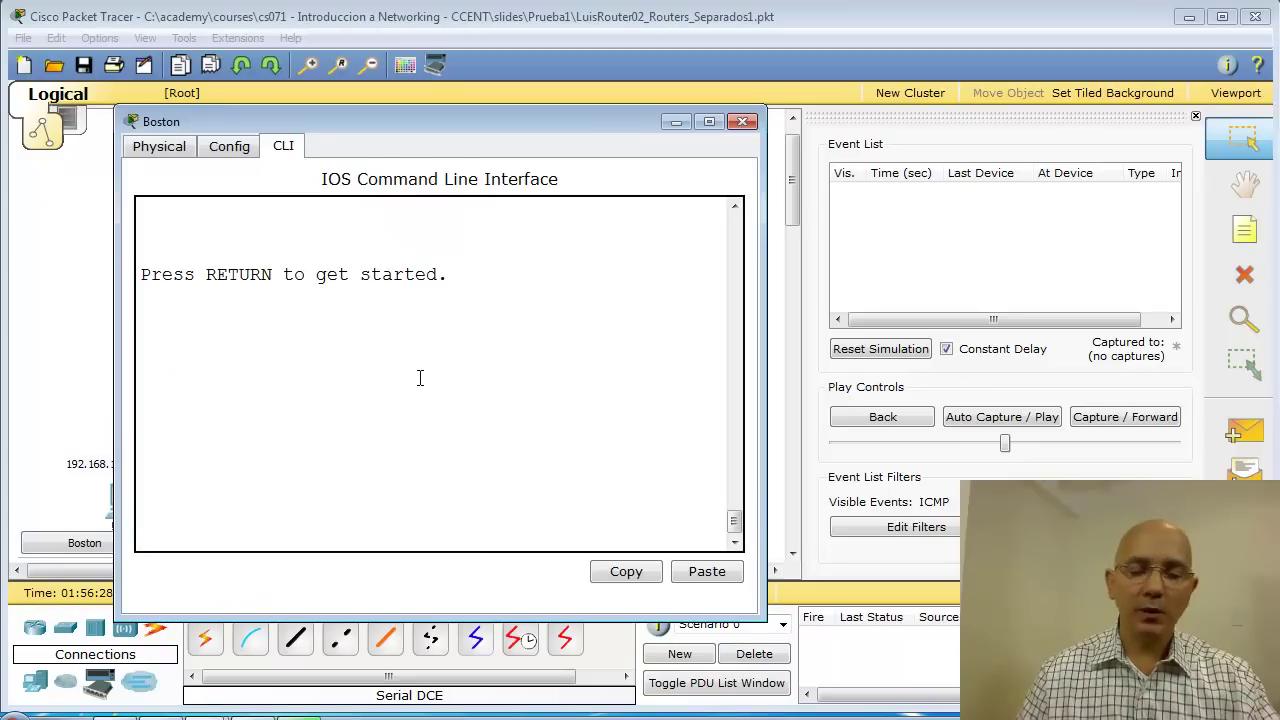
key("Return")
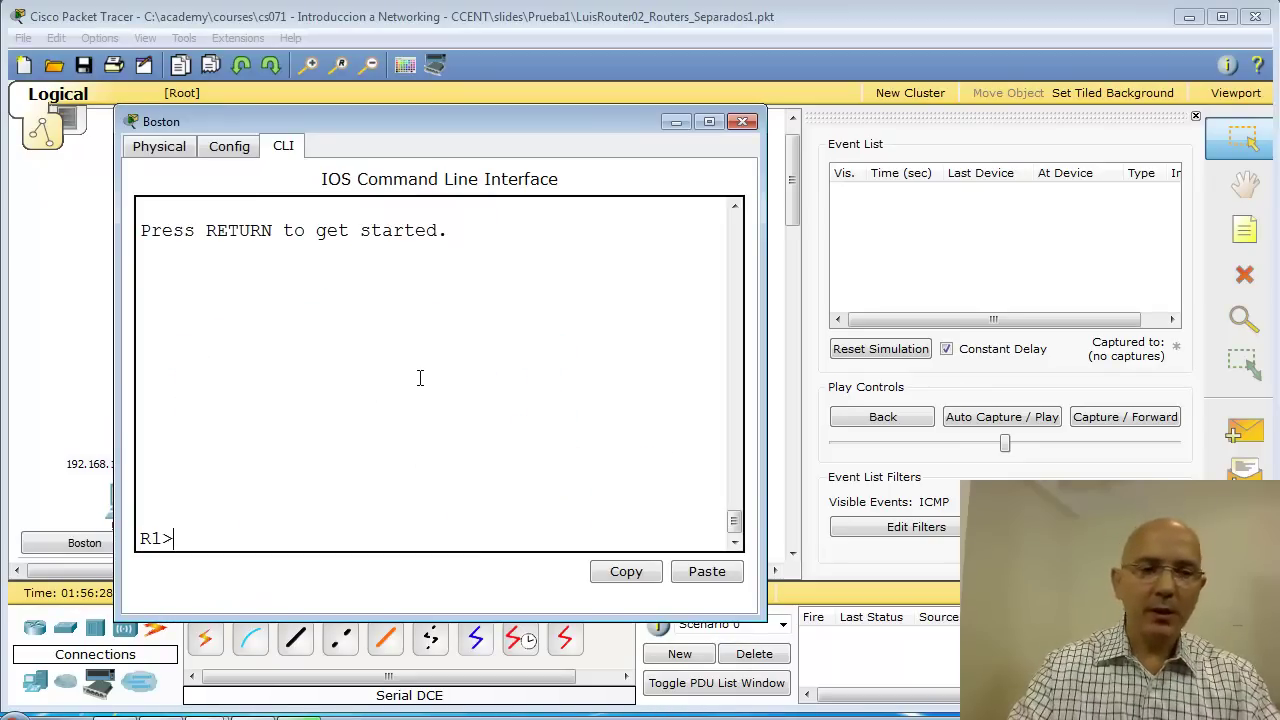
type("enable")
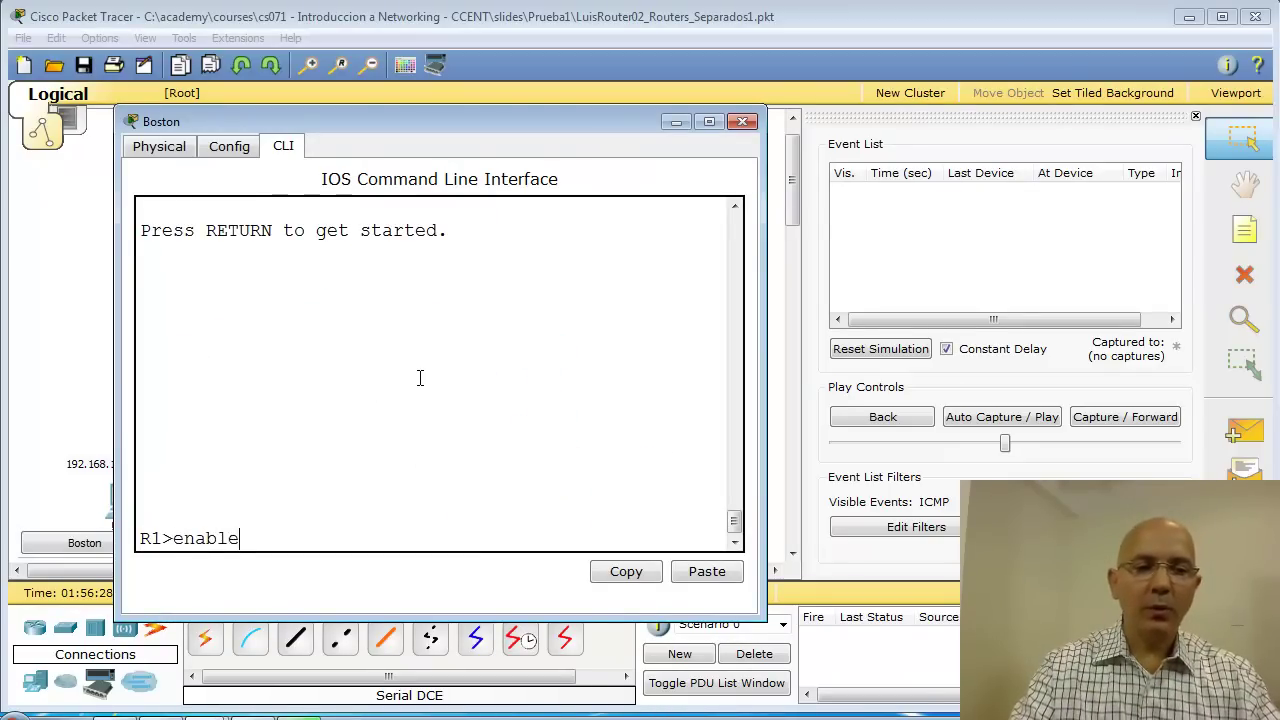
key("Return")
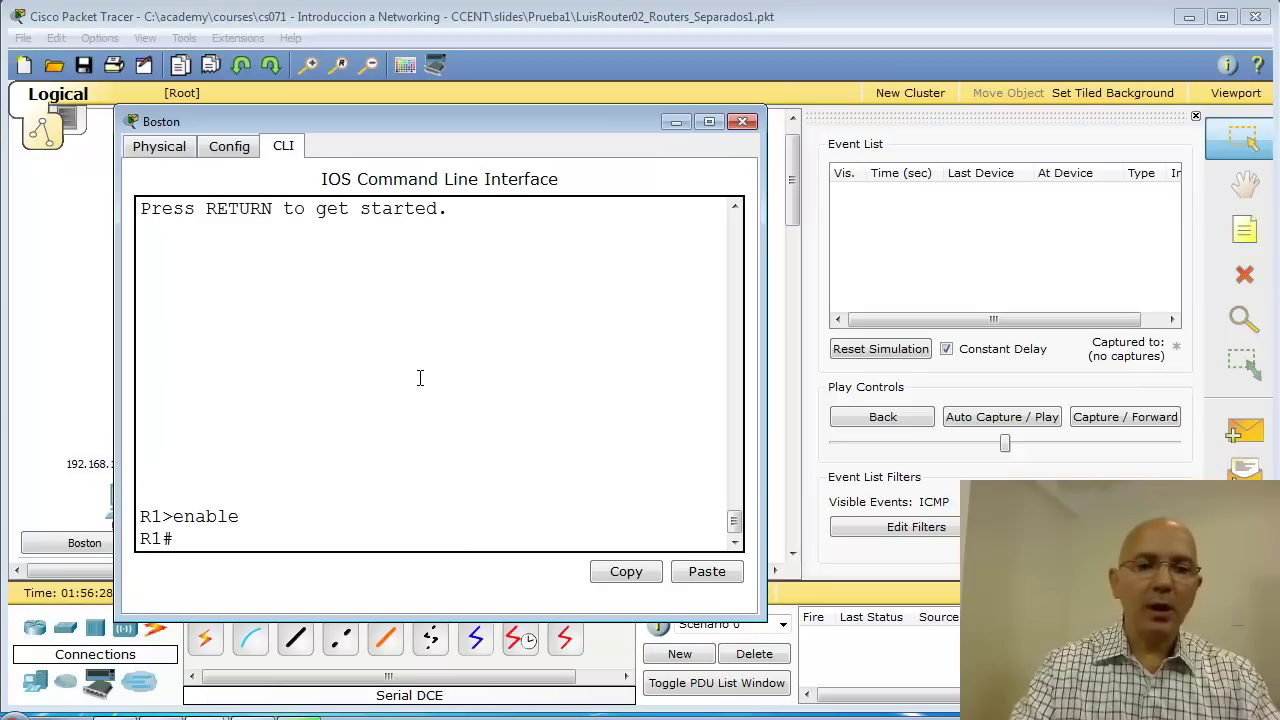
type("show run")
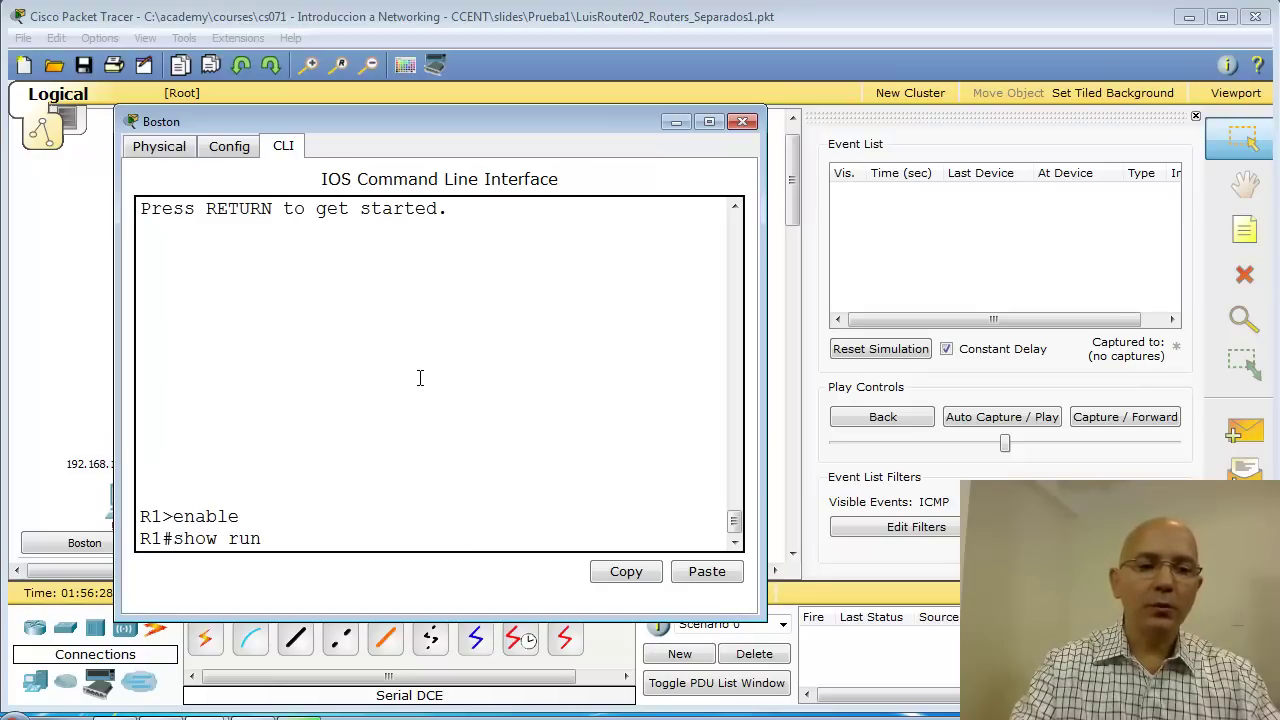
type("ning.")
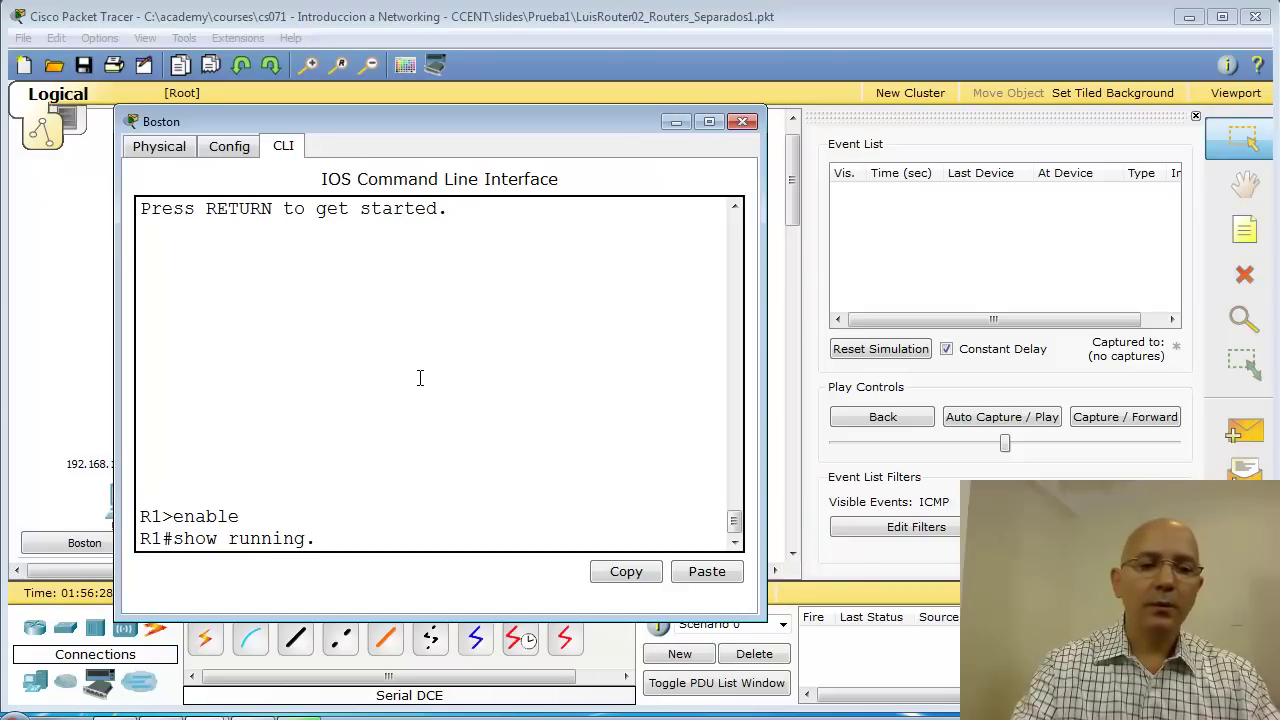
key("BackSpace")
type("-config")
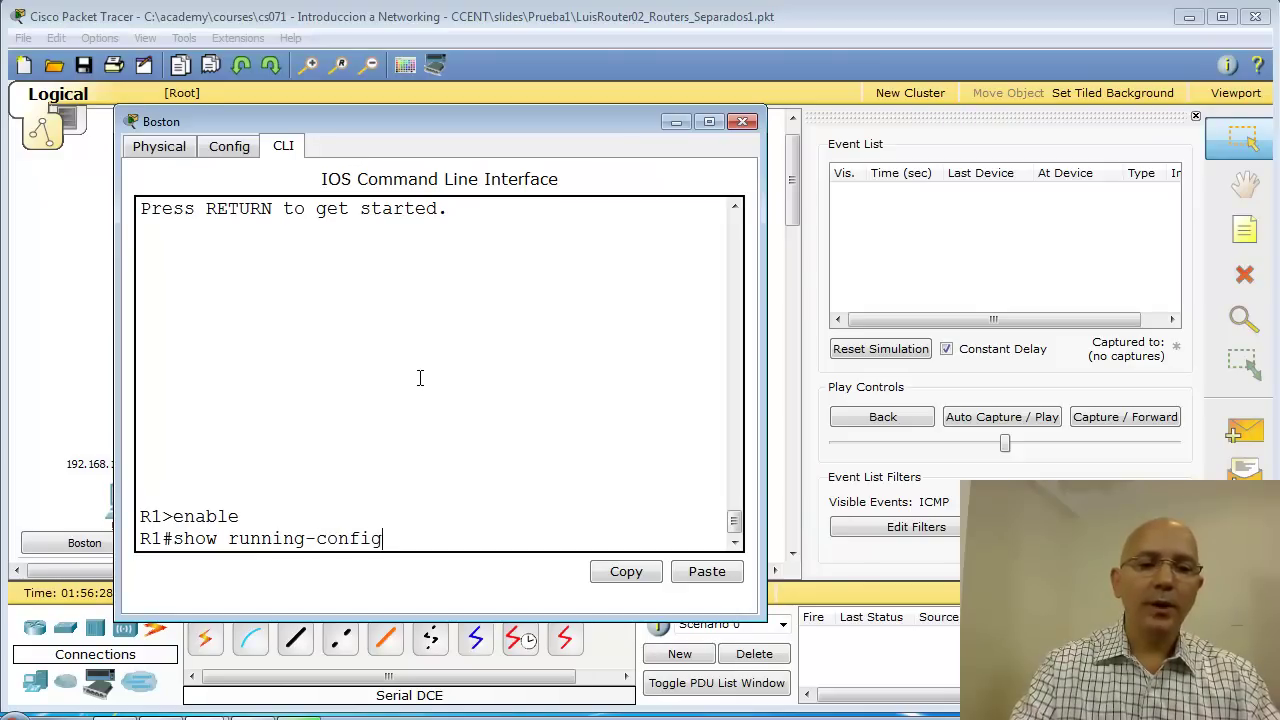
key("Return")
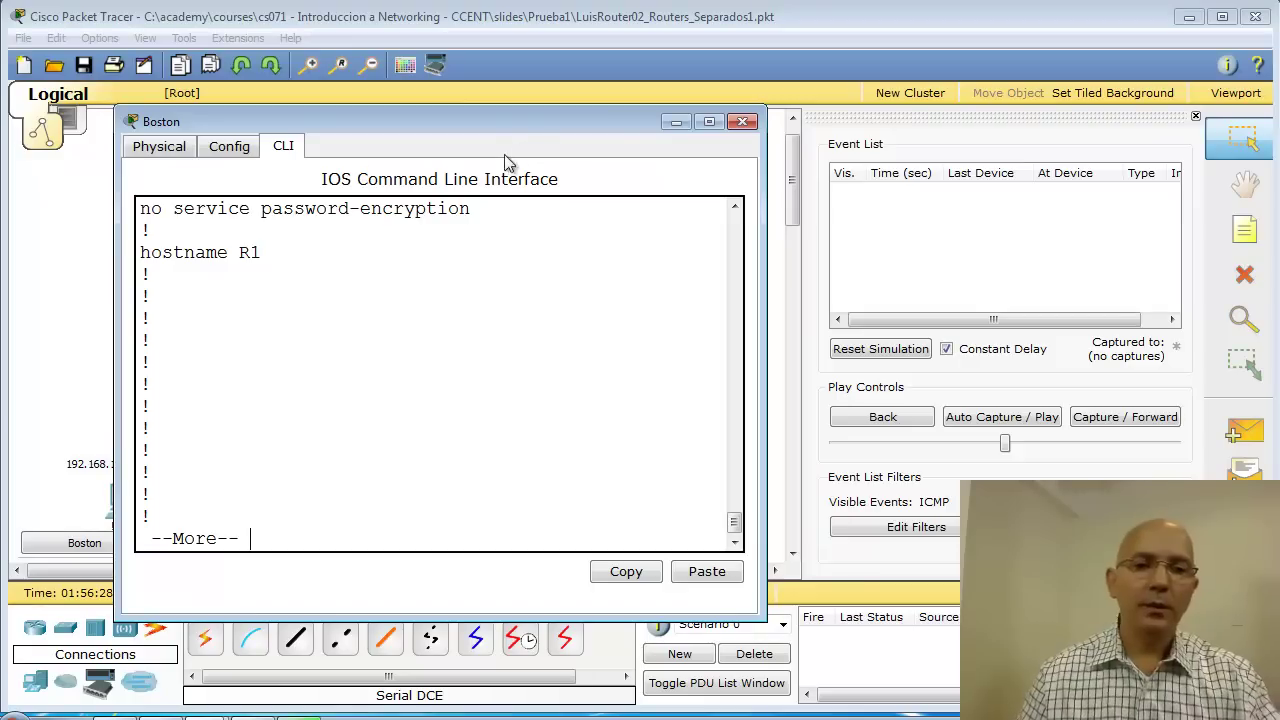
Review Boston's interface addresses and static routes in a widened CLI window beside the topology, then close it.
left_click_drag(515, 121, 829, 72)
left_click_drag(1077, 350, 1268, 327)
key("space")
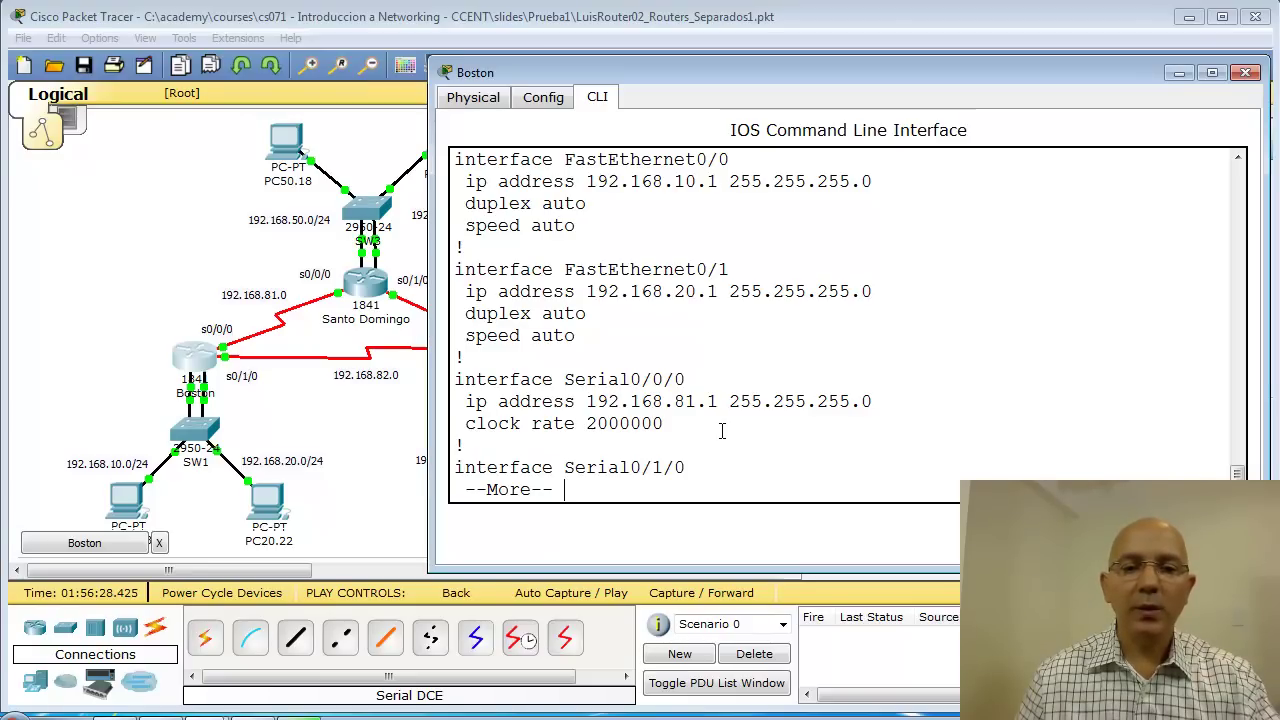
key("space")
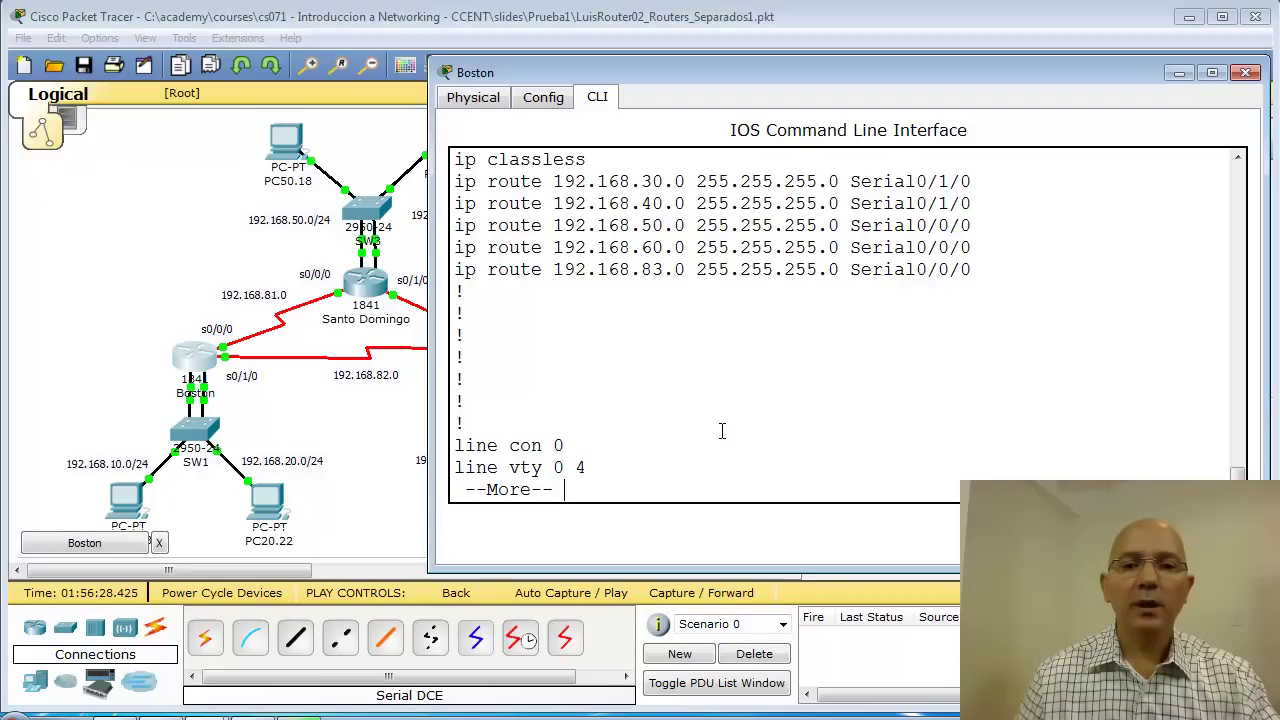
key("space")
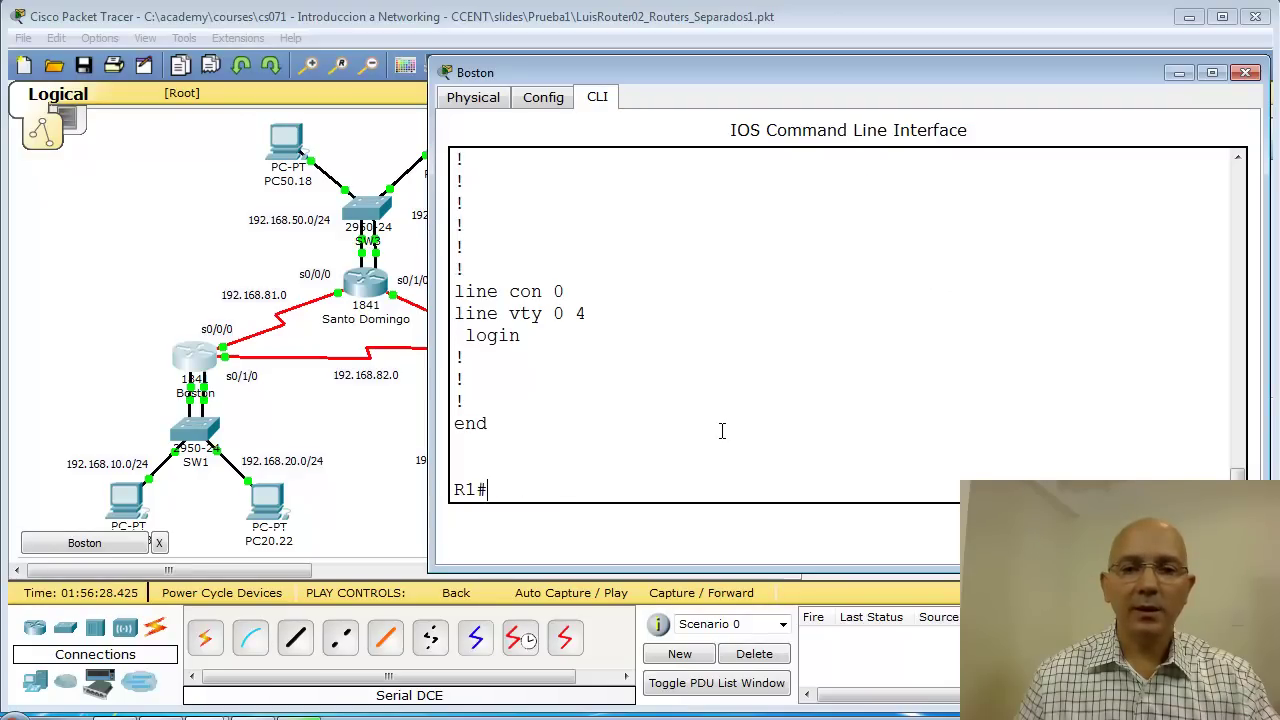
left_click(1244, 74)
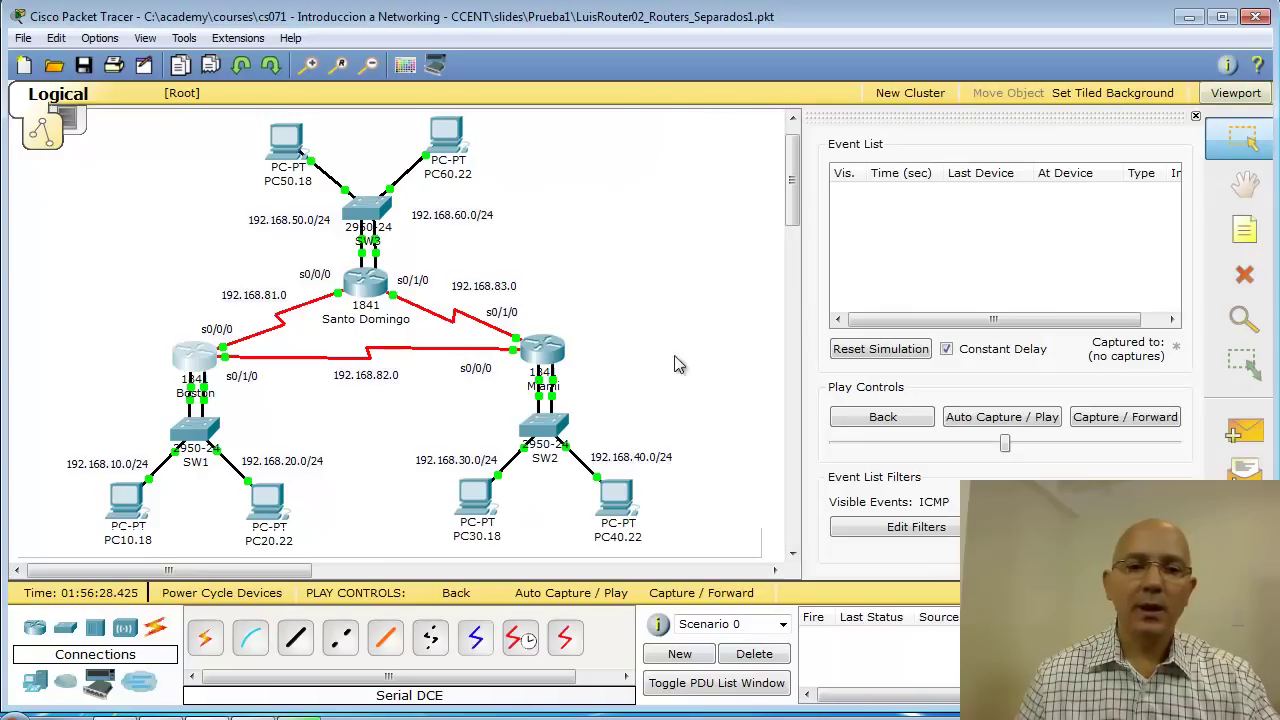
Open Miami's command line, enter privileged mode and run show running-config.
left_click(549, 367)
key("Return")
type("enable")
key("Return")
type("show runnin")
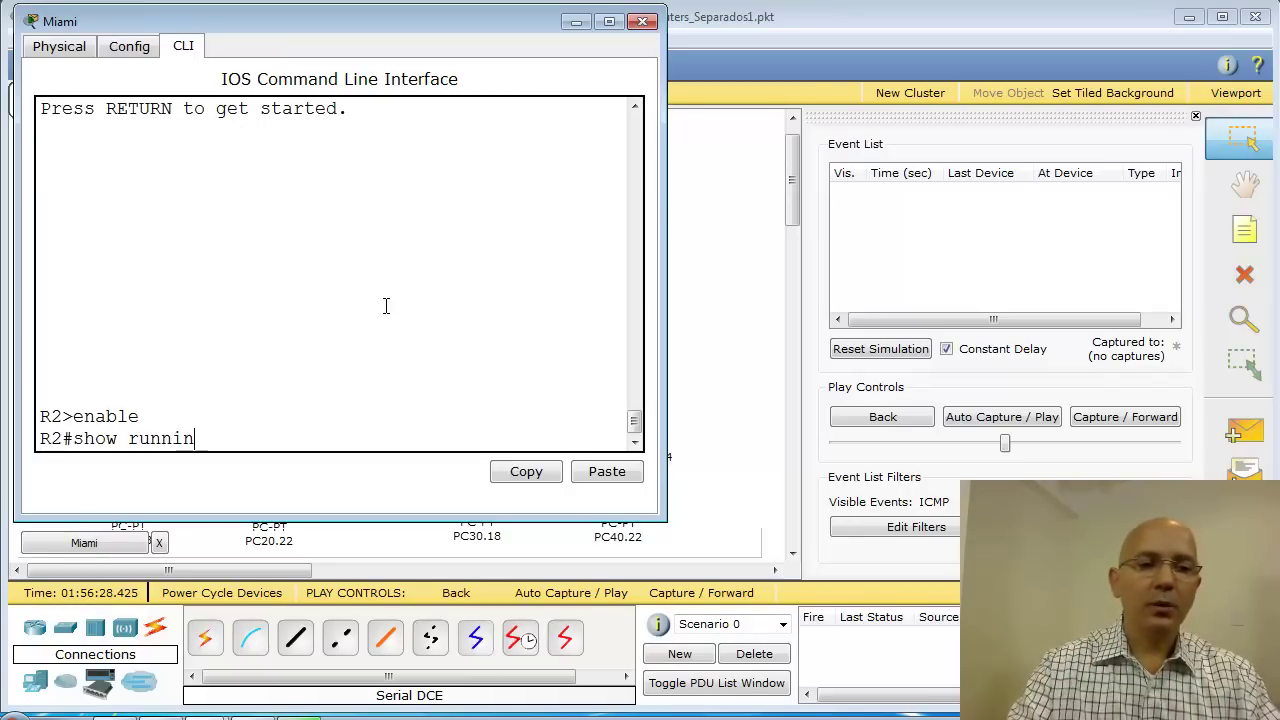
type("g-config")
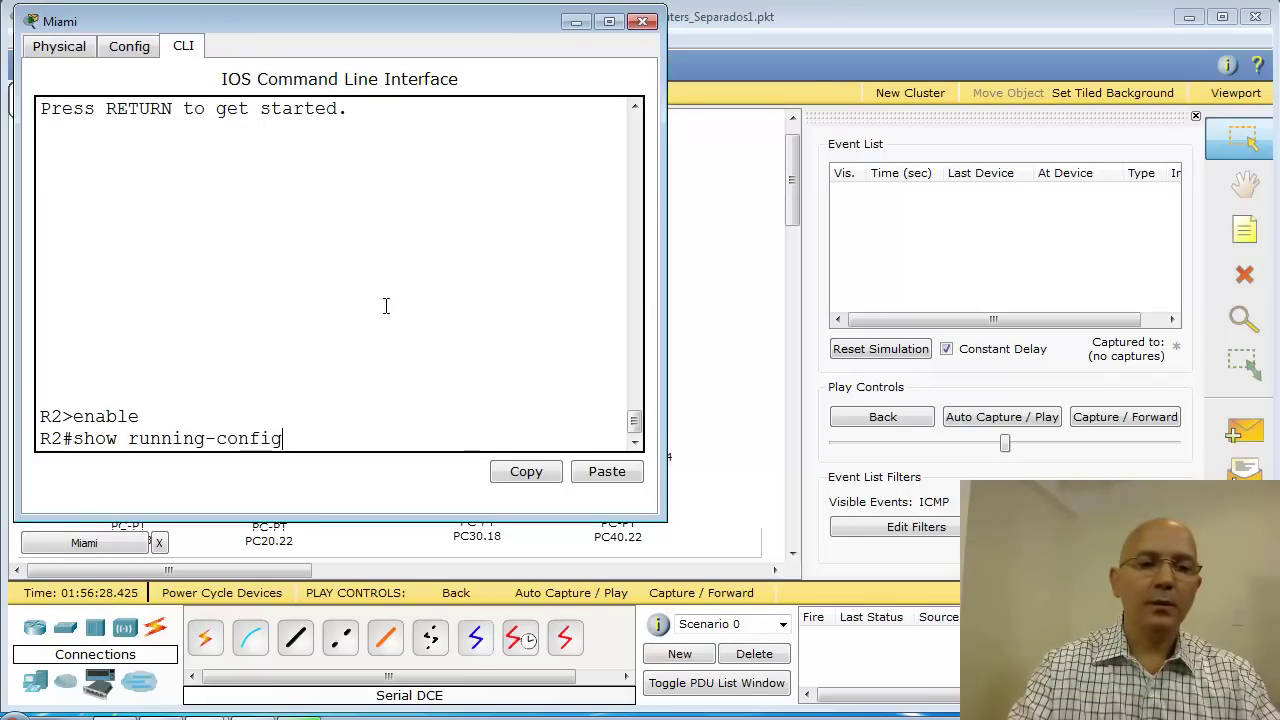
key("Return")
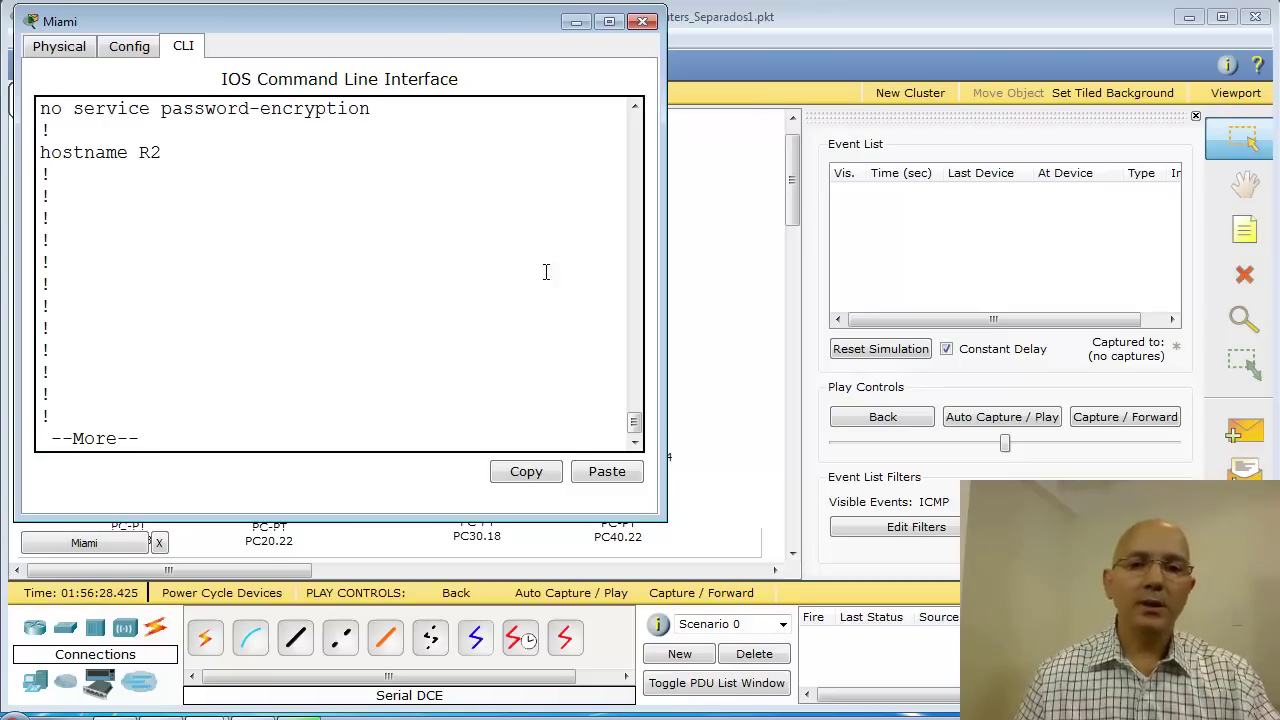
Move Miami's CLI window clear of the topology, review its interface addresses and static routes, and close the window.
left_click_drag(436, 30, 1008, 48)
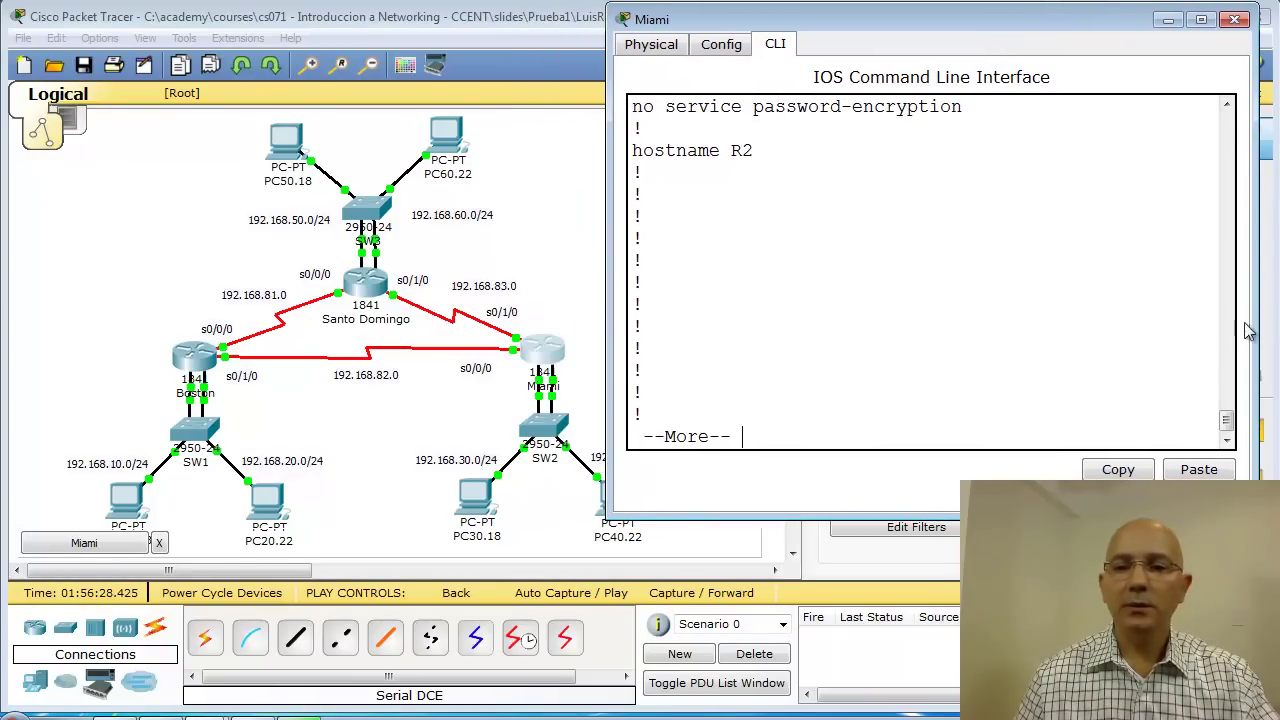
key("space")
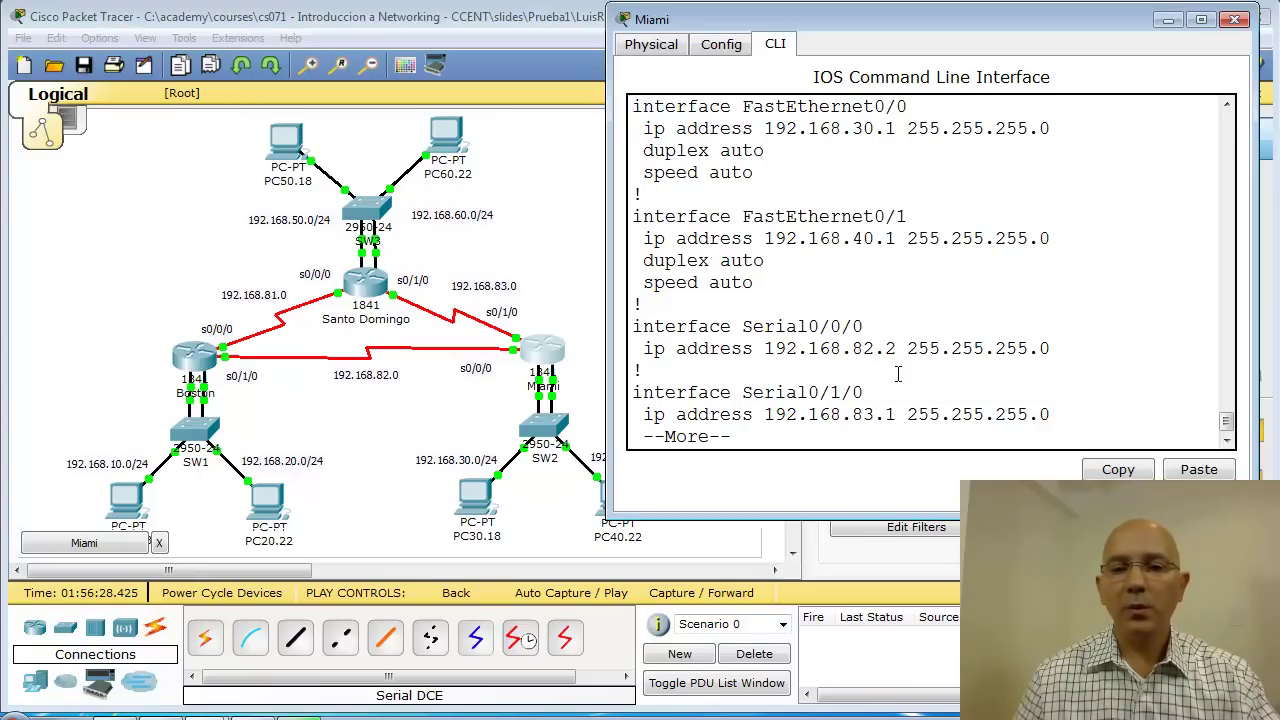
key("space")
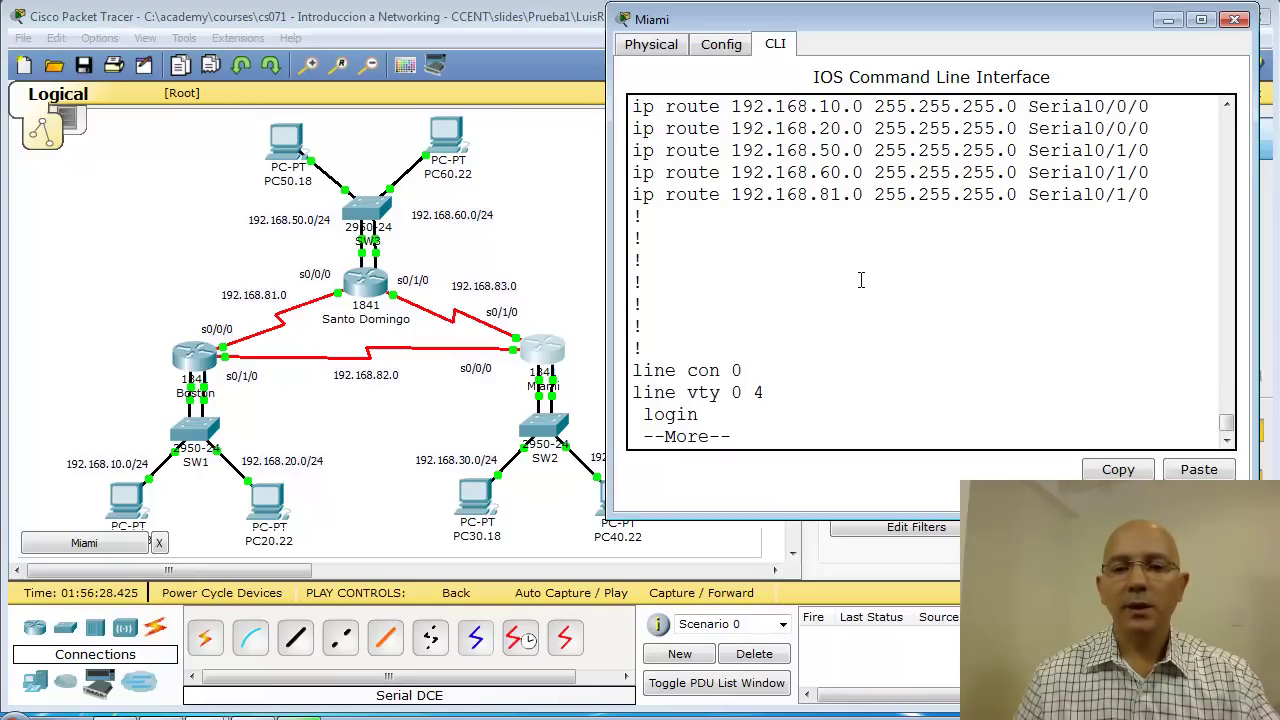
key("space")
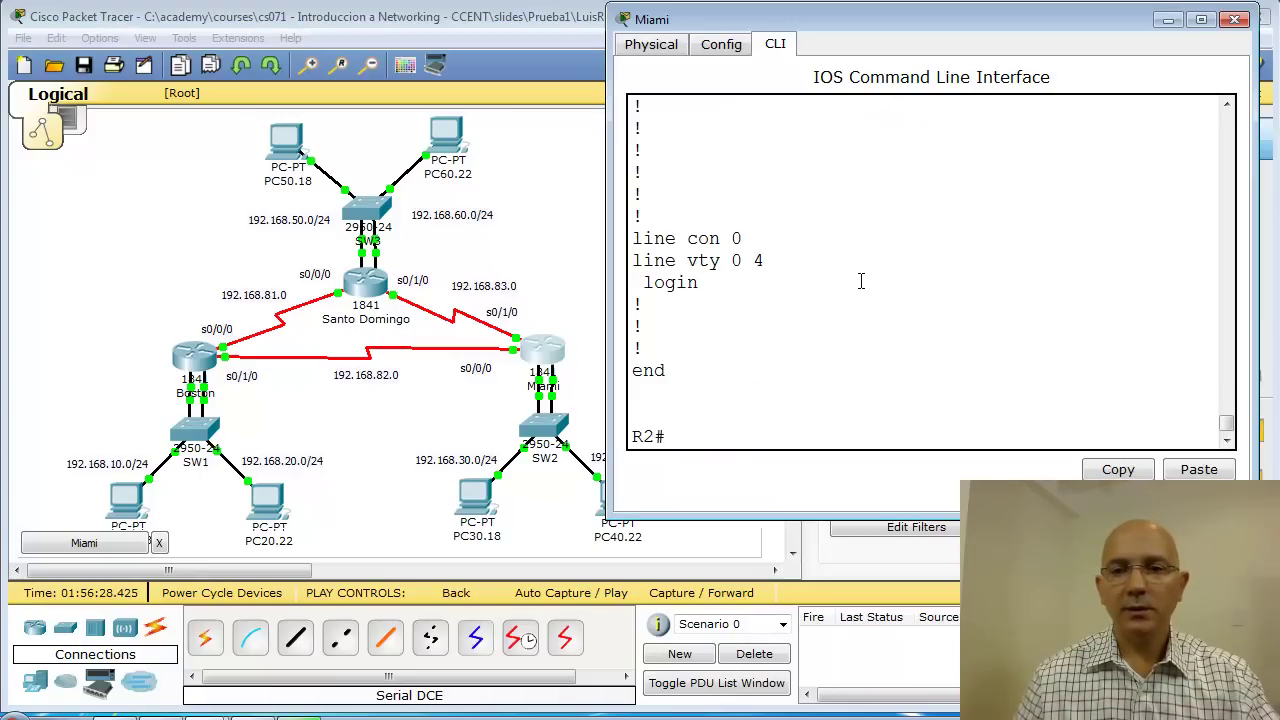
left_click(1235, 20)
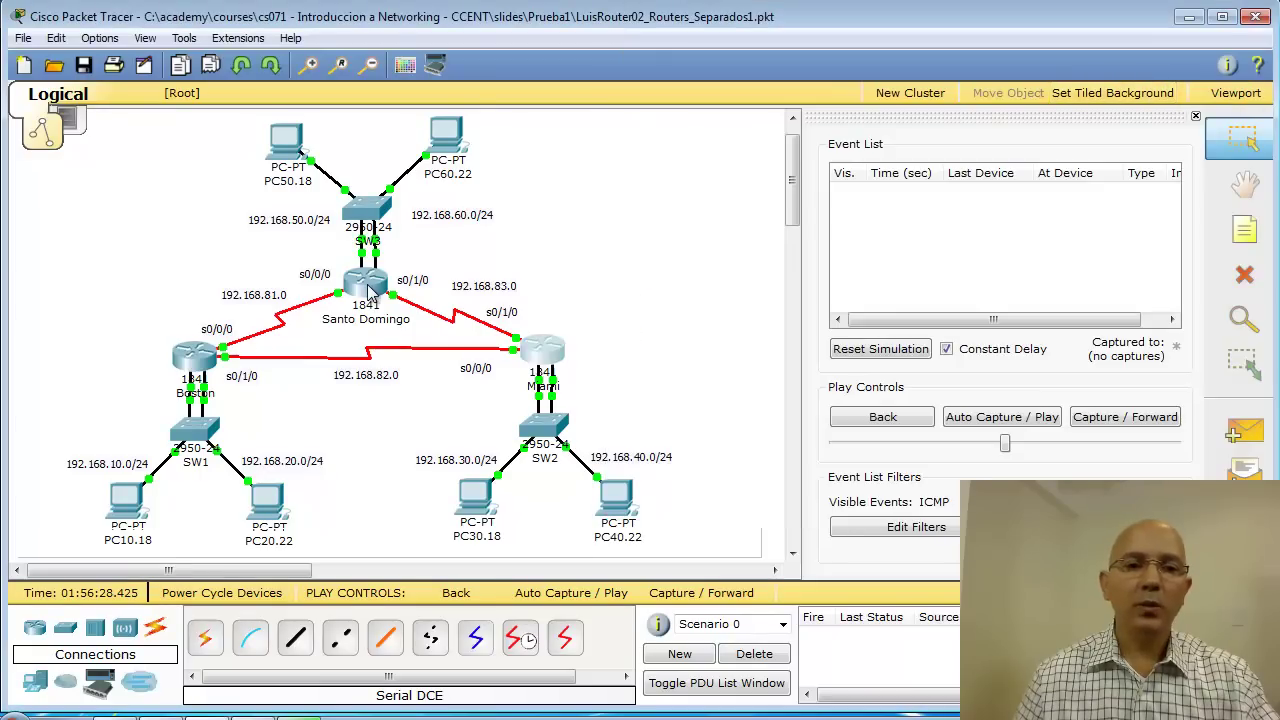
Open Santo Domingo's command line, enter privileged mode and run show running-config.
left_click(370, 290)
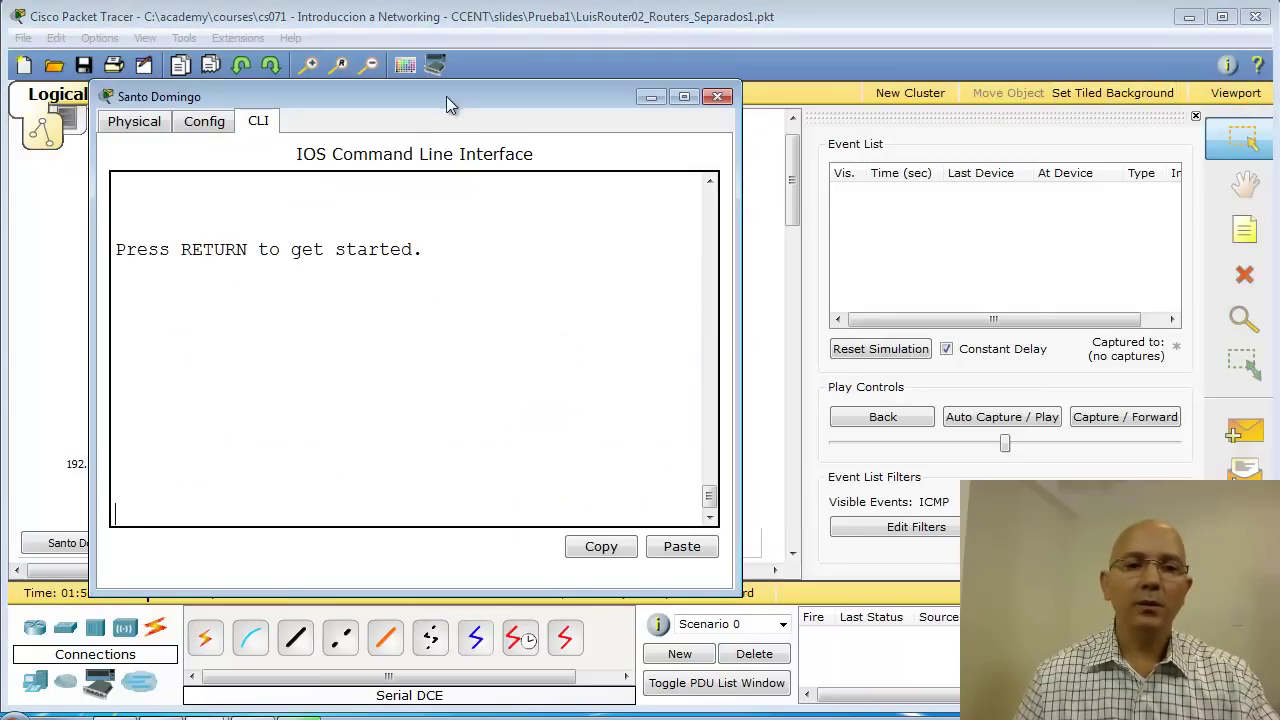
key("Return")
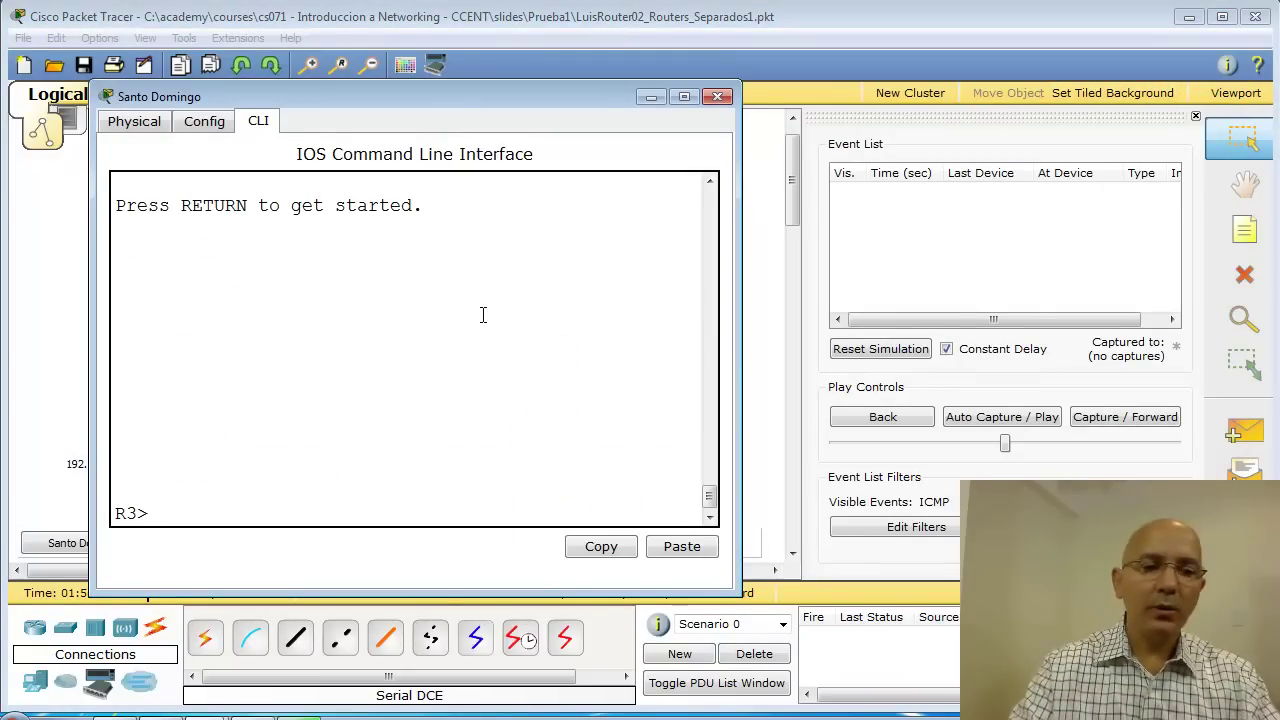
type("enable")
key("Return")
type("show runni")
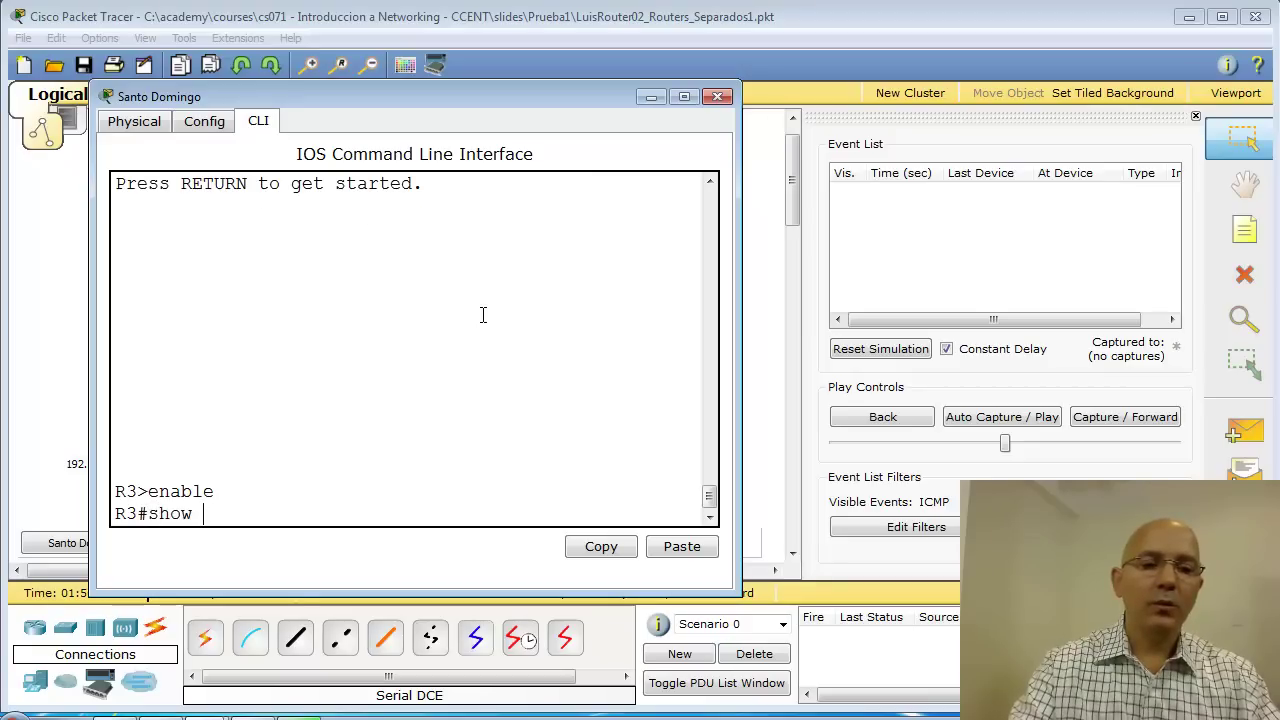
type("ng-config")
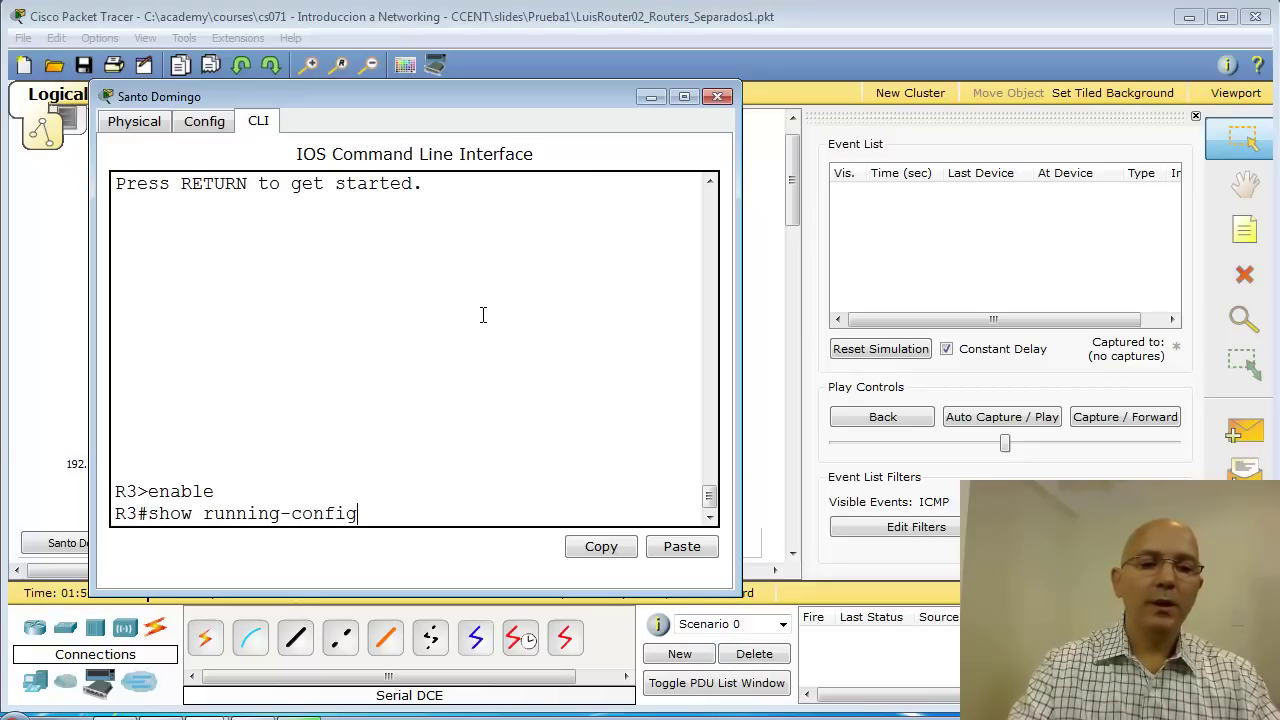
key("Return")
Move Santo Domingo's CLI window clear of the topology and review its interface addresses and static routes through the end of the configuration.
left_click_drag(472, 94, 975, 85)
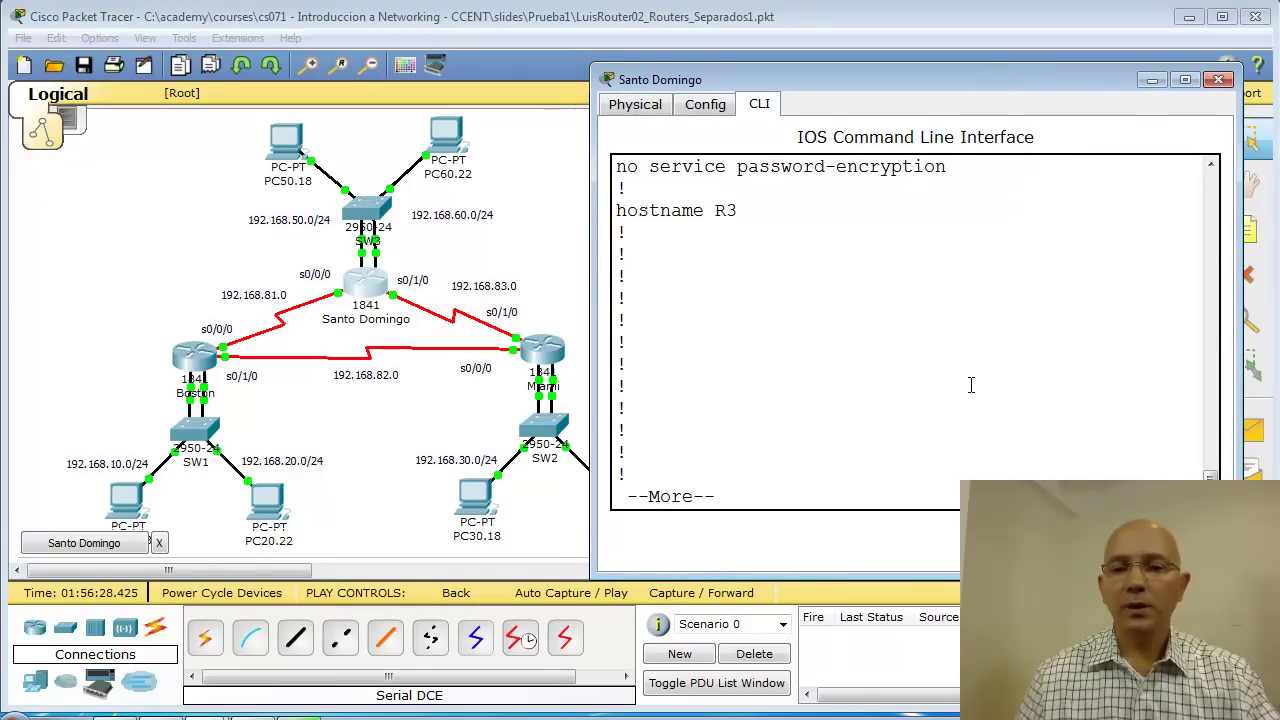
key("space")
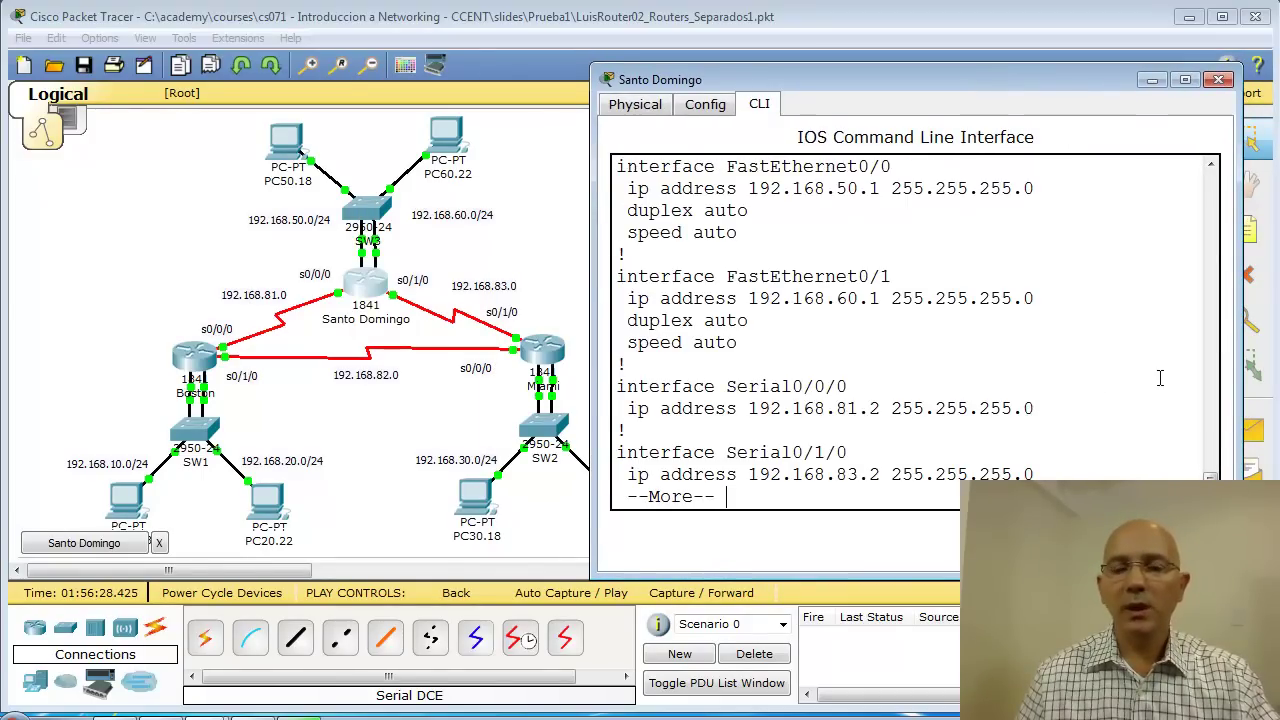
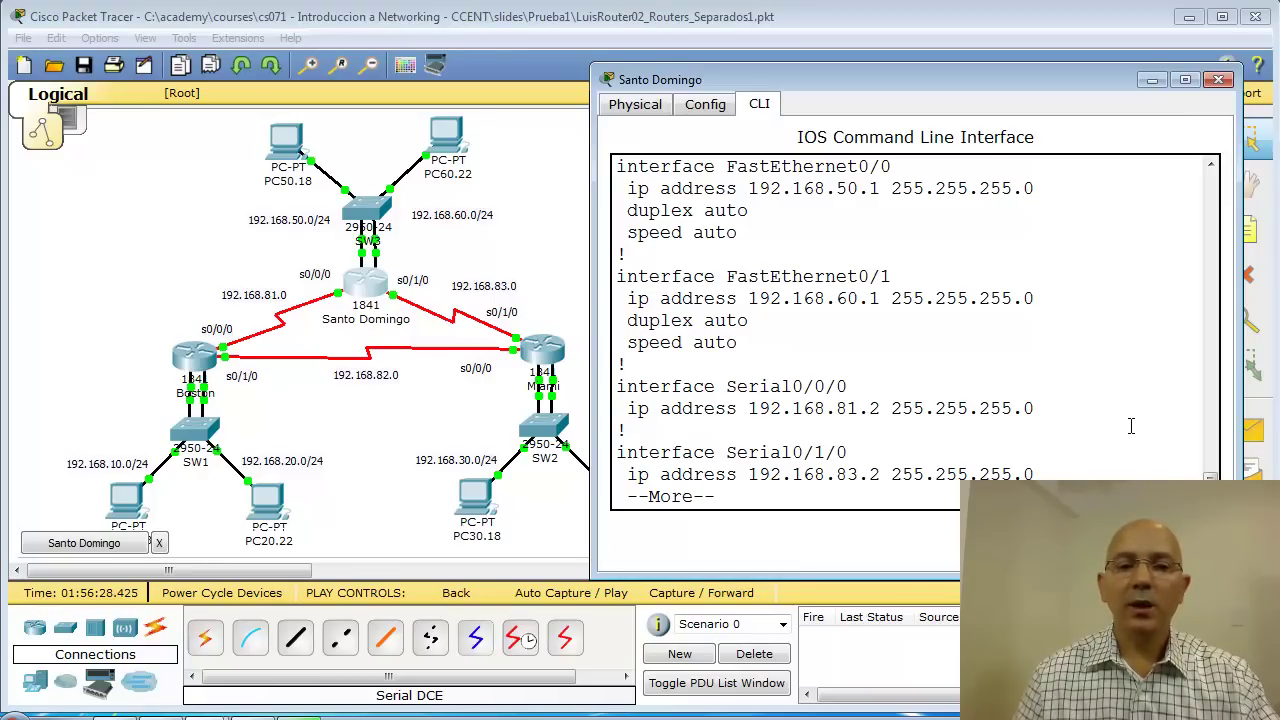
key("space")
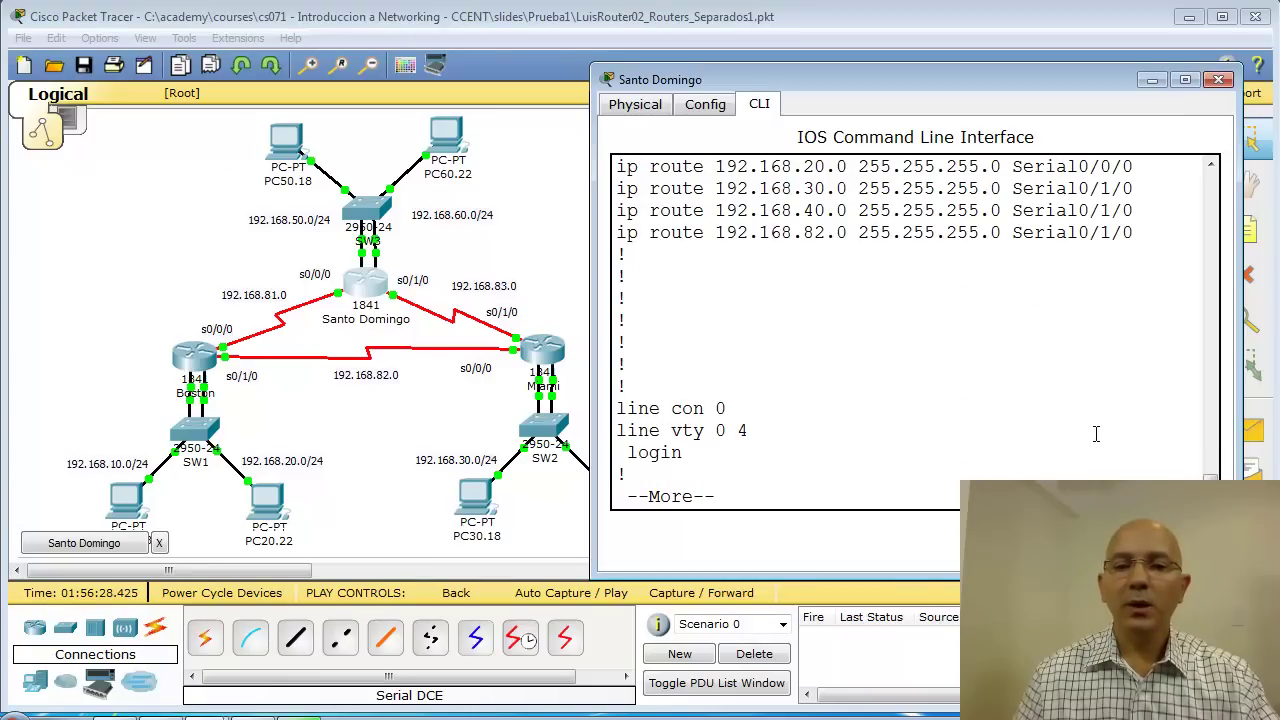
scroll(1075, 410, "up", 1)
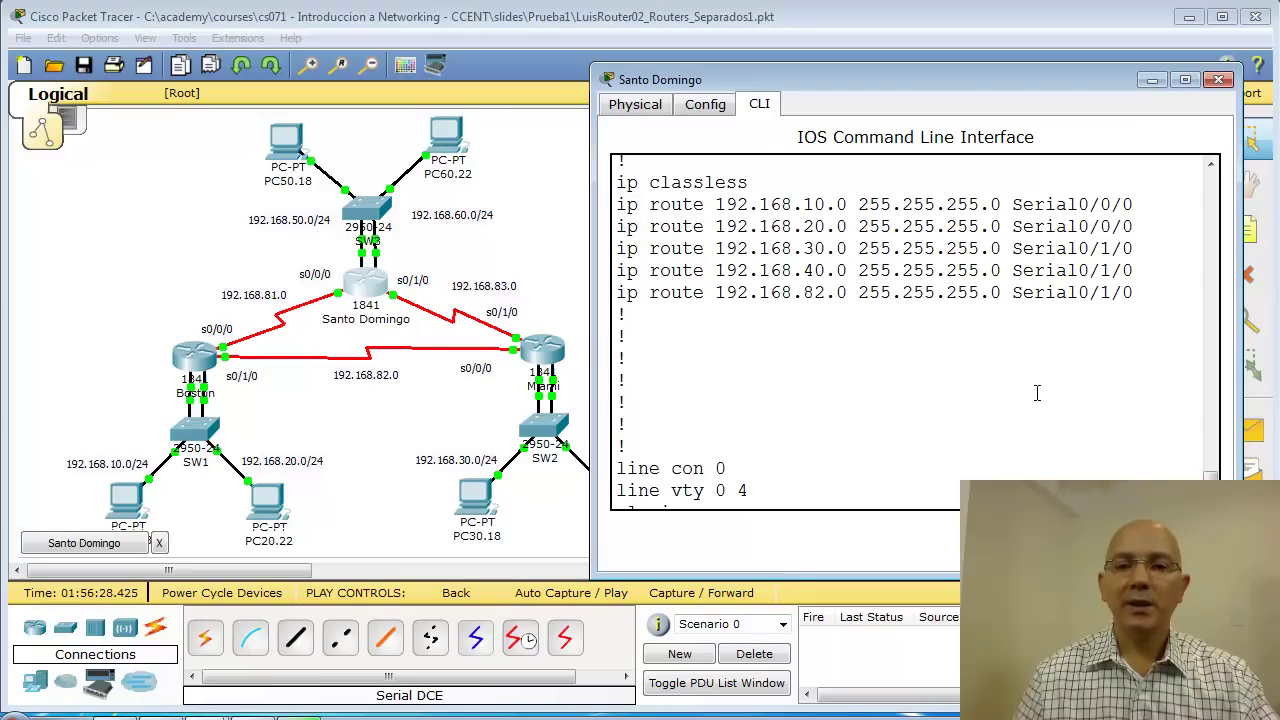
scroll(1037, 393, "down", 1)
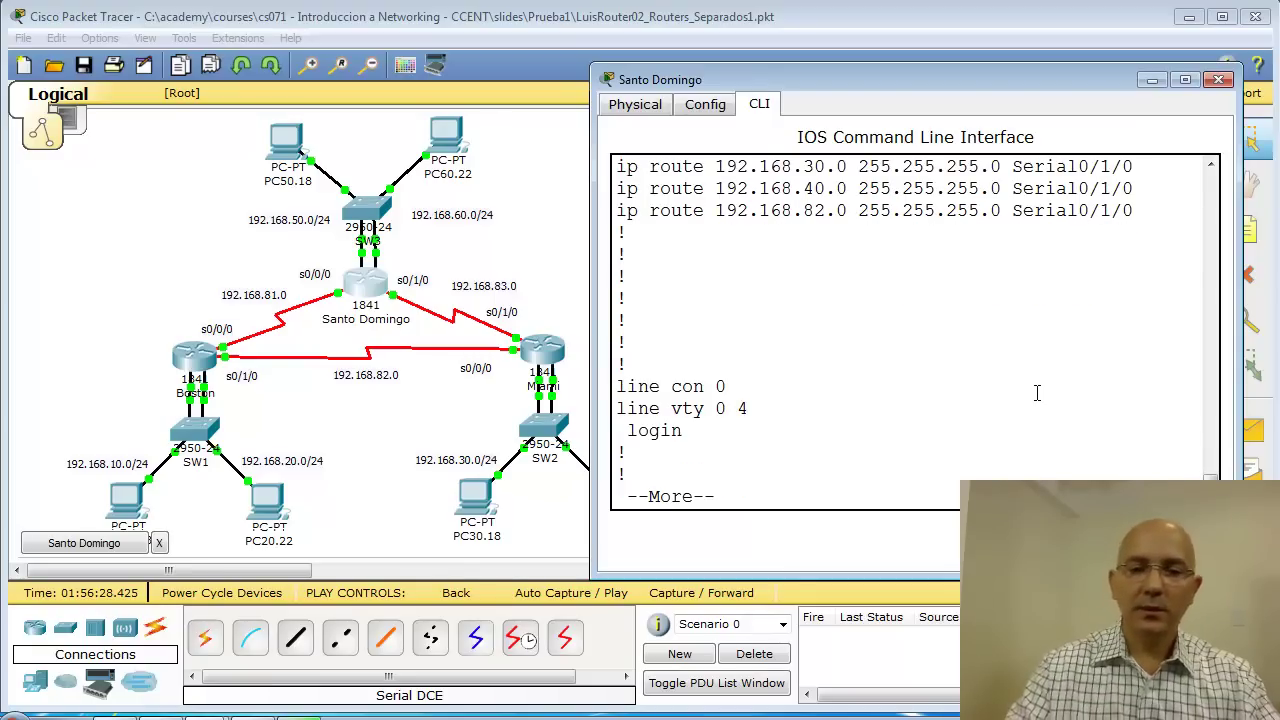
key("space")
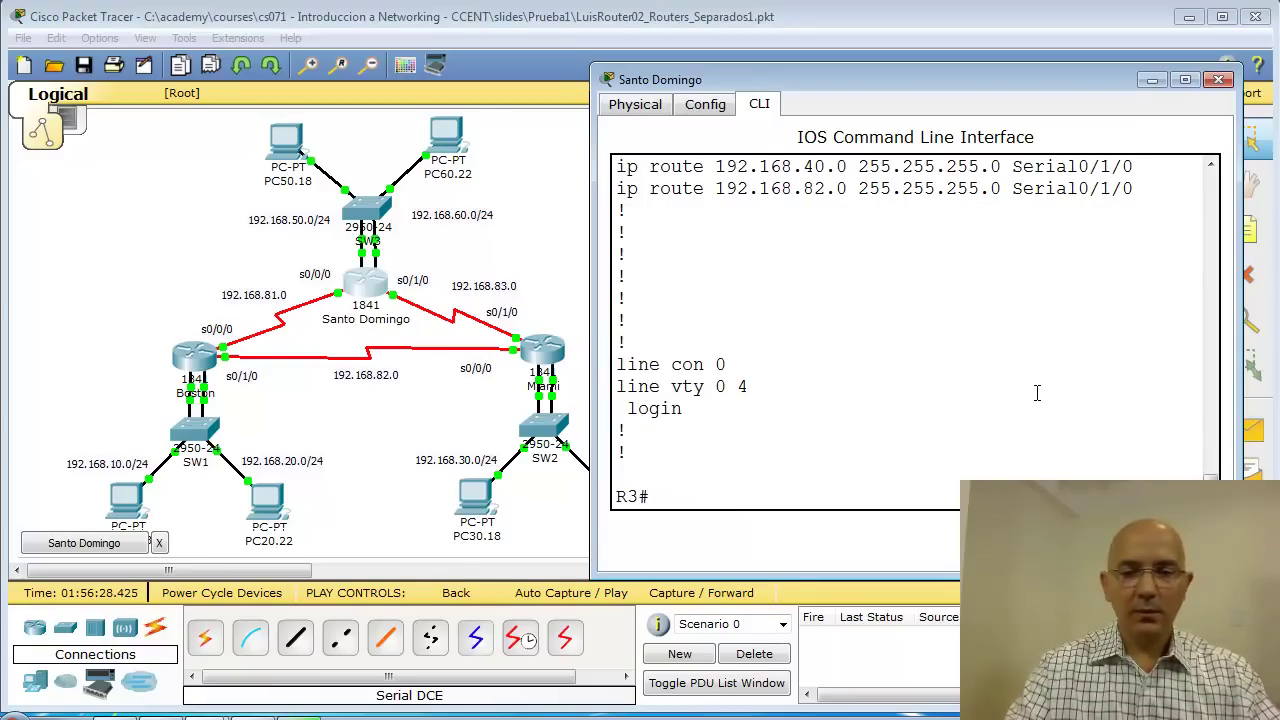
Display Santo Domingo's routing table with show ip route and widen the CLI window to fit the full entries.
type("show ip")
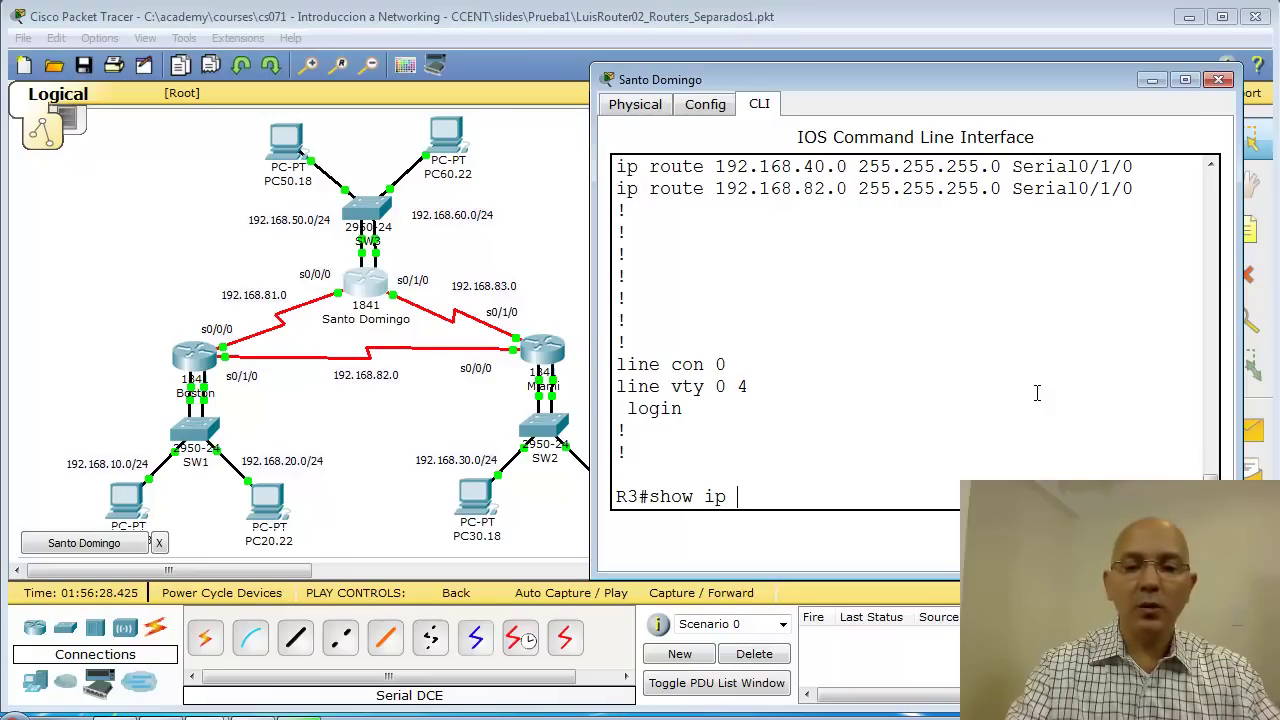
type("route")
key("Return")
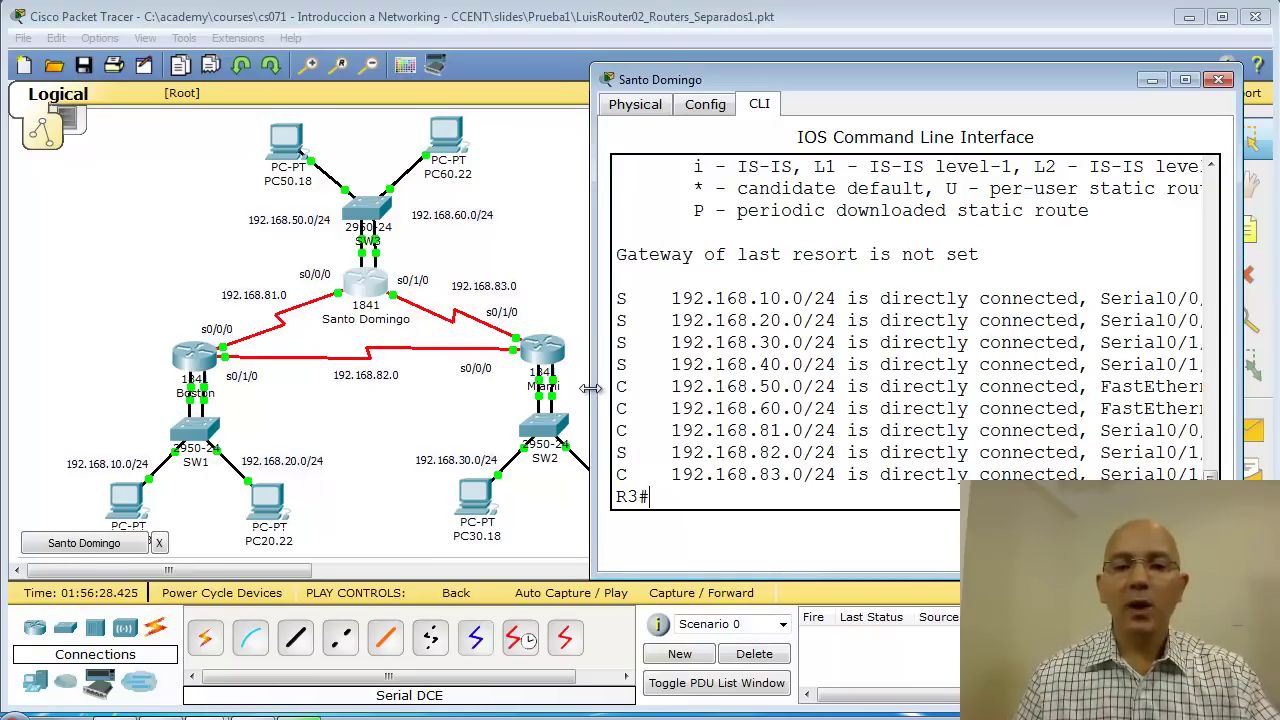
left_click_drag(592, 387, 504, 383)
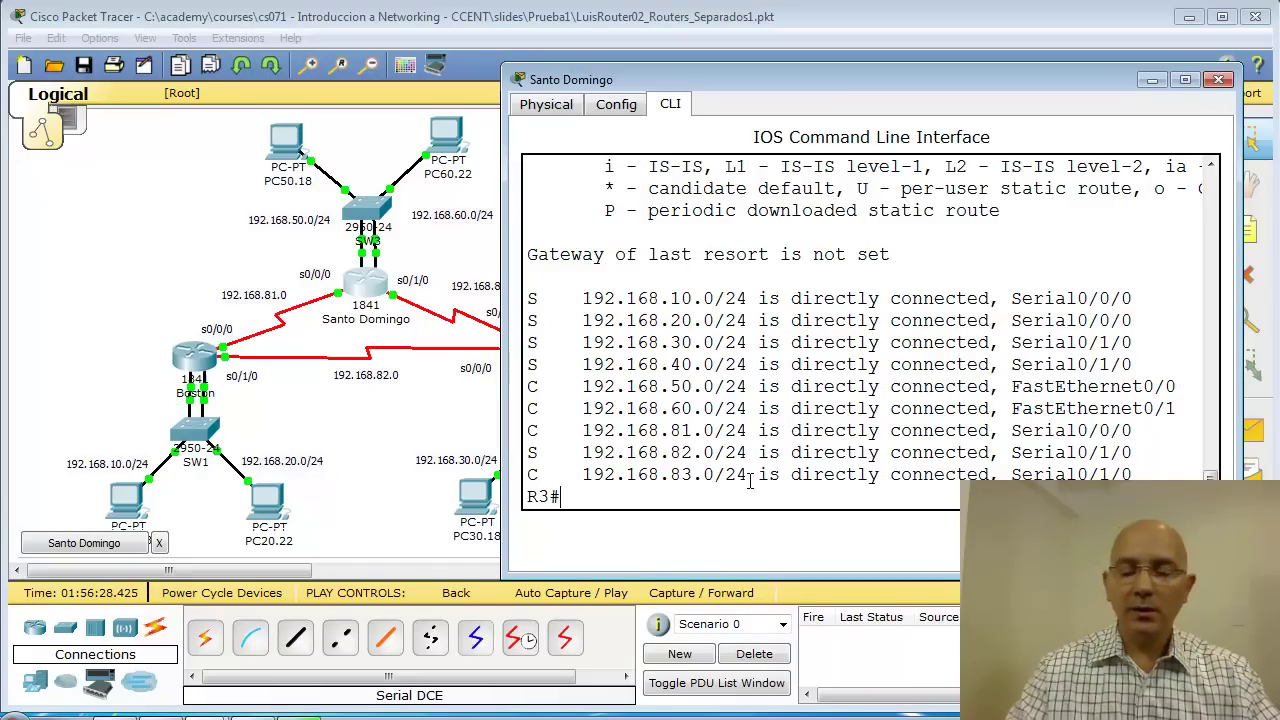
Display a brief summary of Santo Domingo's interfaces with show ip int brief.
key("Return")
type("show")
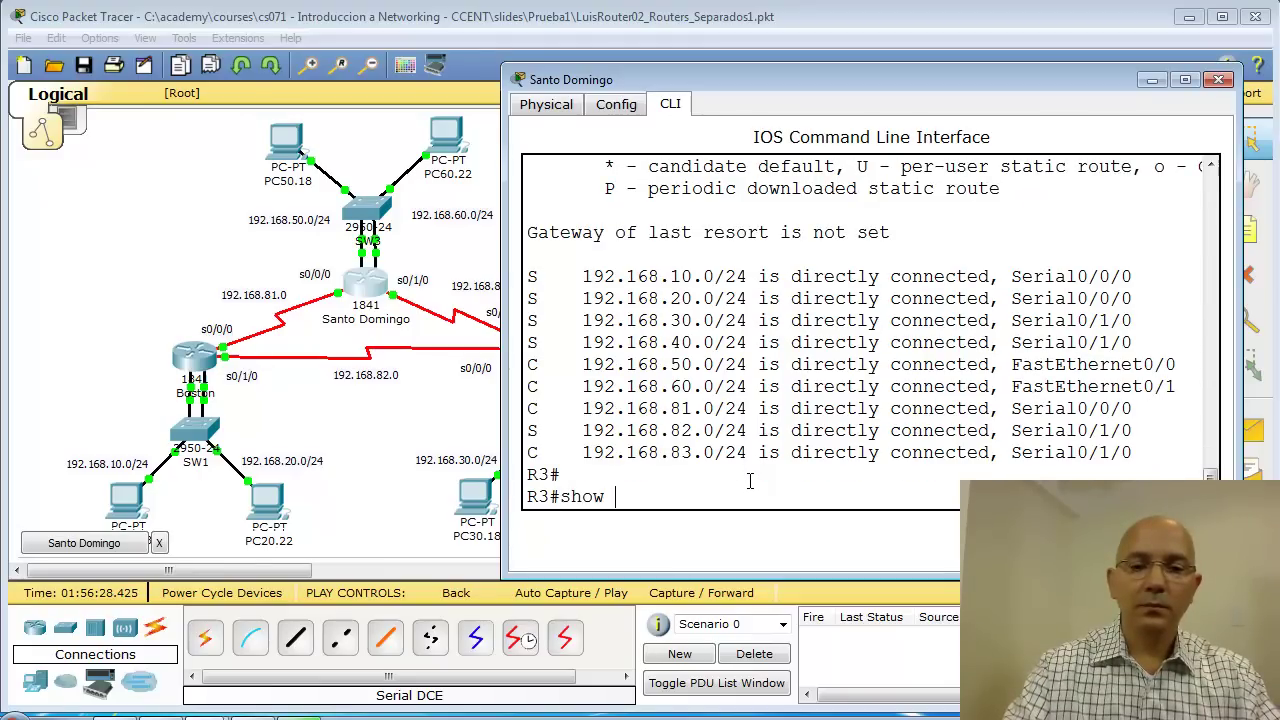
type(" ipp in")
key("BackSpace")
key("BackSpace")
key("BackSpace")
key("BackSpace")
type("int brief")
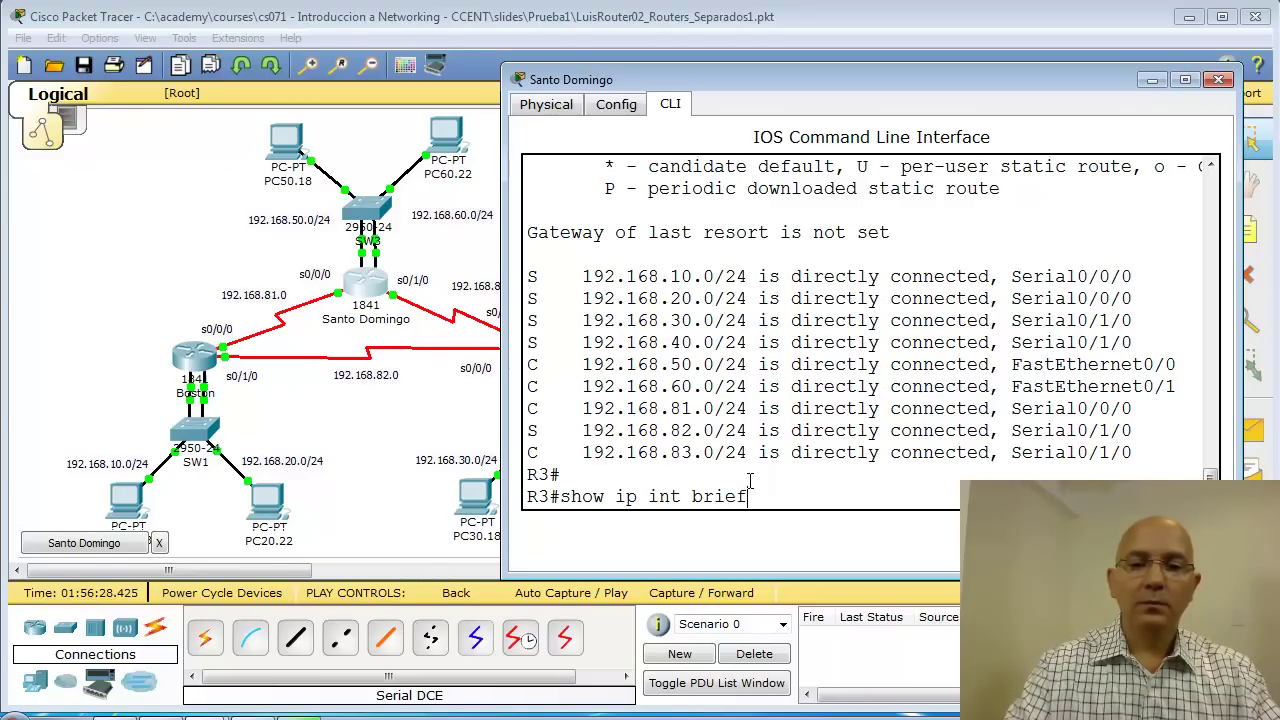
key("Return")
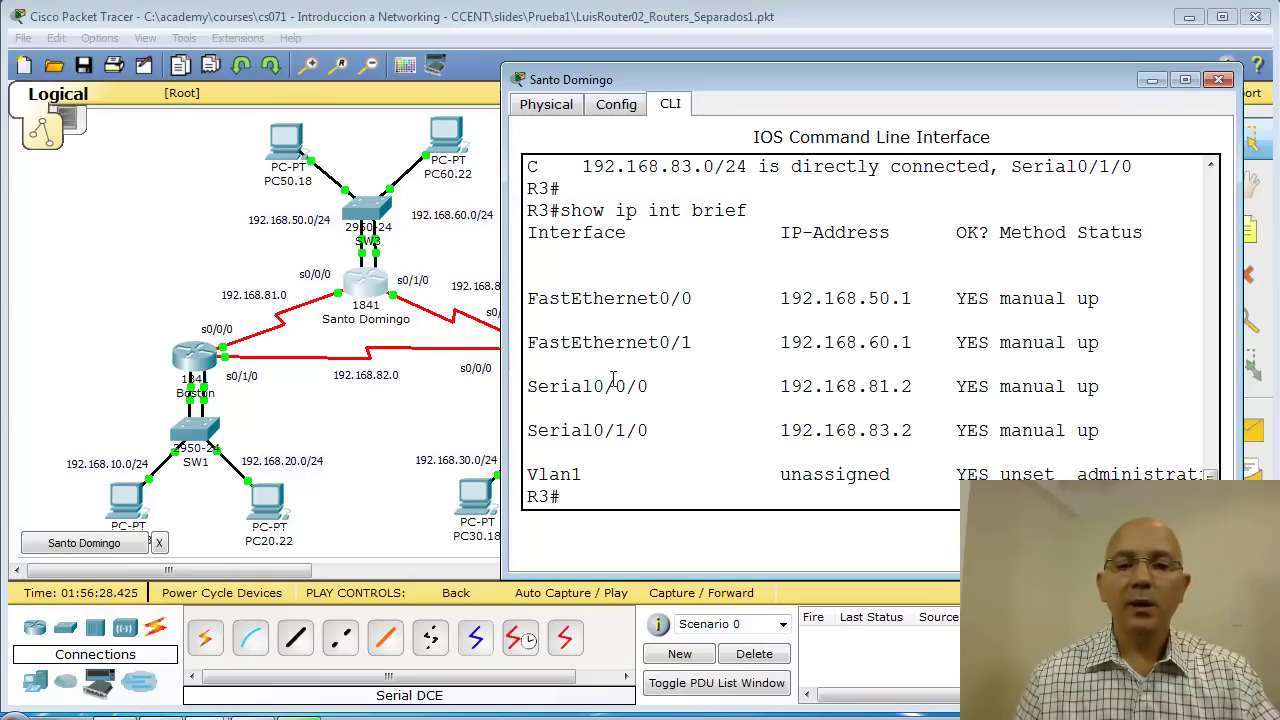
Resize Santo Domingo's CLI window to compare the interface addresses with the topology and read the interface summary's status columns.
left_click_drag(507, 387, 450, 386)
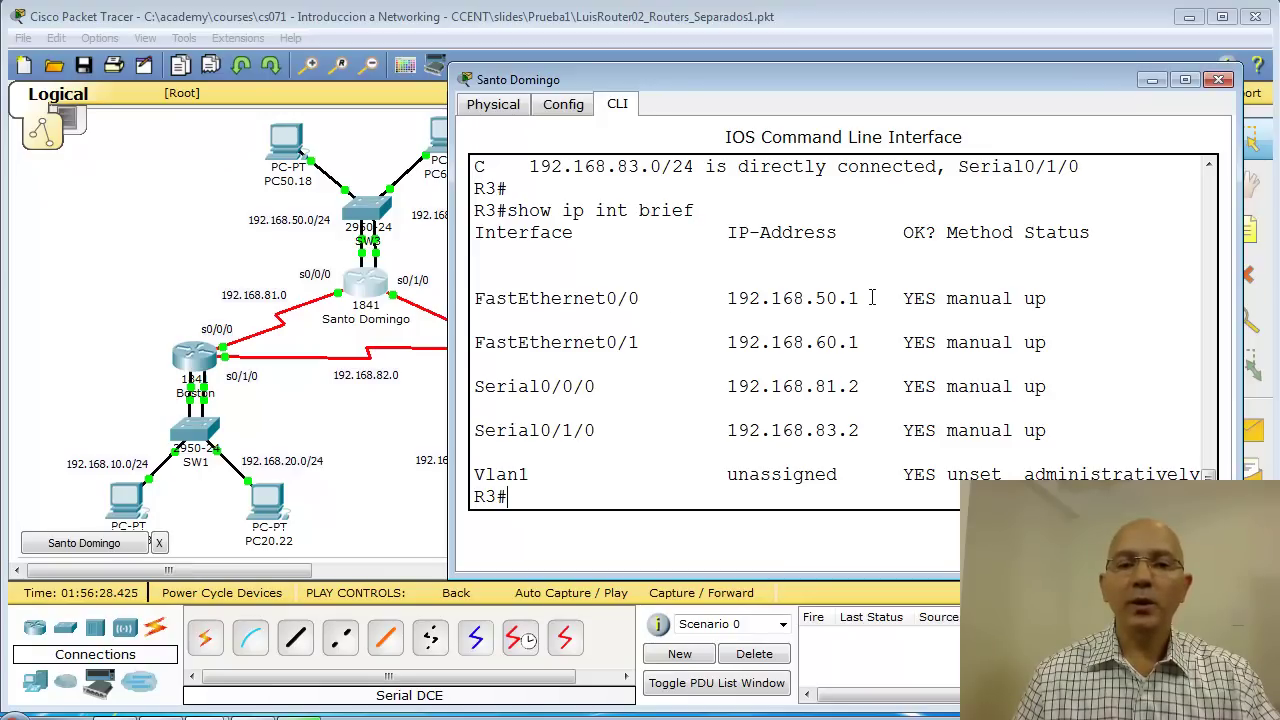
left_click_drag(451, 271, 522, 265)
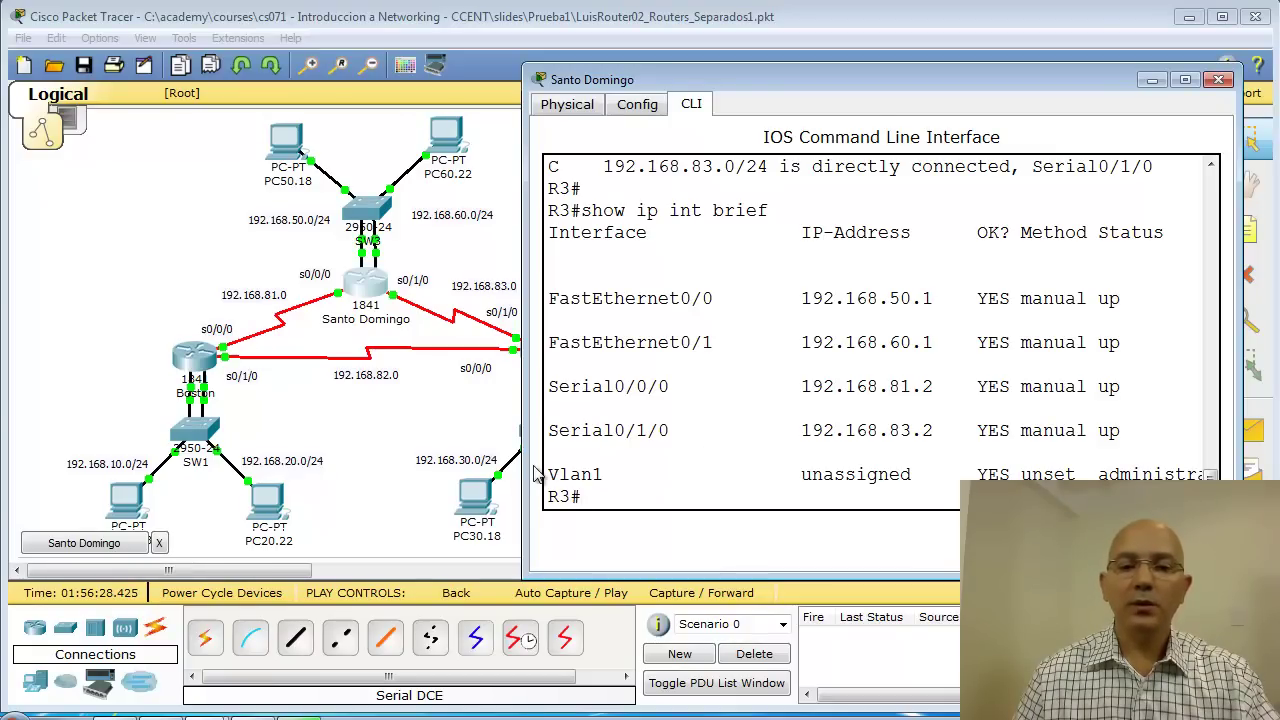
left_click_drag(511, 455, 309, 440)
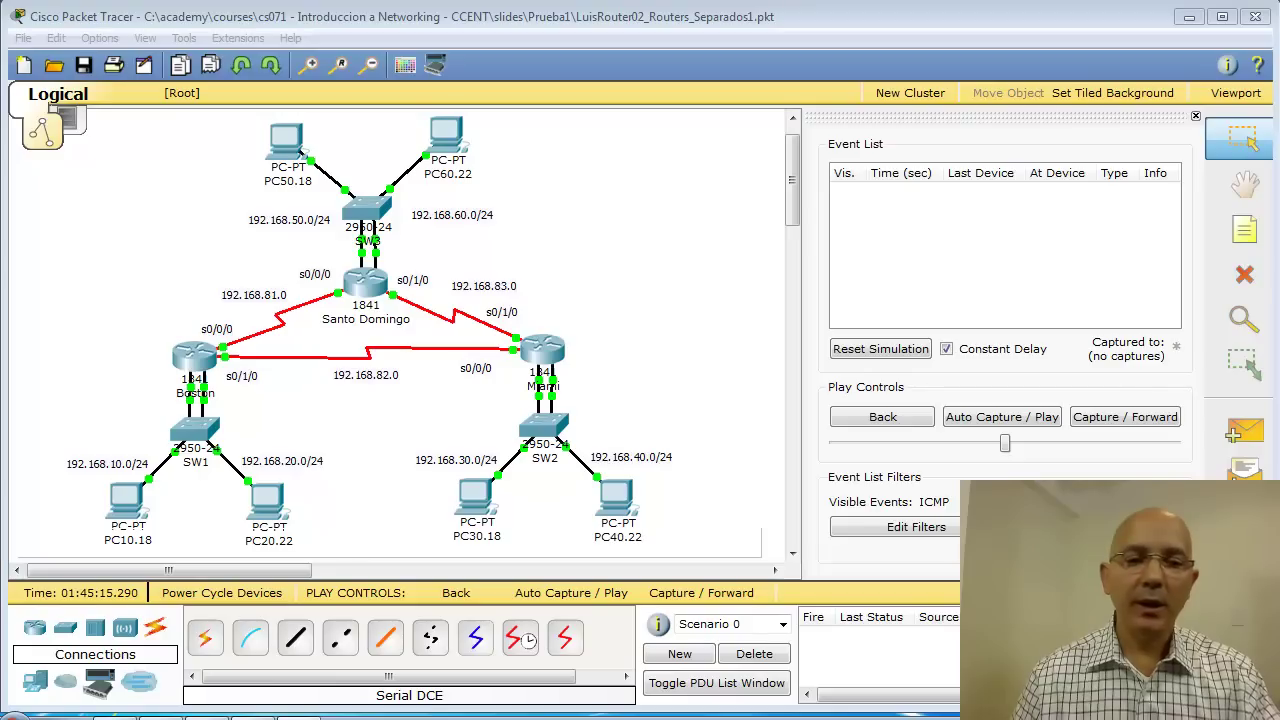
Add a simple PDU from PC10.18 to PC40.22 and run the simulation with Auto Capture / Play.
left_click(1245, 438)
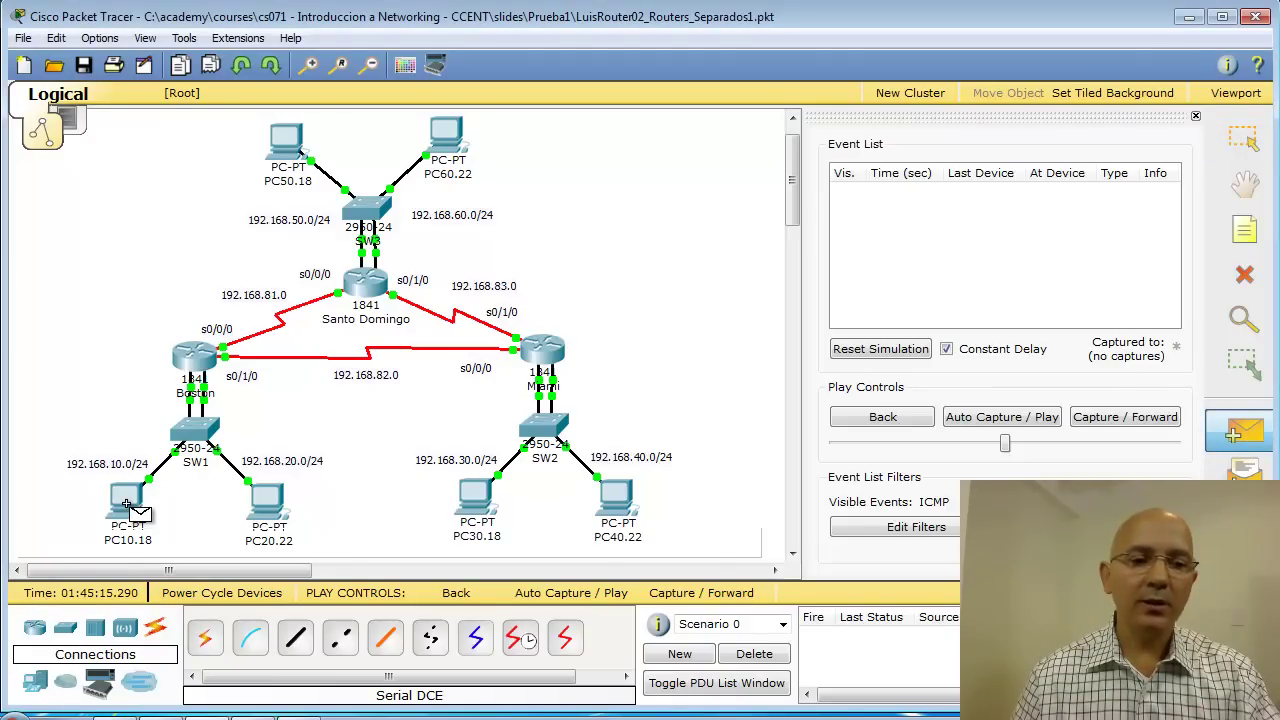
mouse_move(127, 505)
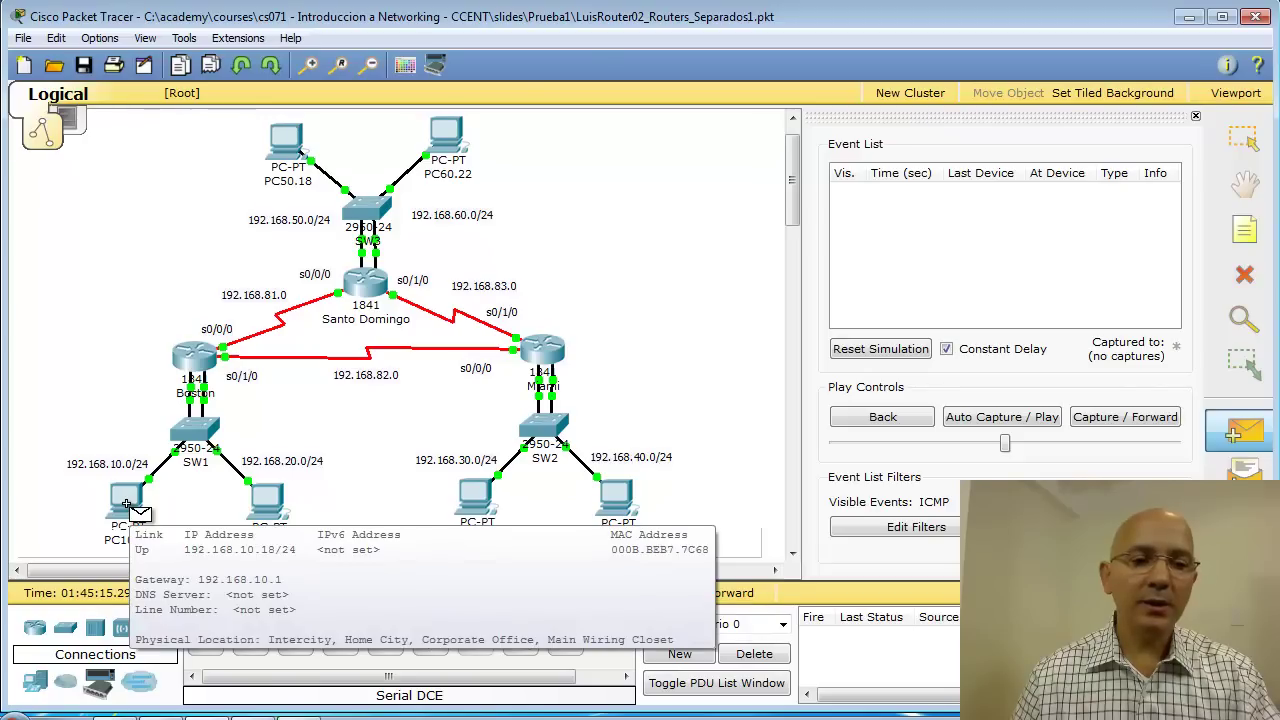
left_click(127, 505)
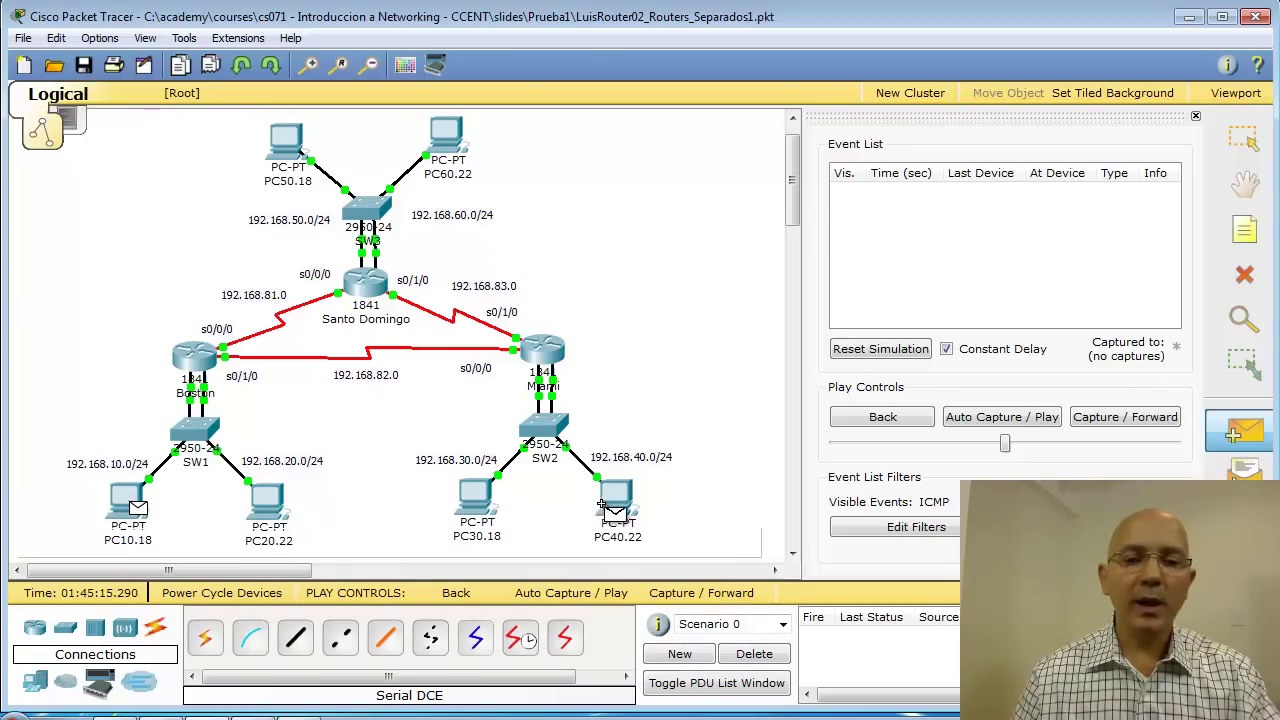
mouse_move(612, 499)
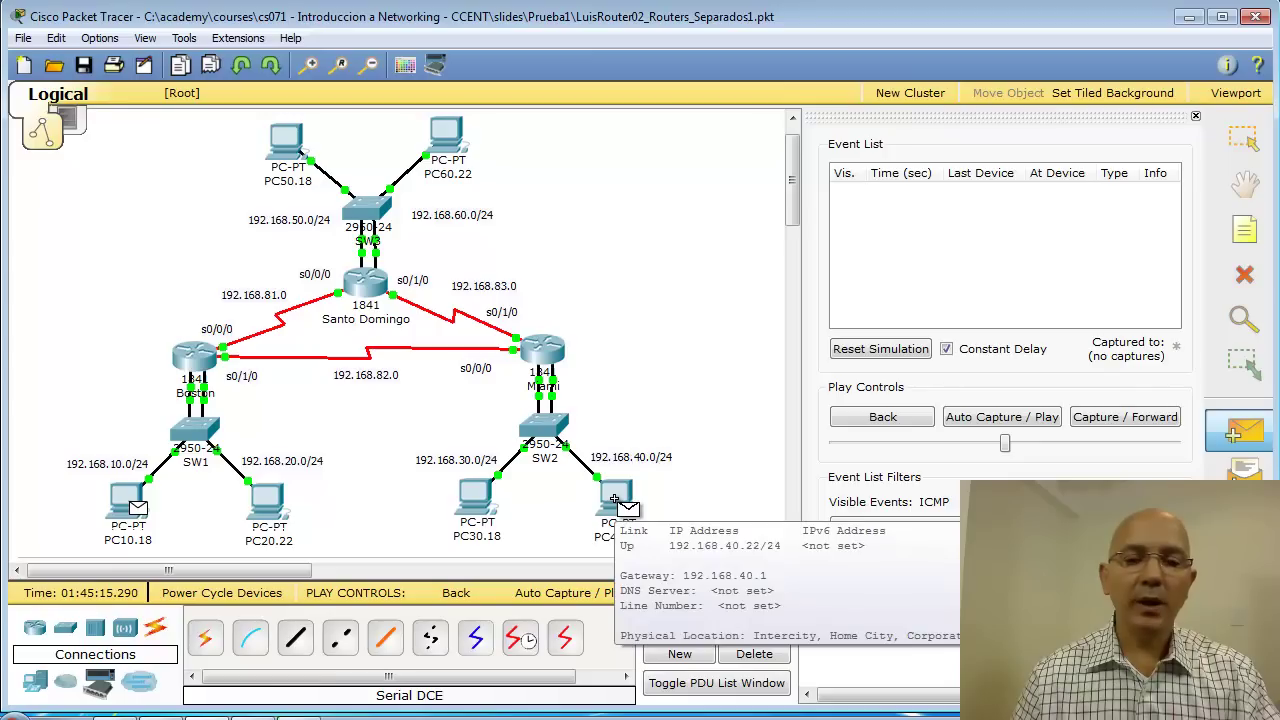
left_click(615, 499)
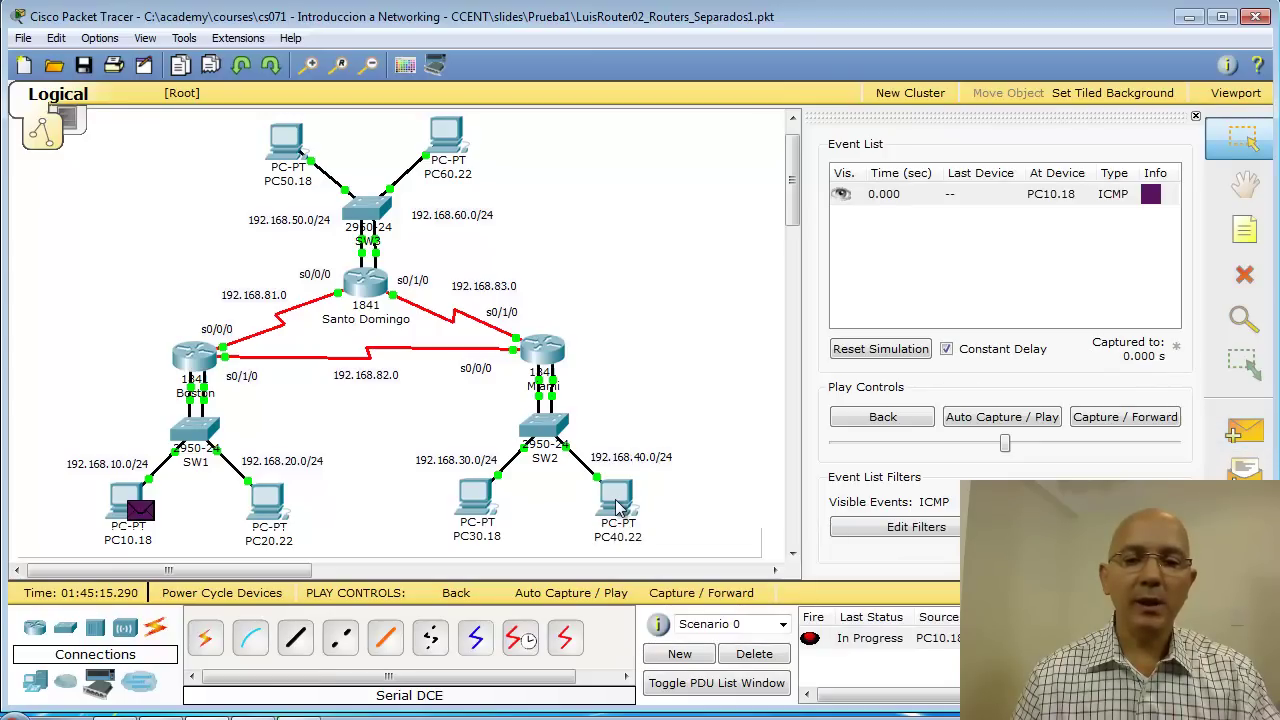
left_click(1016, 421)
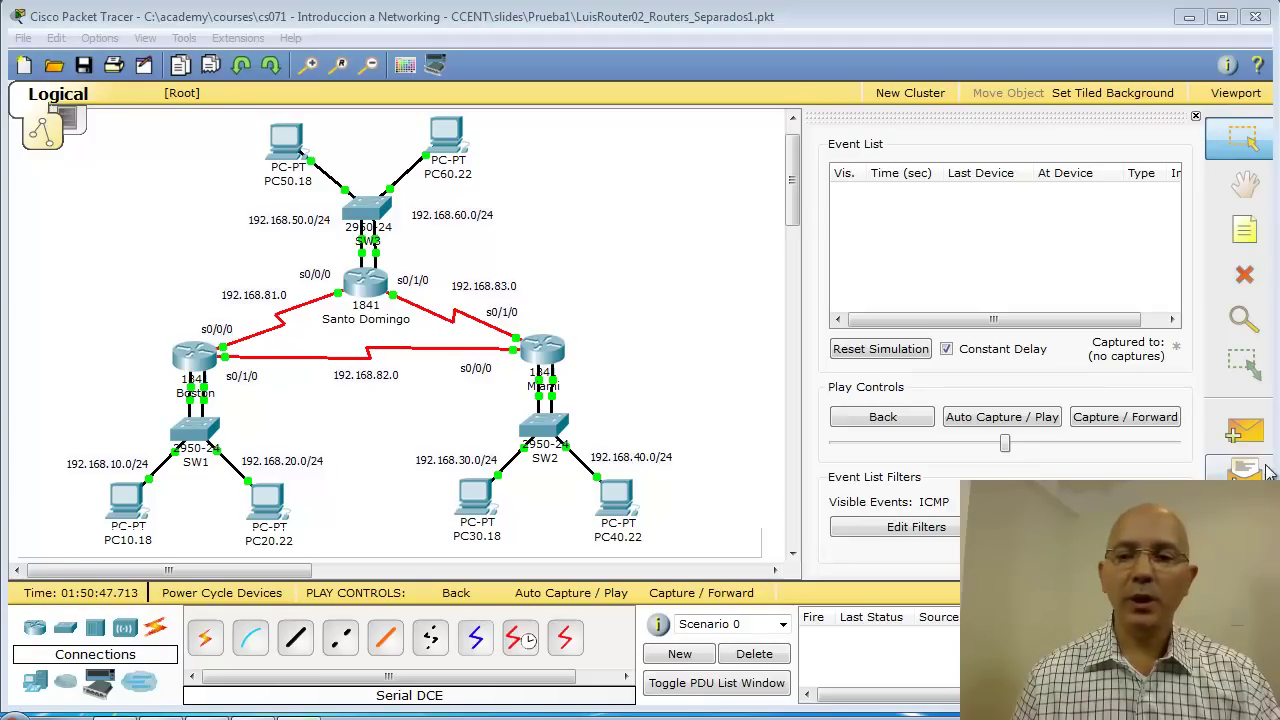
Add a simple PDU from PC40.22 to PC50.18 and run the simulation with Auto Capture / Play.
left_click(1245, 432)
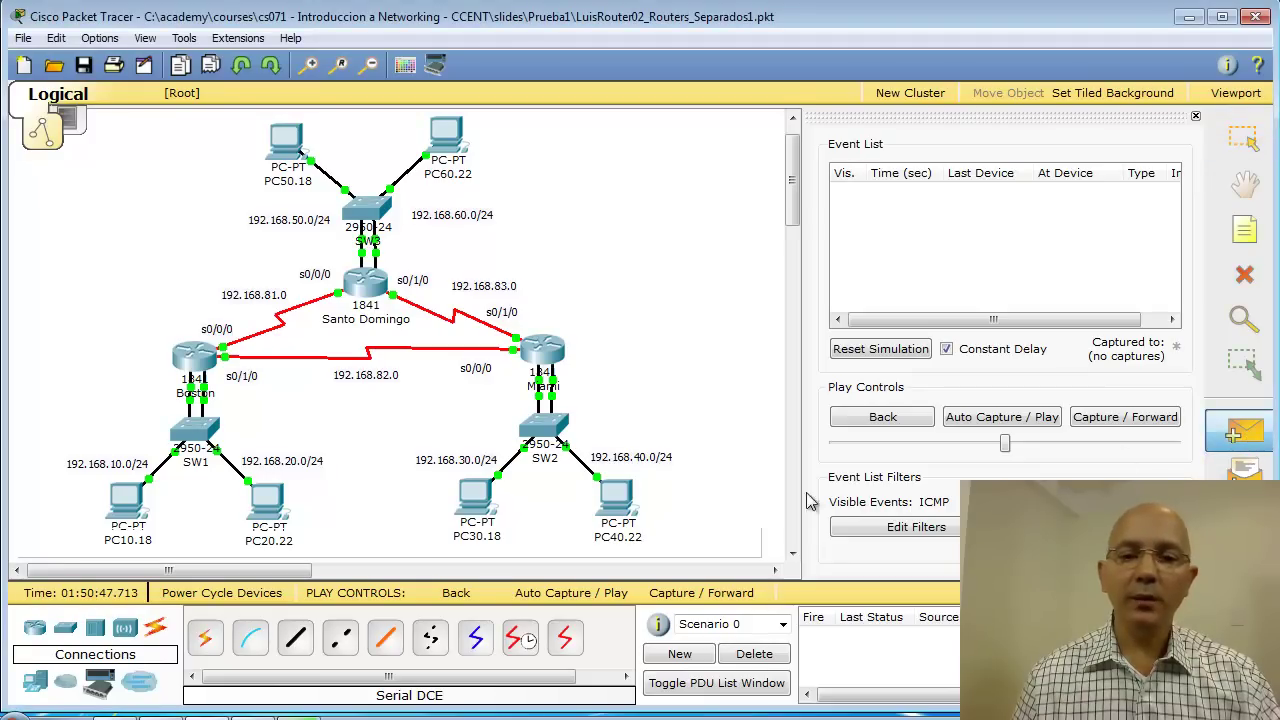
left_click(617, 500)
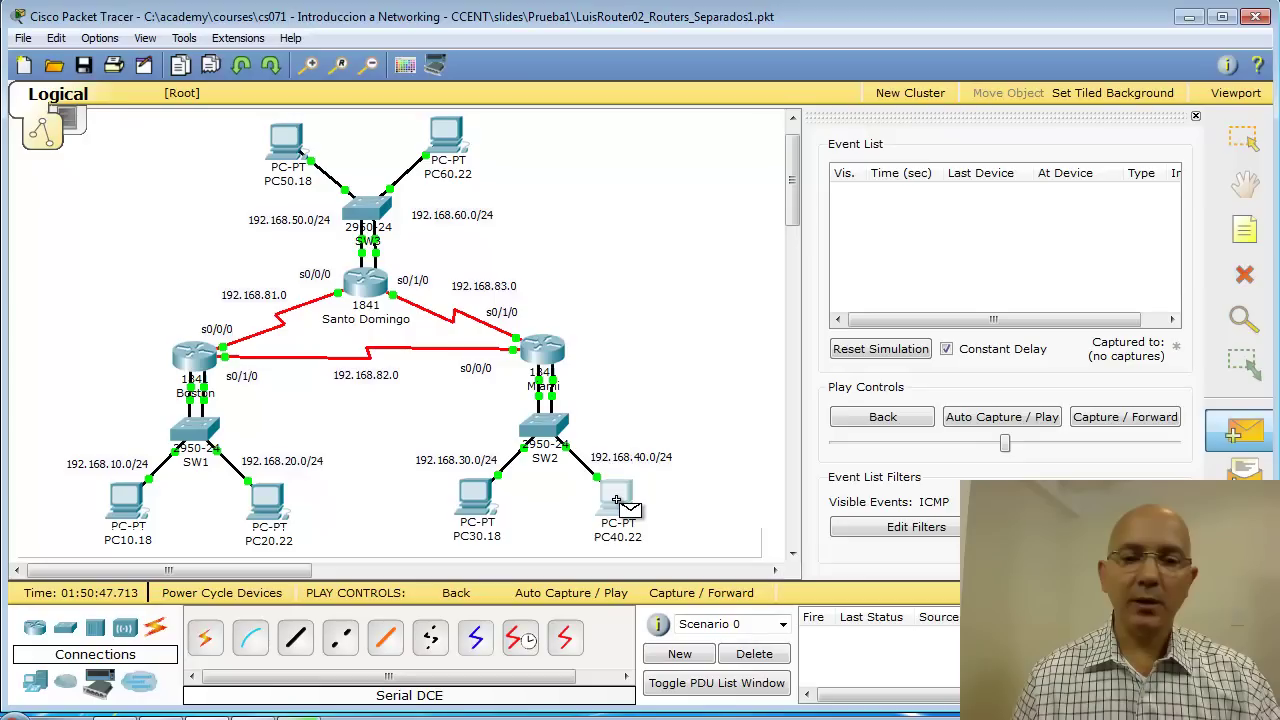
left_click(285, 147)
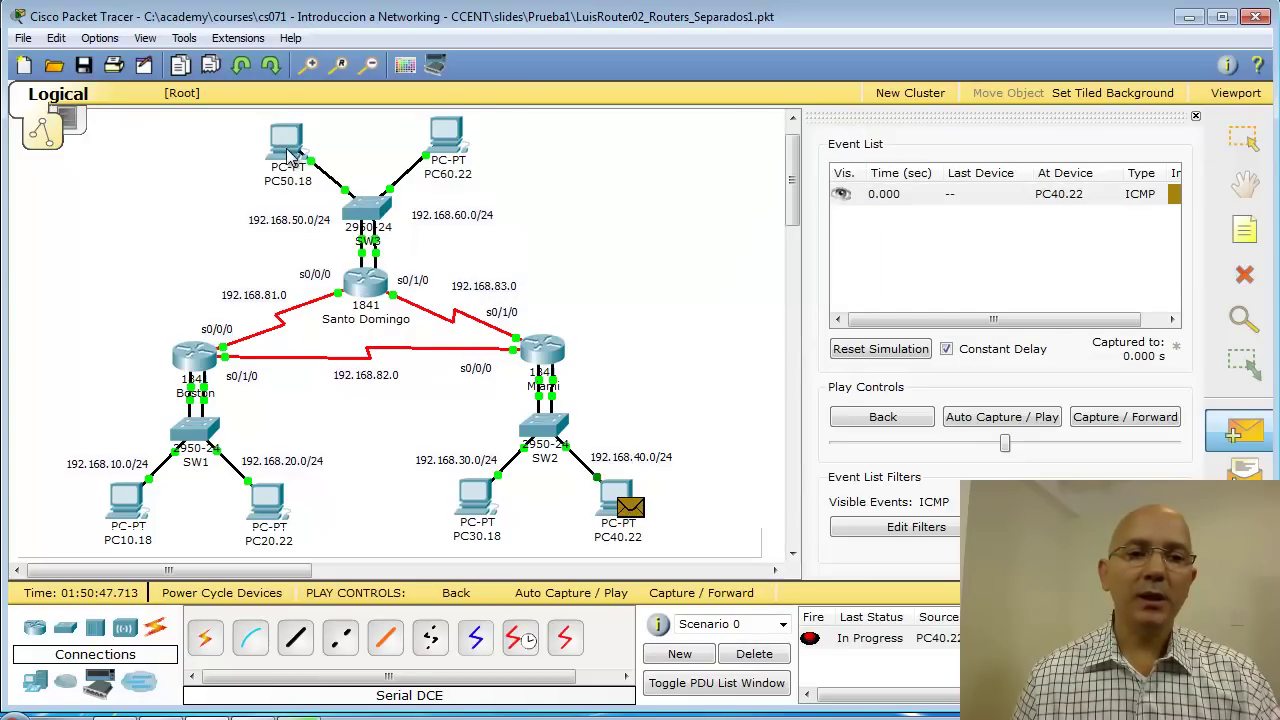
left_click(1016, 426)
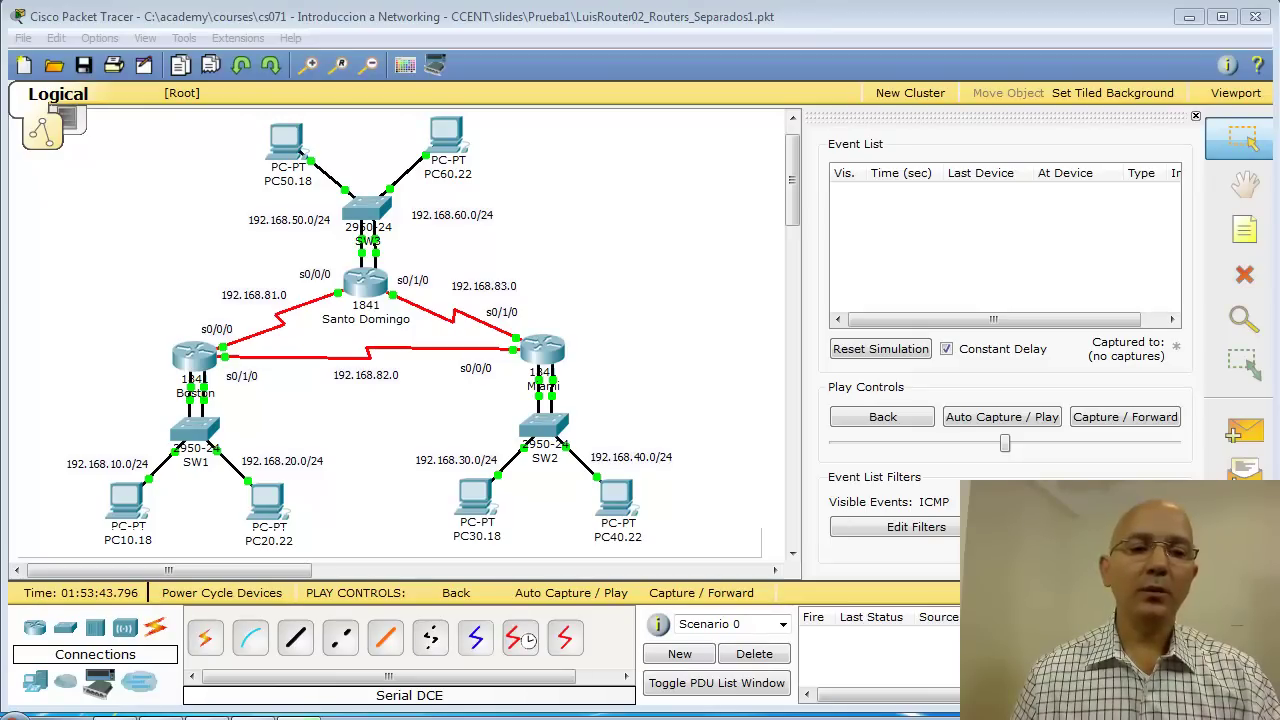
Add a simple PDU from PC60.22 to PC10.18, run it with Auto Capture / Play, and clear the full event list.
left_click(1242, 430)
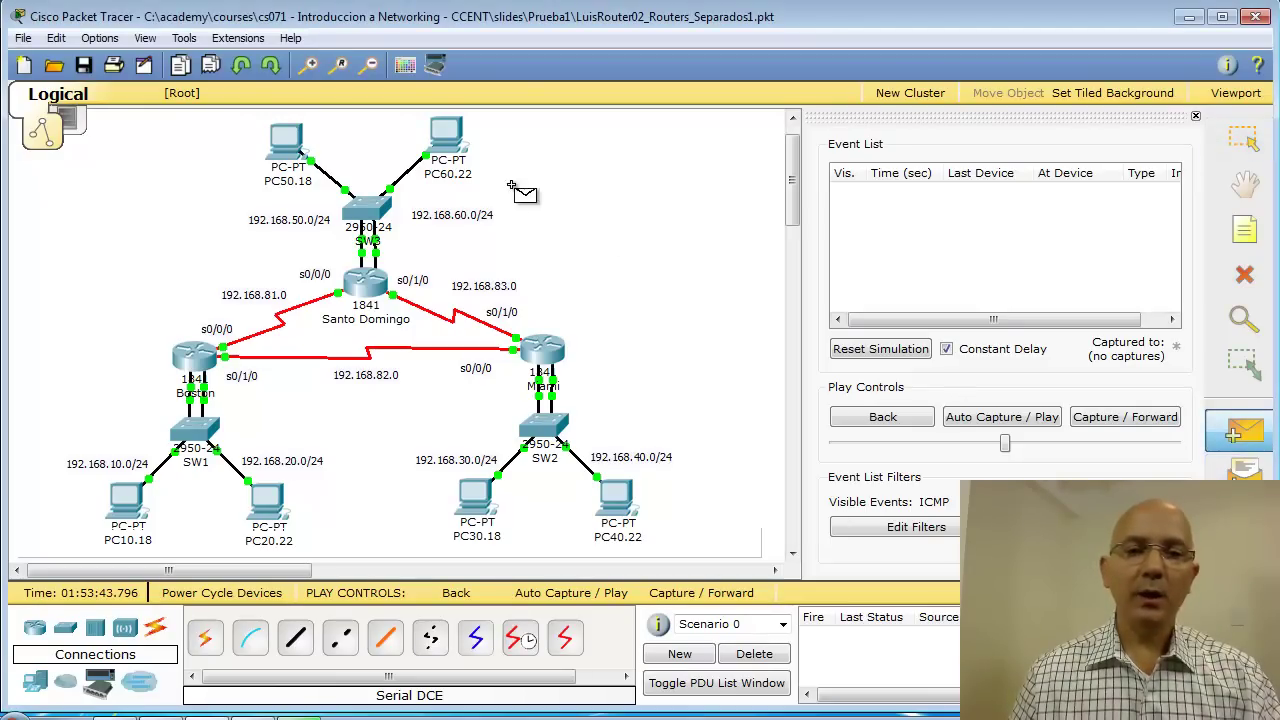
left_click(466, 160)
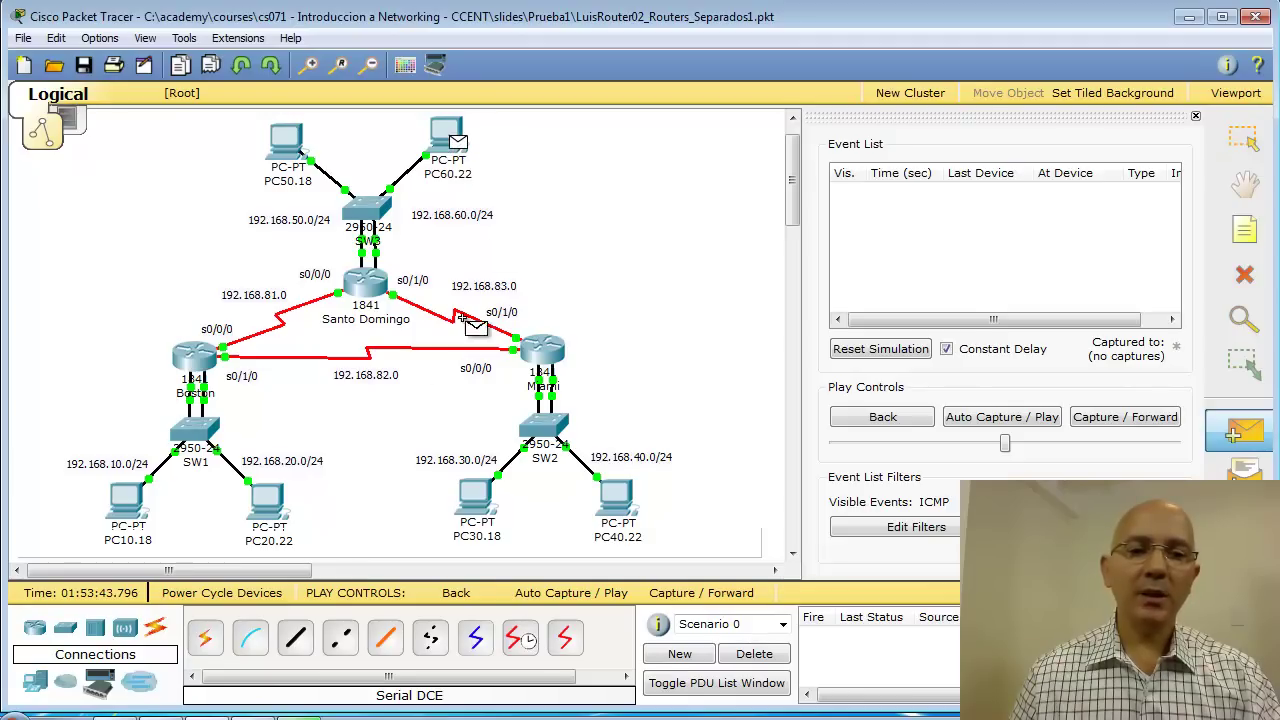
left_click(137, 537)
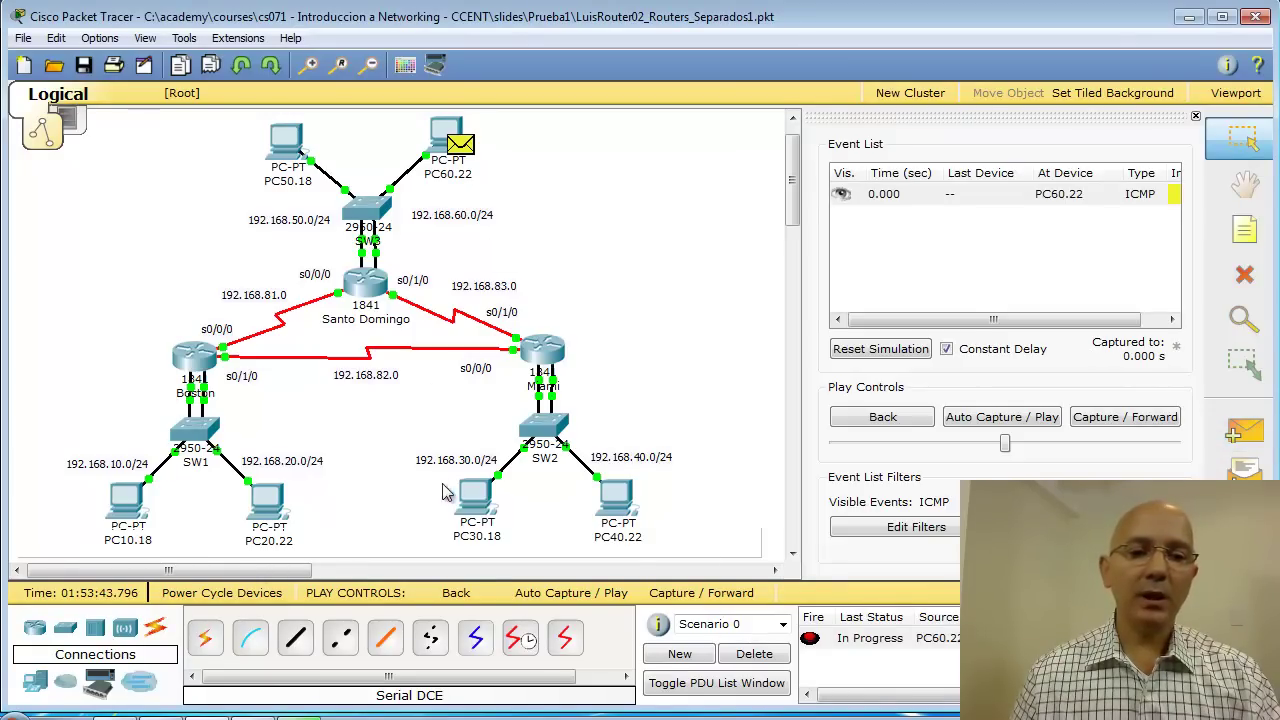
left_click(1005, 418)
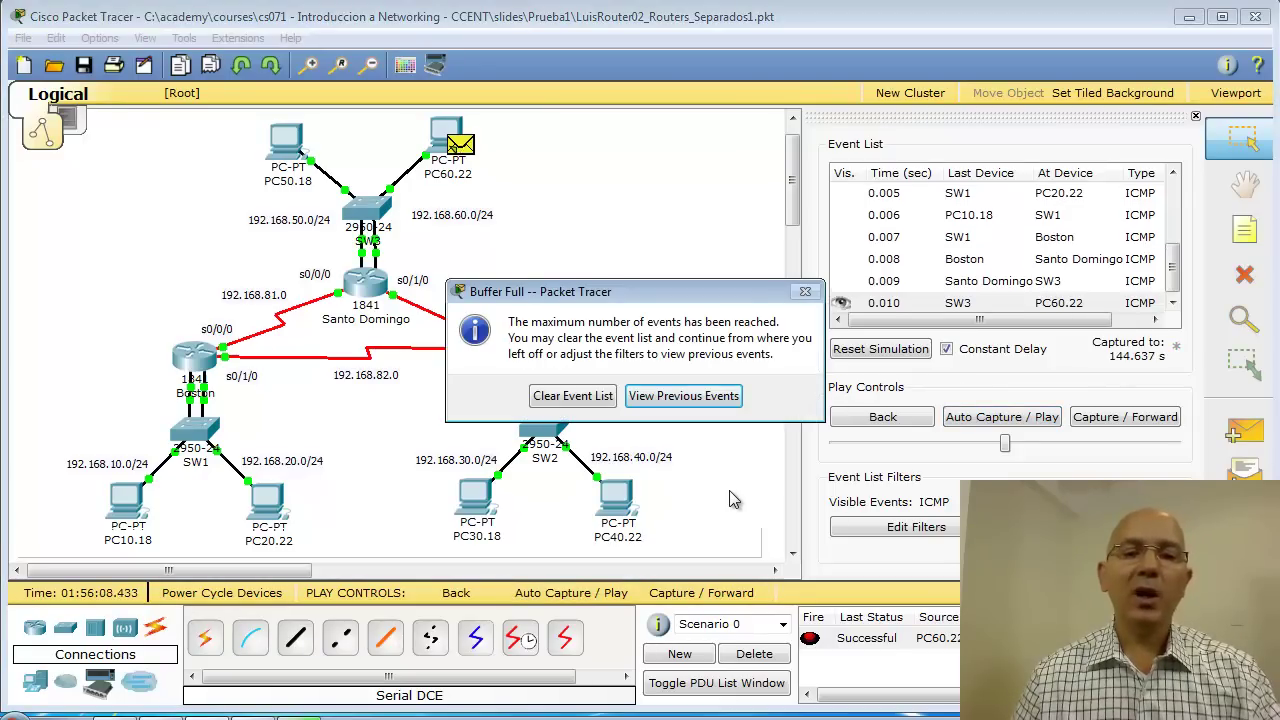
key("Tab")
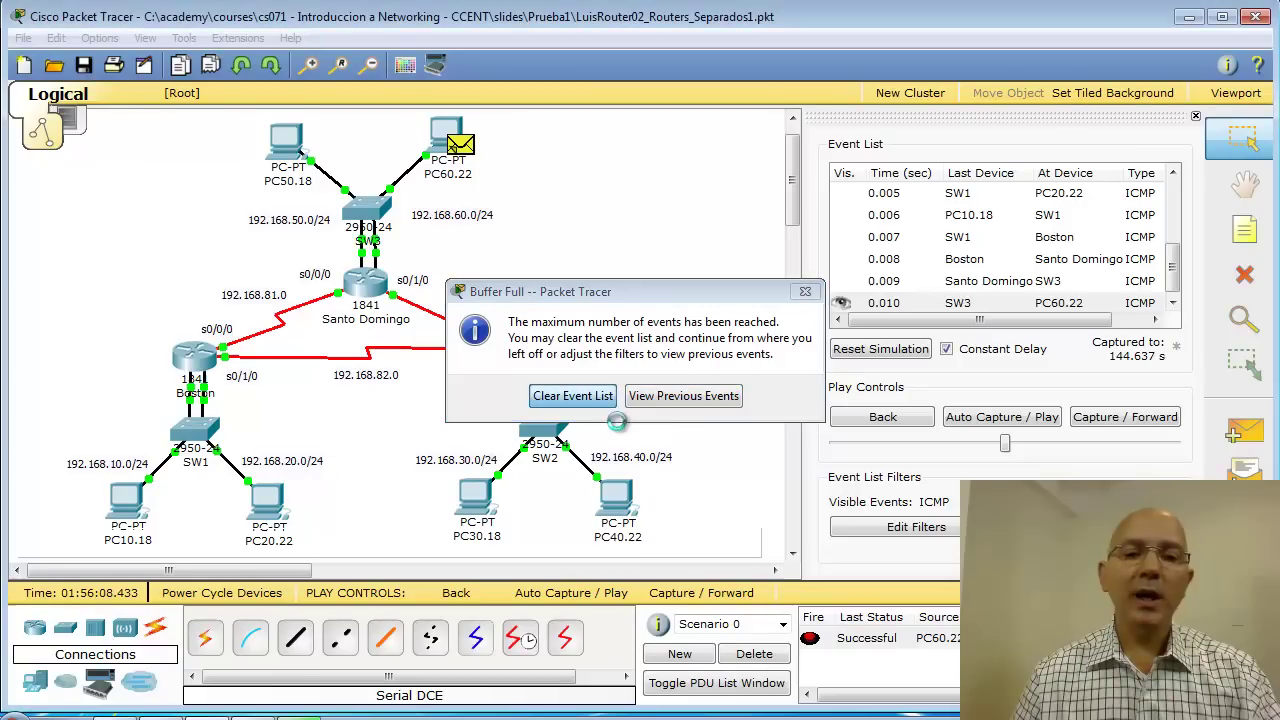
key("Return")
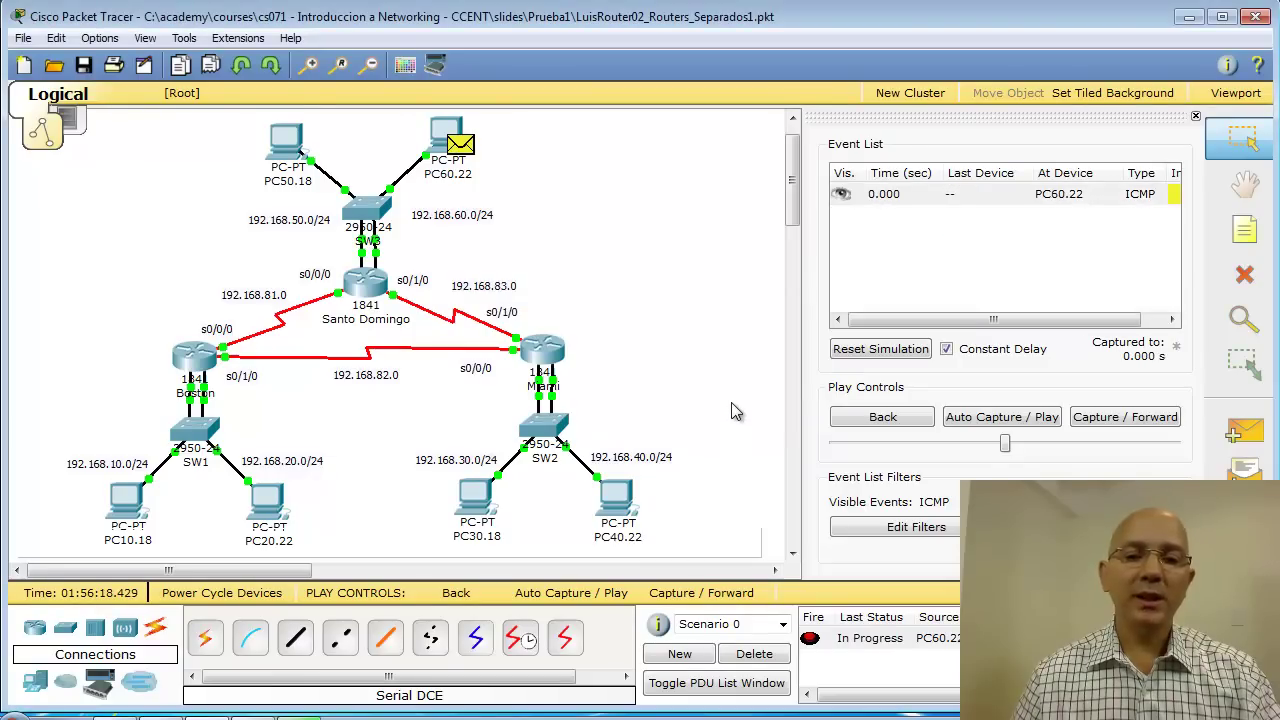